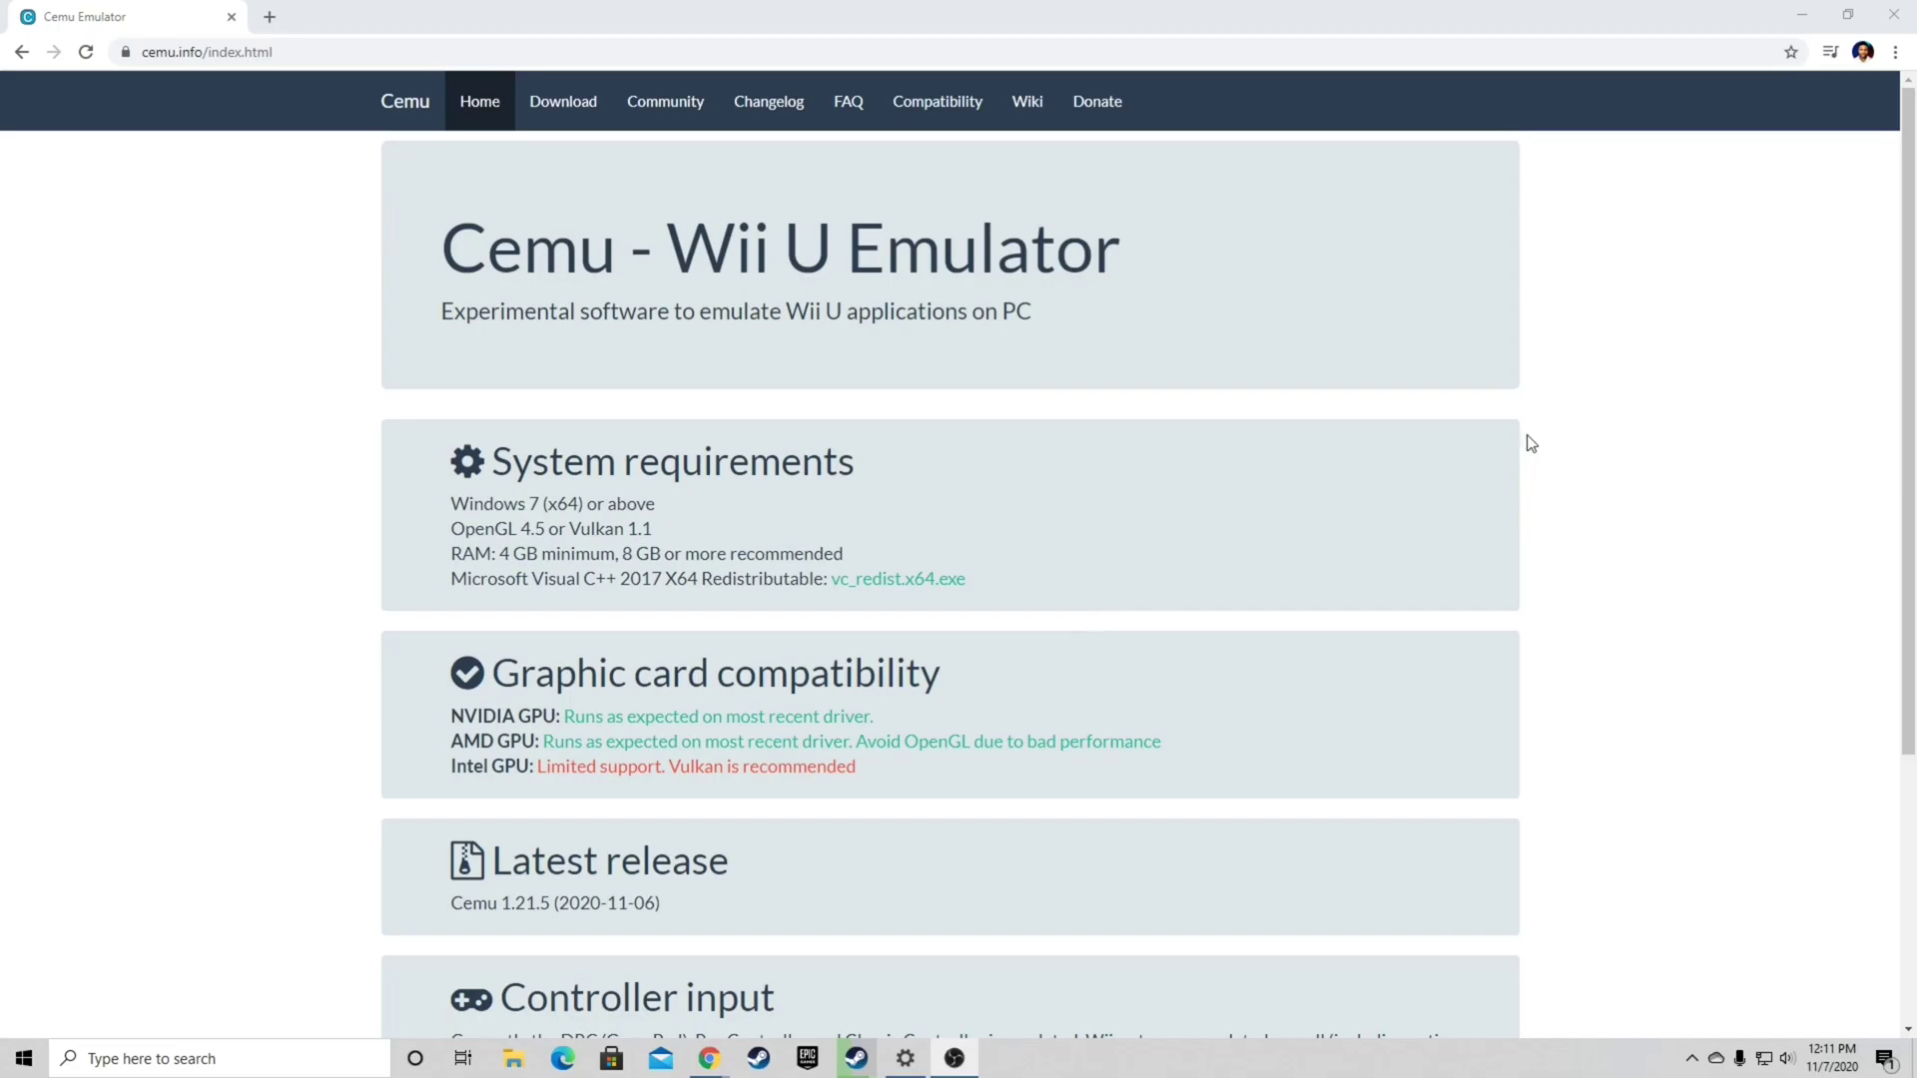
# Step: Download the latest Cemu release (v1.21.5, Win x64) from the Cemu home page and keep the flagged zip file
pyautogui.scroll(-4, 1531, 442)
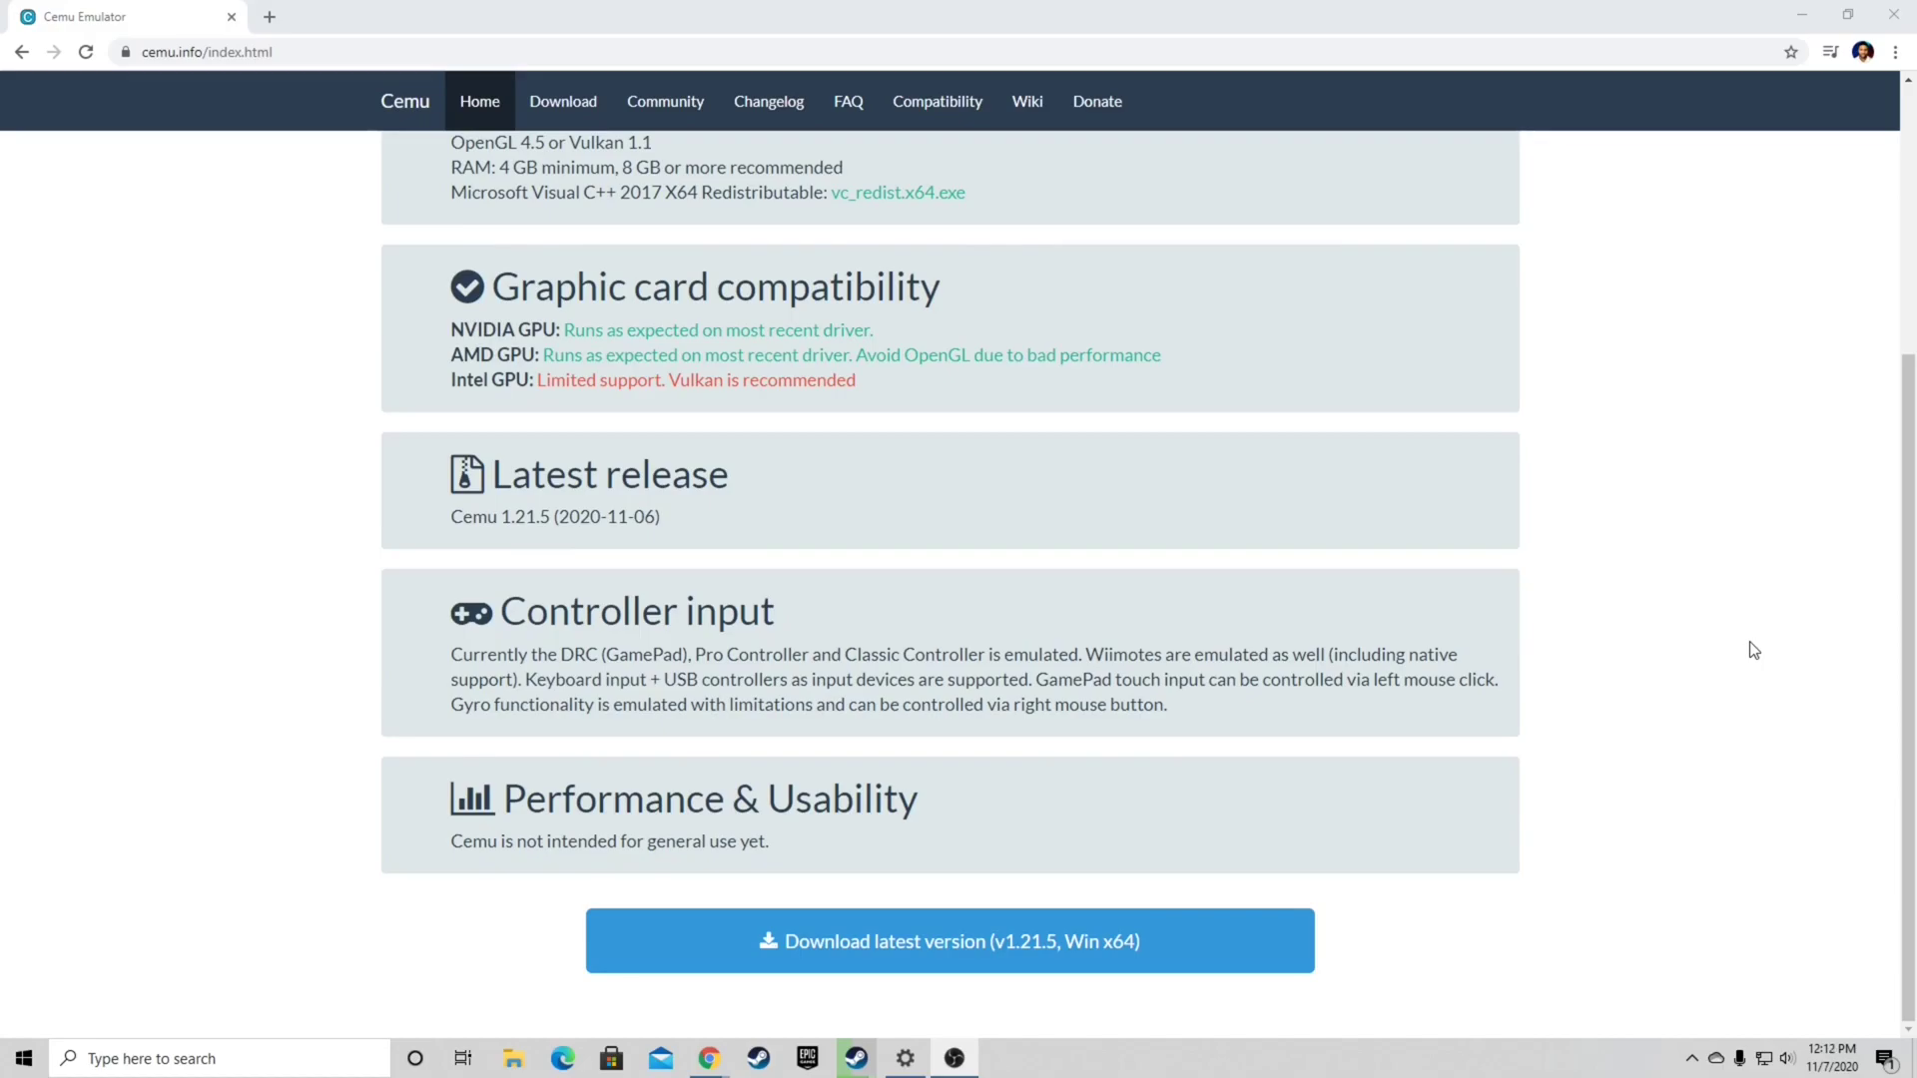
pyautogui.click(979, 939)
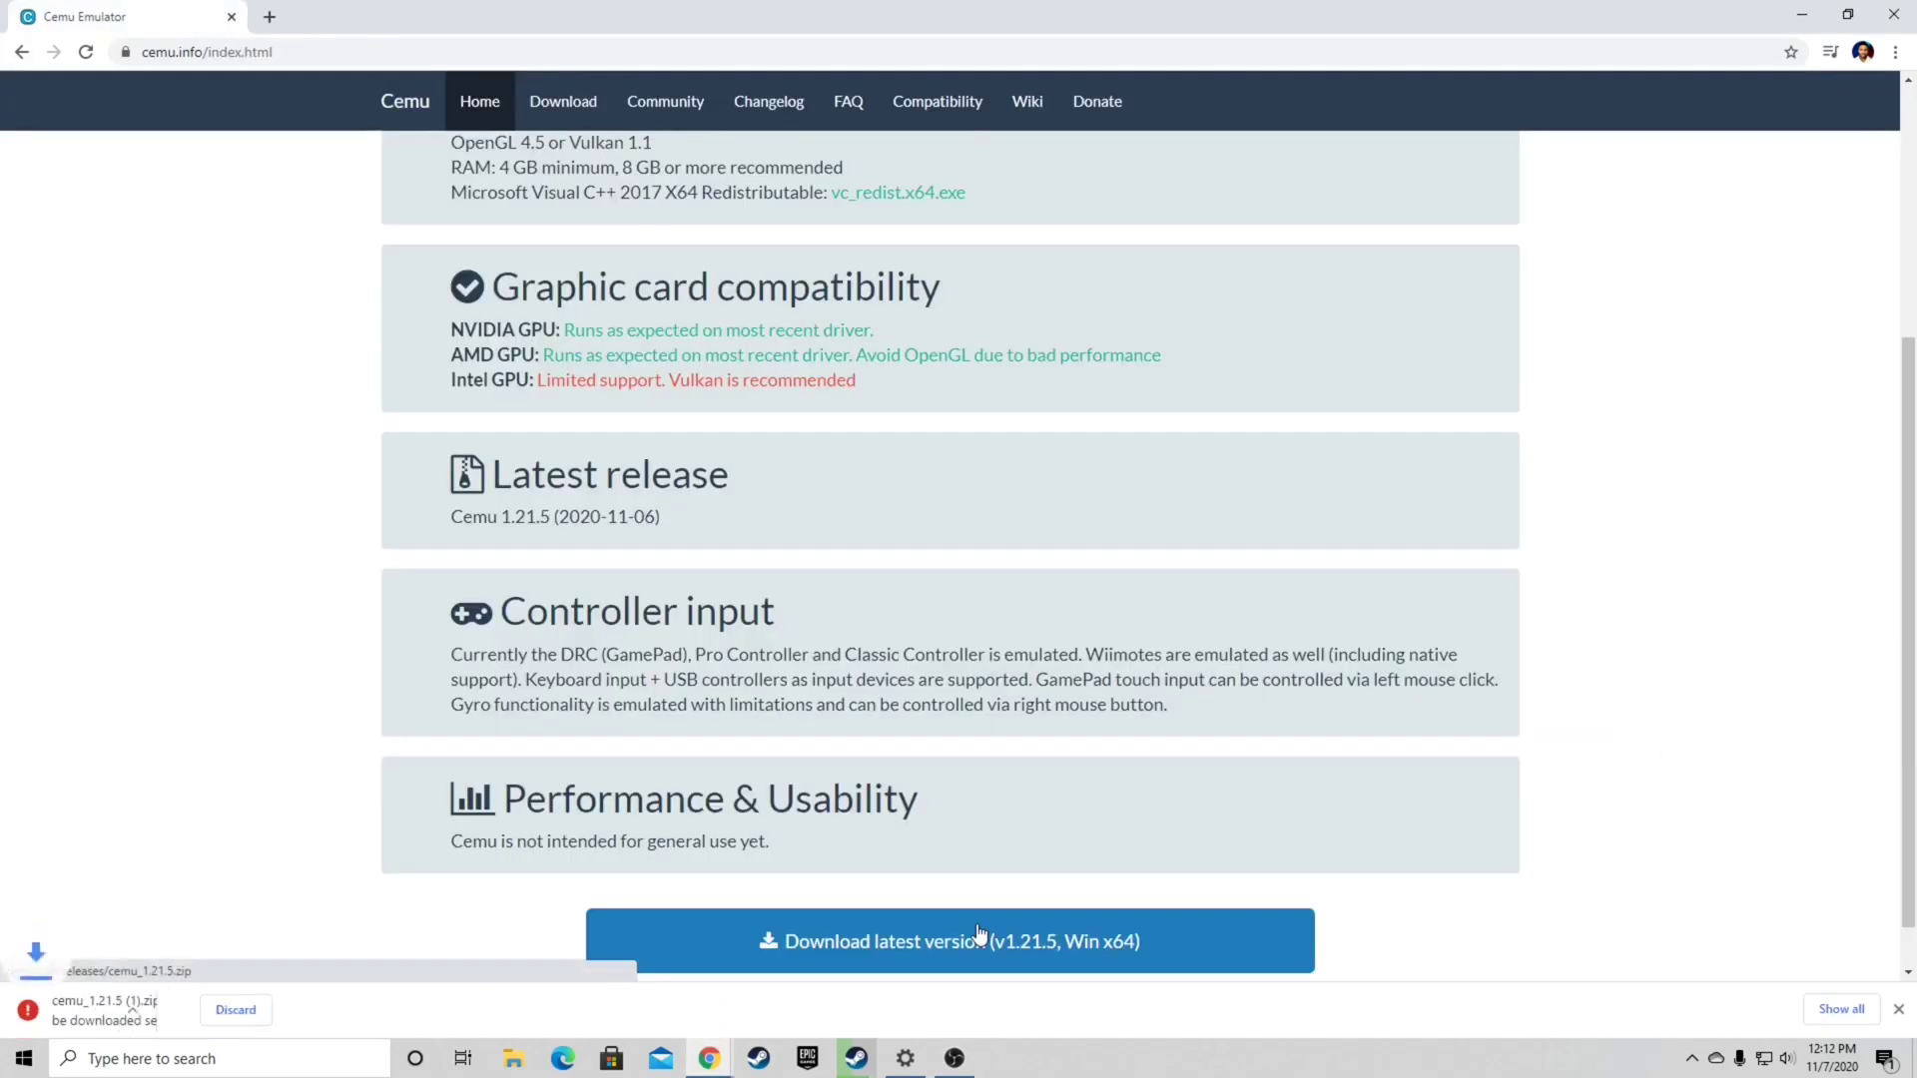
pyautogui.click(297, 1008)
pyautogui.click(310, 945)
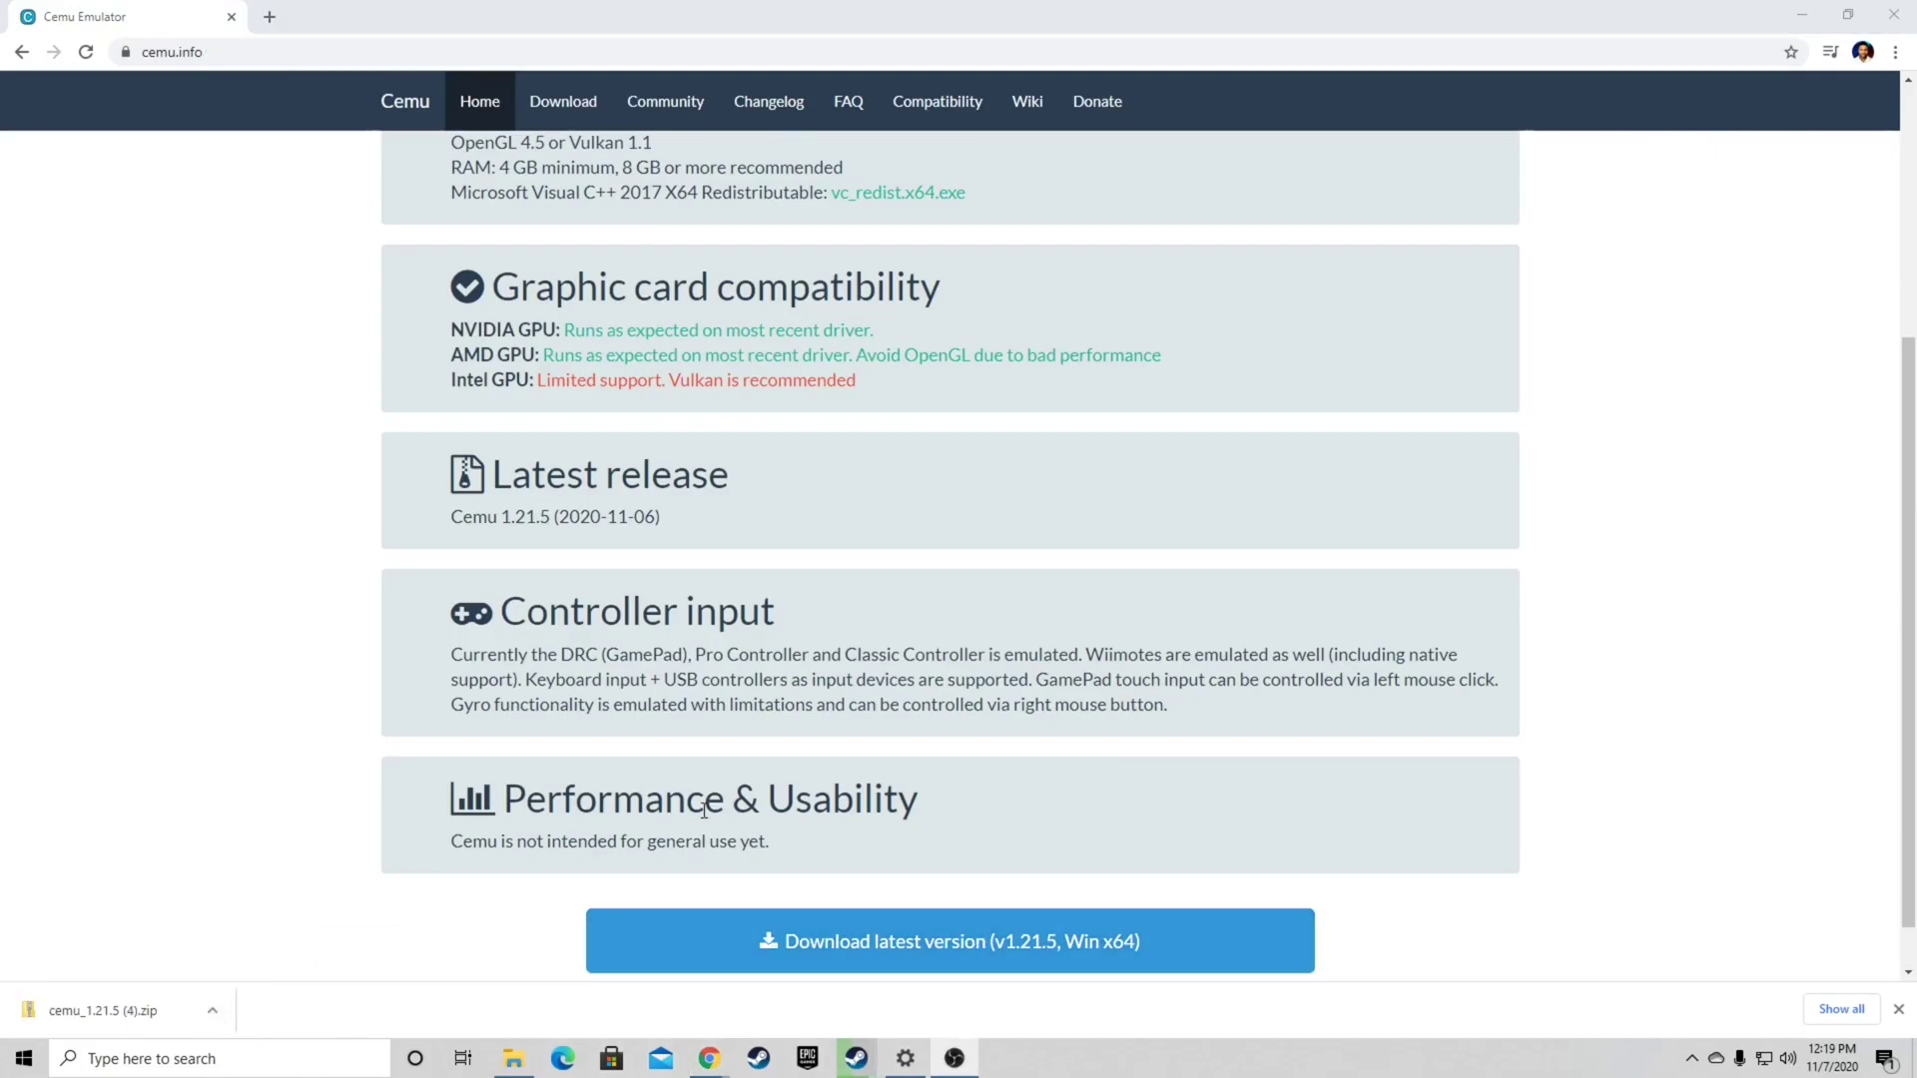
# Step: Copy the cemu_1.21.5 folder from the downloaded zip archive to the desktop, closing the browser and archive windows
pyautogui.click(152, 1006)
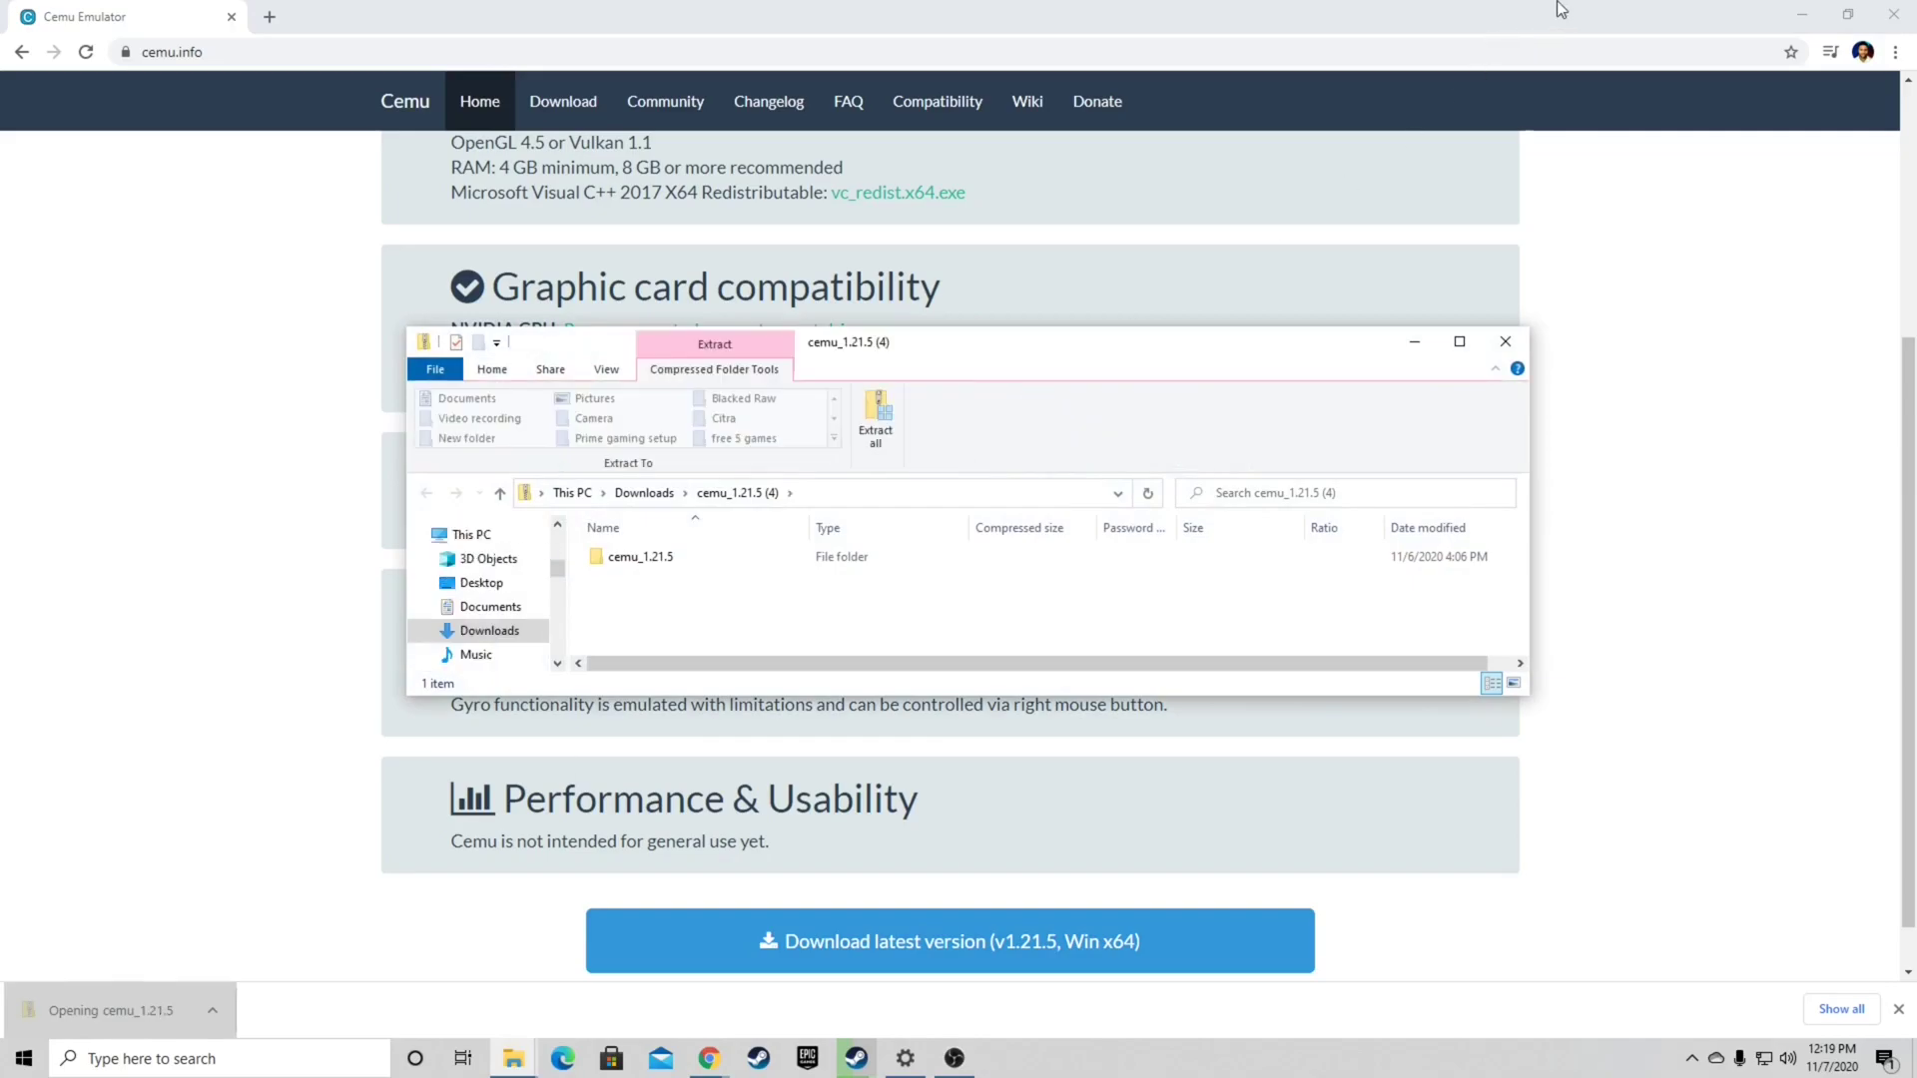
pyautogui.click(1893, 14)
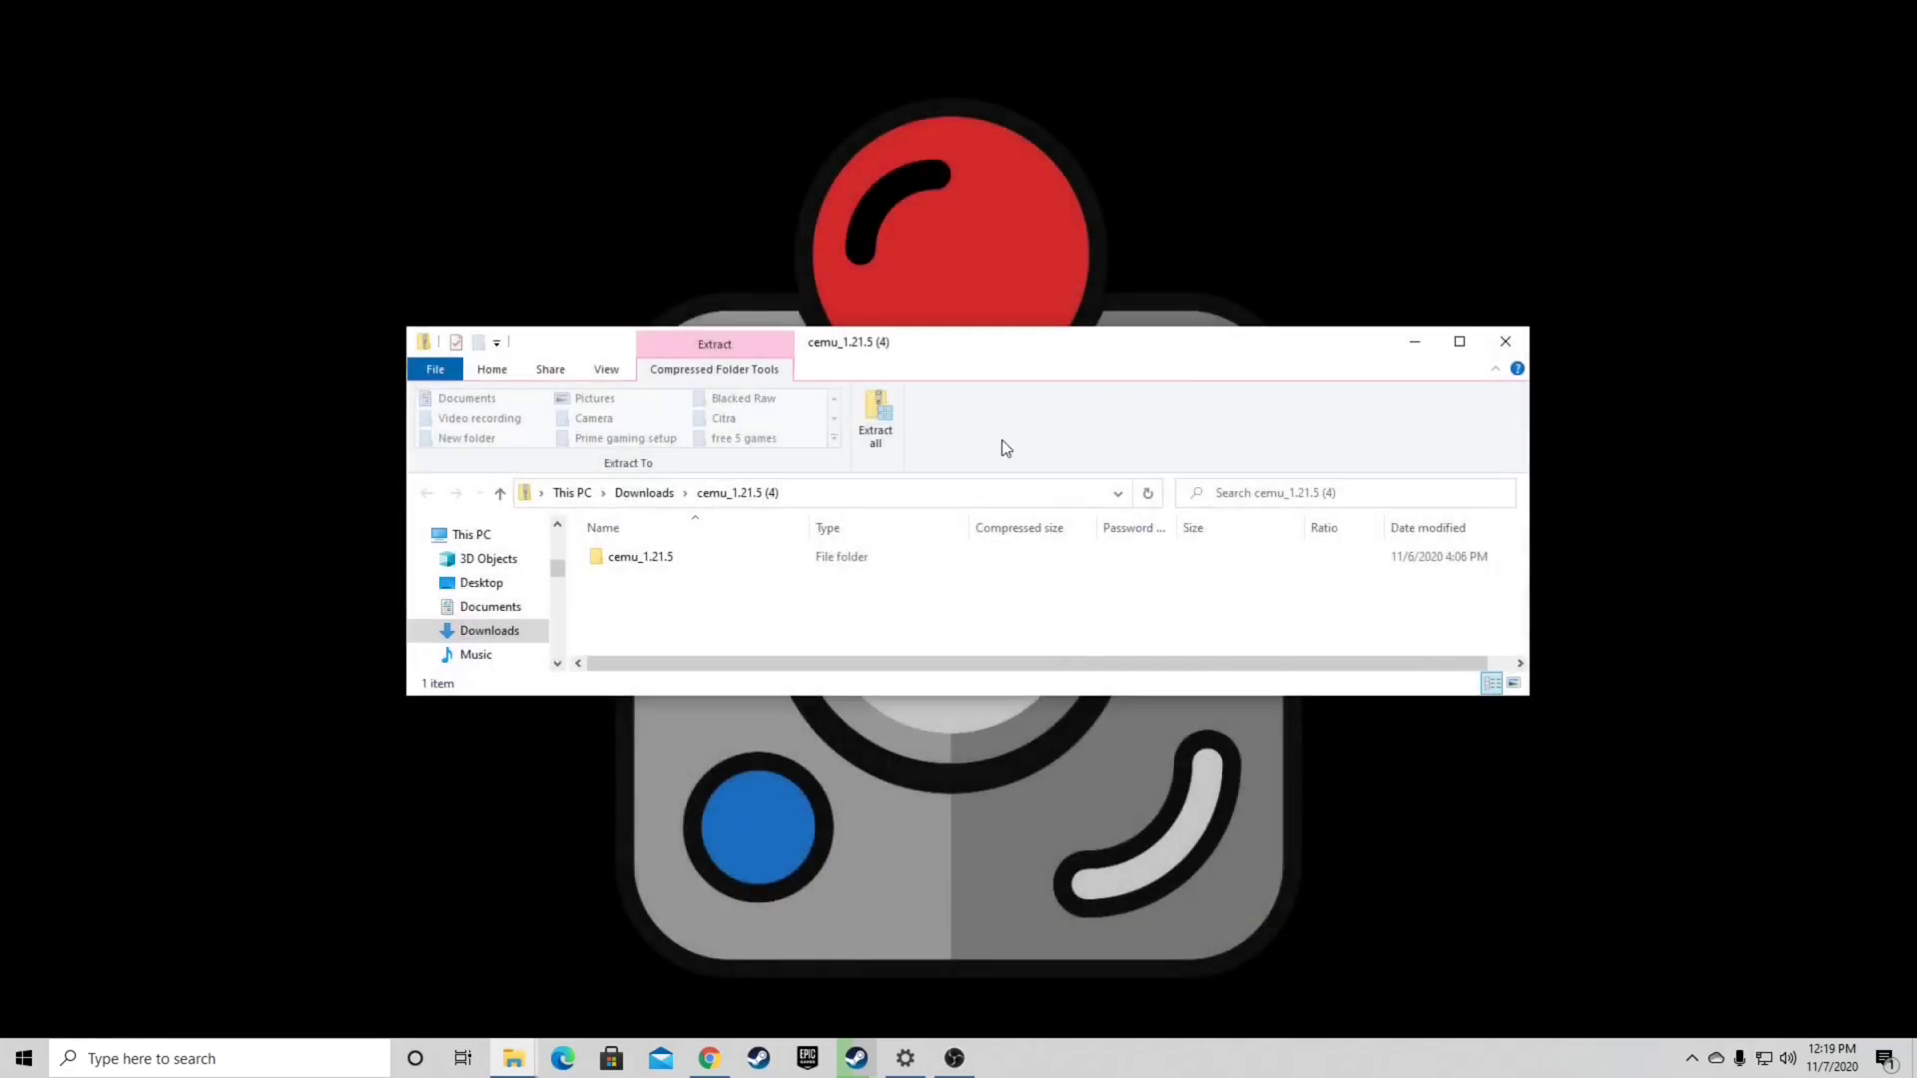
pyautogui.moveTo(673, 560); pyautogui.dragTo(160, 196)
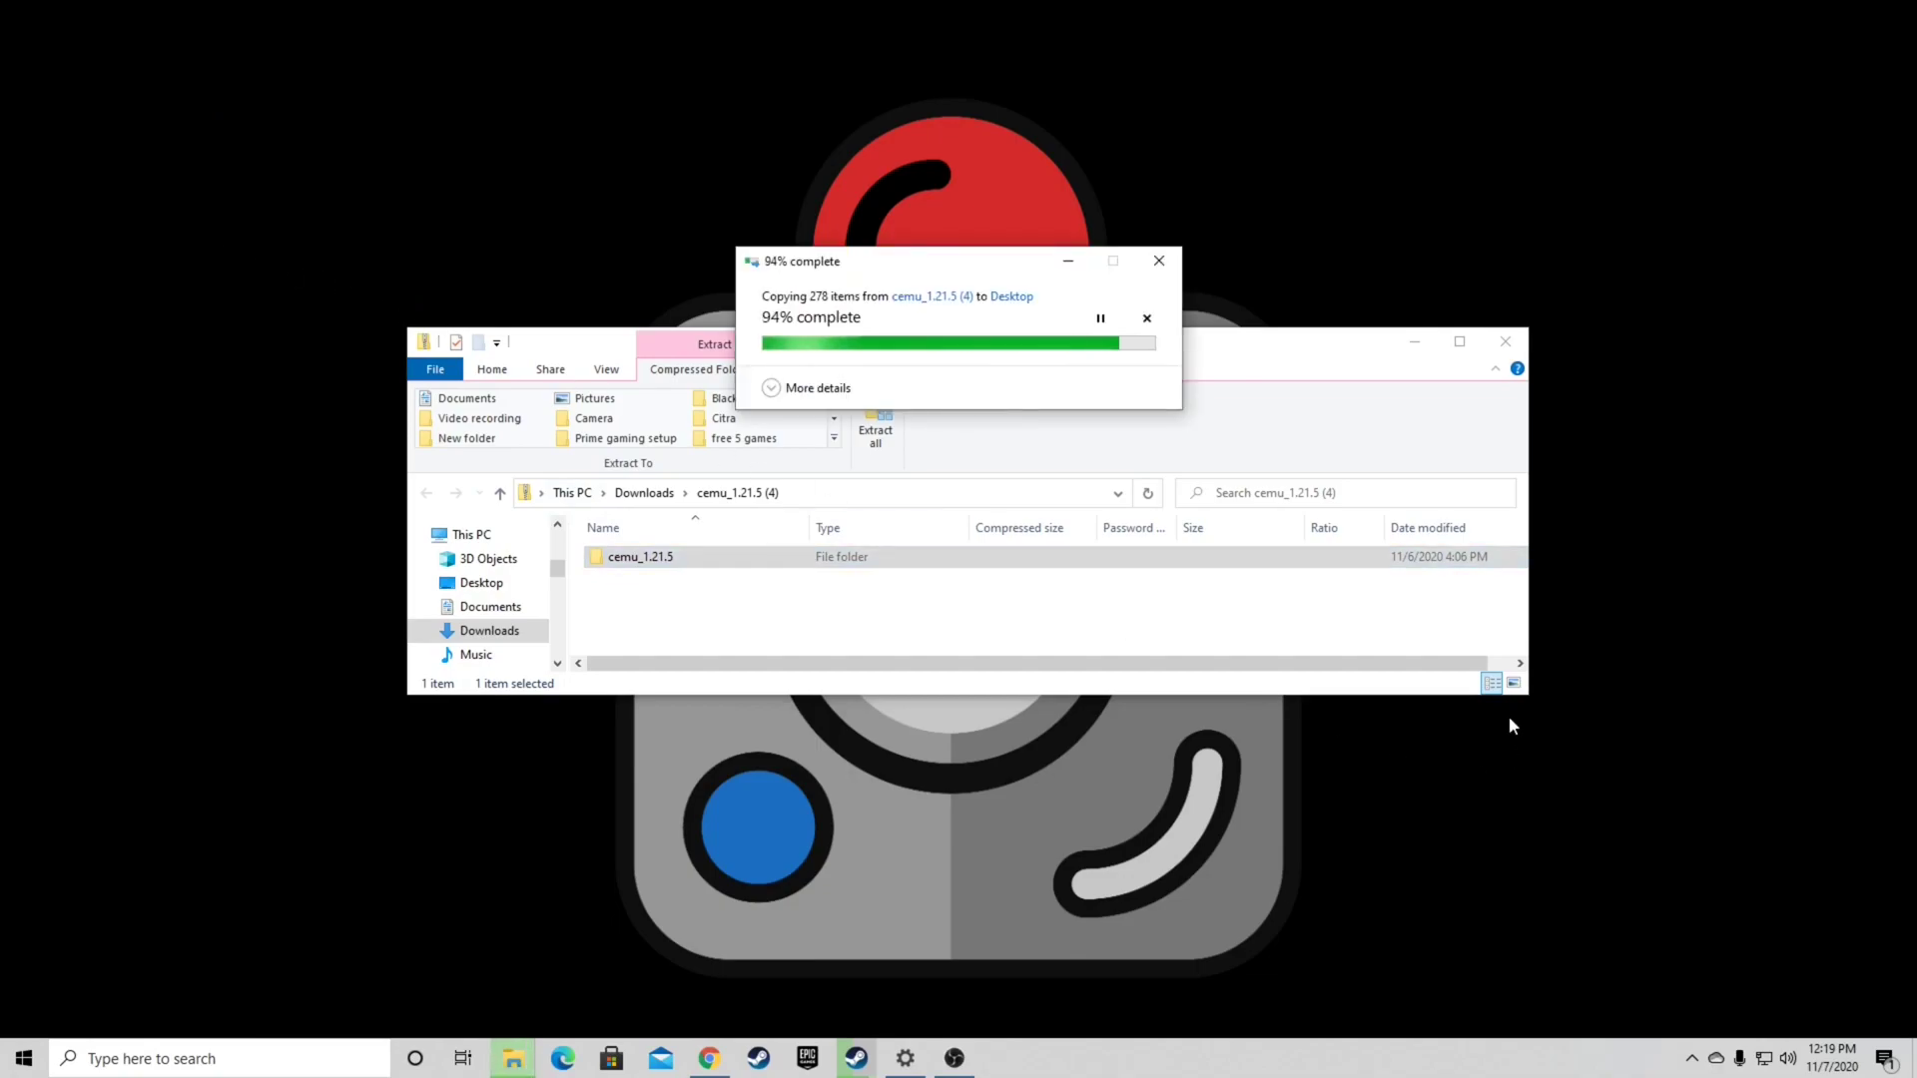
pyautogui.click(1506, 341)
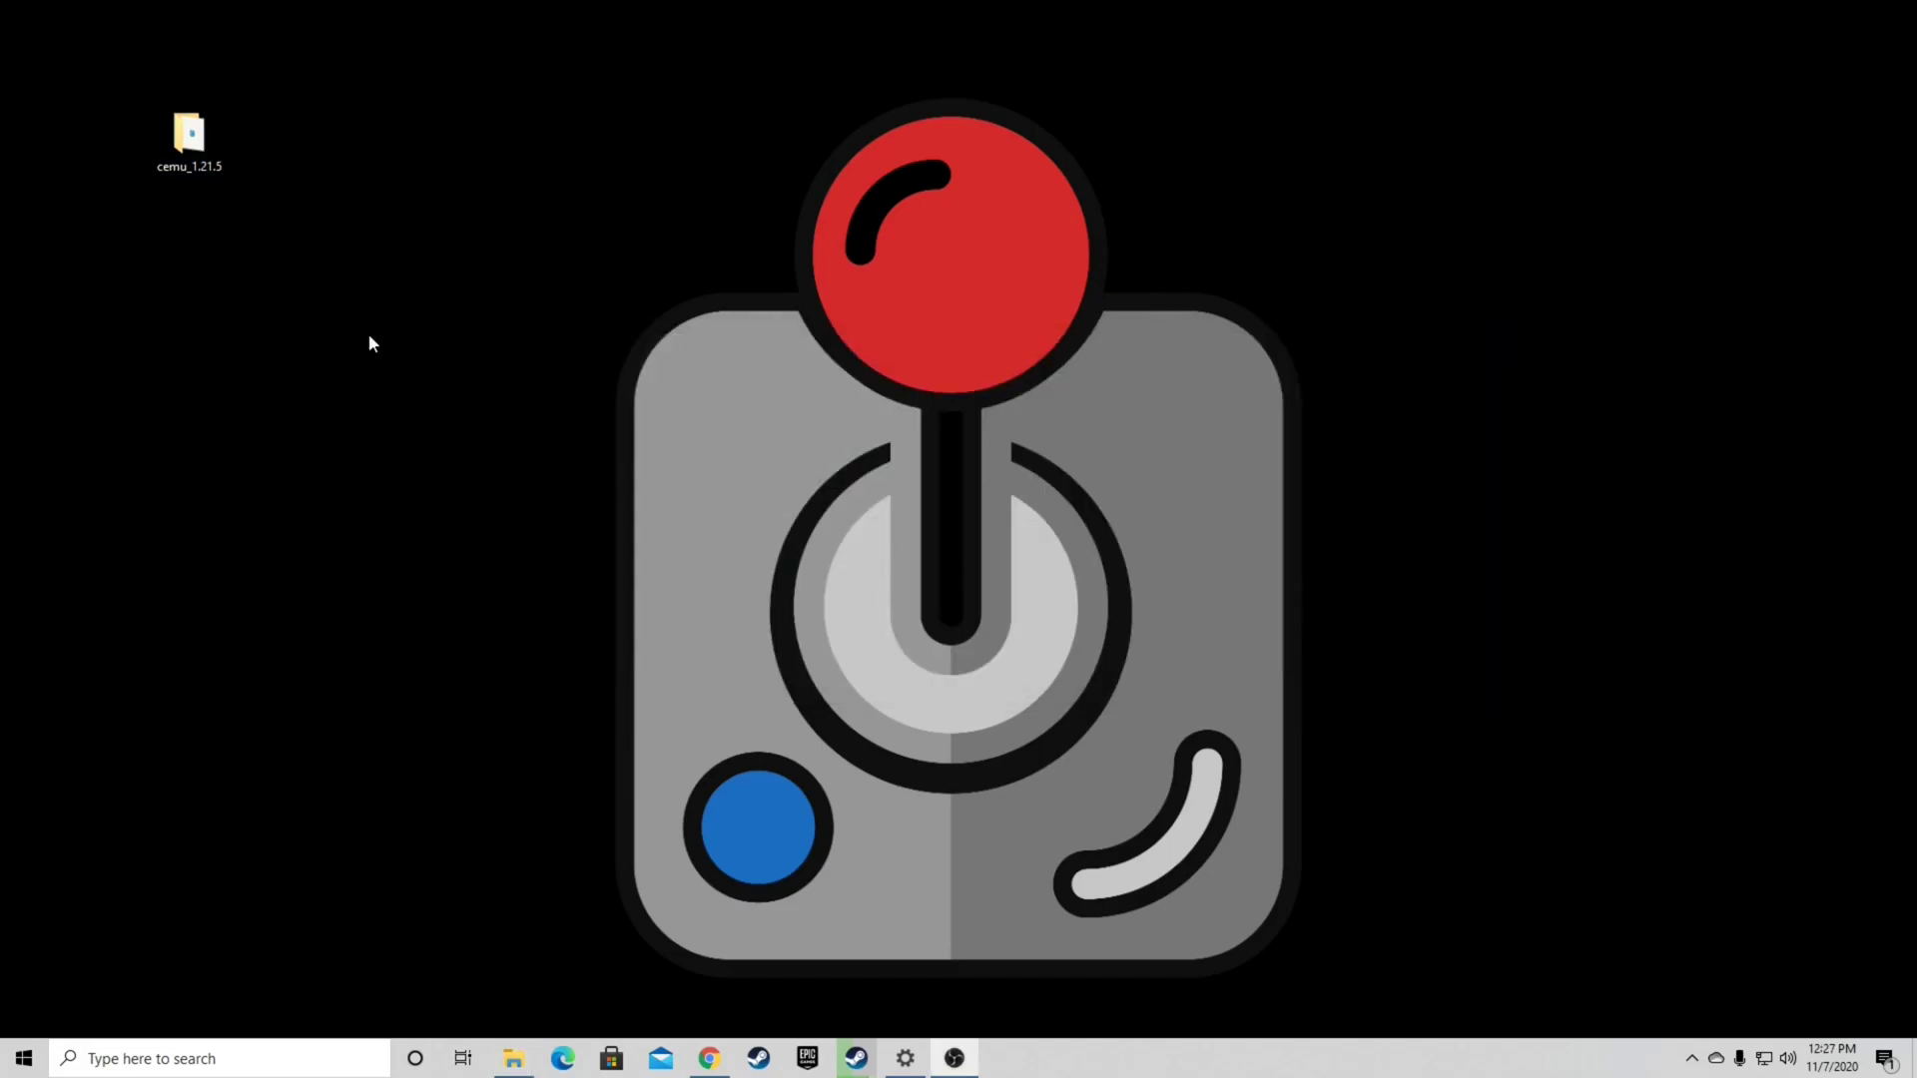
# Step: Launch Cemu from the cemu_1.21.5 desktop folder and allow it to run despite the SmartScreen block
pyautogui.doubleClick(184, 131)
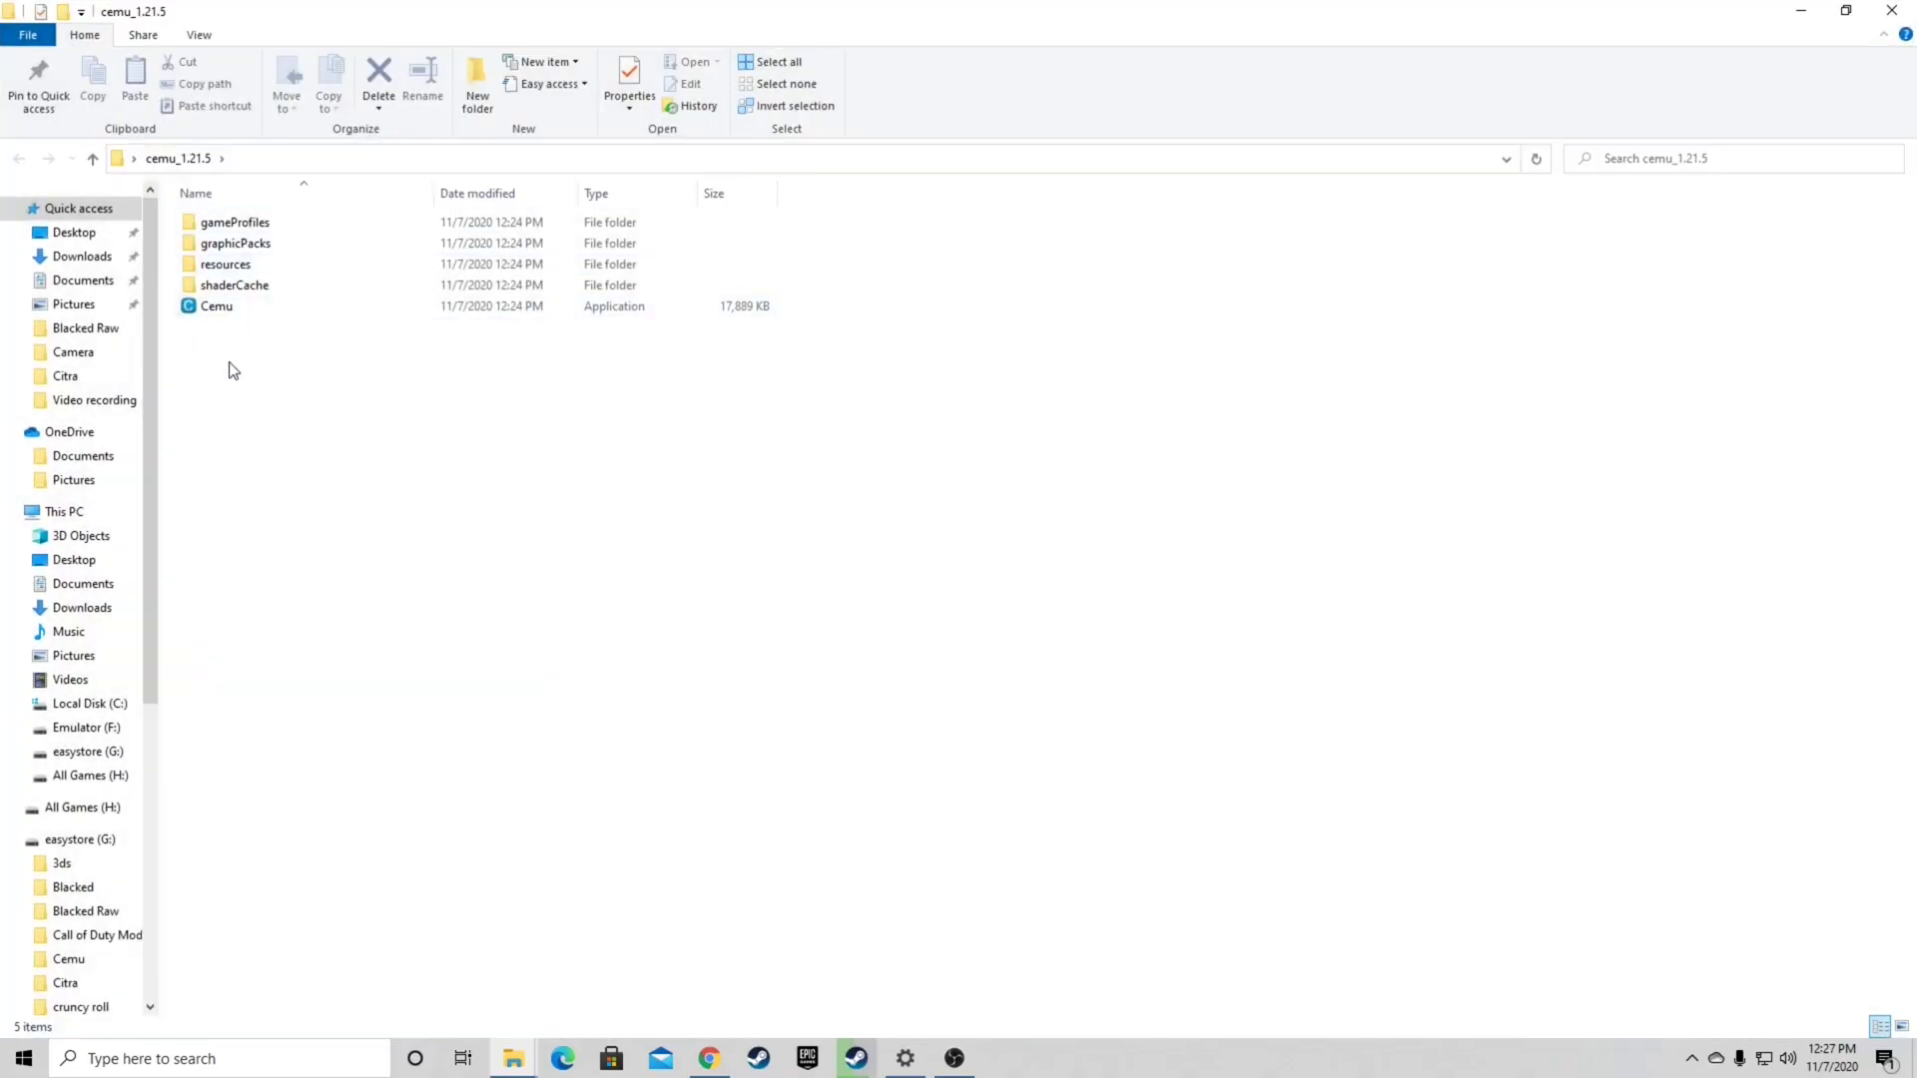
pyautogui.doubleClick(222, 306)
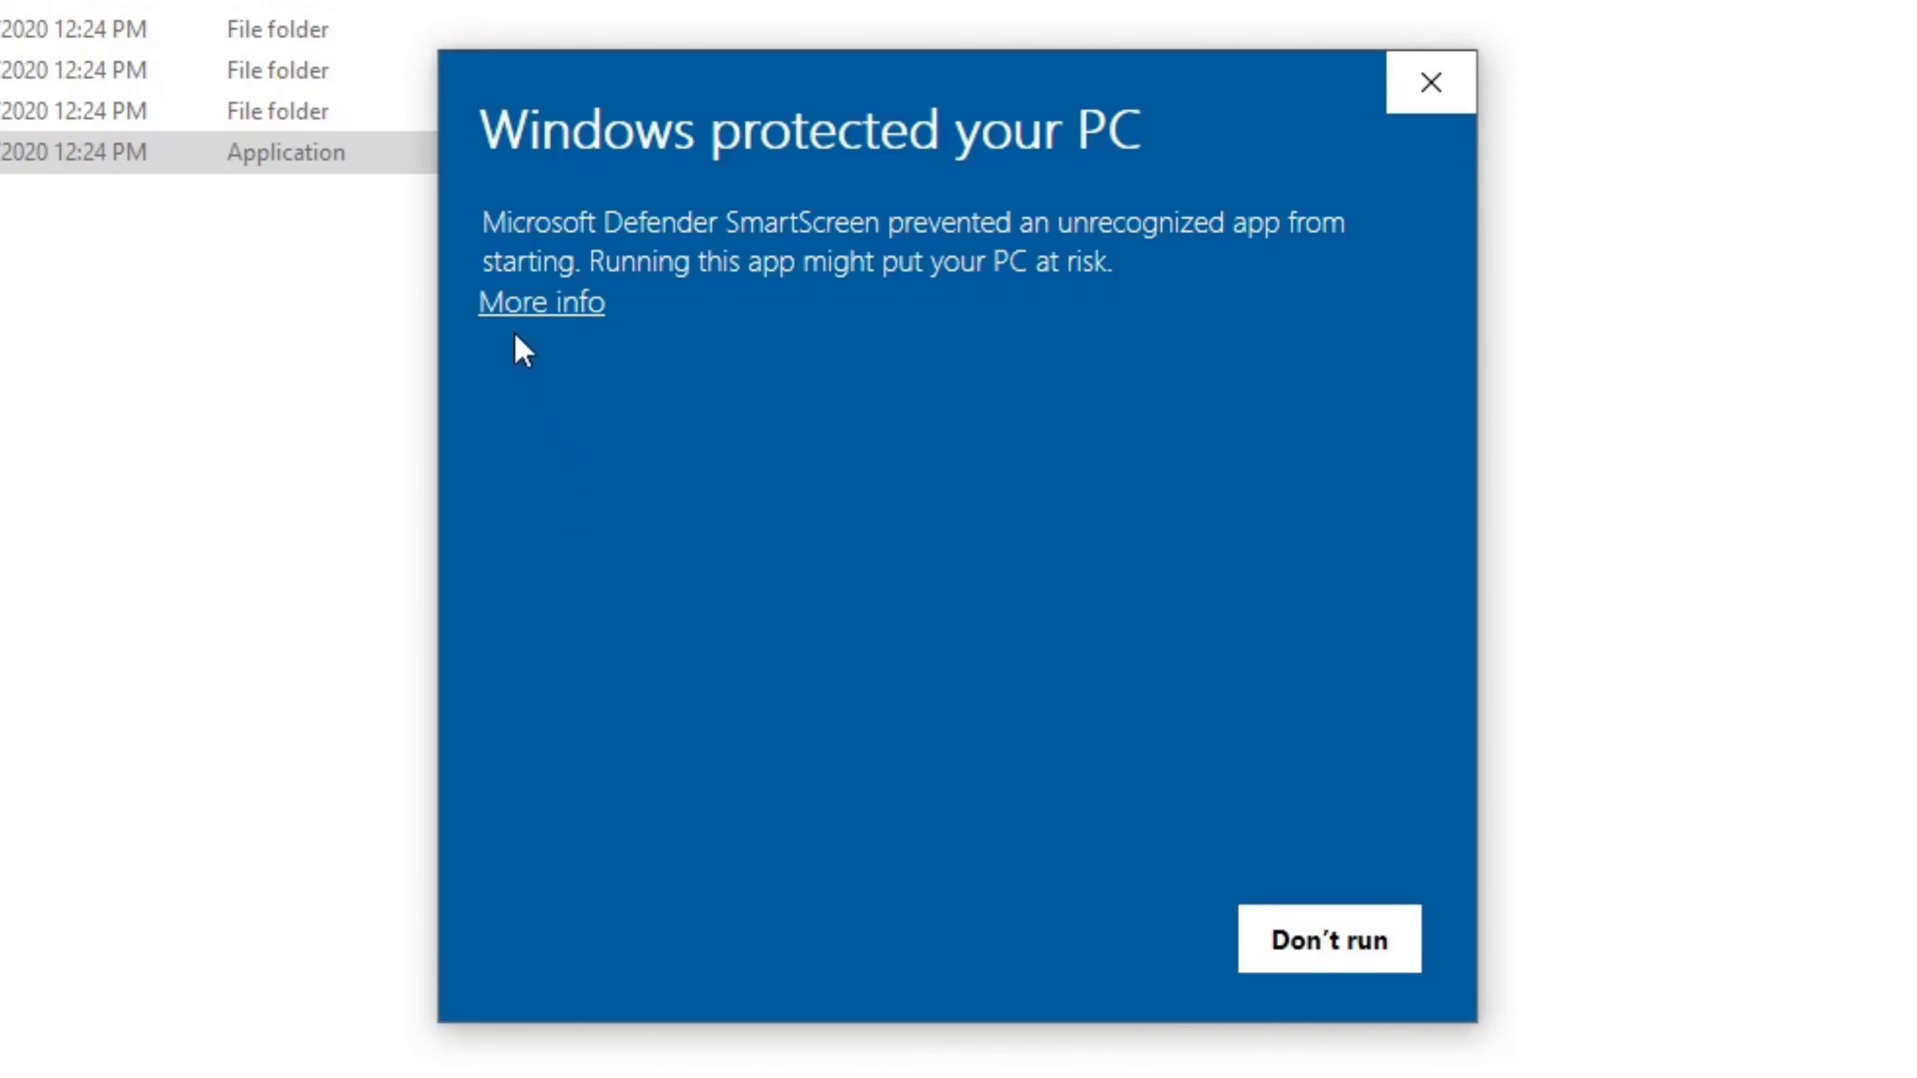
pyautogui.click(540, 304)
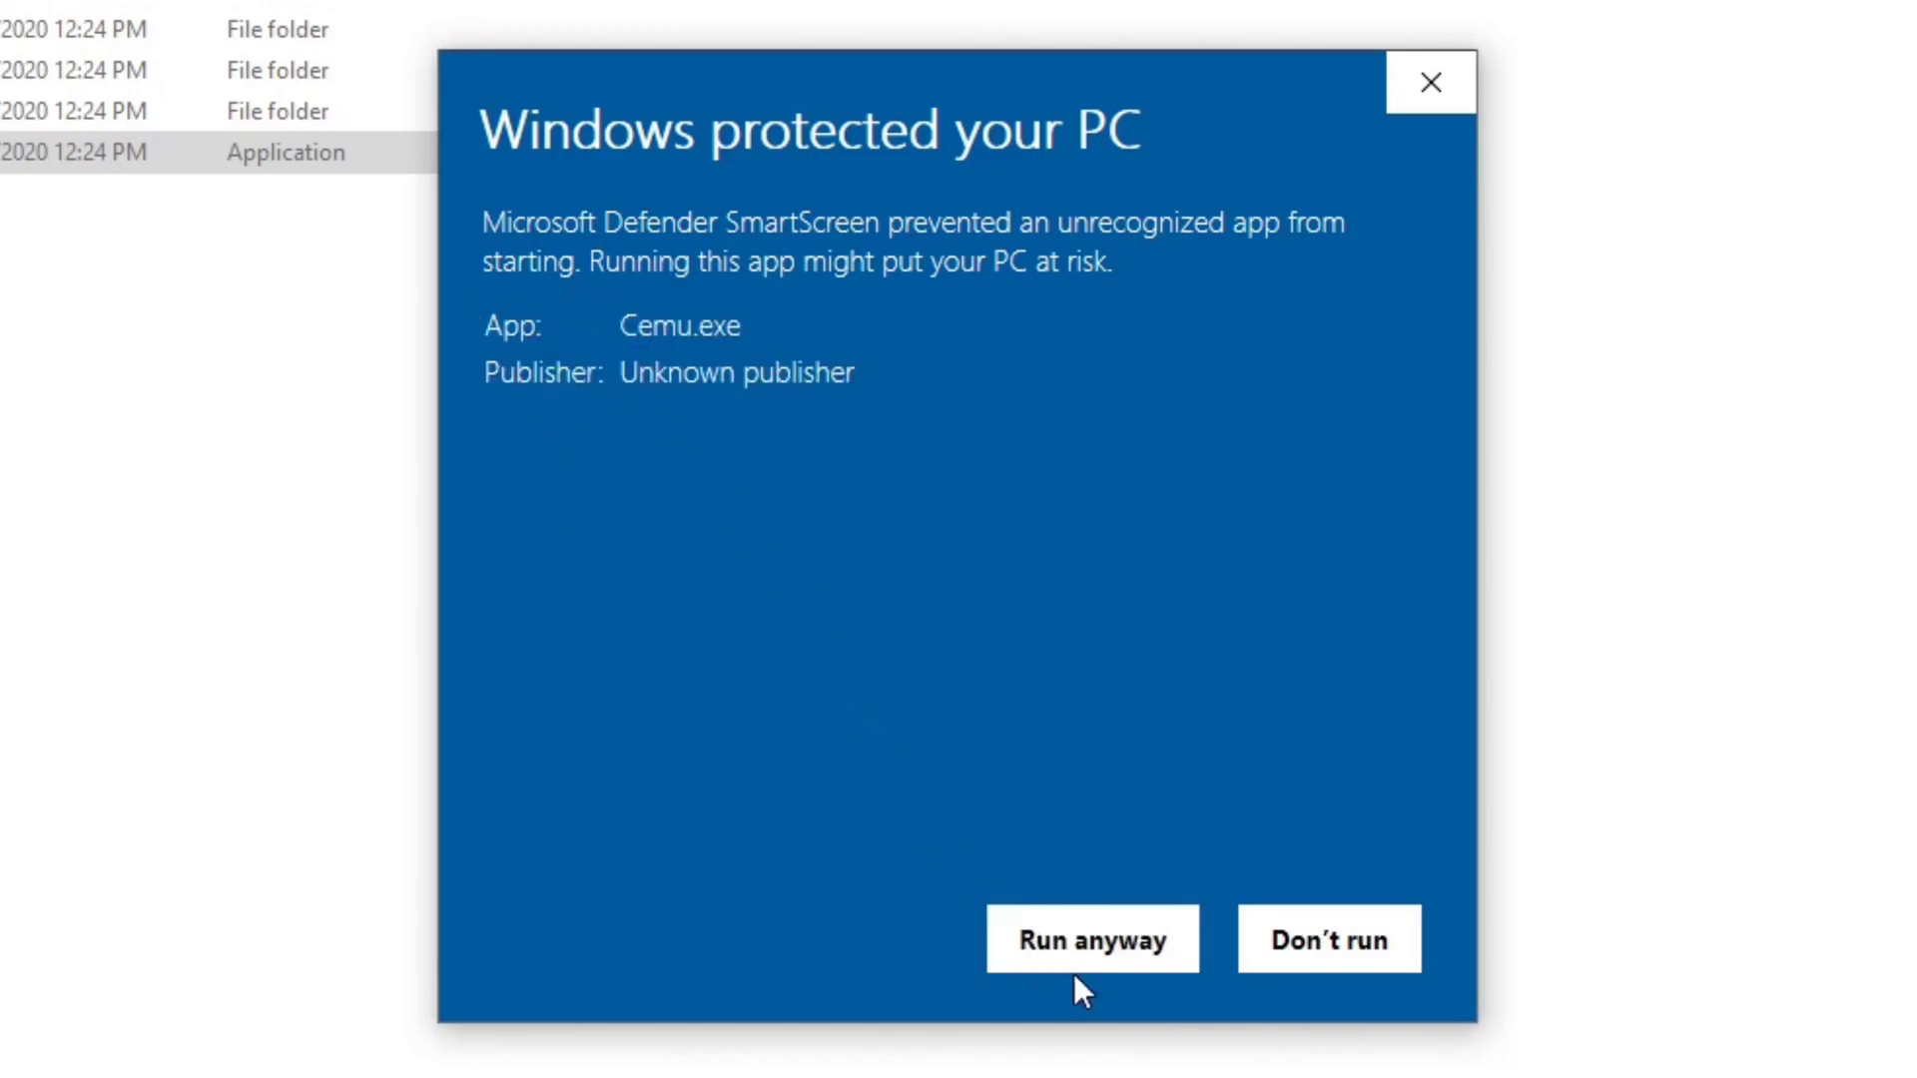
pyautogui.click(1098, 947)
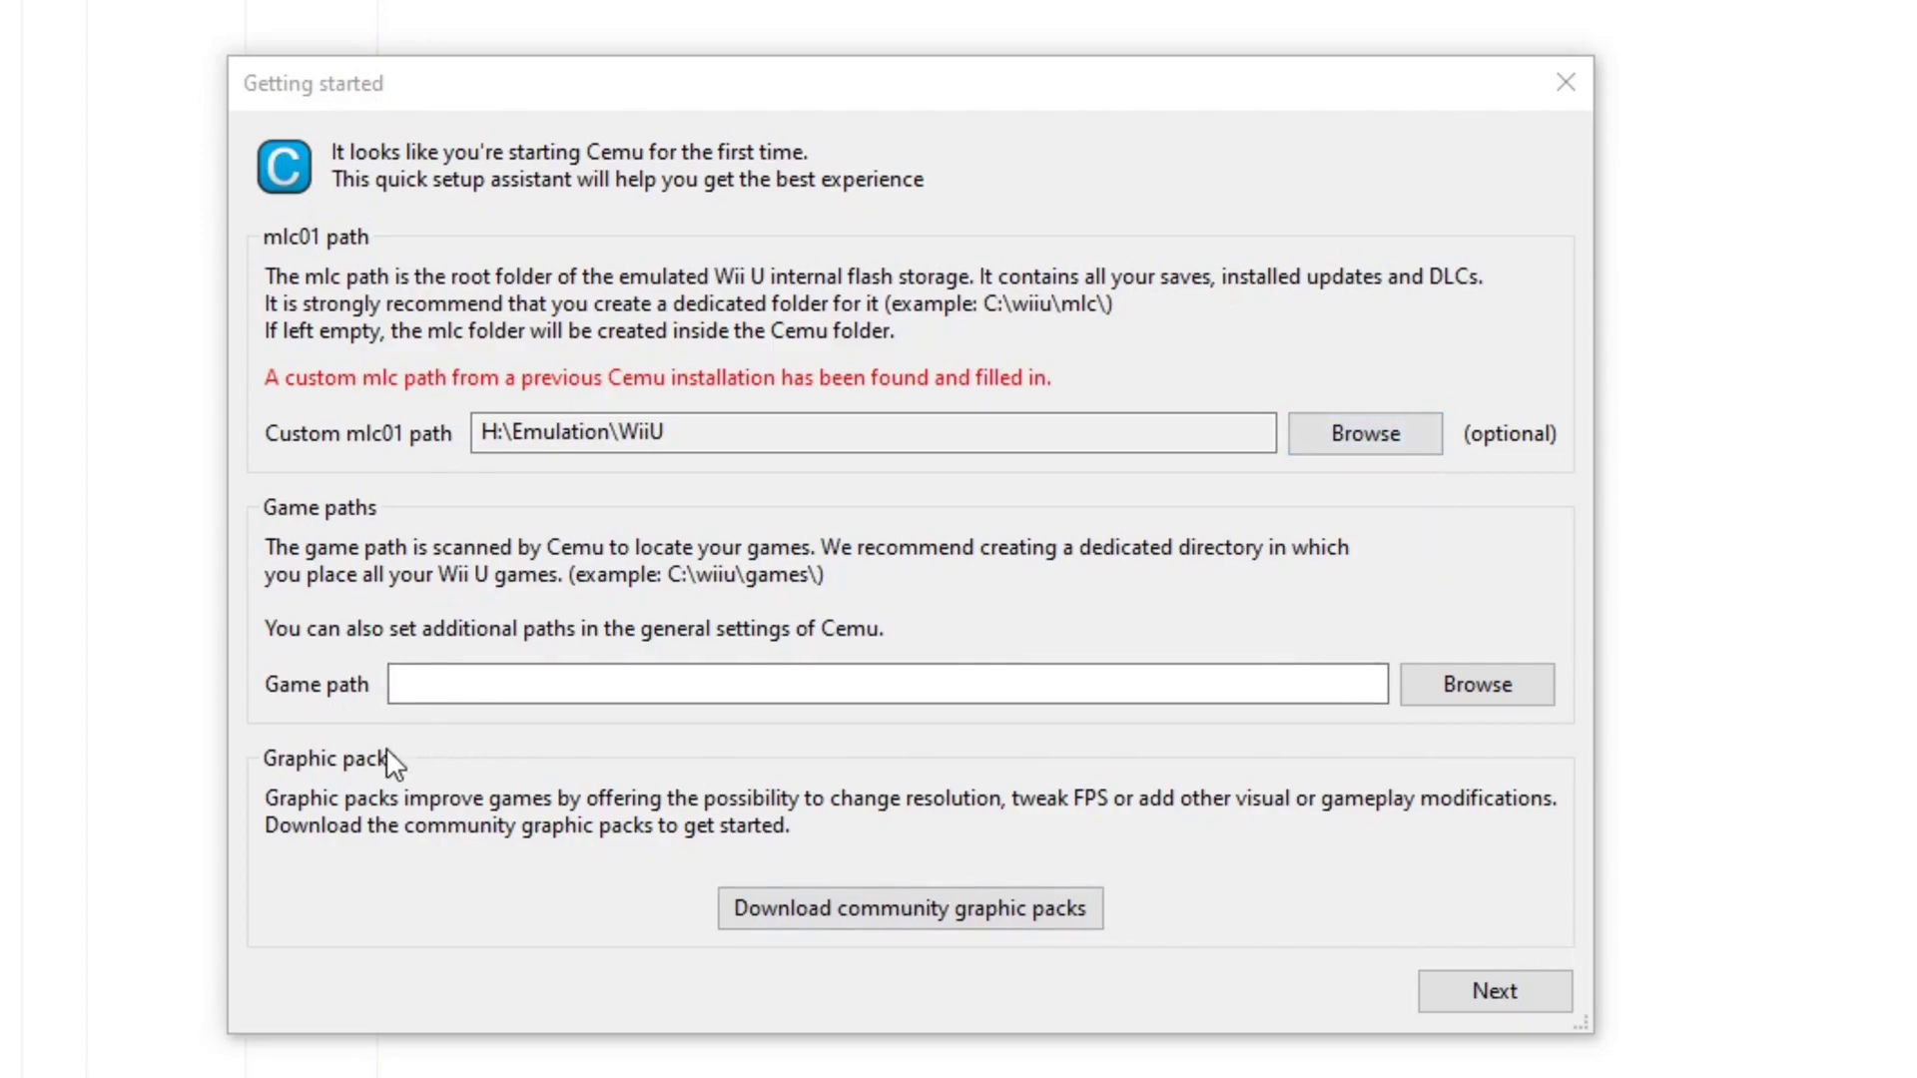
# Step: Set the game path to H:\Emulation\WiiU in the setup assistant and download the community graphic packs
pyautogui.click(1476, 685)
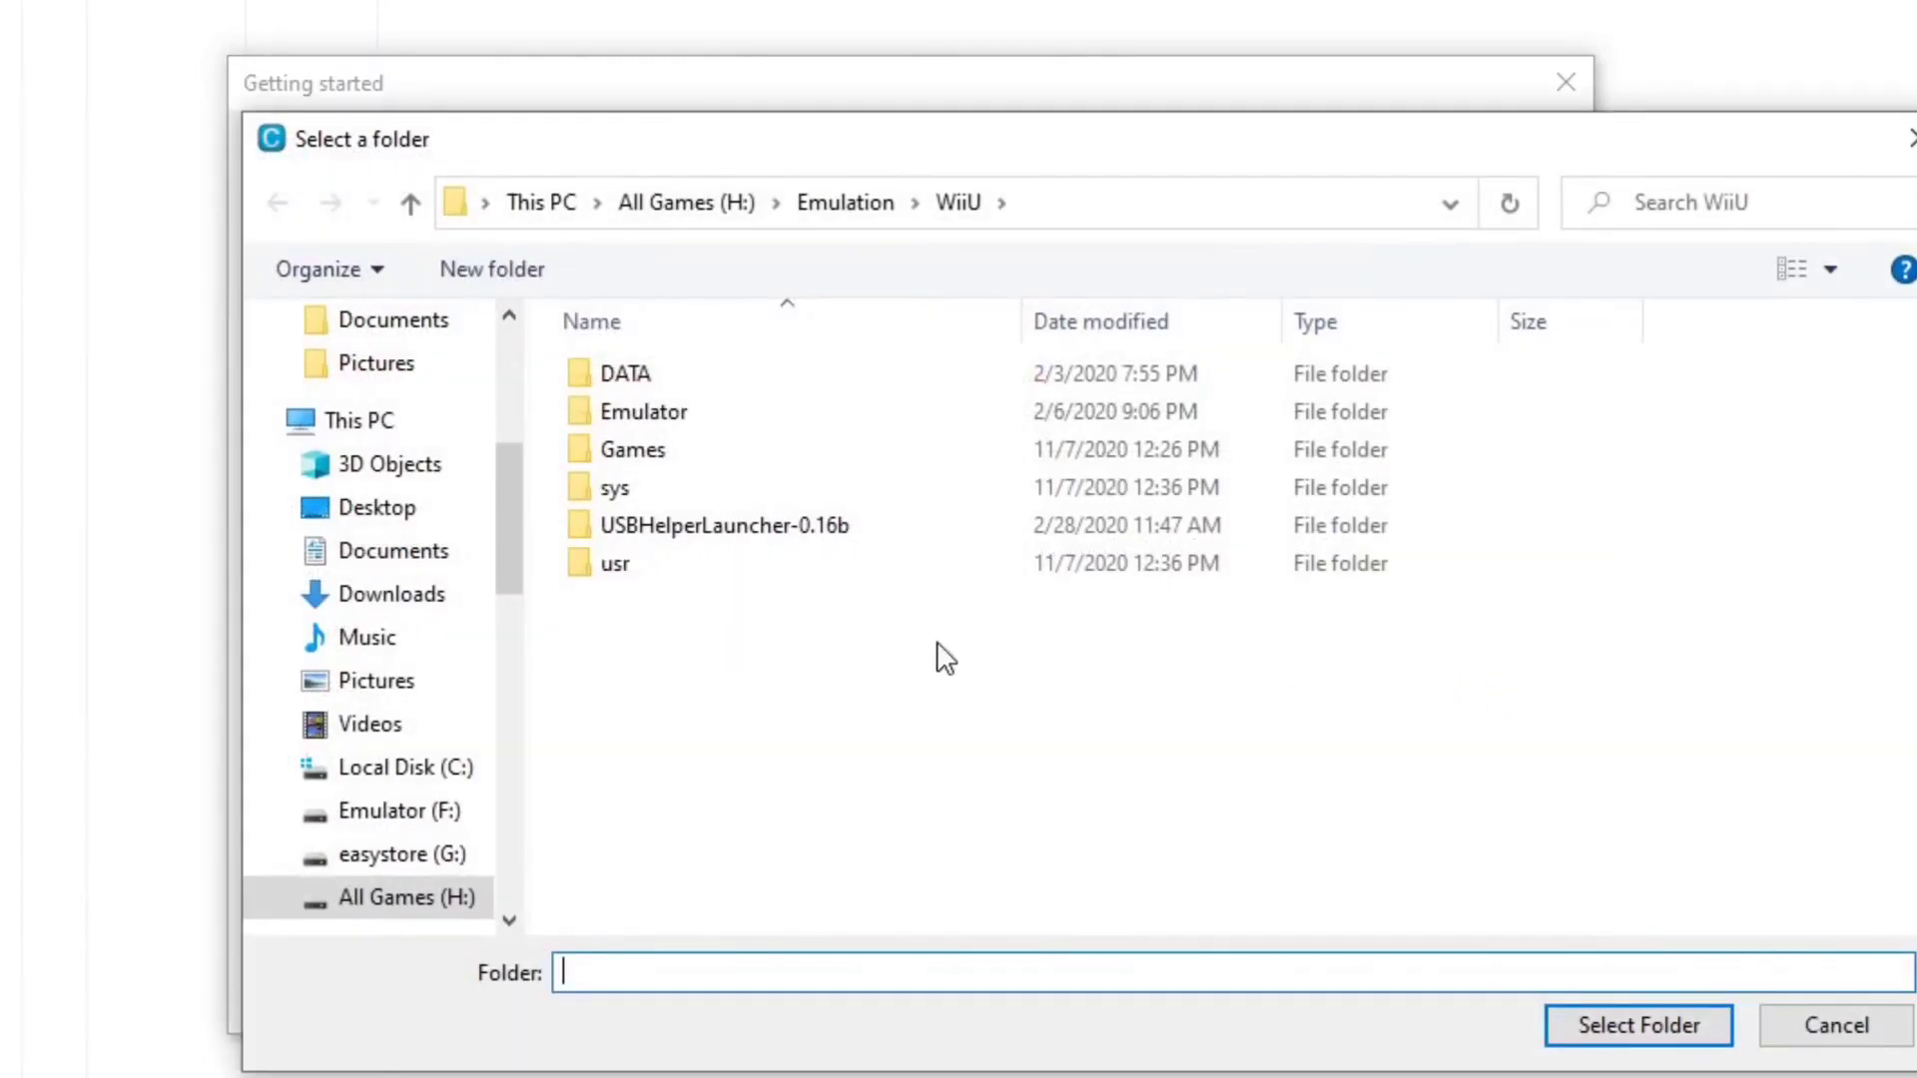
pyautogui.click(427, 904)
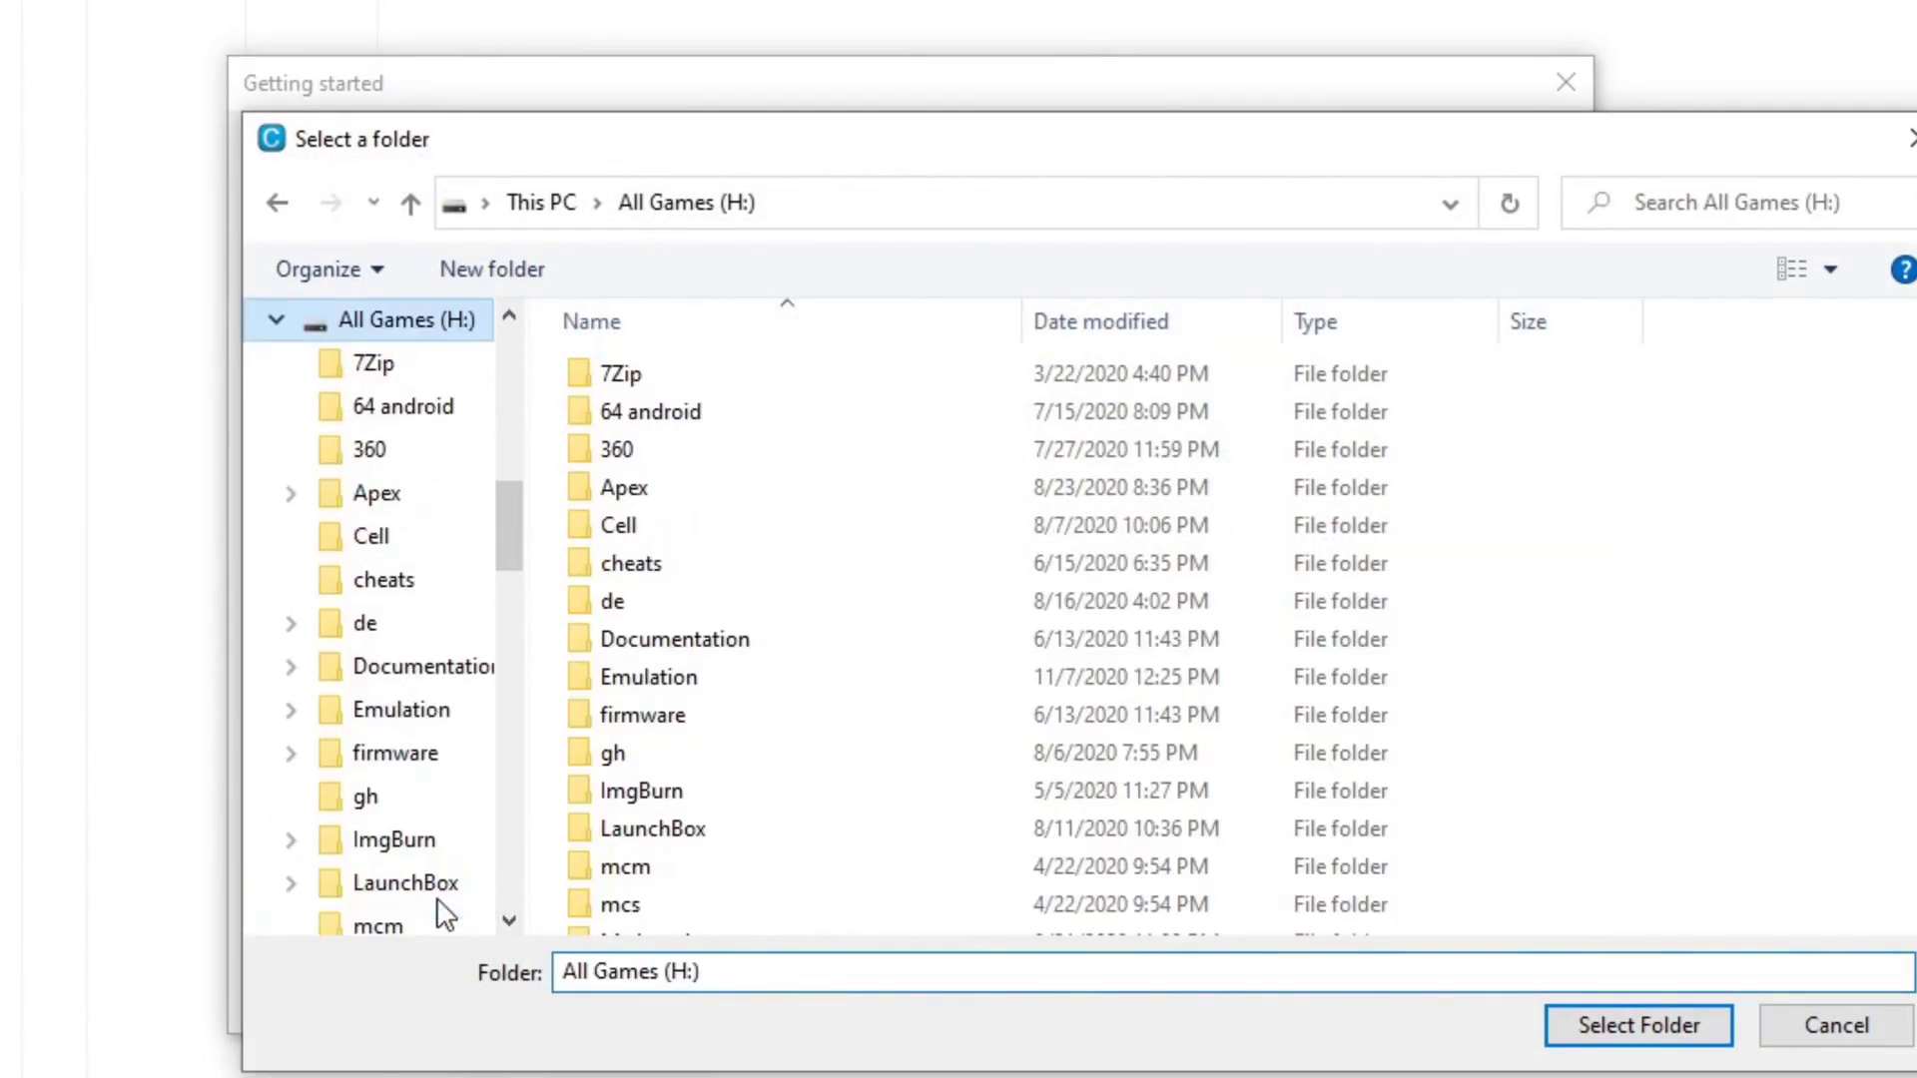
pyautogui.doubleClick(664, 677)
pyautogui.scroll(-5, 759, 686)
pyautogui.doubleClick(643, 803)
pyautogui.click(1639, 1027)
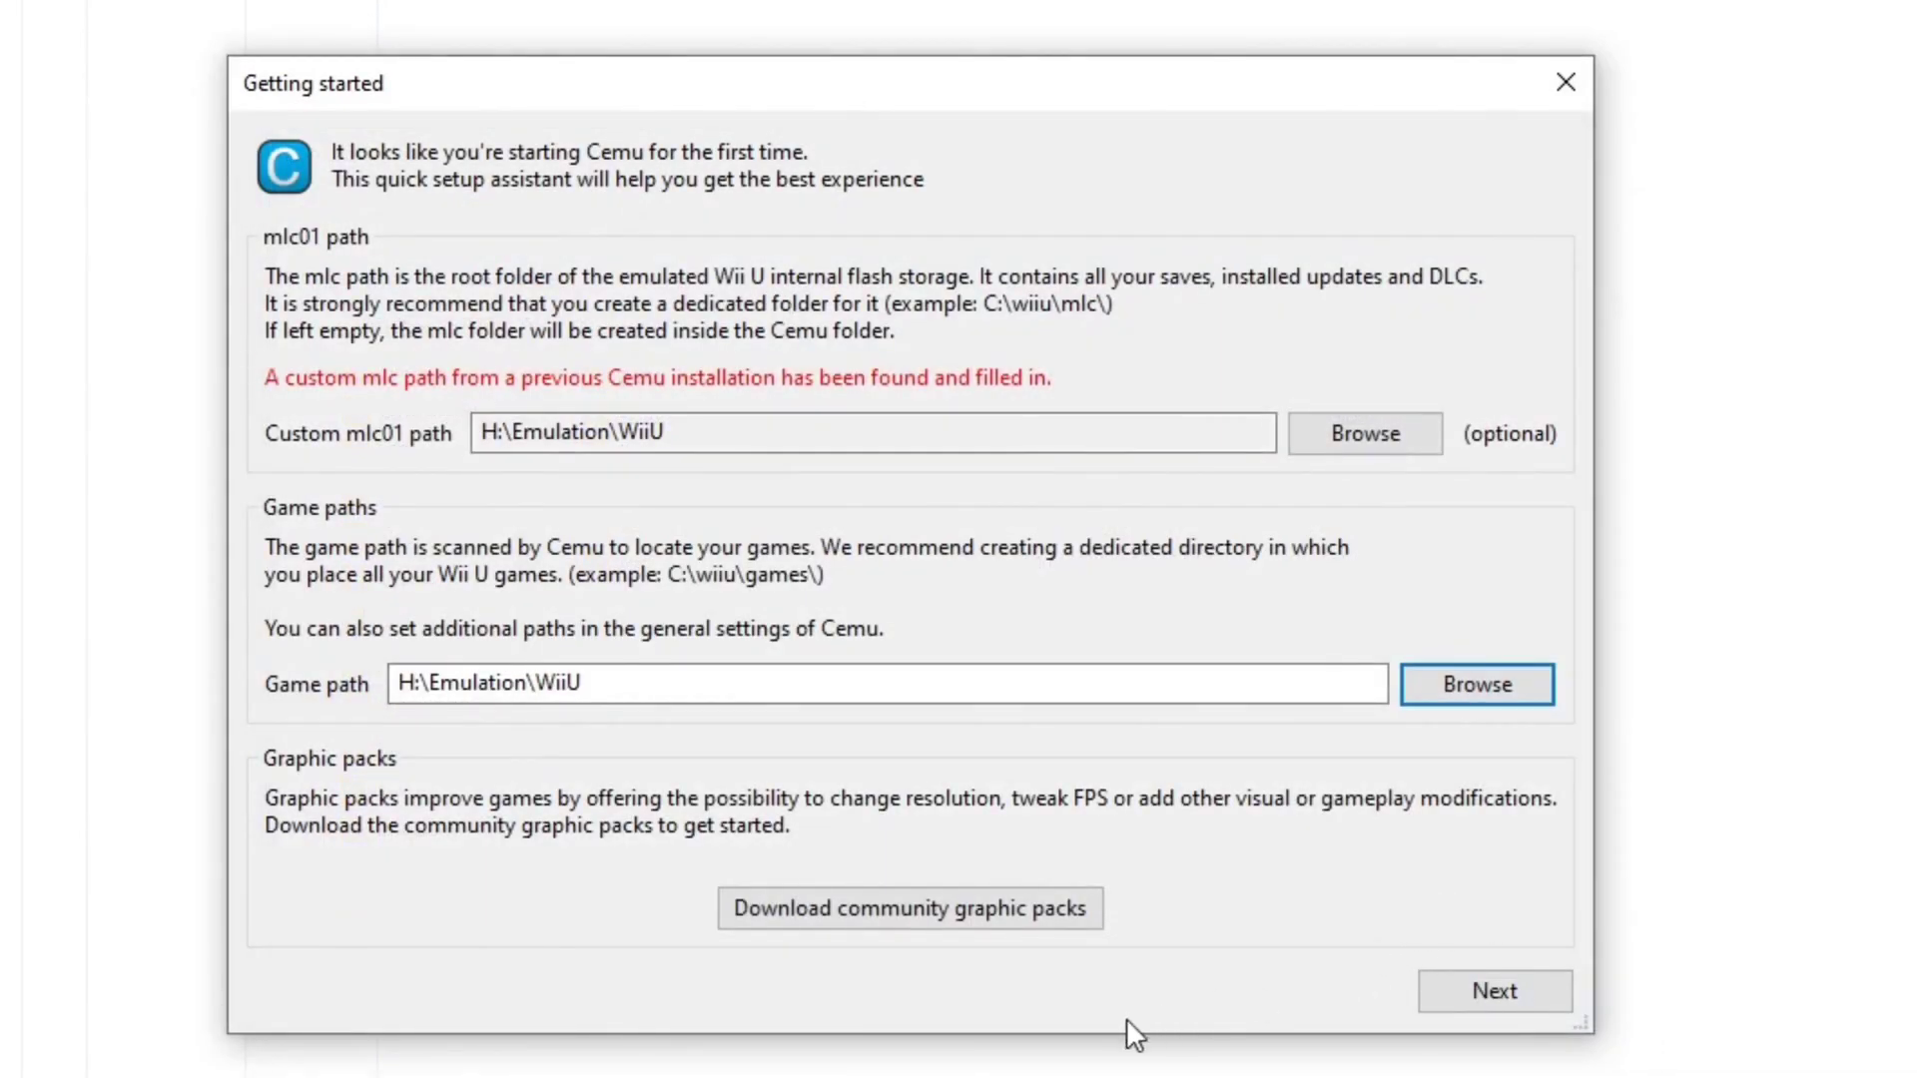
pyautogui.click(930, 907)
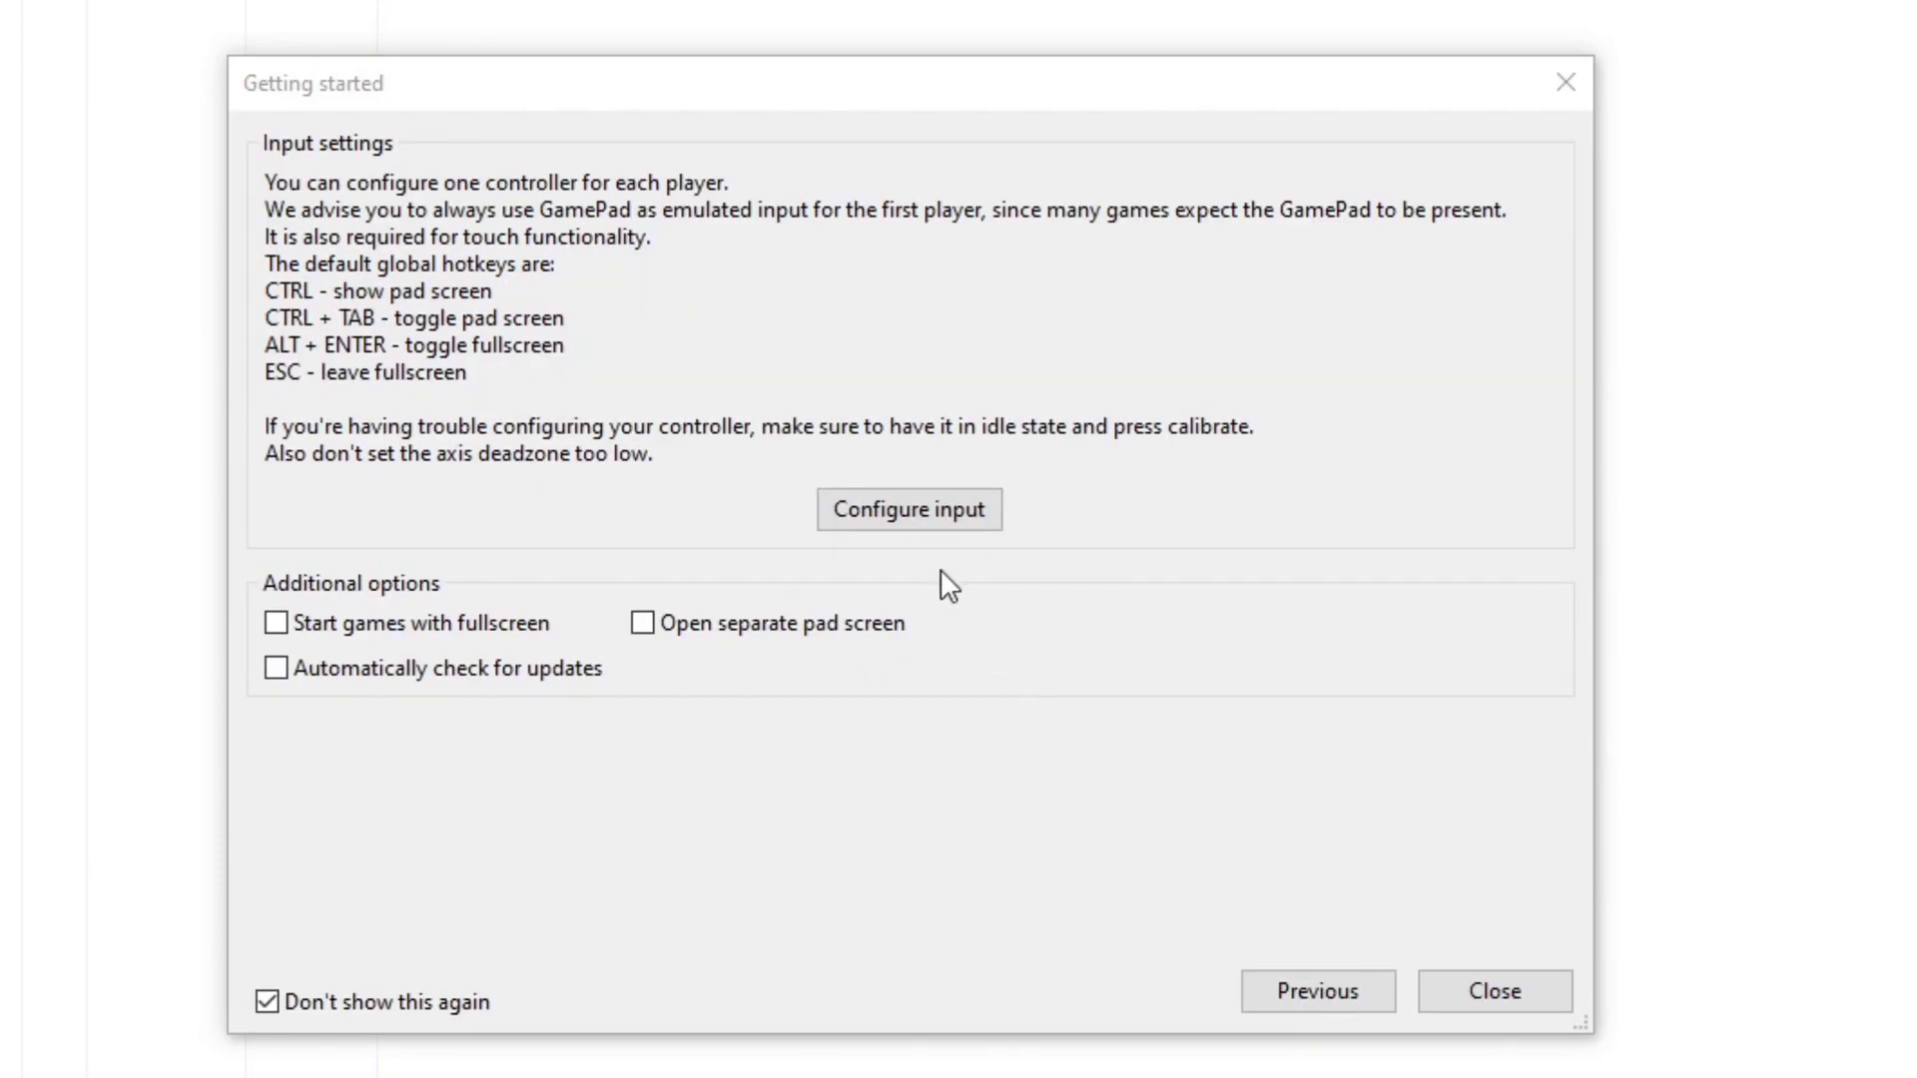
# Step: Configure the first player's input to emulate a Wii U Gamepad through the XInput API using Controller 1
pyautogui.click(942, 505)
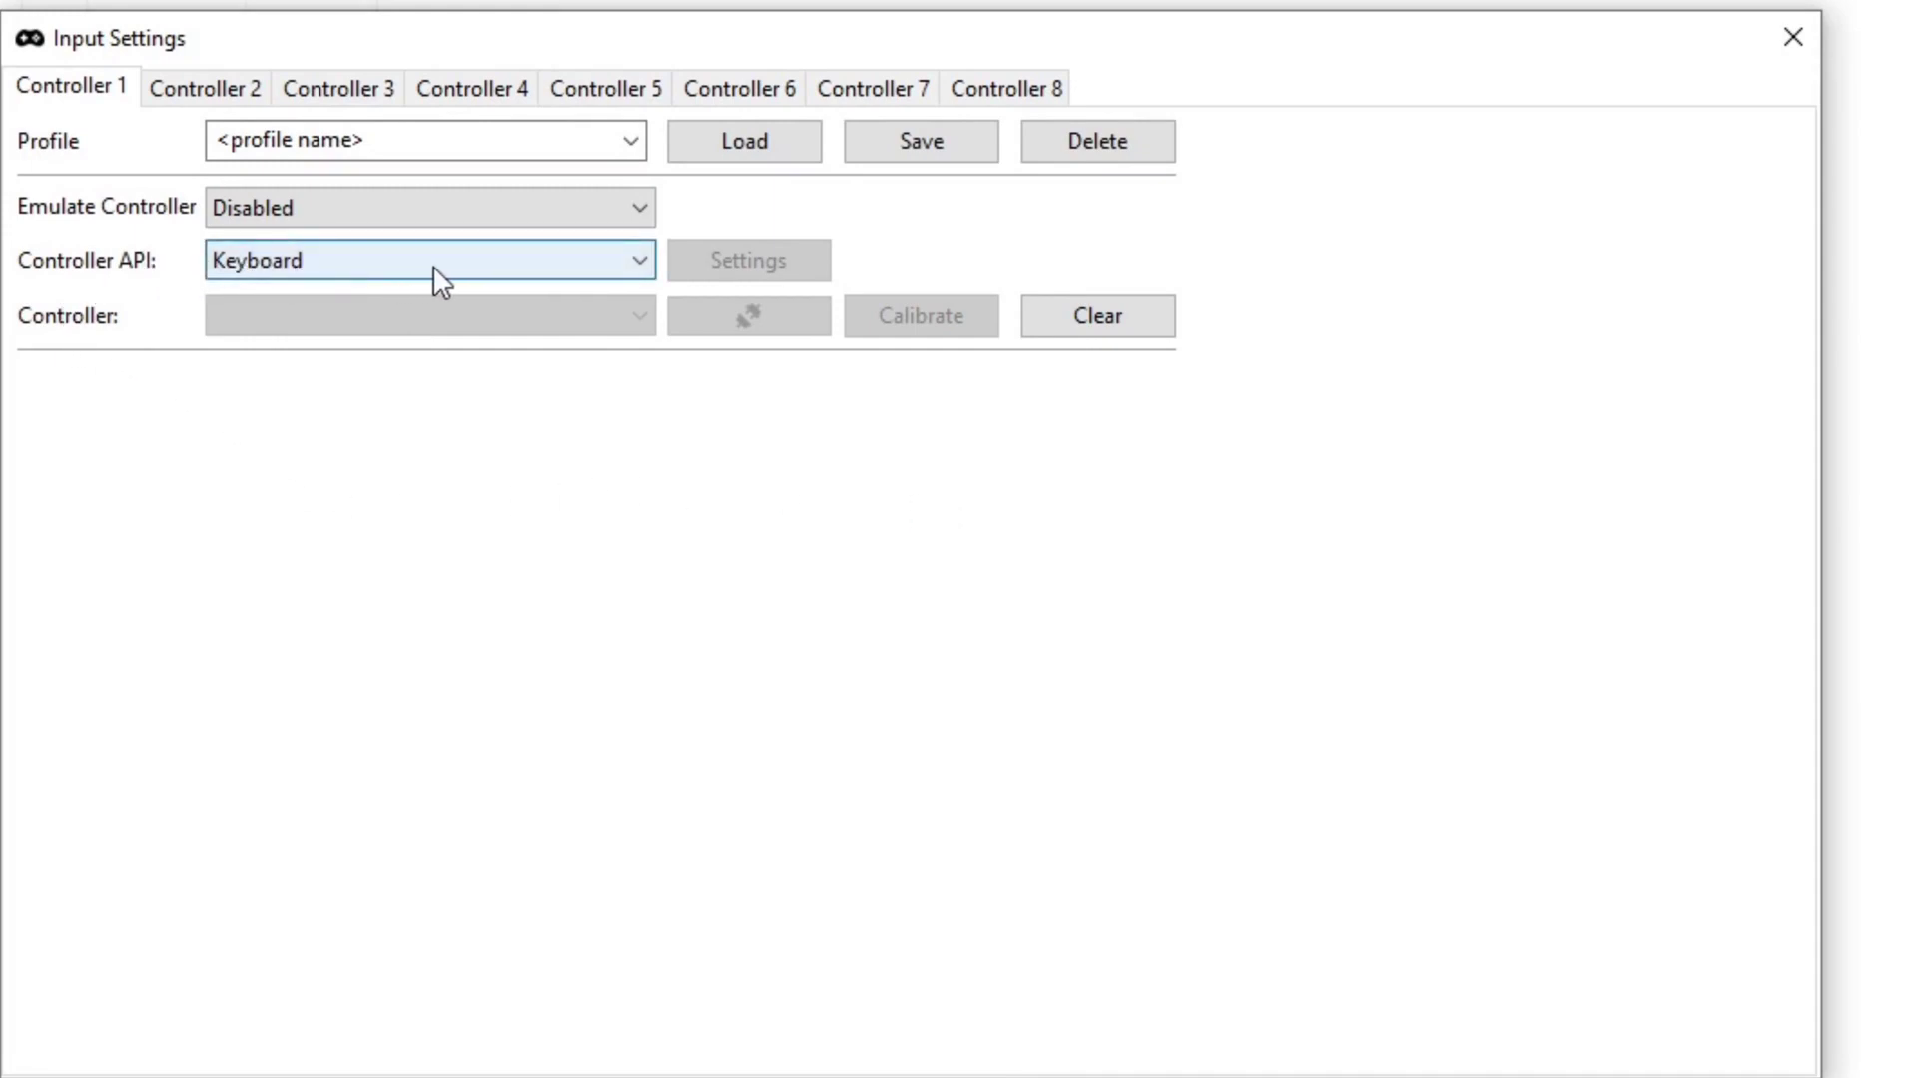
pyautogui.click(595, 260)
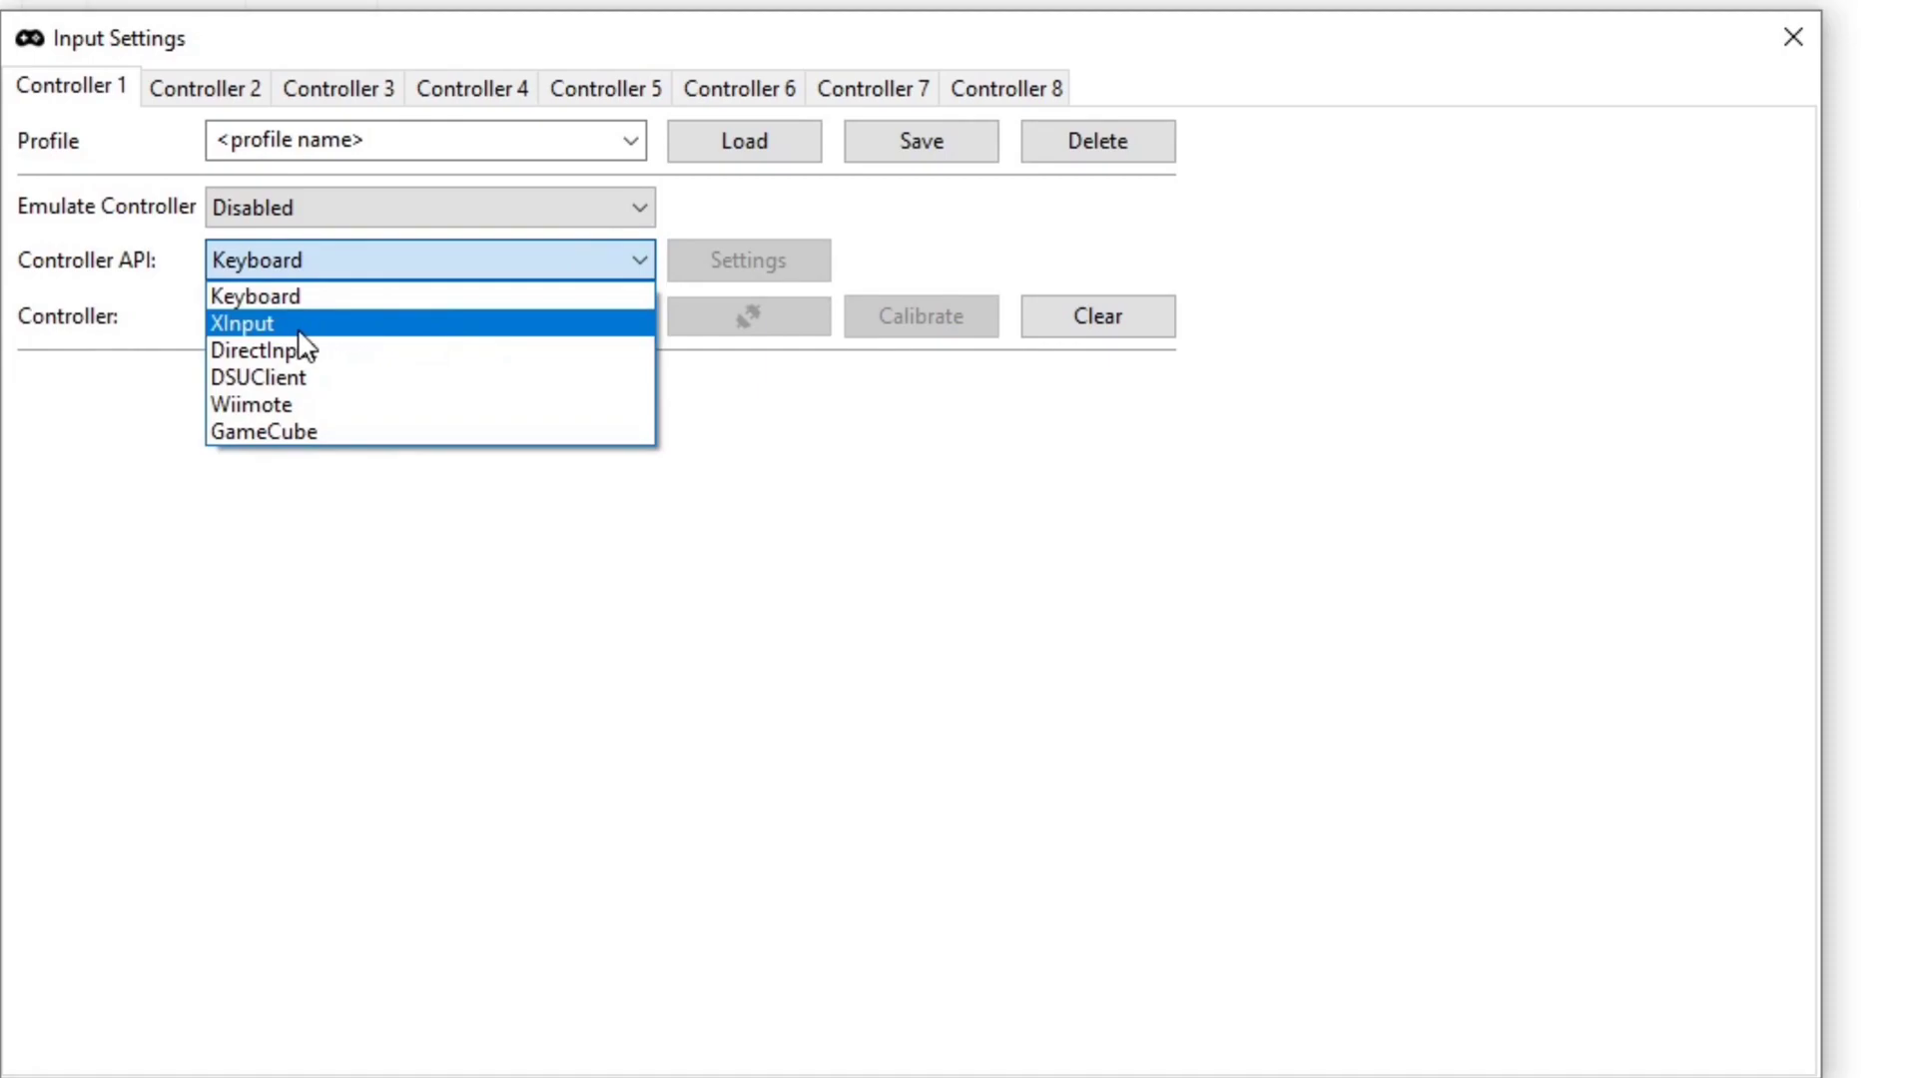
pyautogui.click(310, 328)
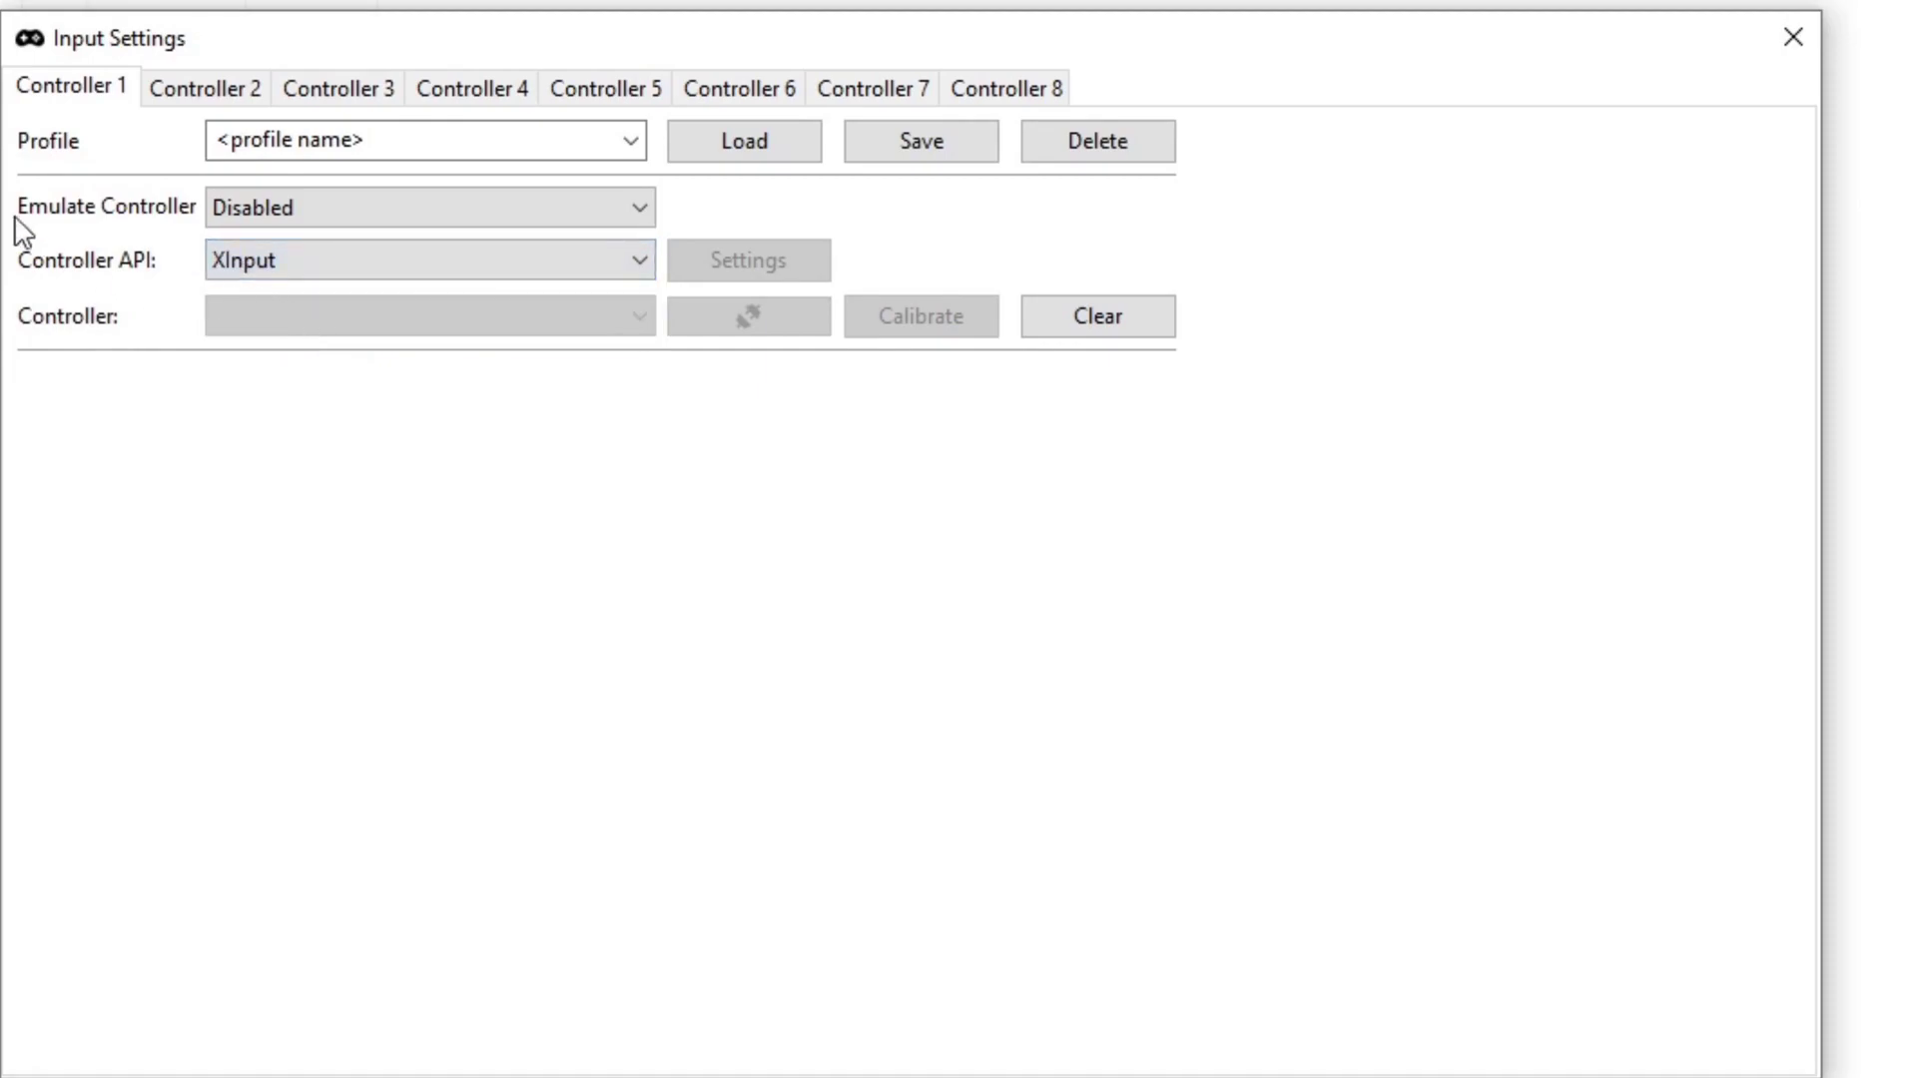
pyautogui.click(639, 209)
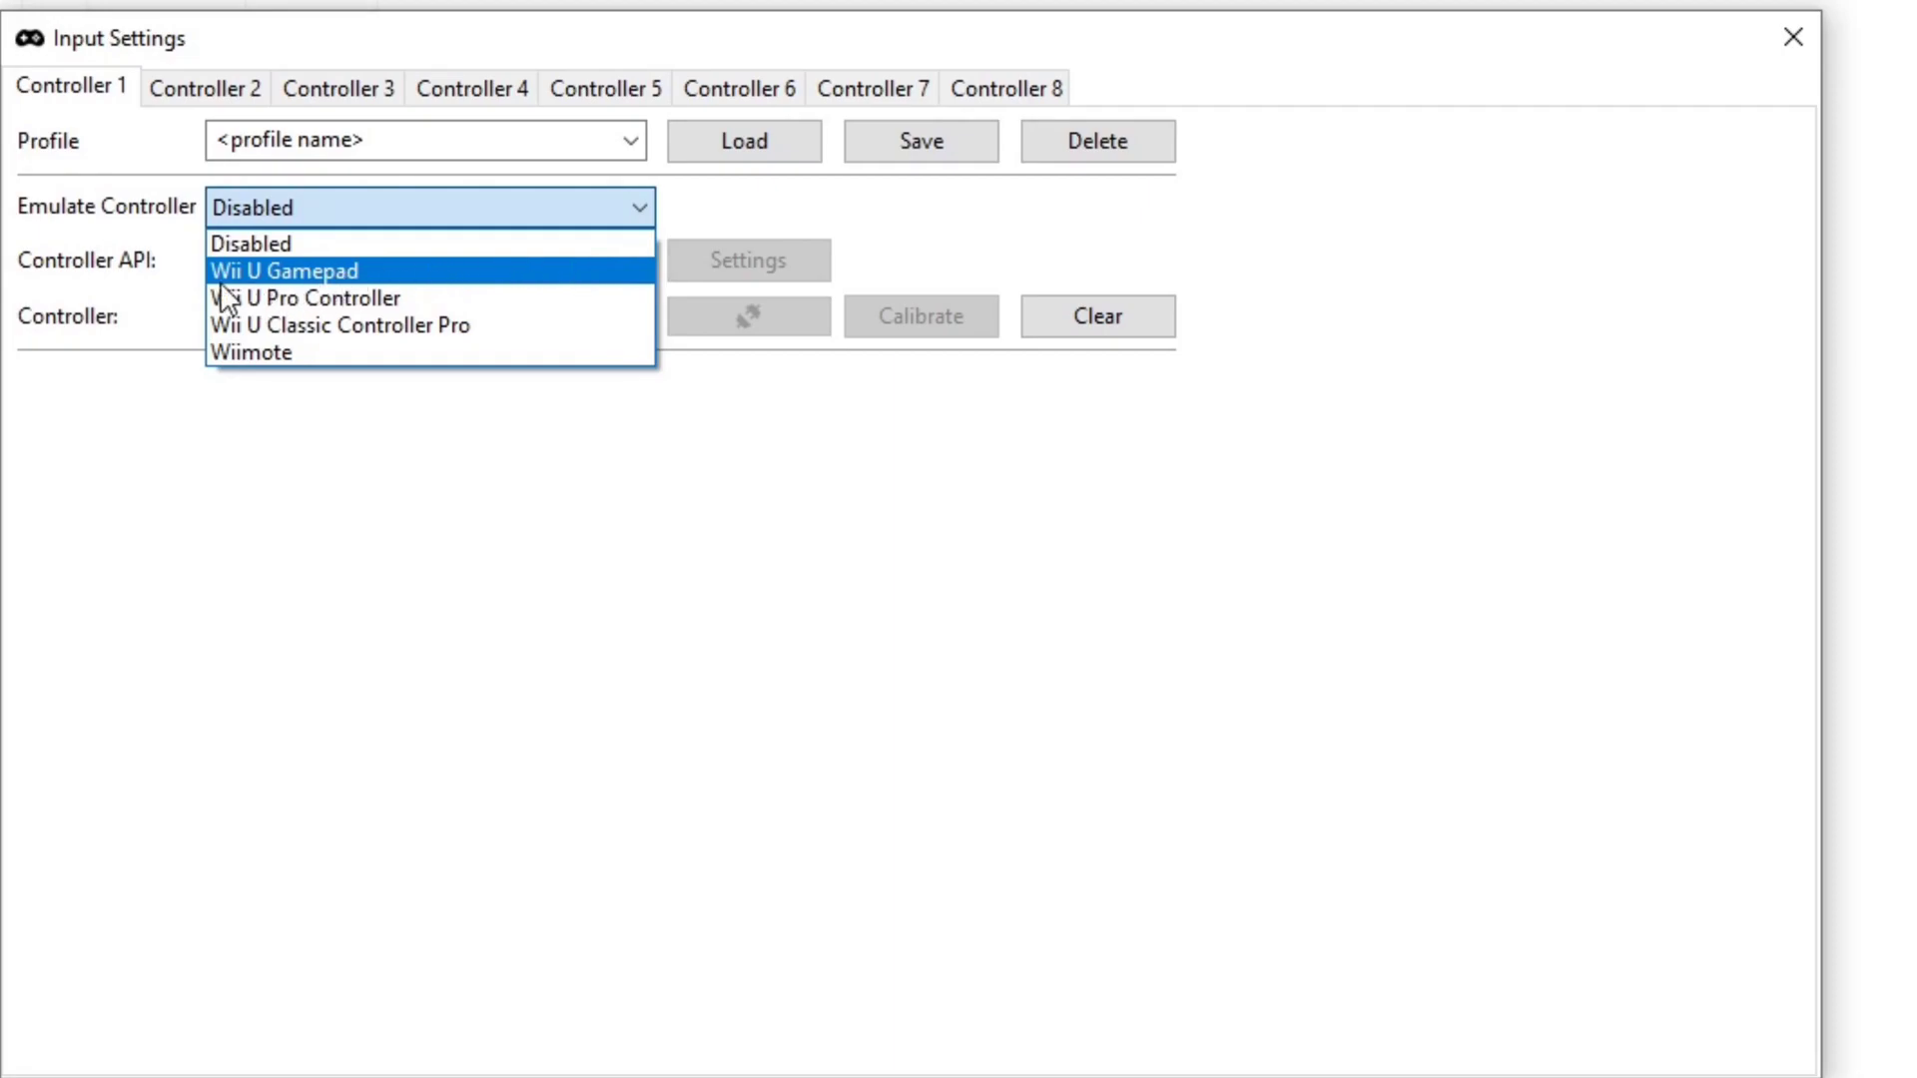
pyautogui.click(303, 270)
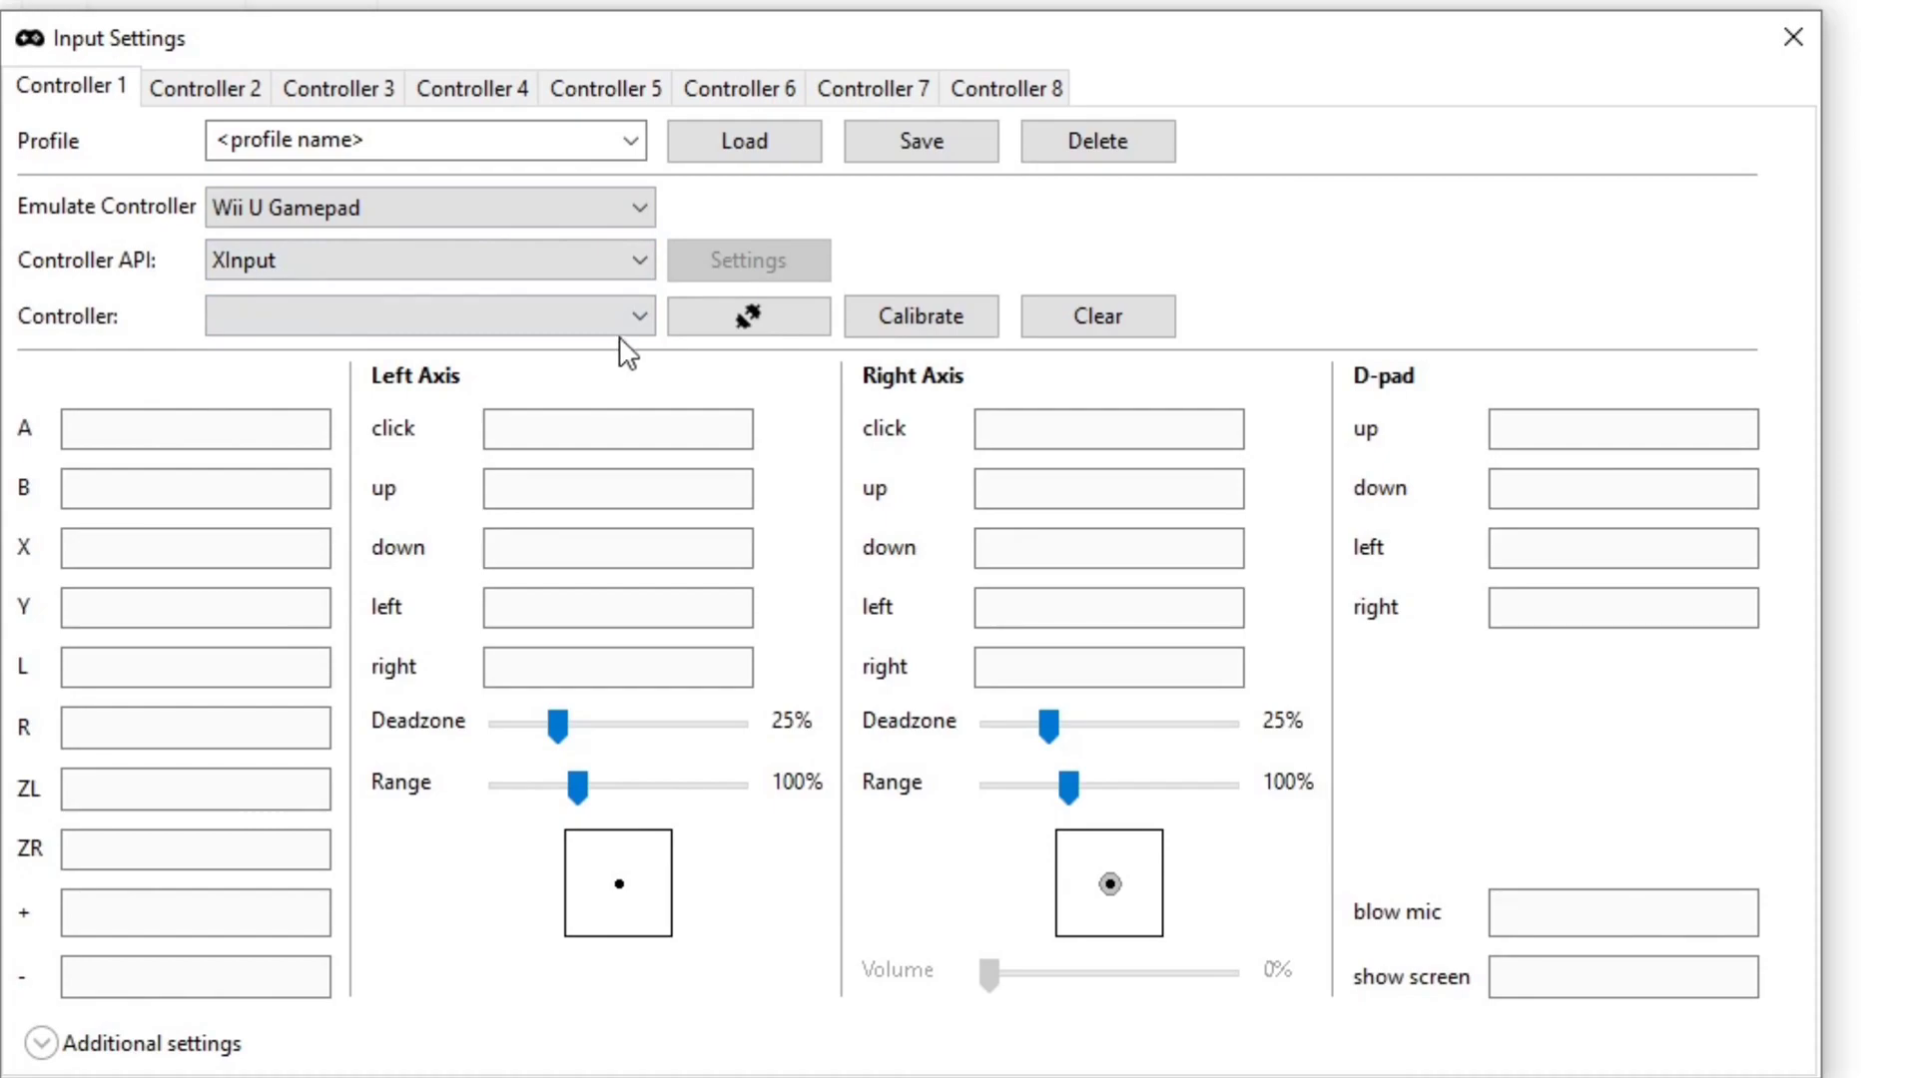
pyautogui.click(627, 326)
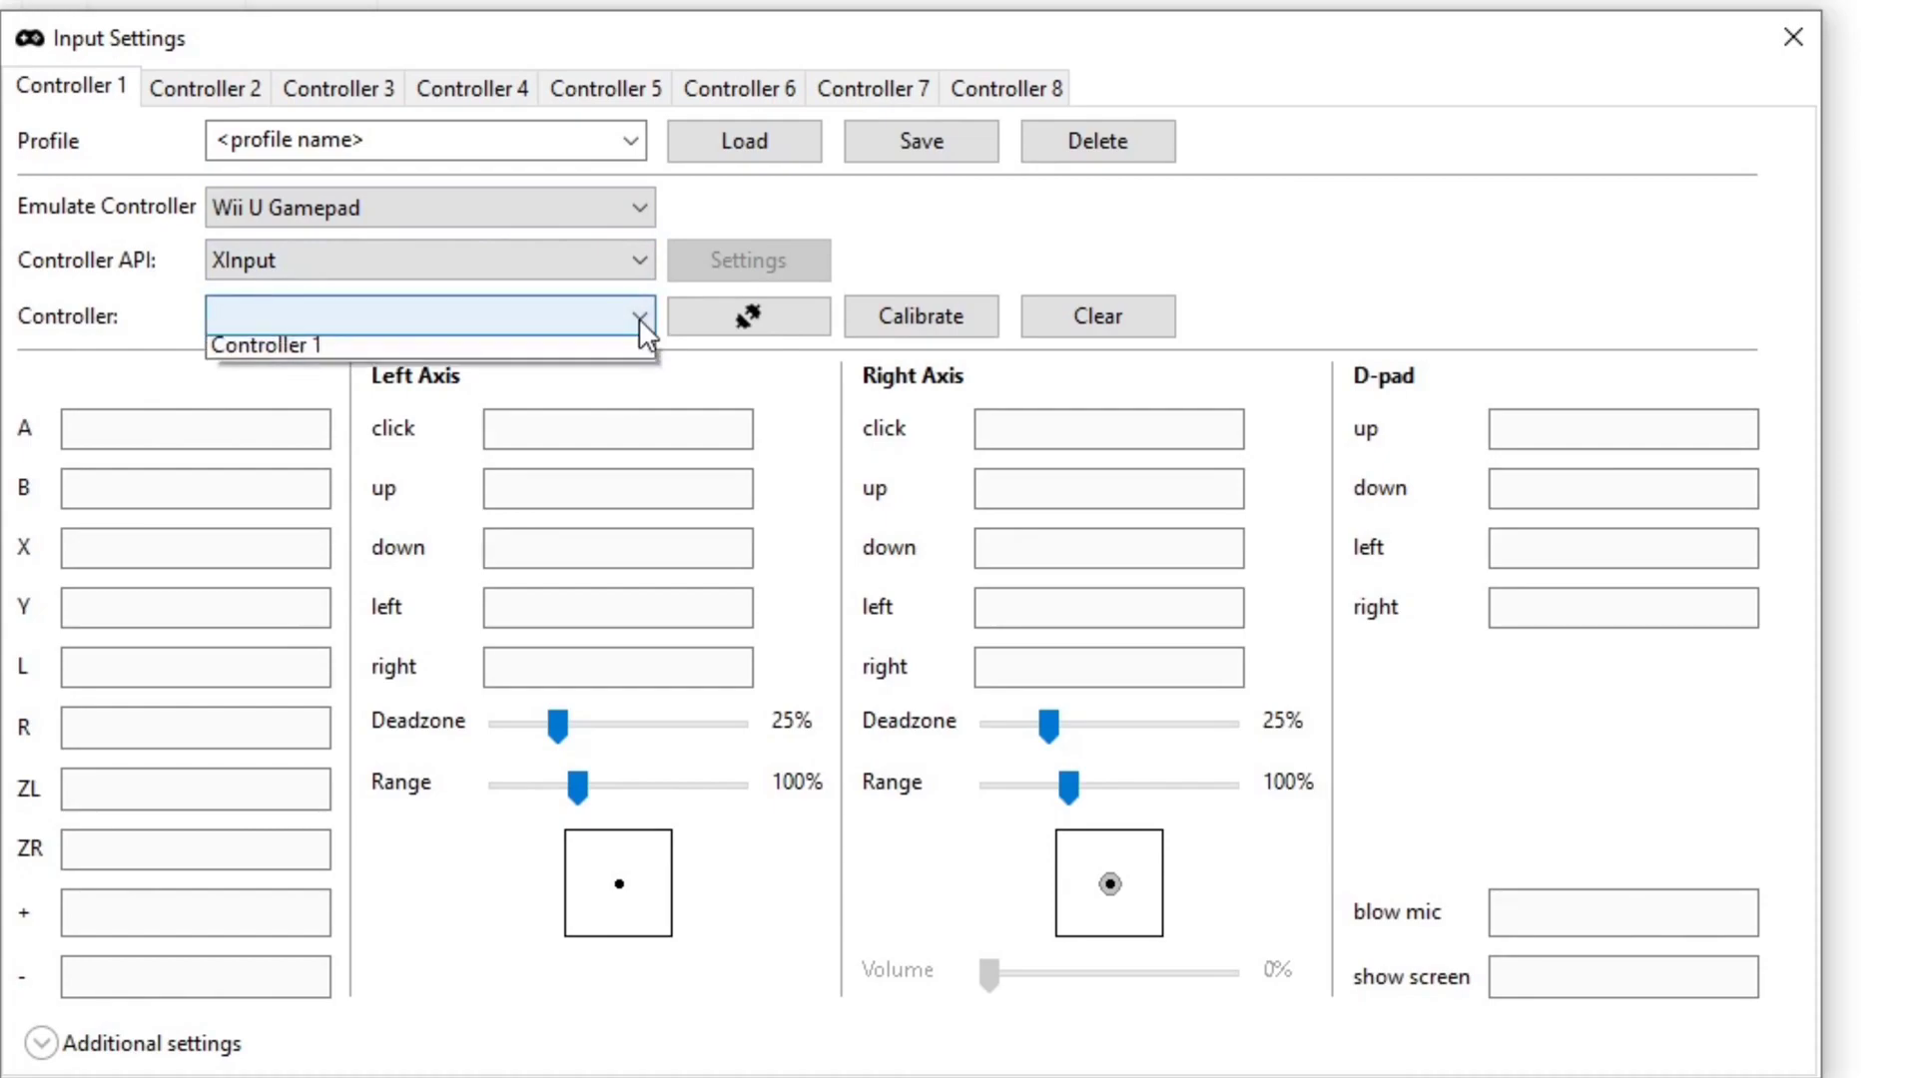
pyautogui.click(354, 355)
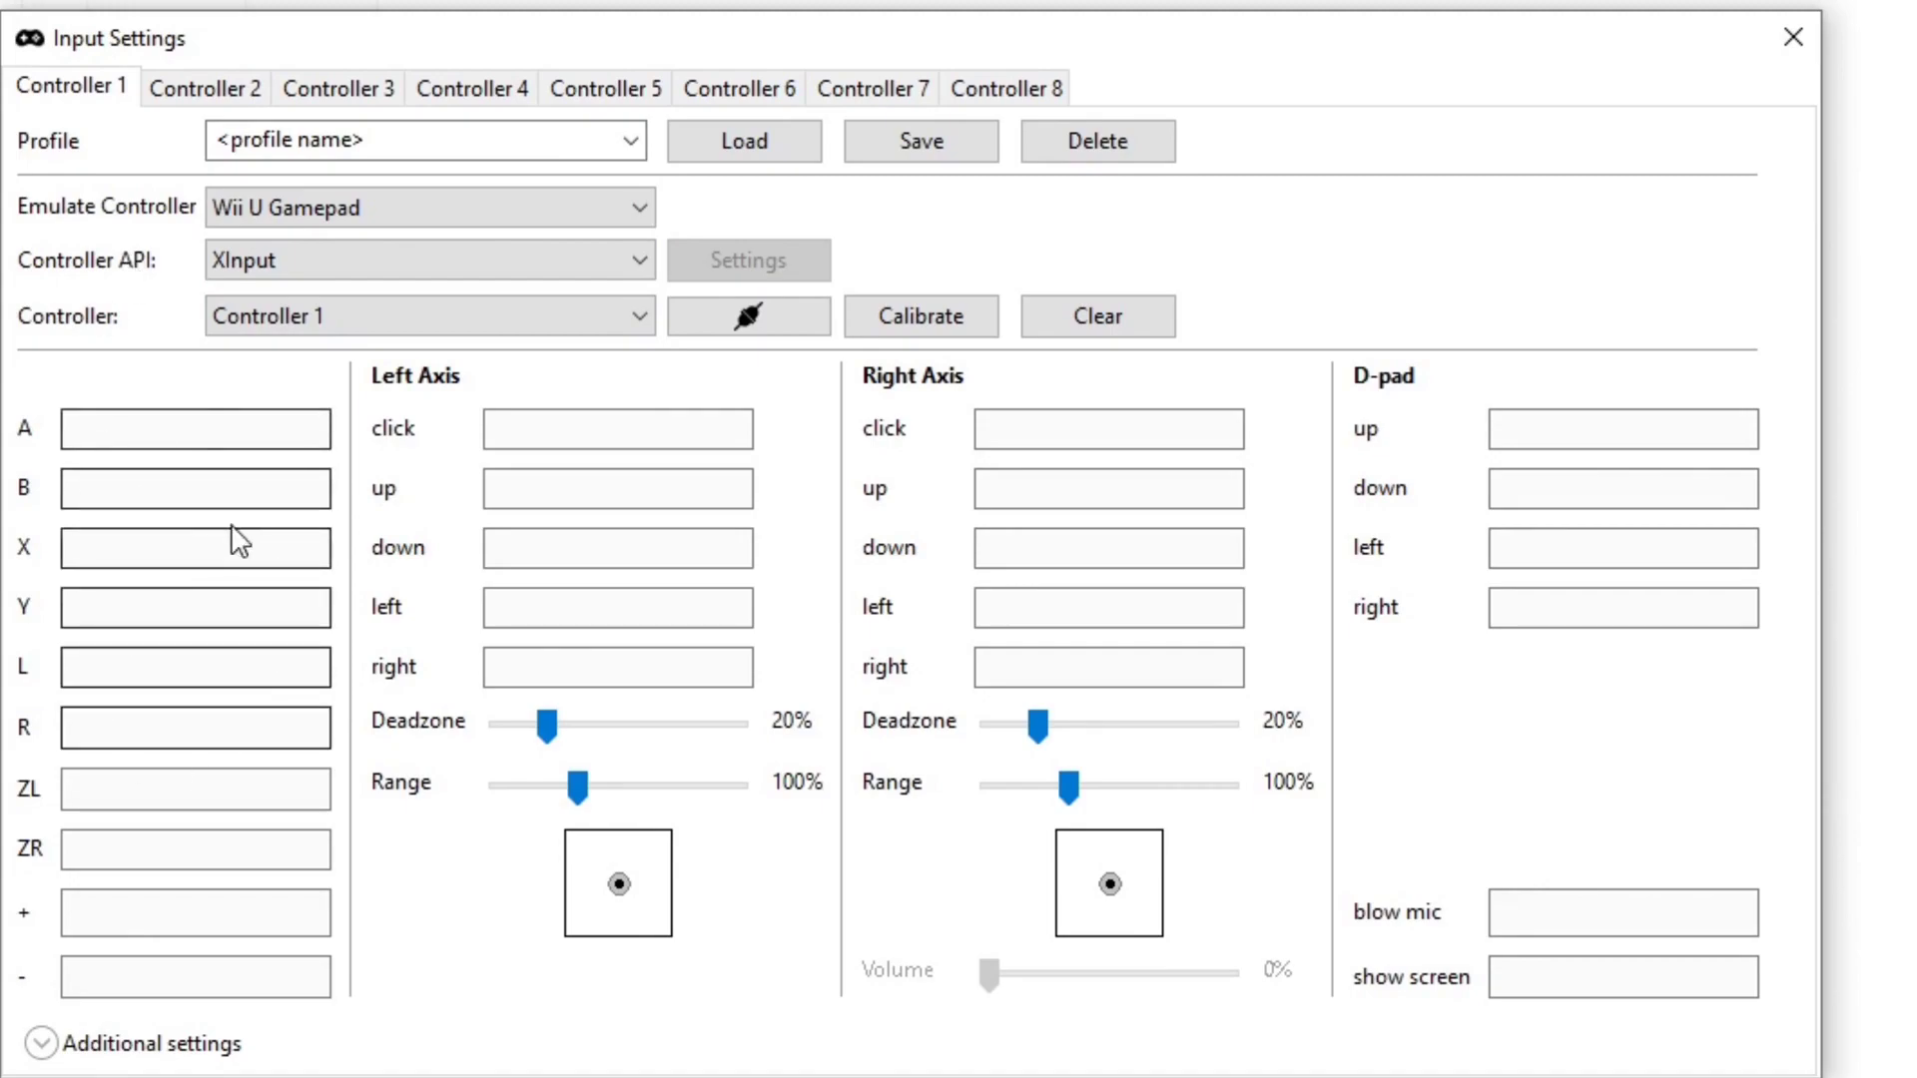
# Step: Map the emulated gamepad's A, B, X and Y inputs to the controller's matching A, B, X and Y buttons
pyautogui.click(94, 429)
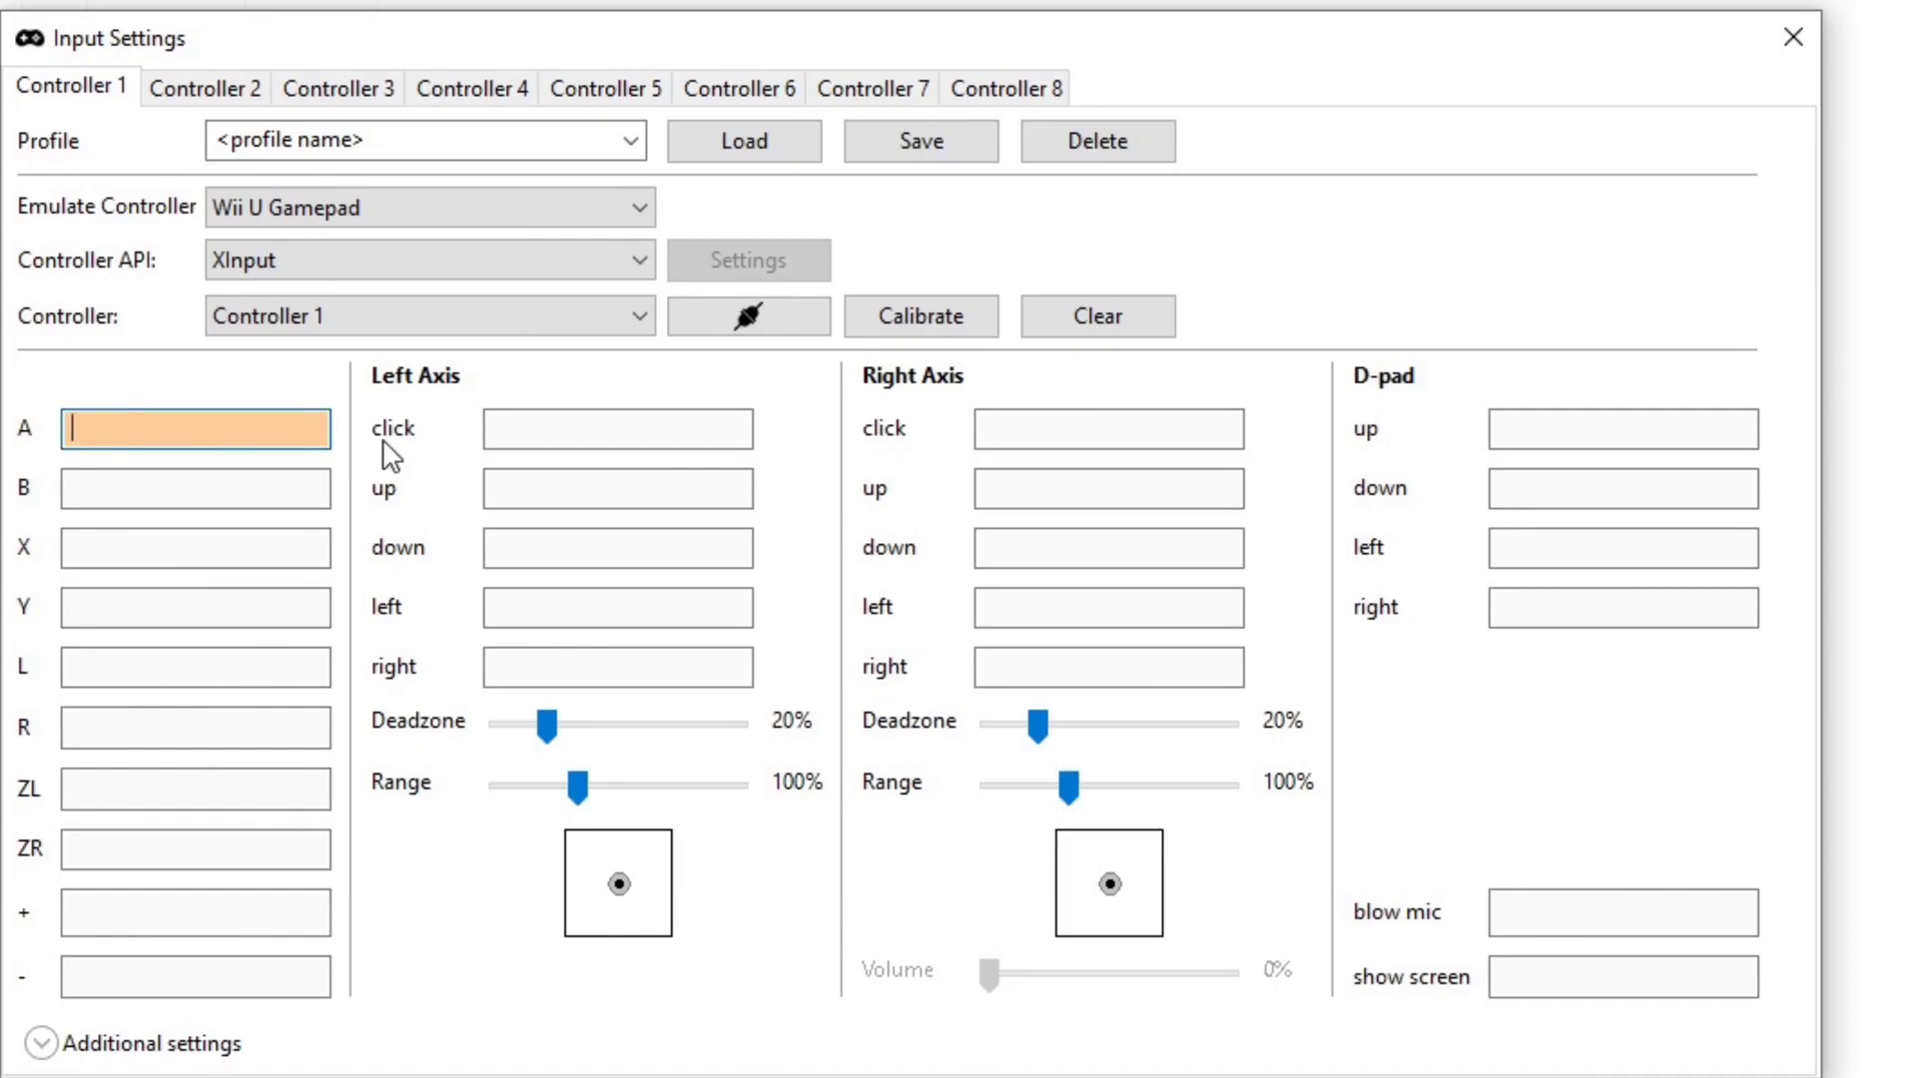
pyautogui.press('a')
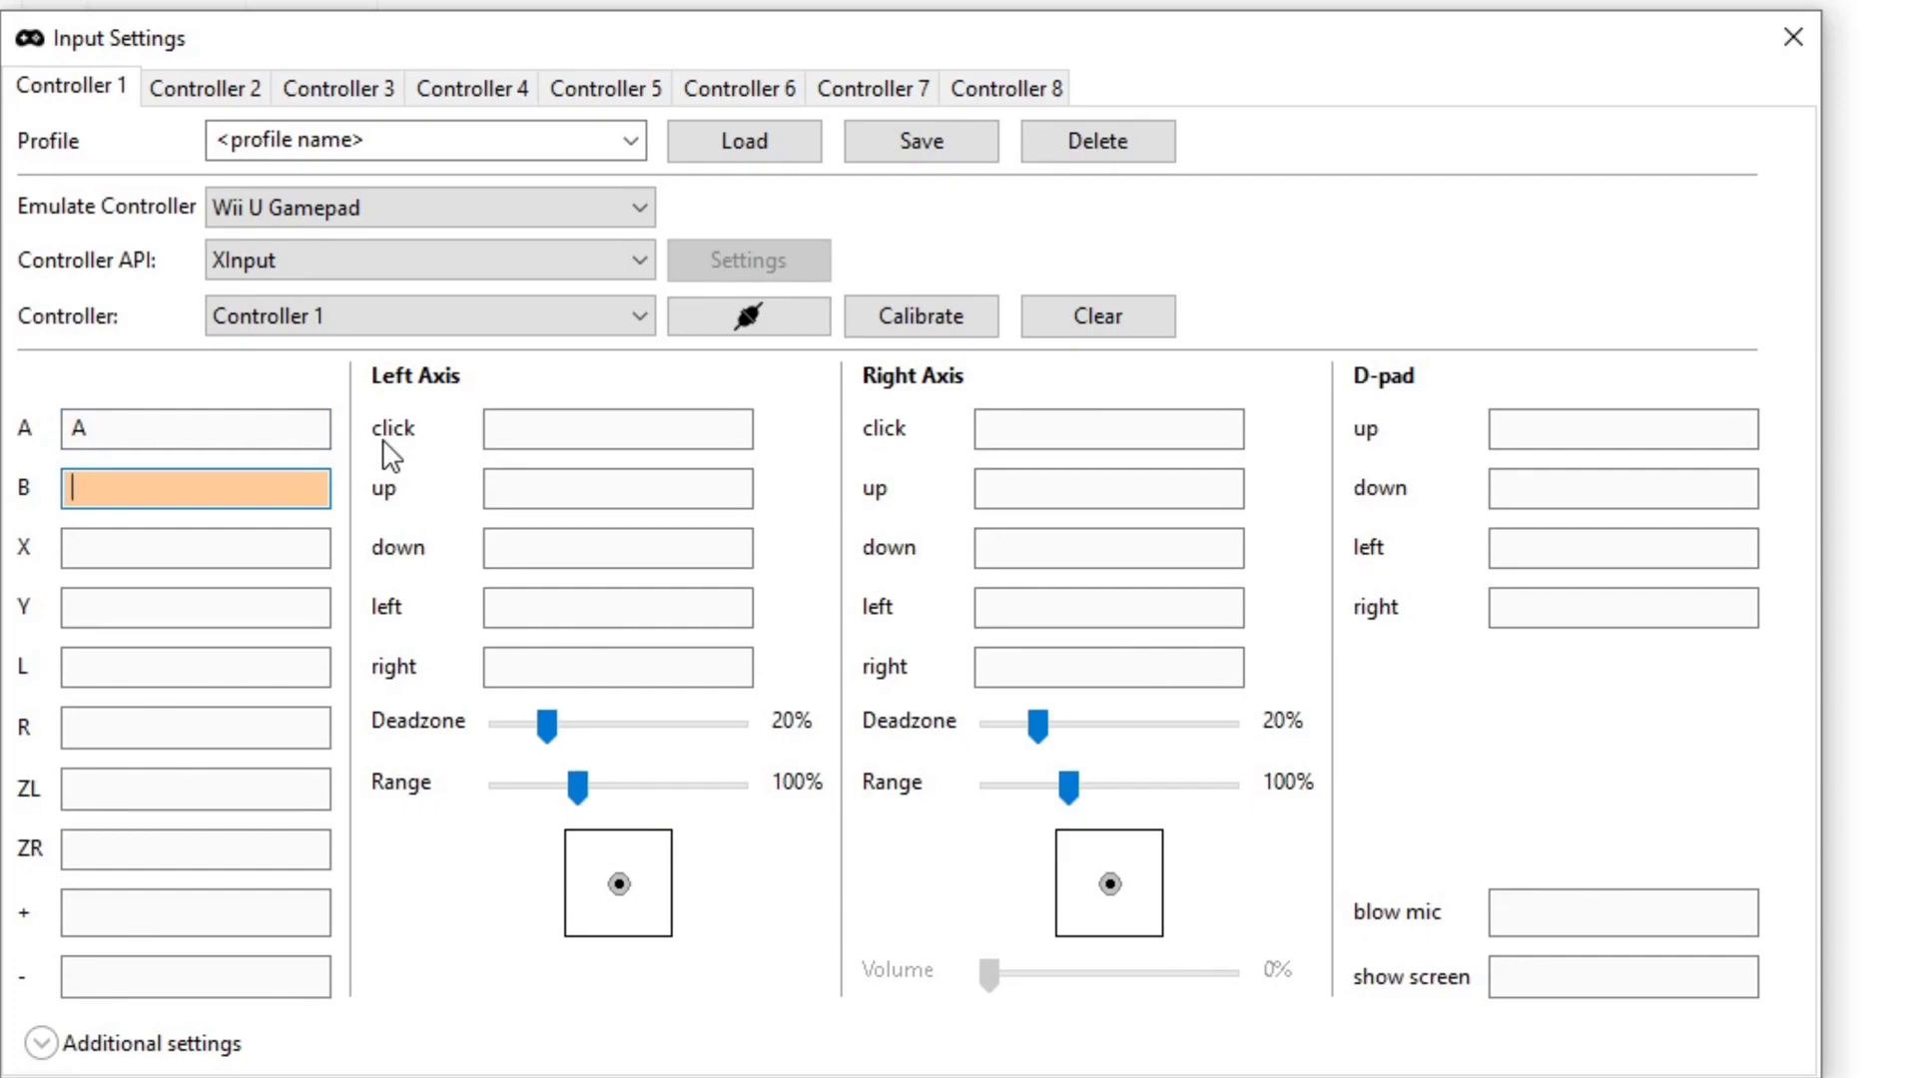
pyautogui.press('b')
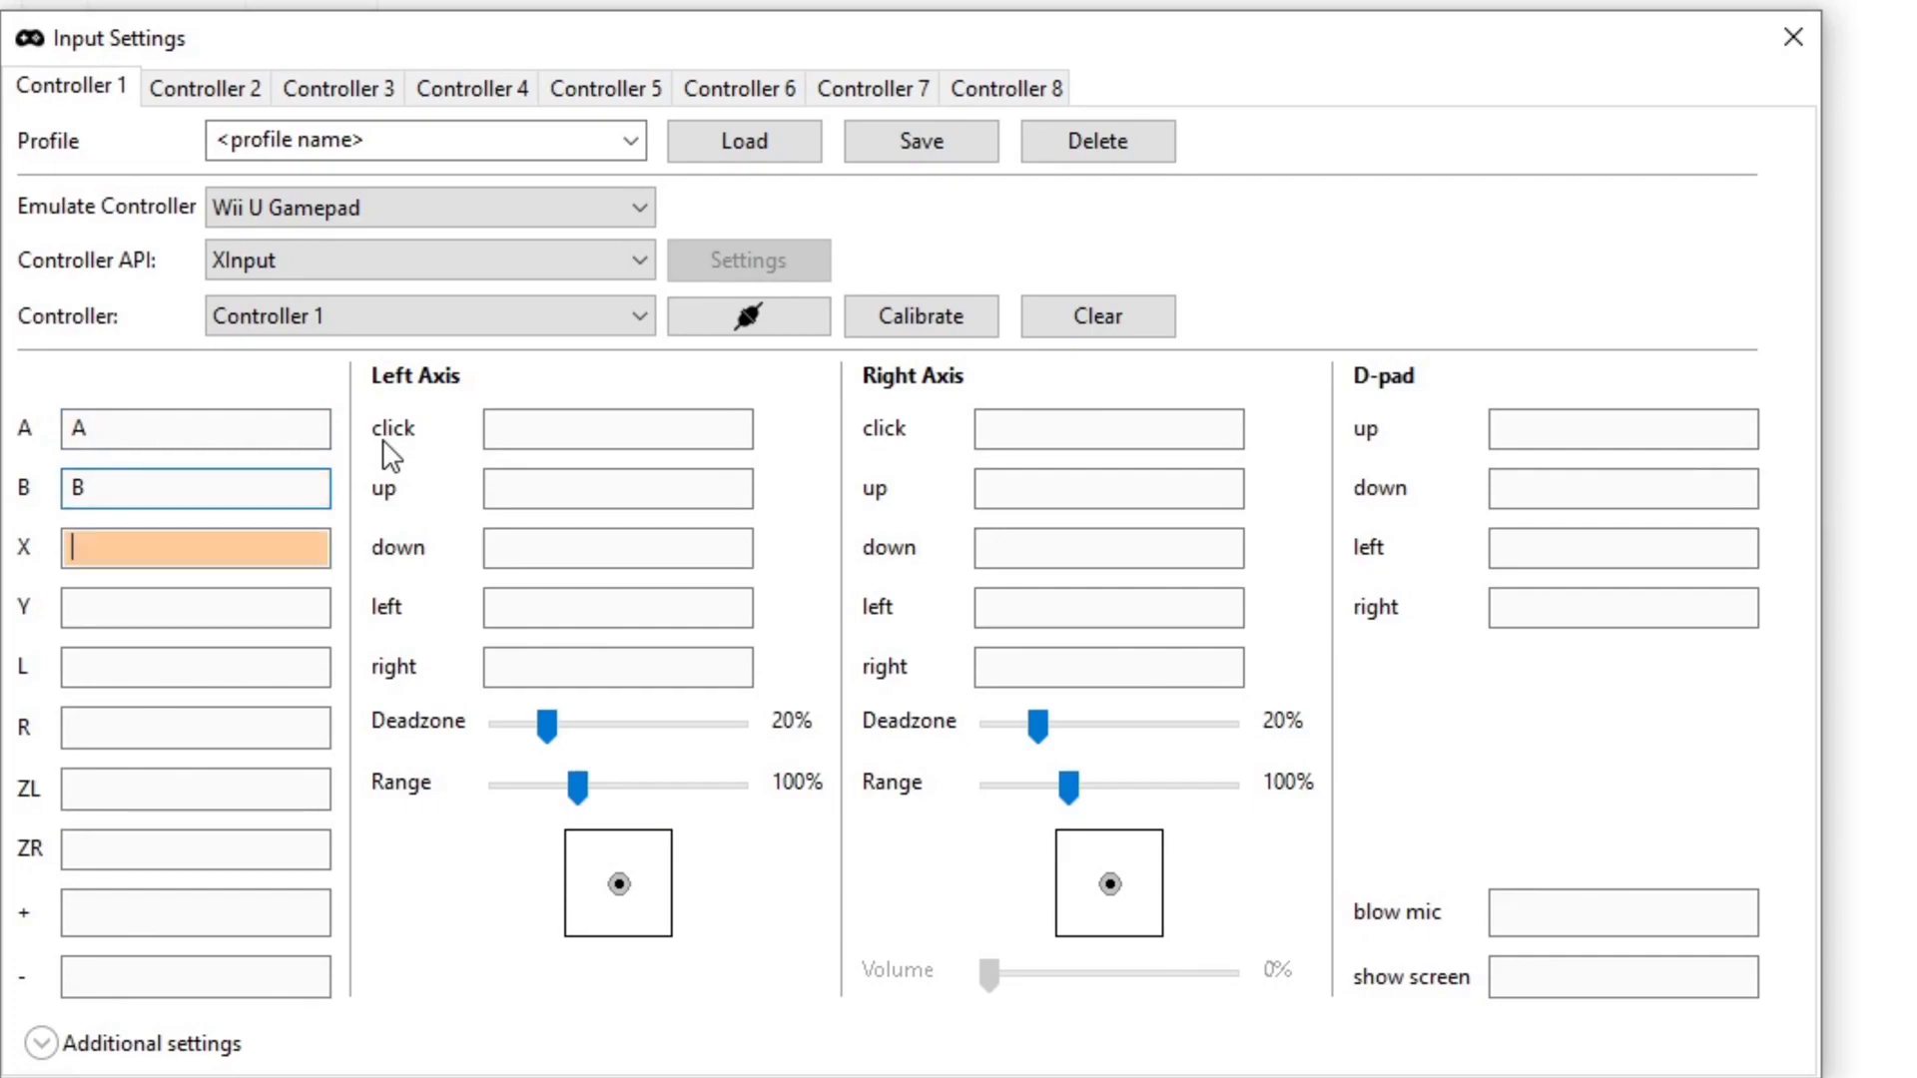
pyautogui.press('x')
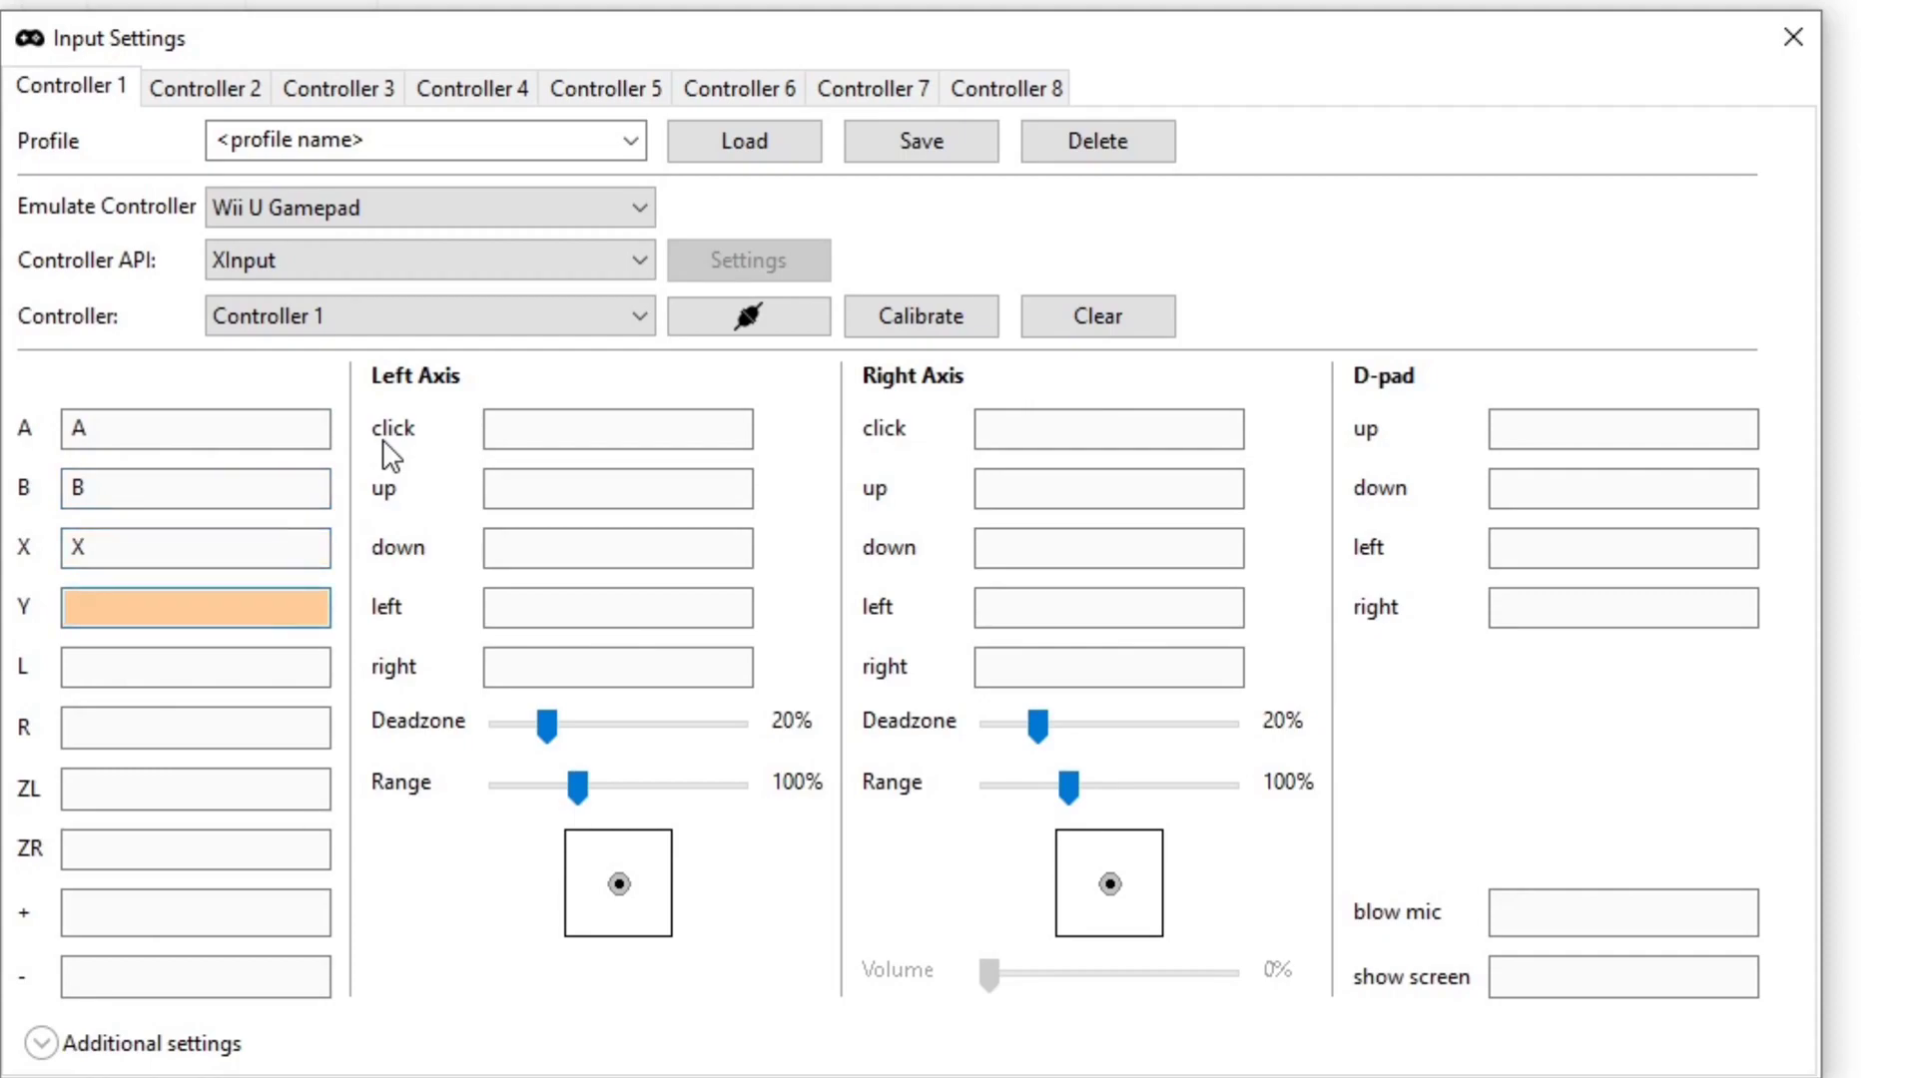
pyautogui.press('y')
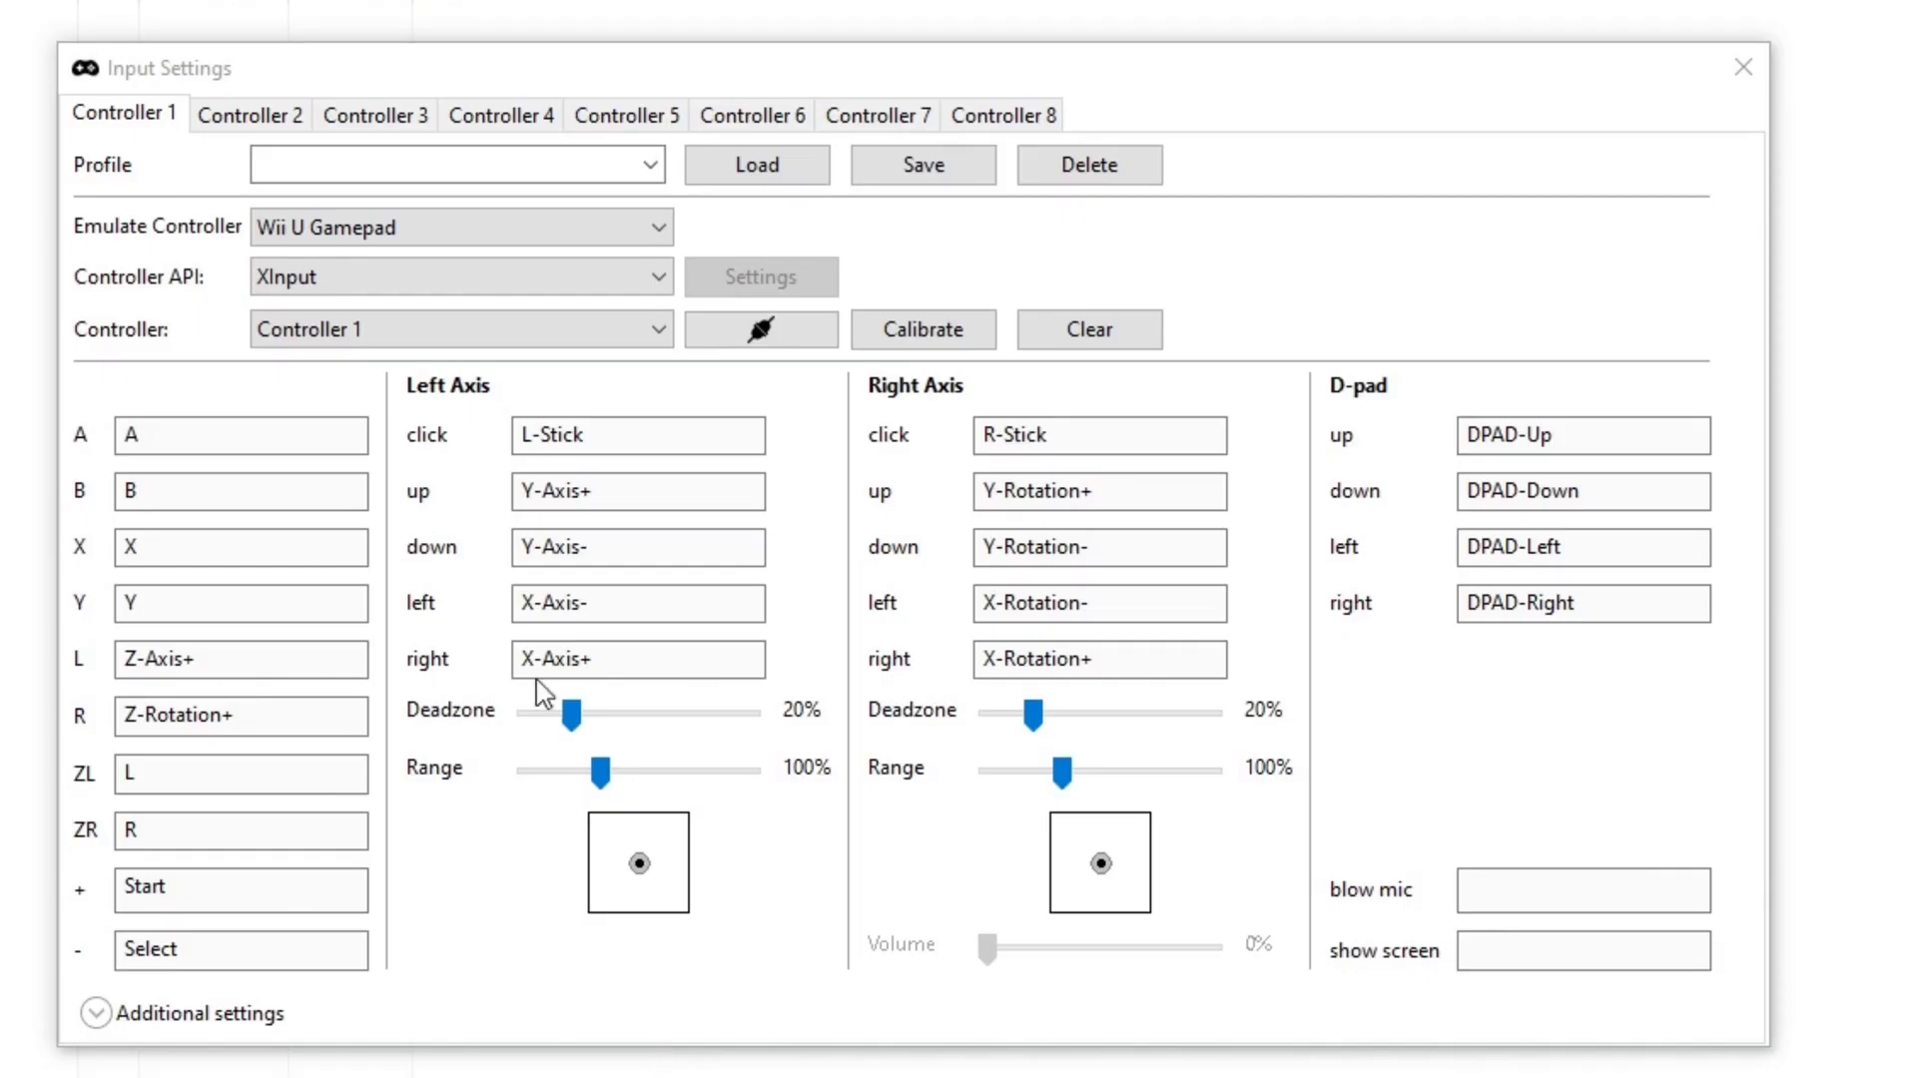
# Step: Save the controller mapping as a profile named ucg and close the input settings
pyautogui.click(315, 168)
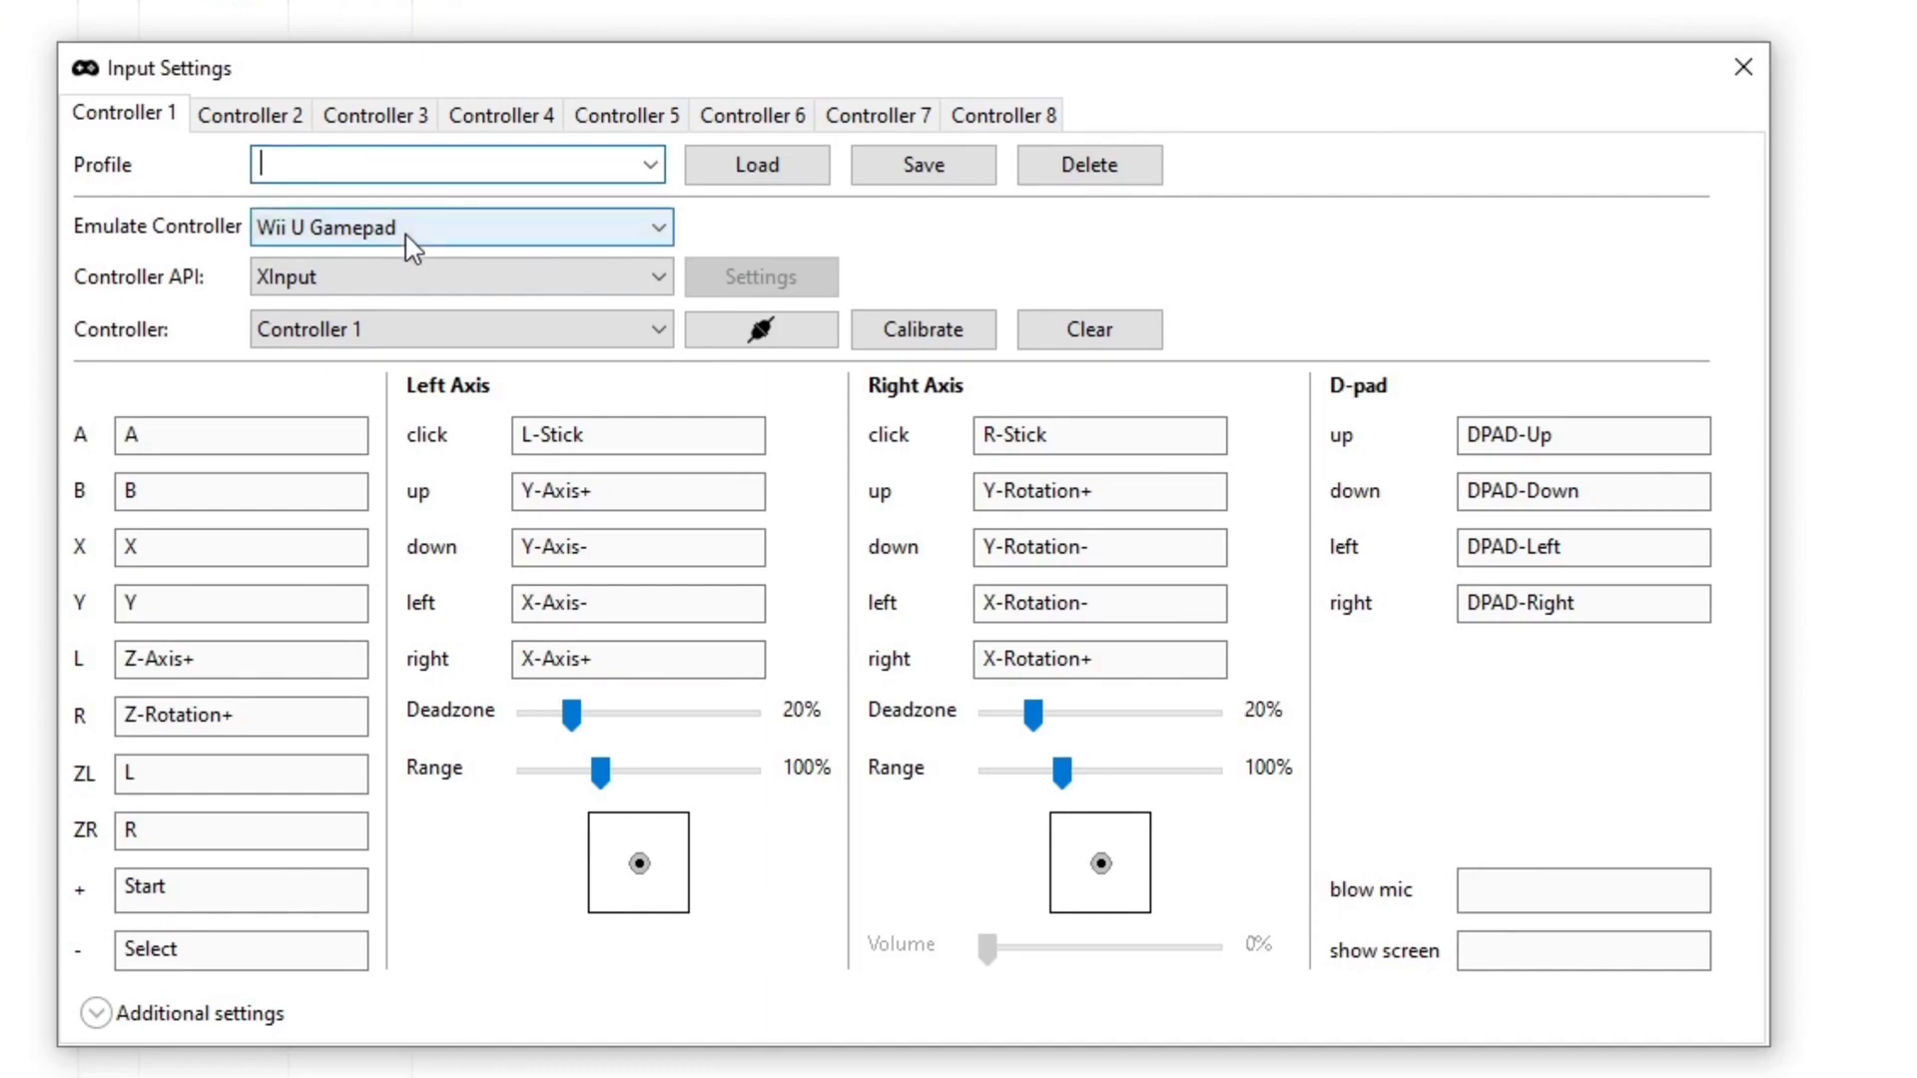
pyautogui.write('ucg')
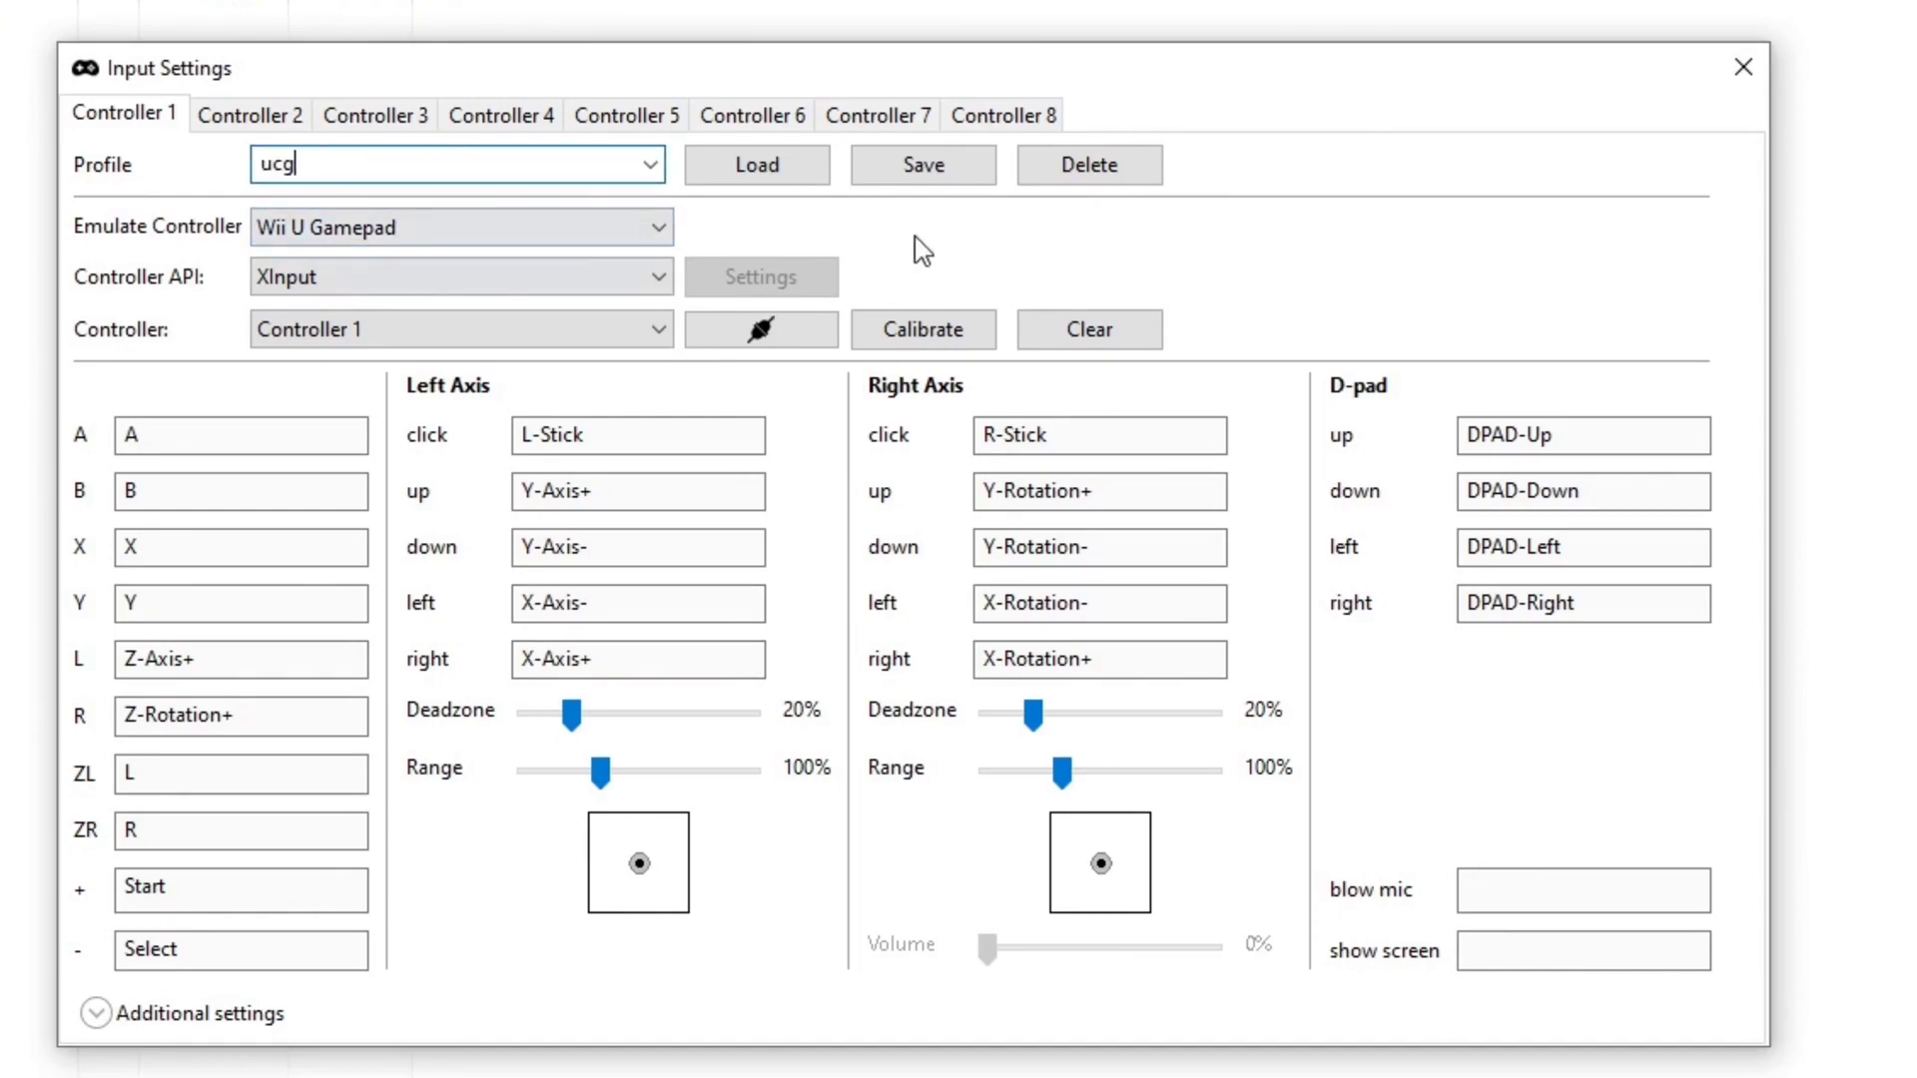
pyautogui.click(946, 177)
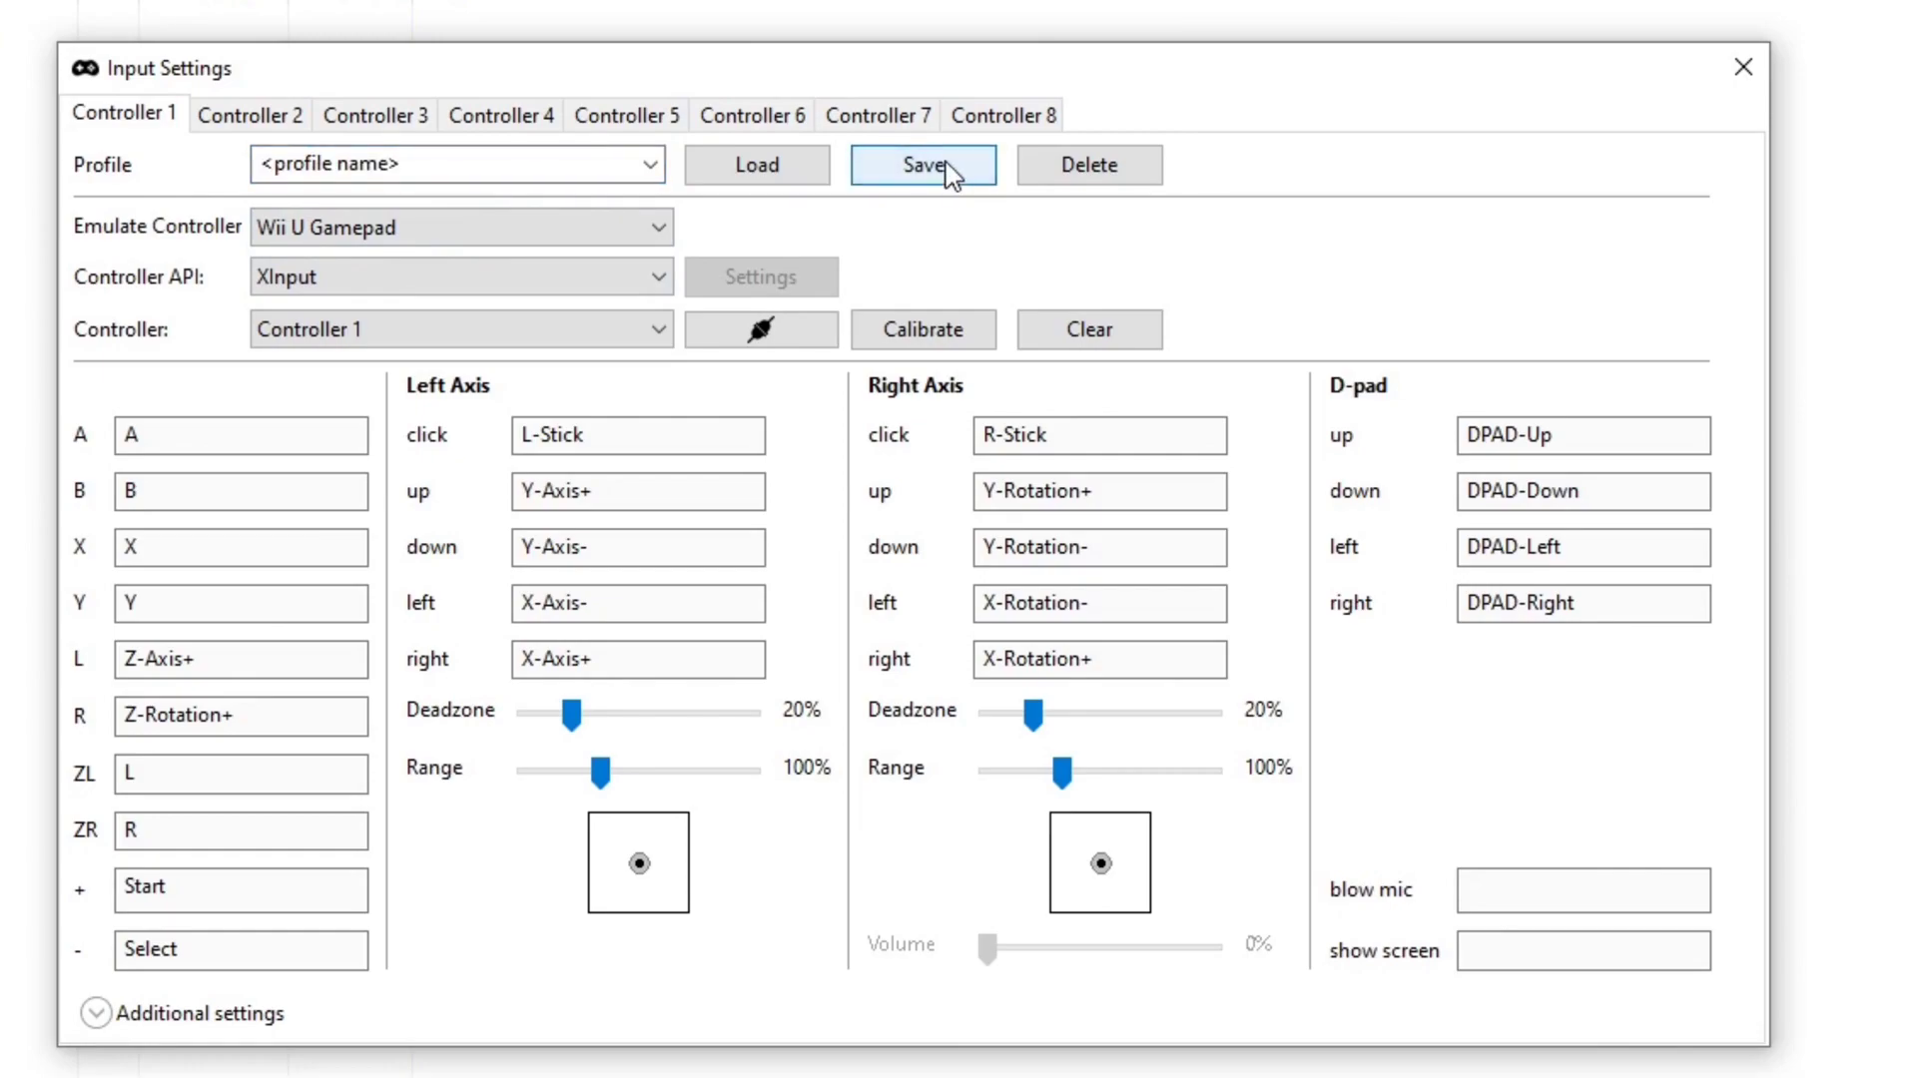
pyautogui.click(1753, 88)
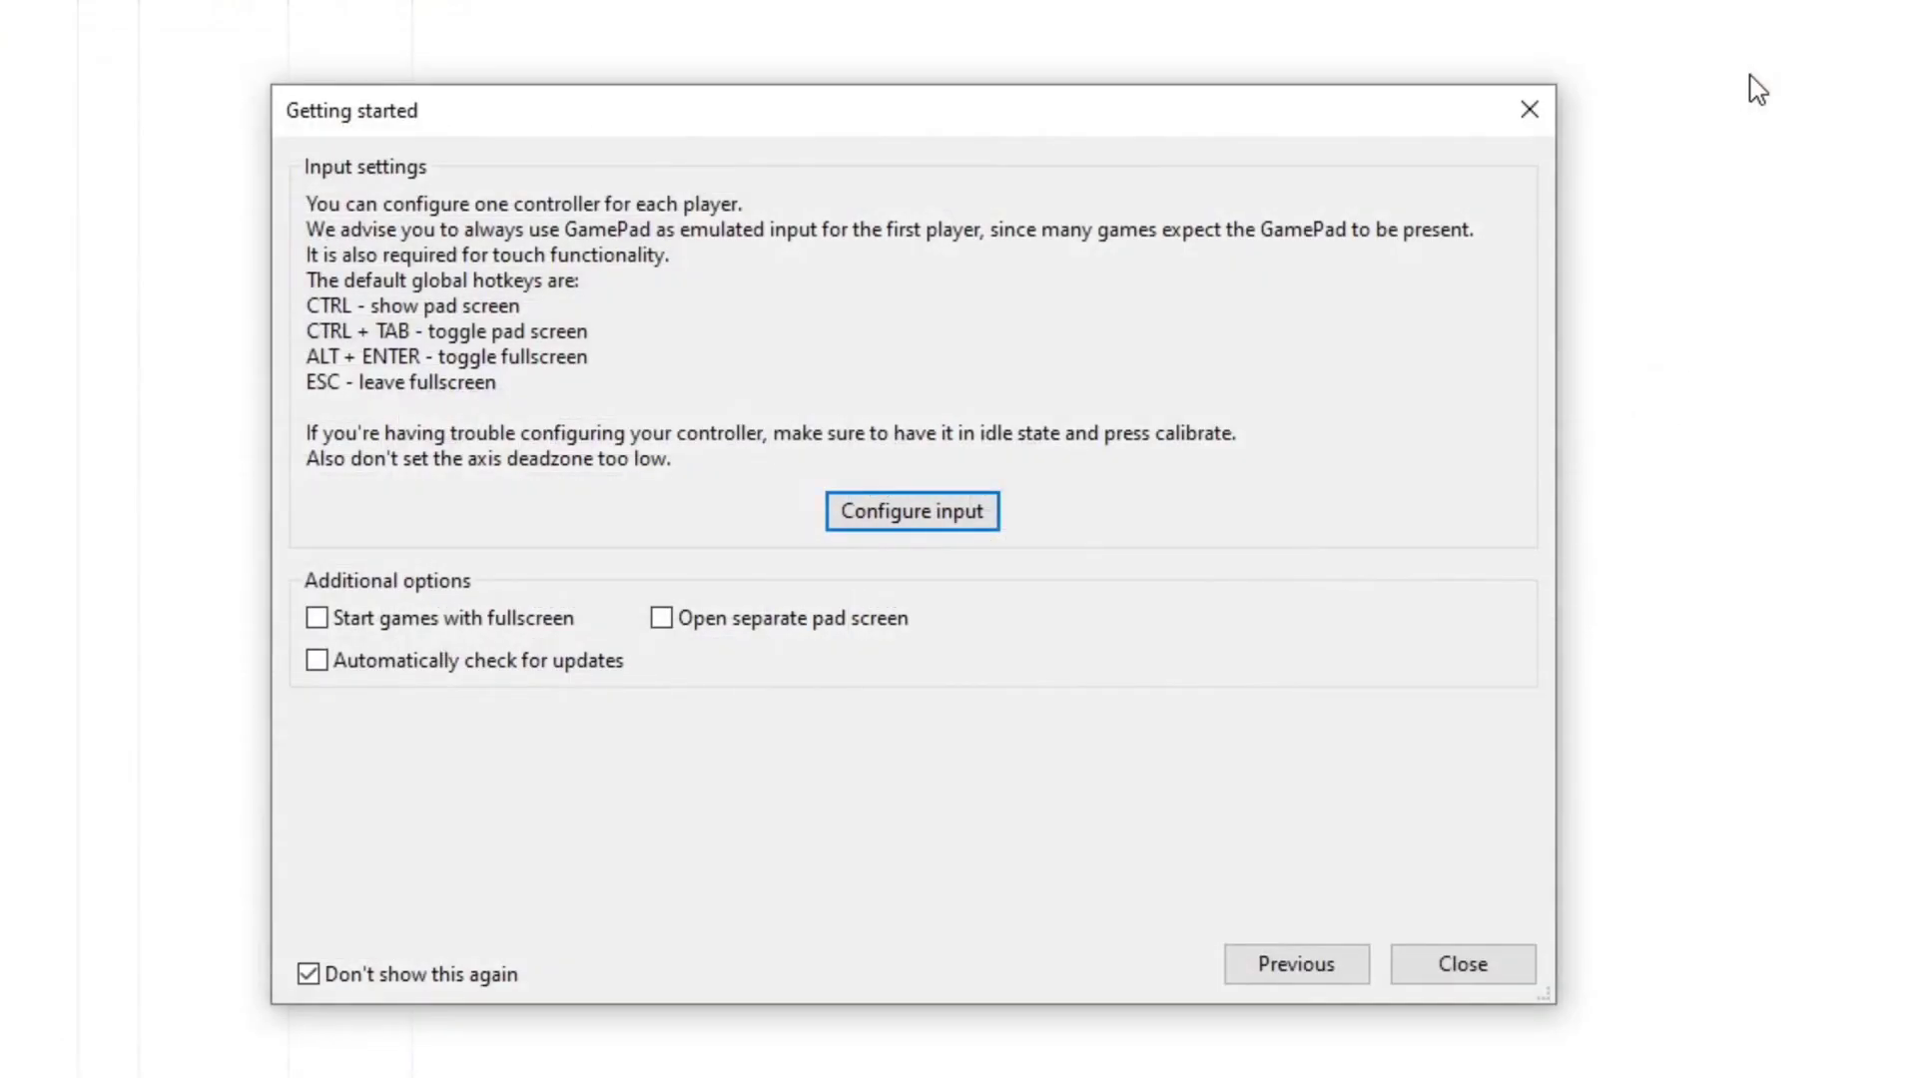
# Step: Finish the setup assistant and maximize the Cemu game list window
pyautogui.click(1475, 981)
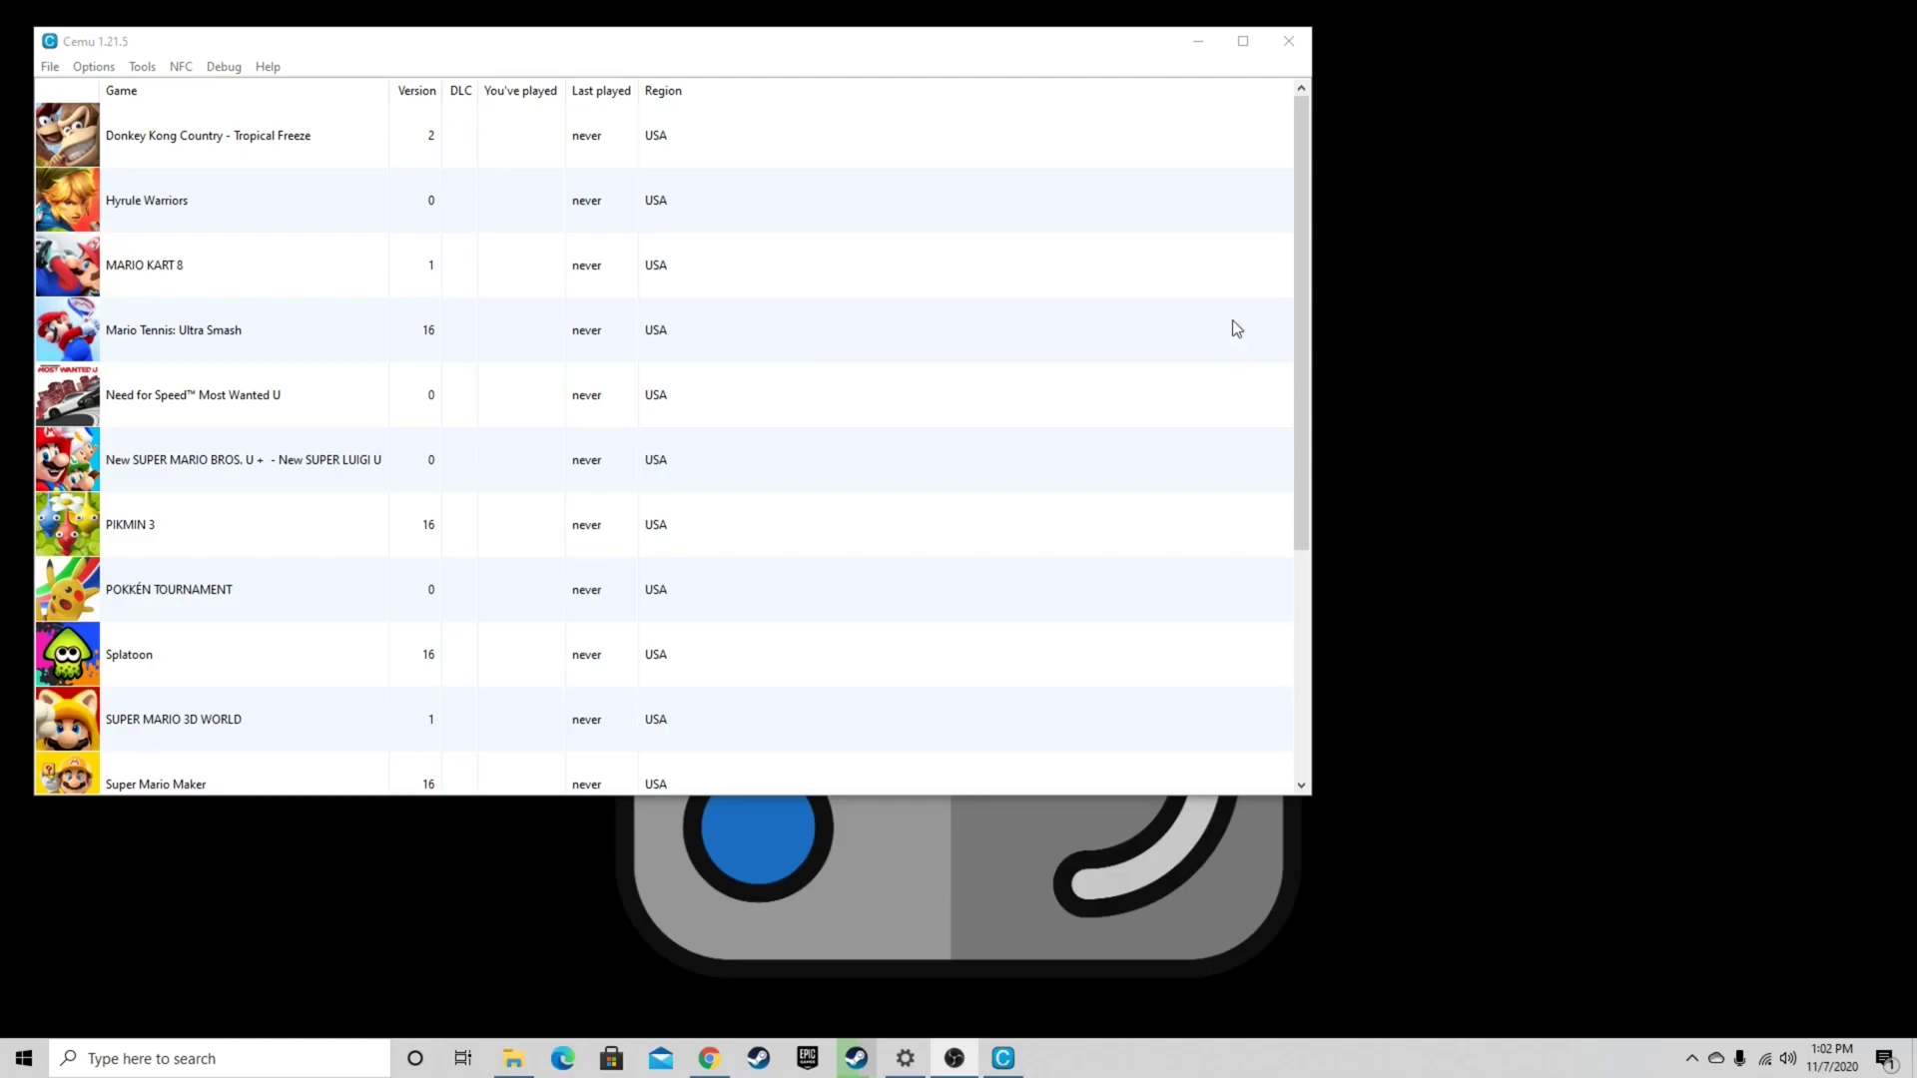
pyautogui.click(1243, 41)
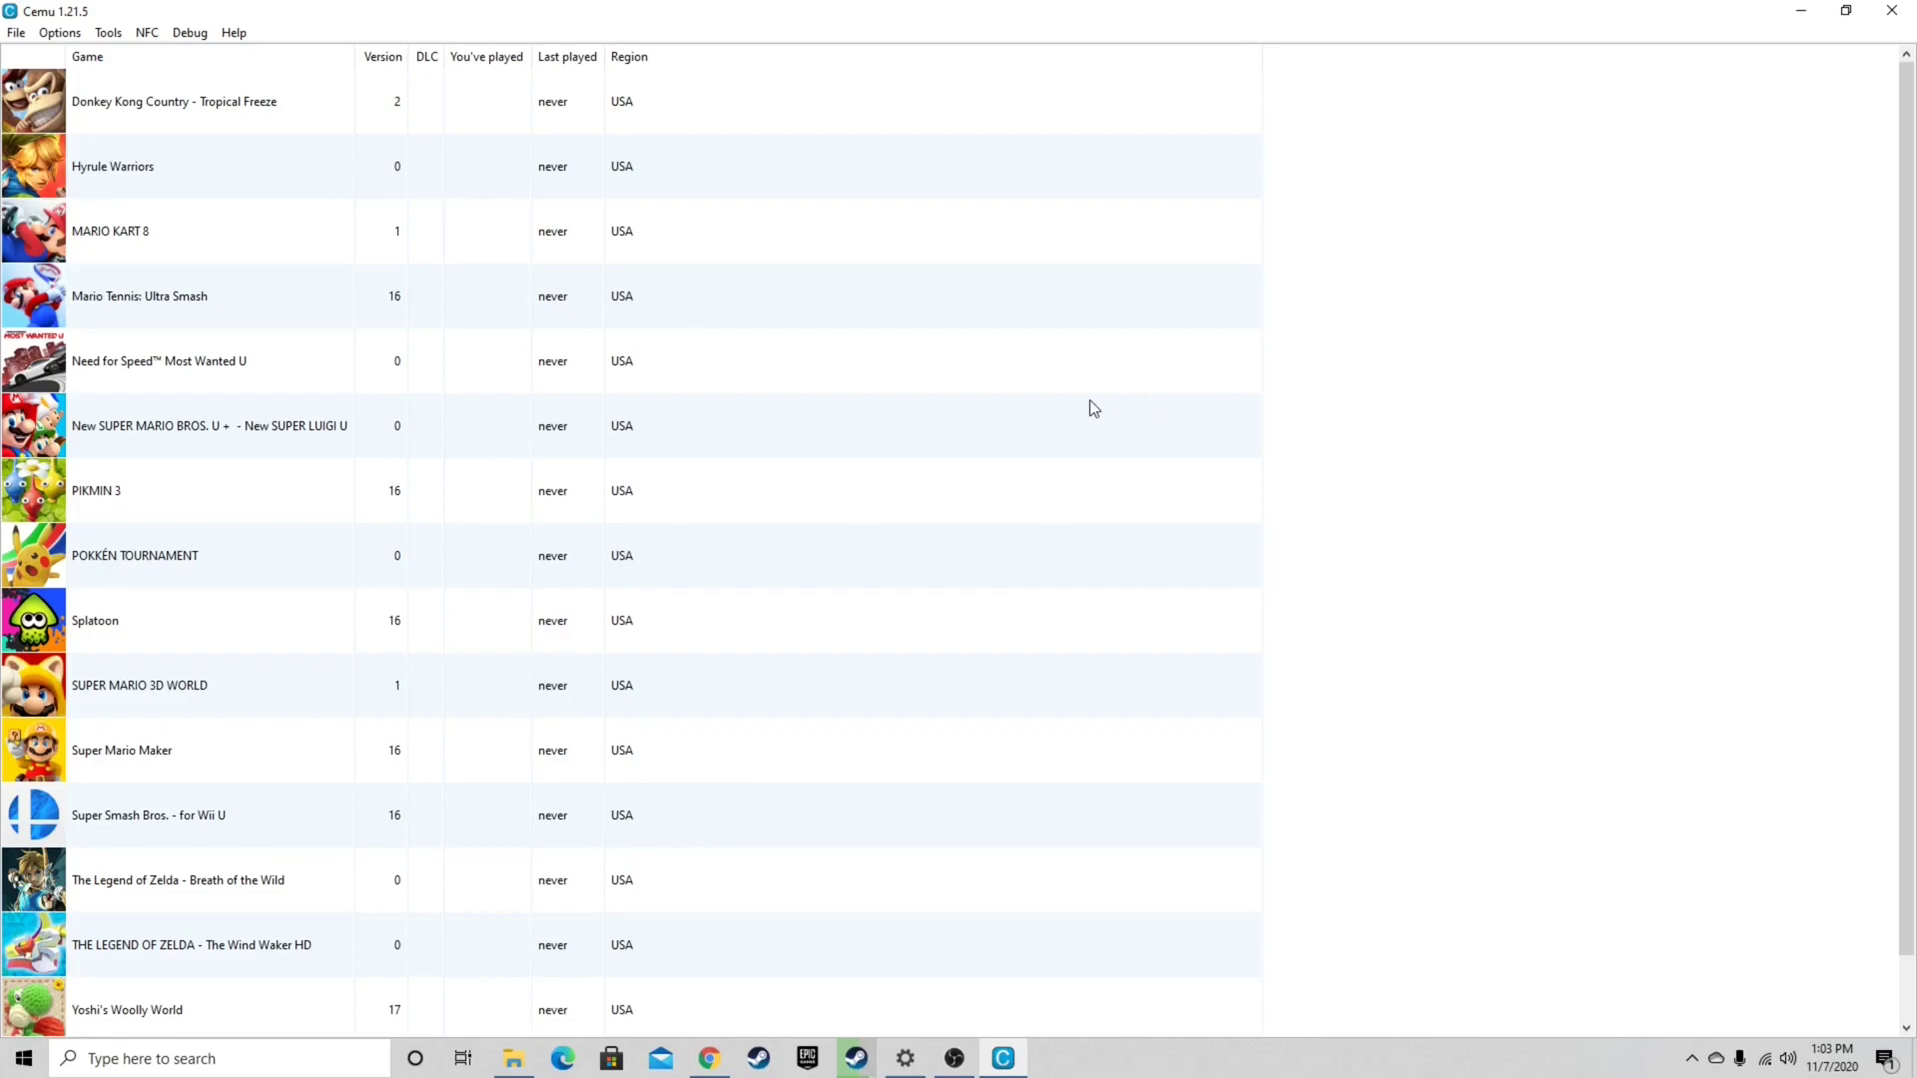
pyautogui.click(16, 32)
pyautogui.click(30, 57)
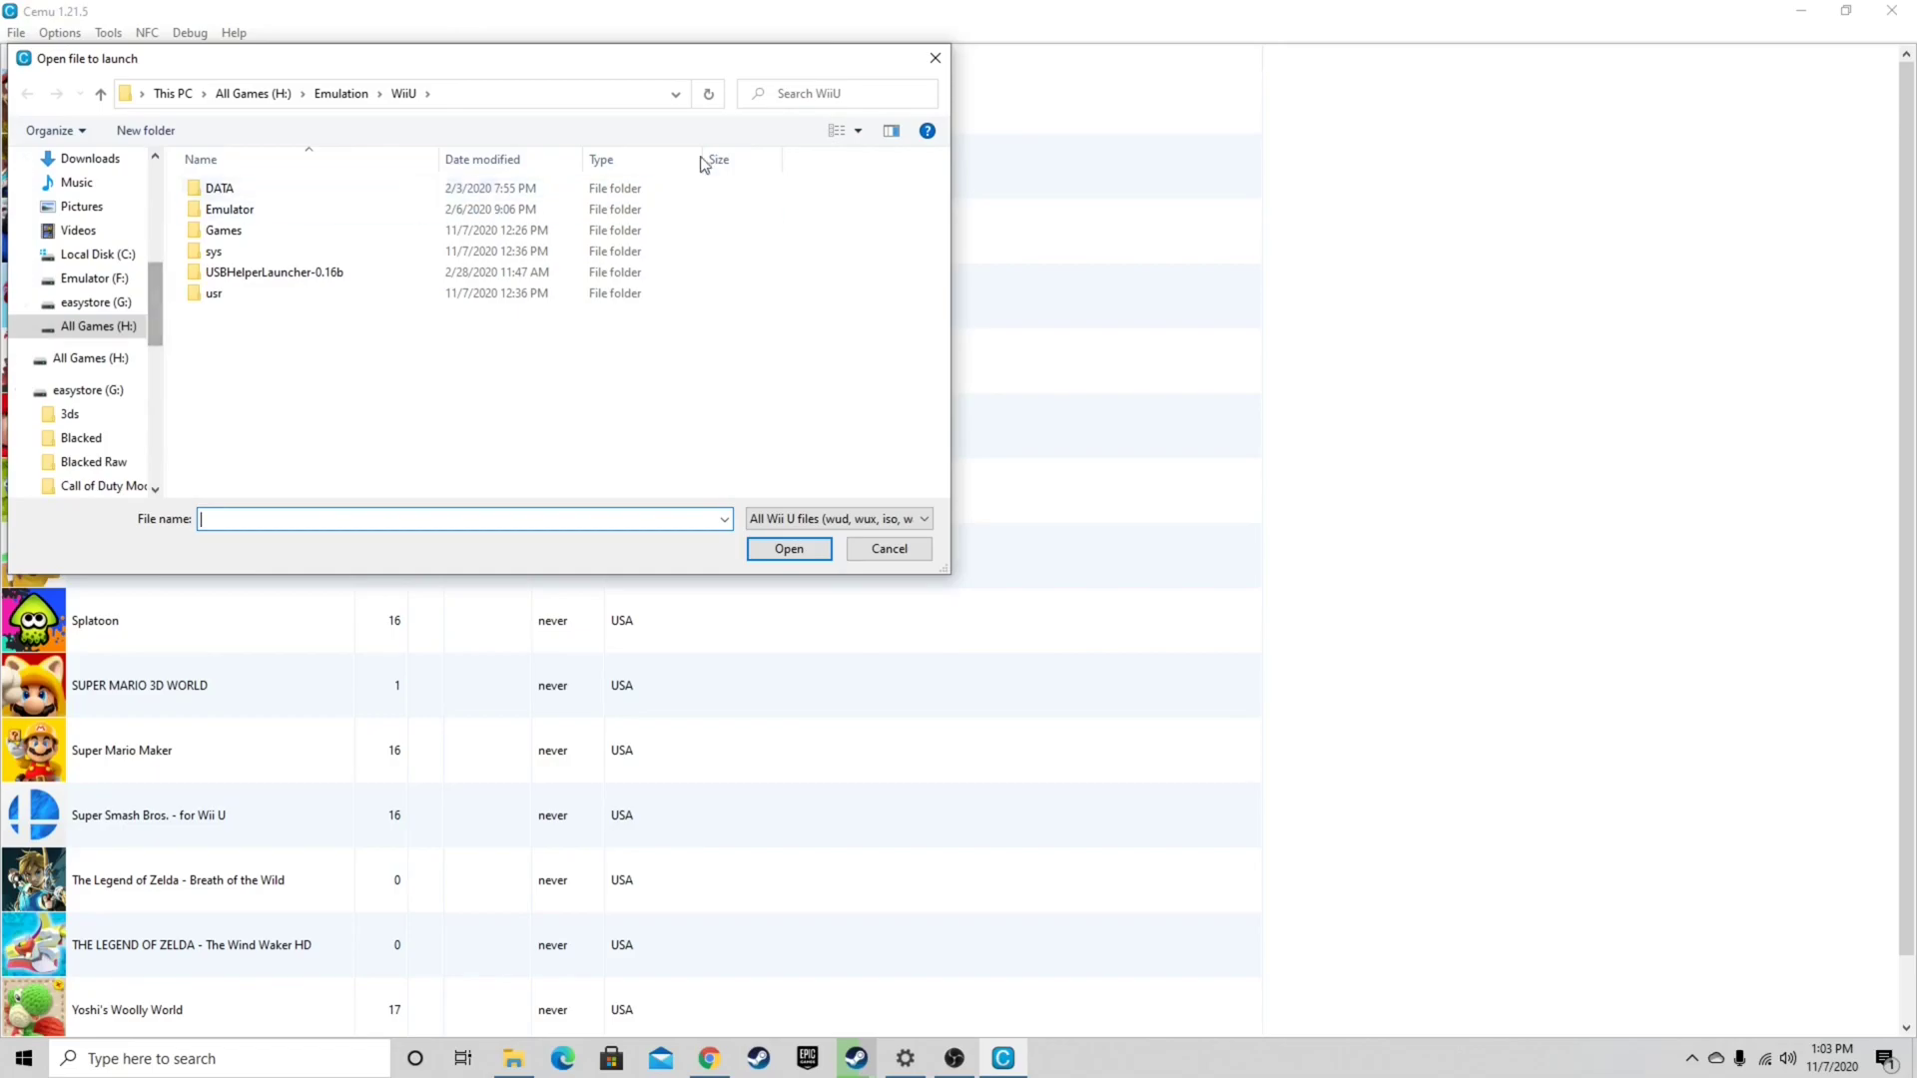
pyautogui.click(935, 62)
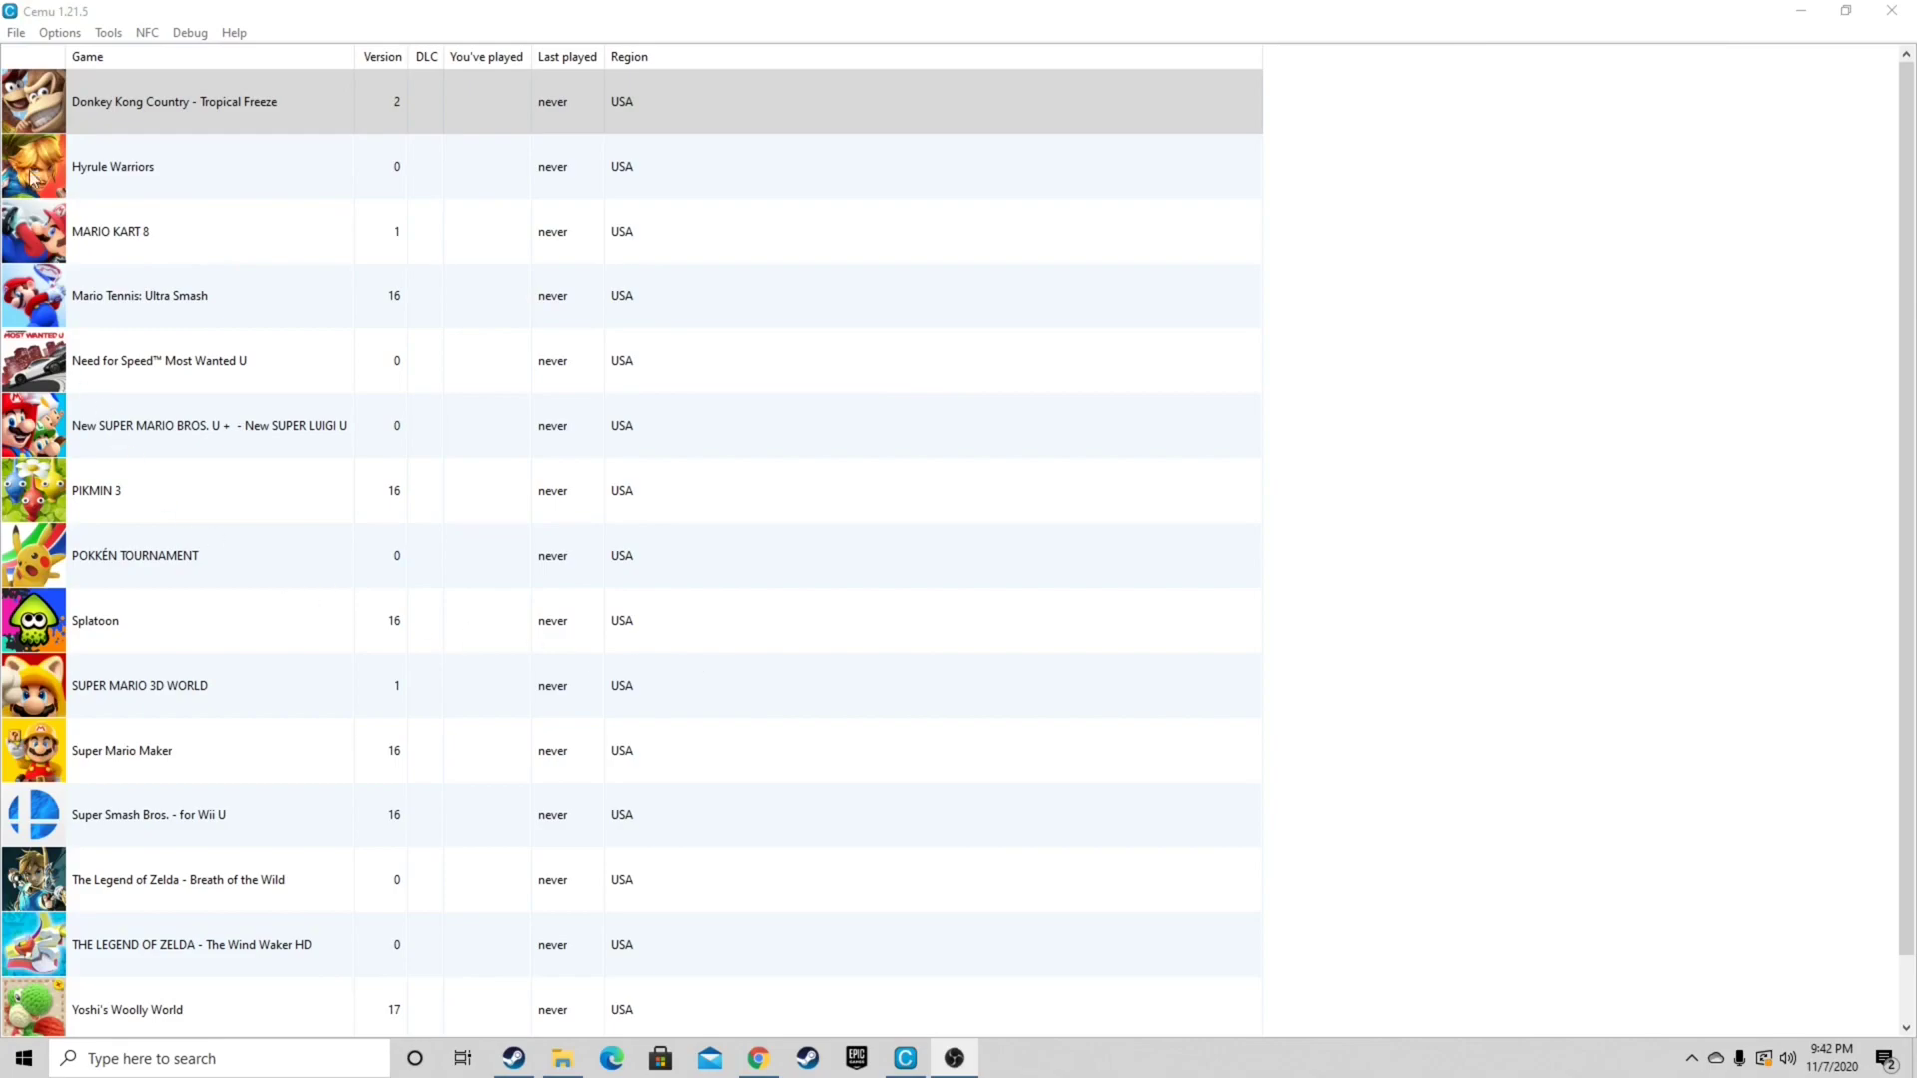
# Step: Install the Breath of the Wild DLC from the meta file in its H:\Emulation\WiiU\Games folder
pyautogui.click(16, 35)
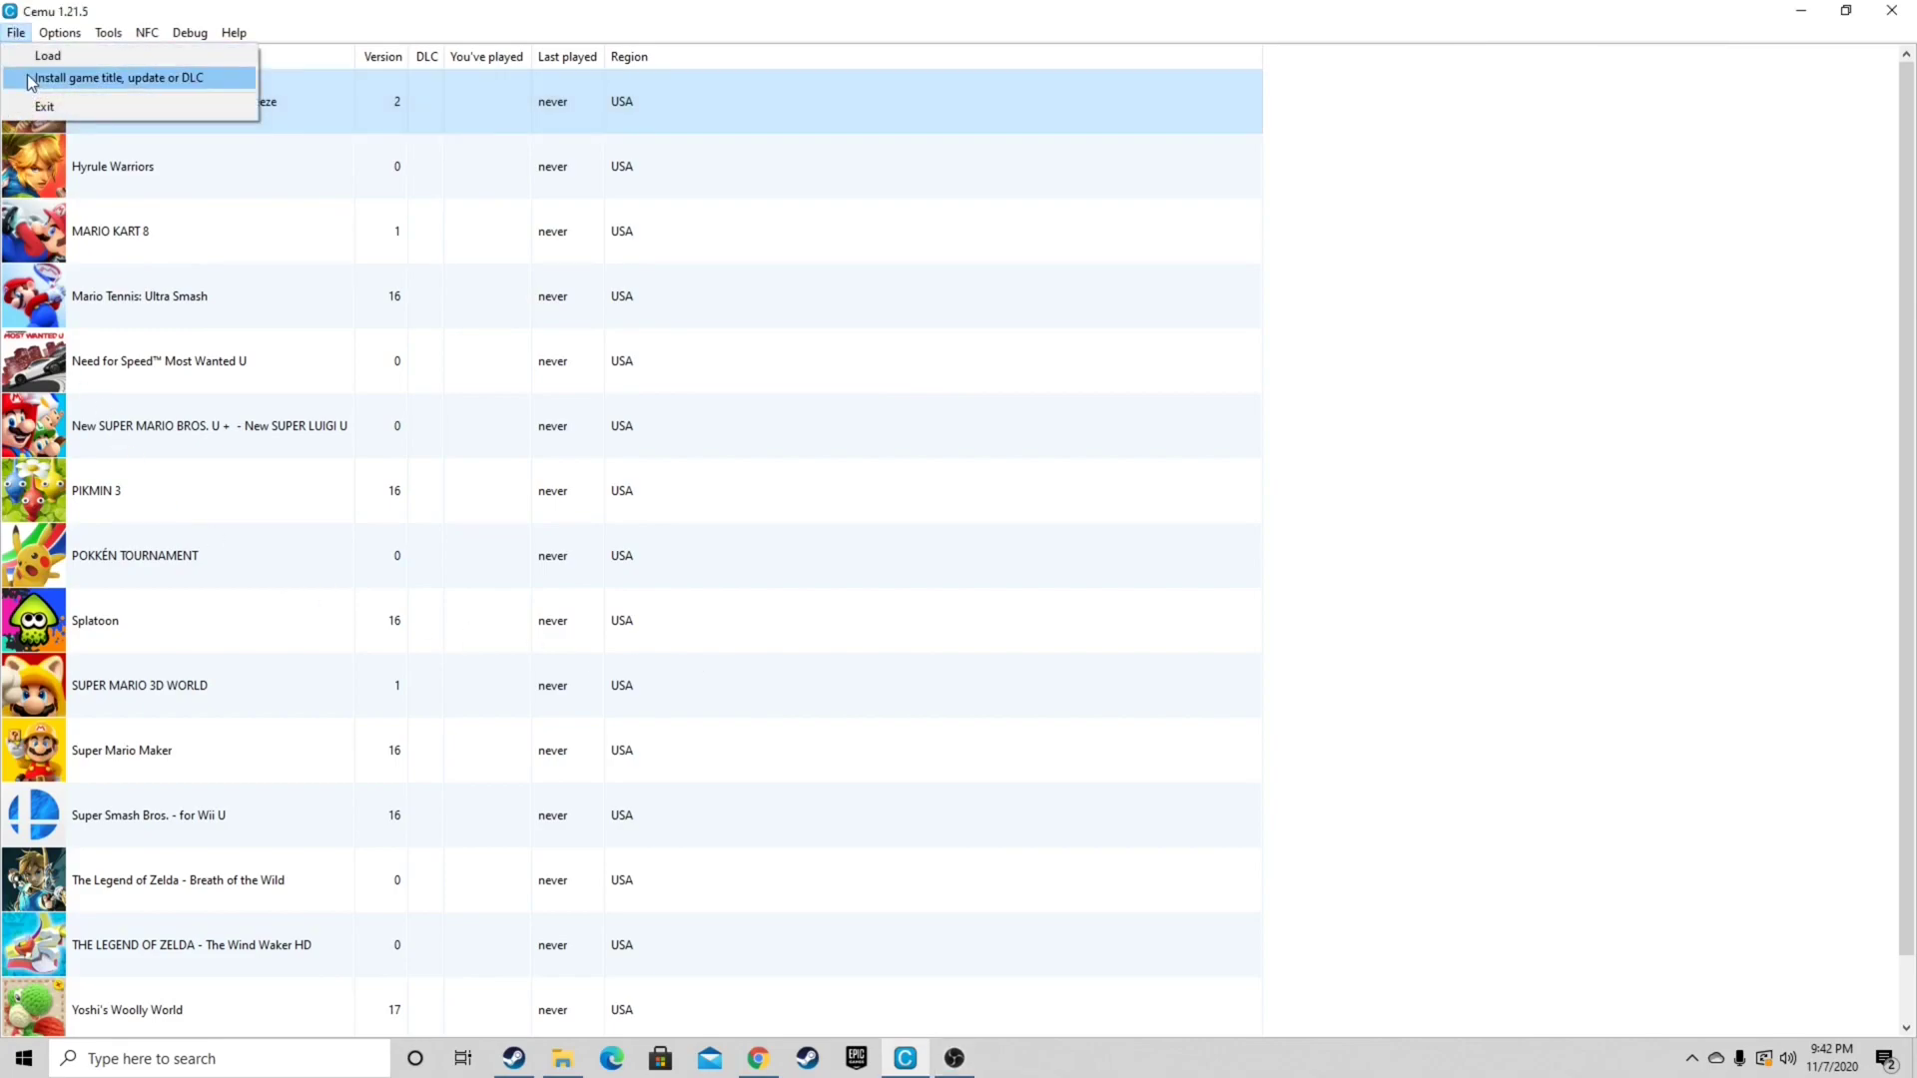
pyautogui.click(30, 82)
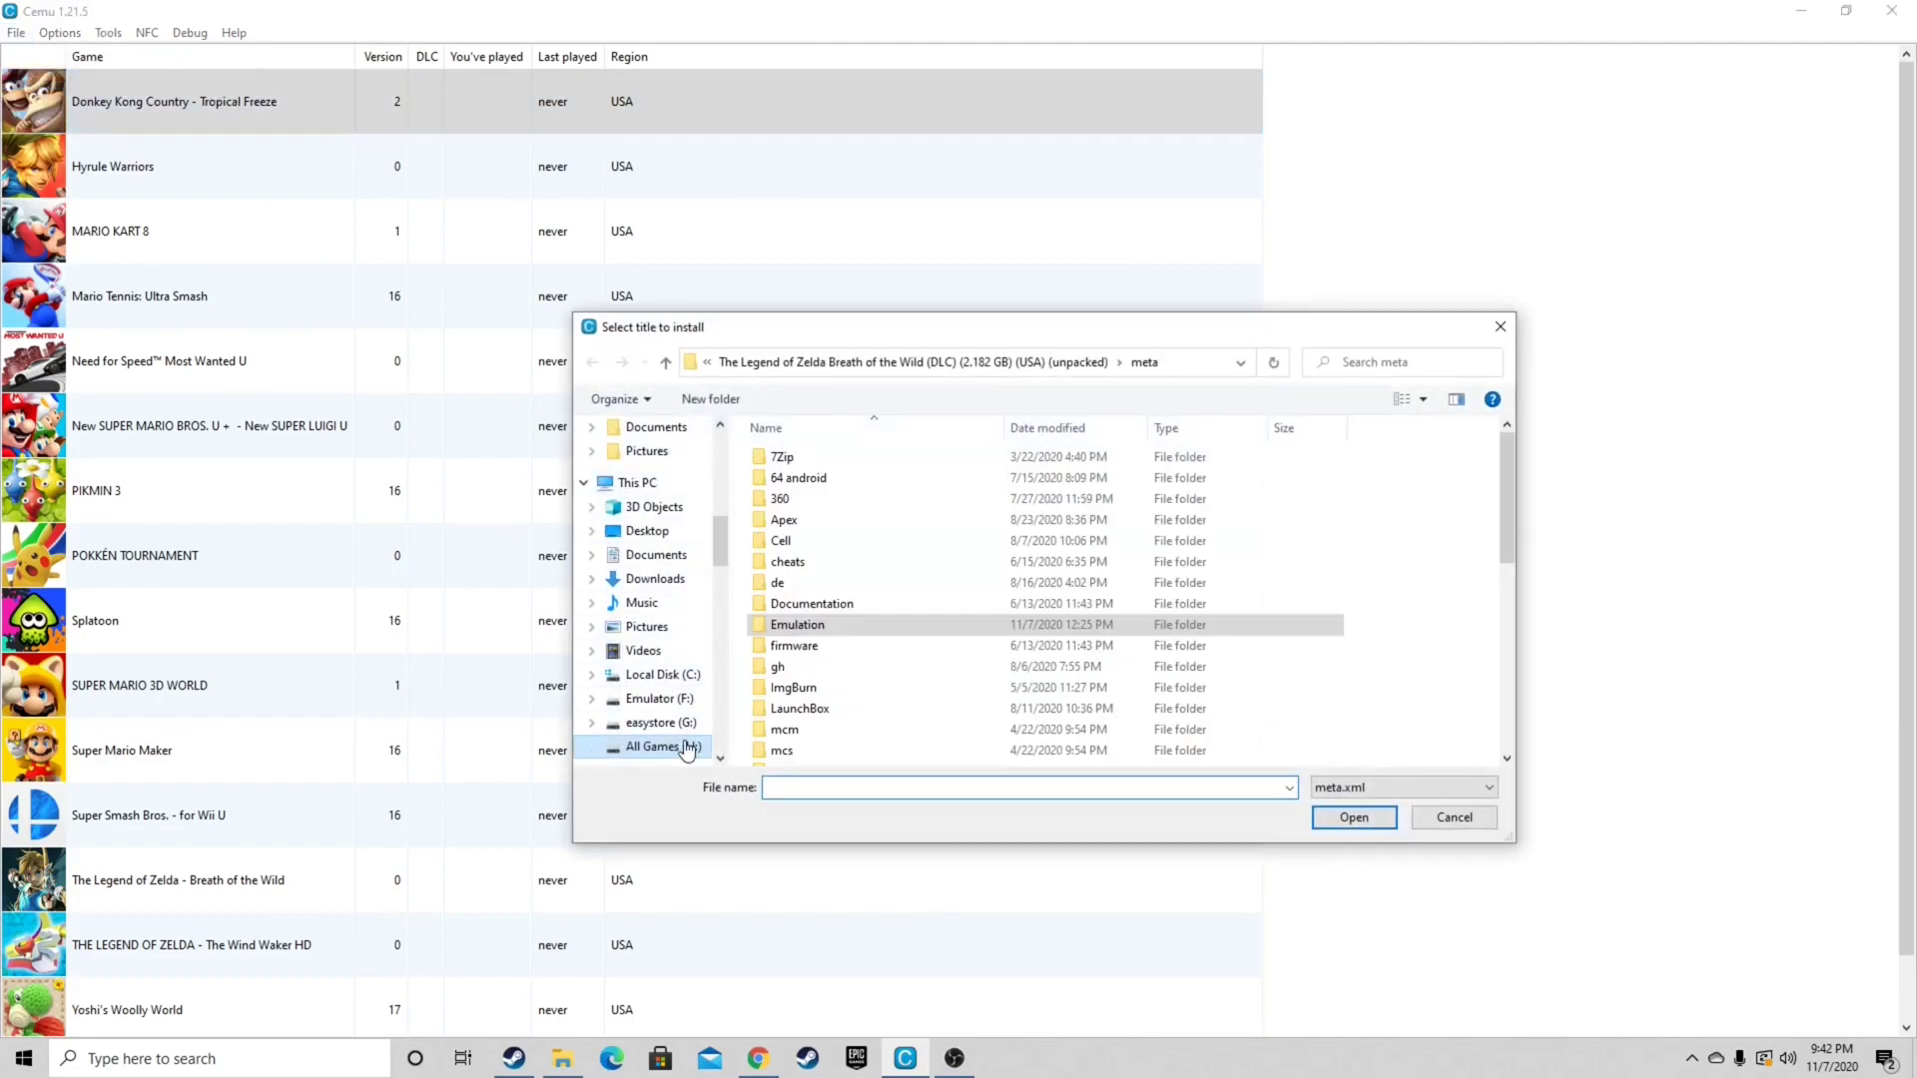
pyautogui.doubleClick(799, 624)
pyautogui.scroll(-3, 823, 599)
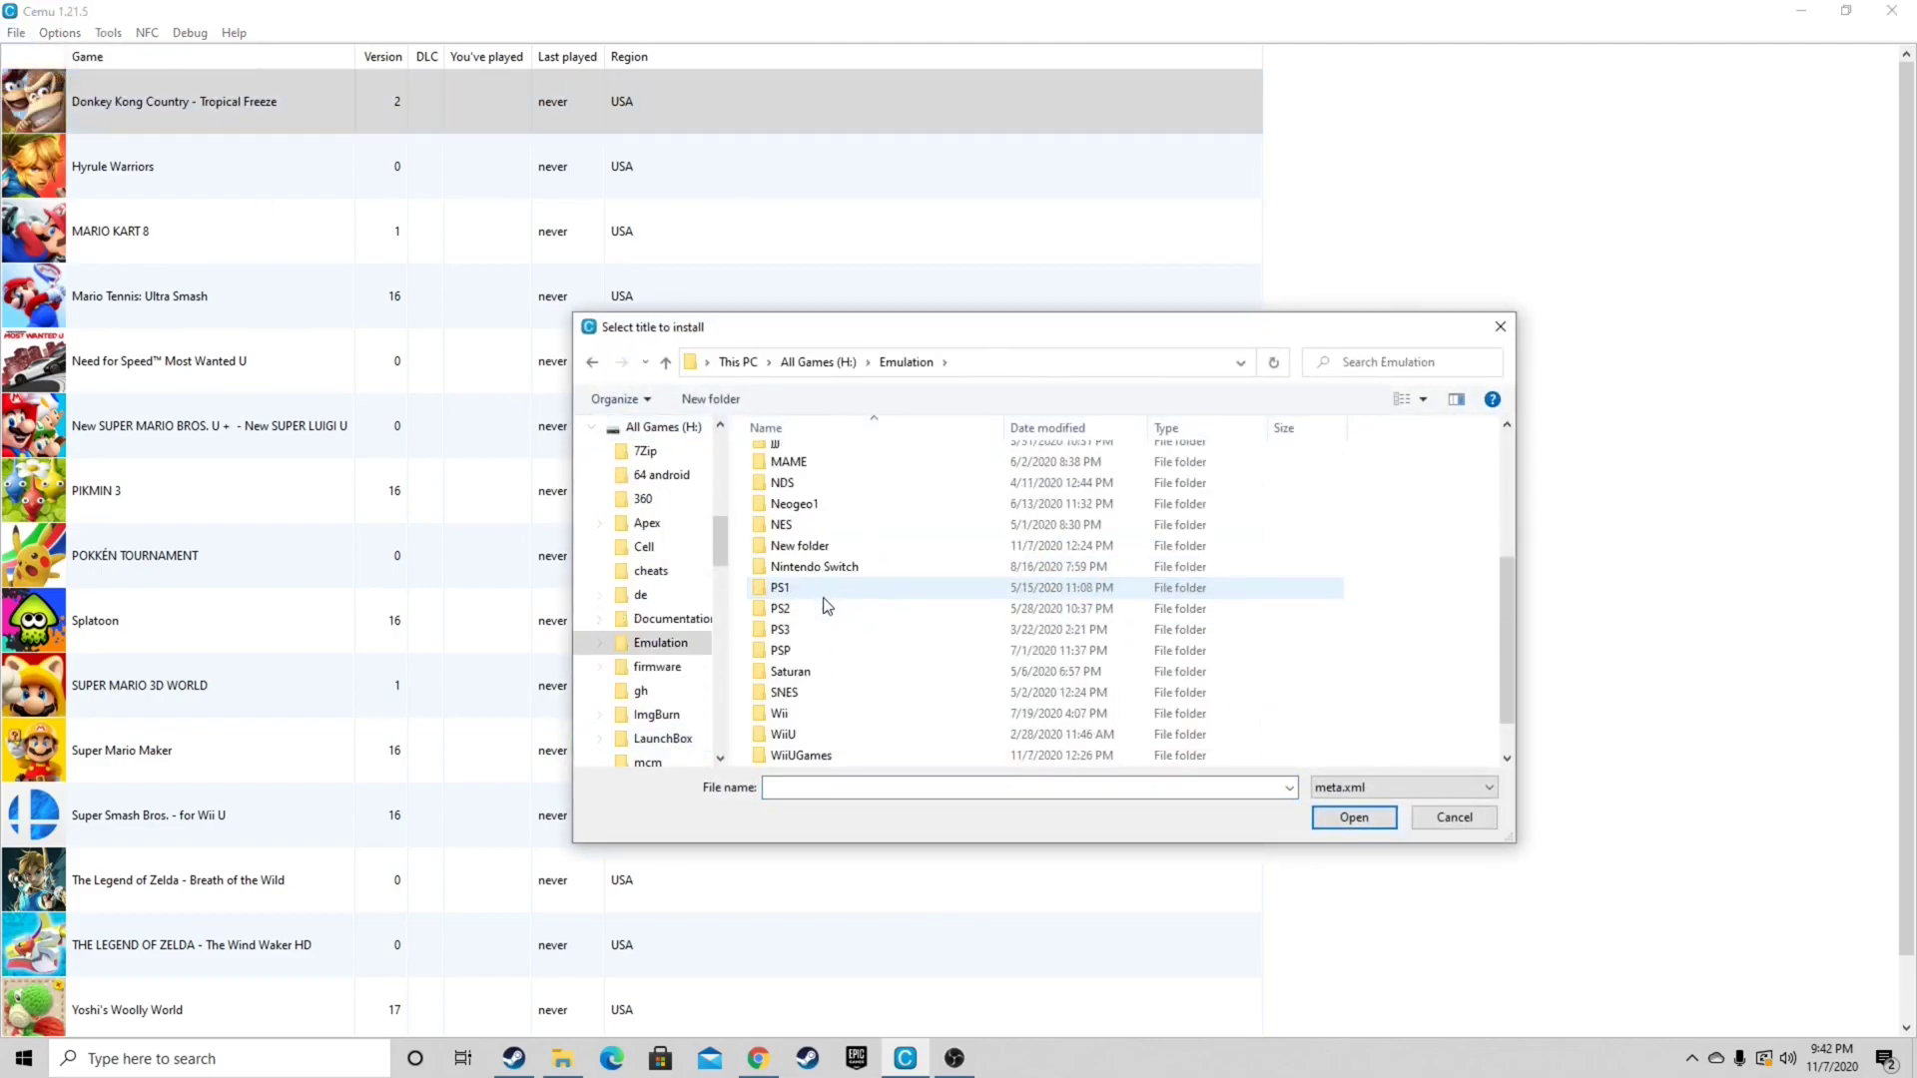
pyautogui.doubleClick(793, 696)
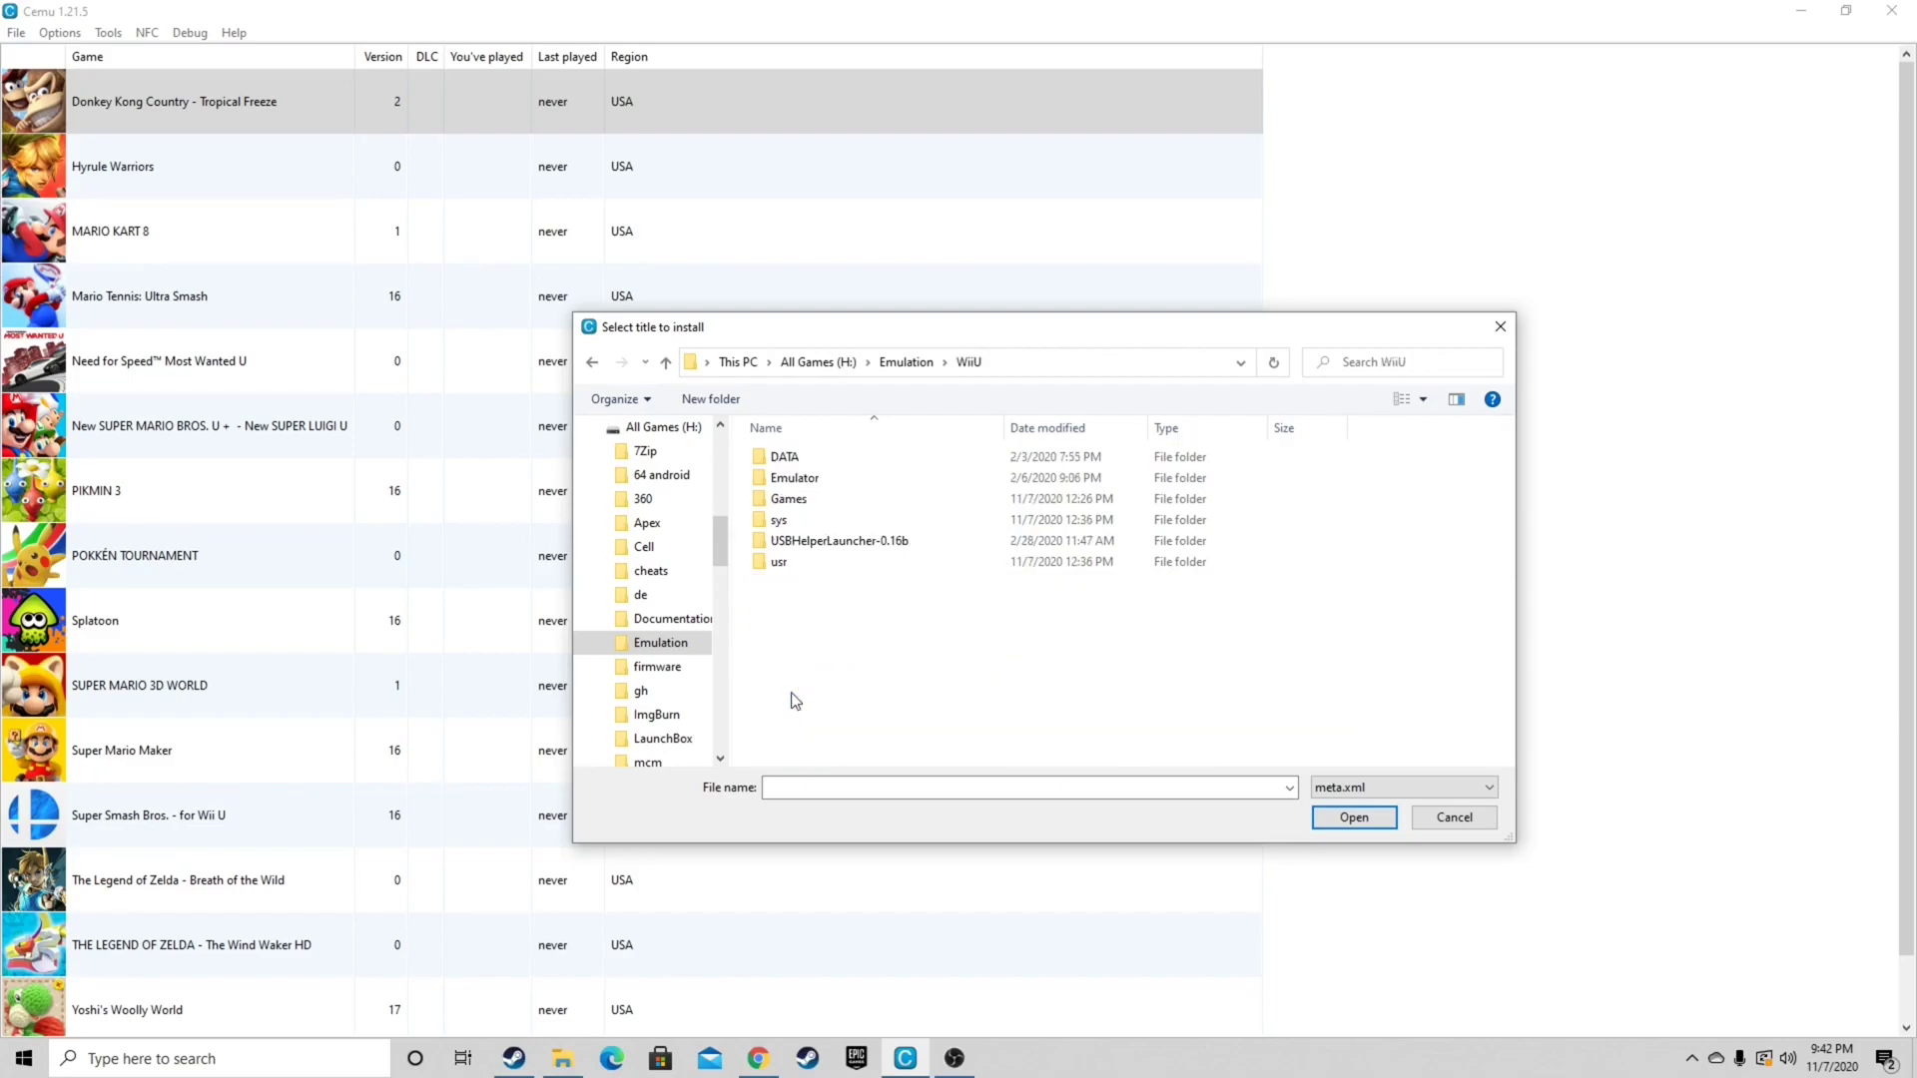
pyautogui.doubleClick(789, 499)
pyautogui.scroll(-5, 899, 587)
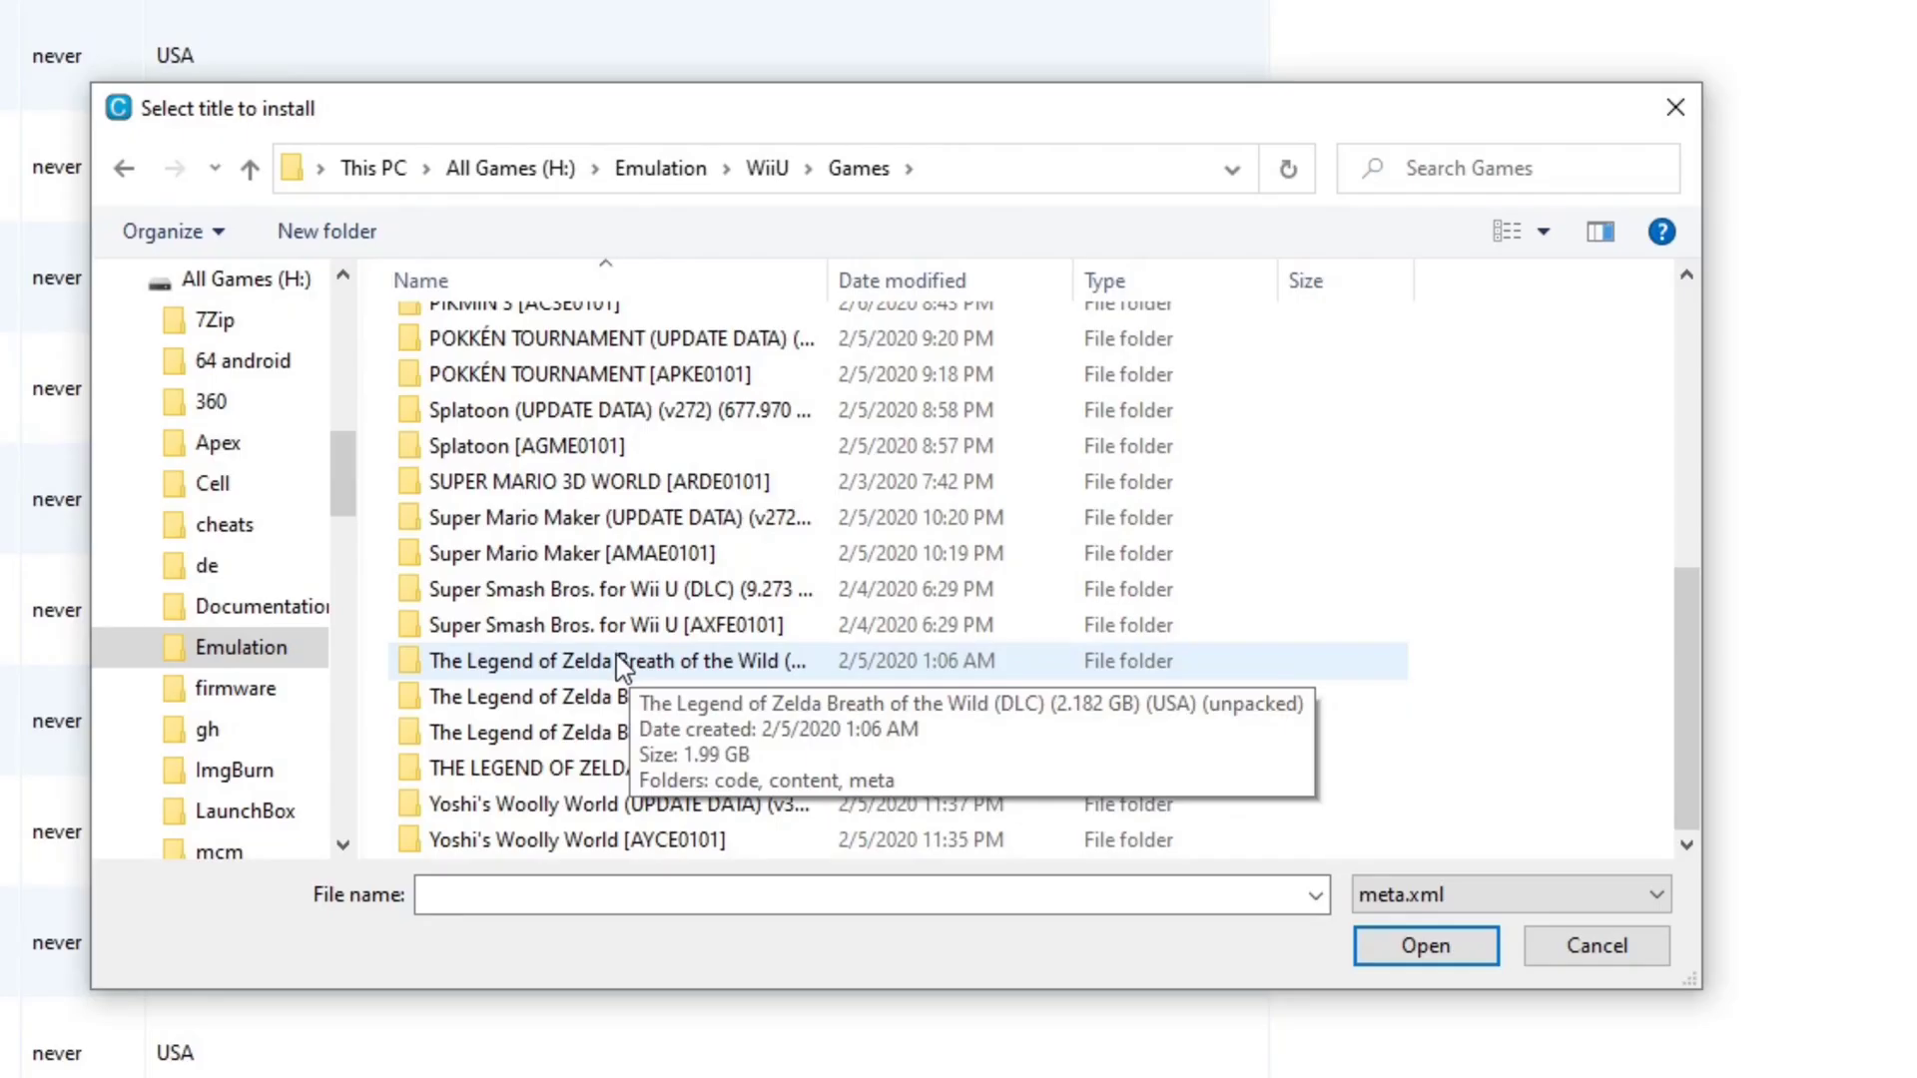
pyautogui.doubleClick(883, 651)
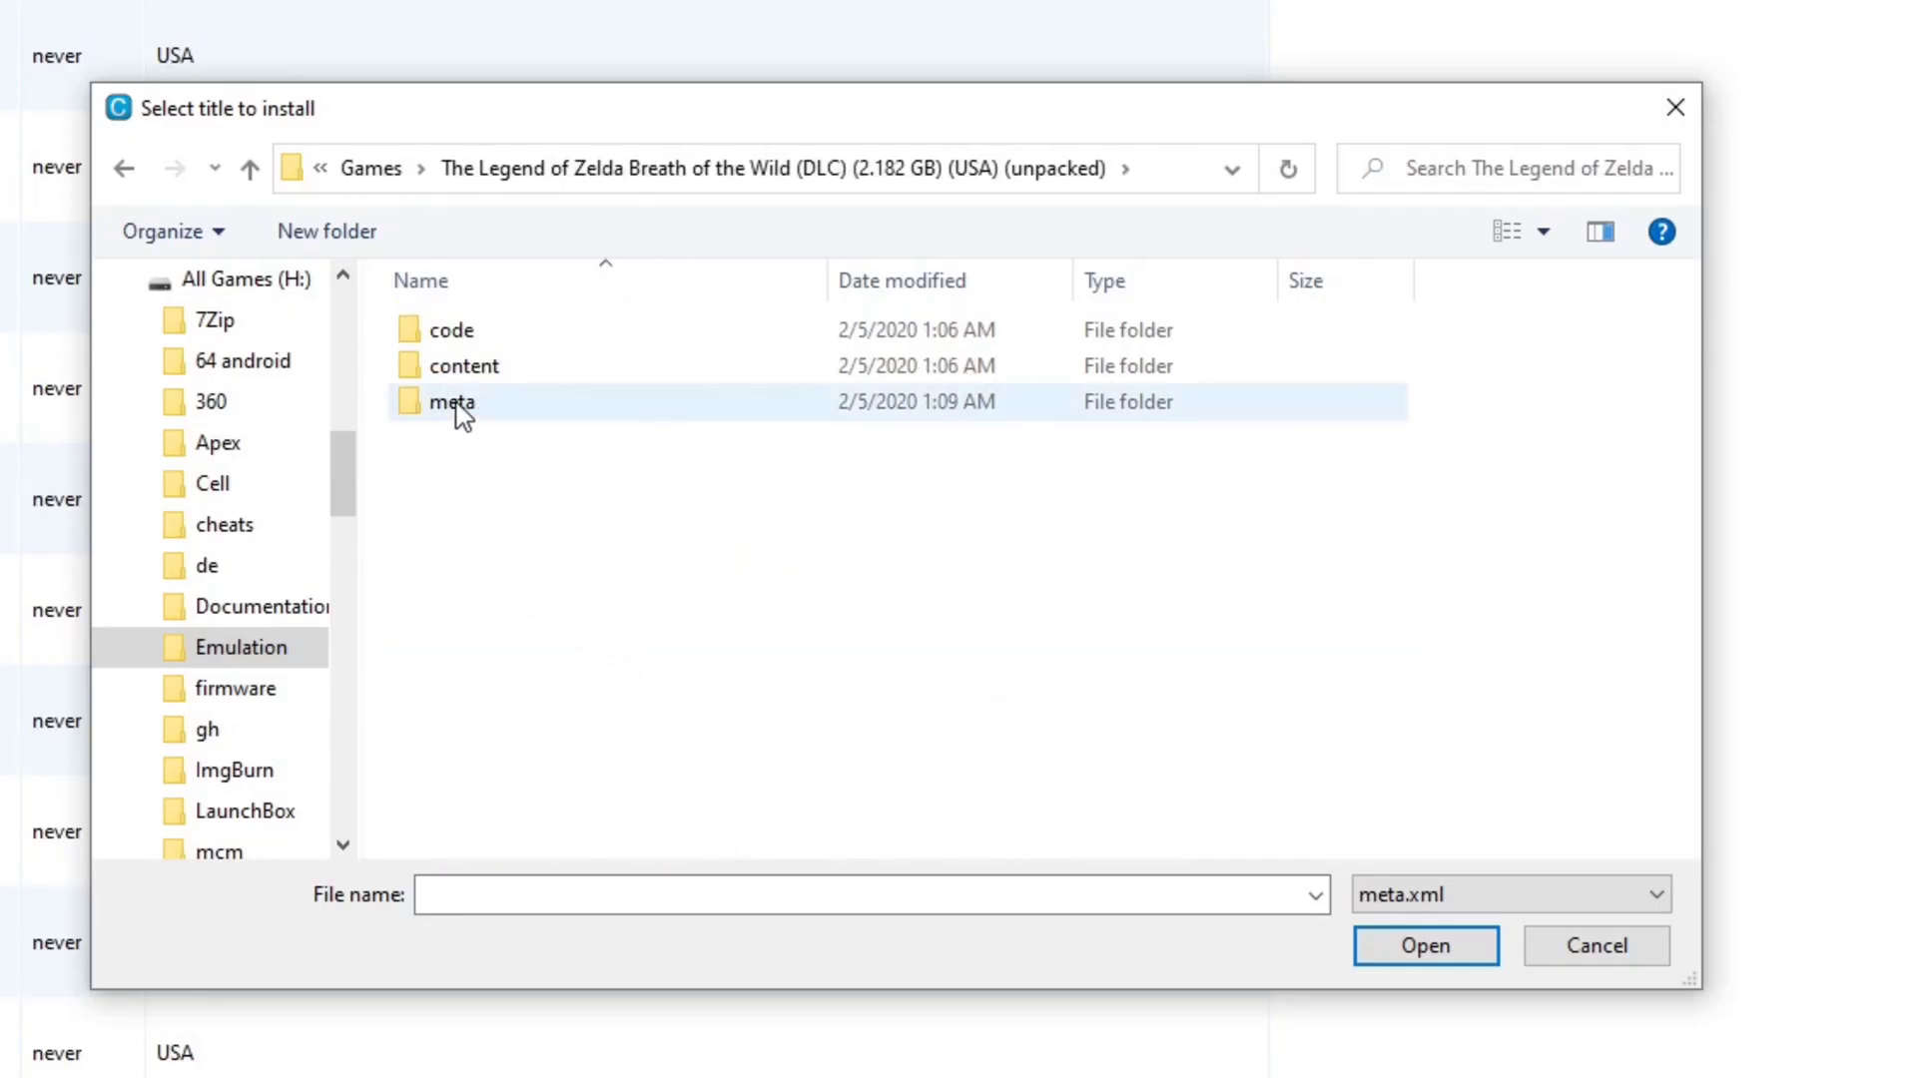
pyautogui.doubleClick(486, 403)
pyautogui.doubleClick(498, 342)
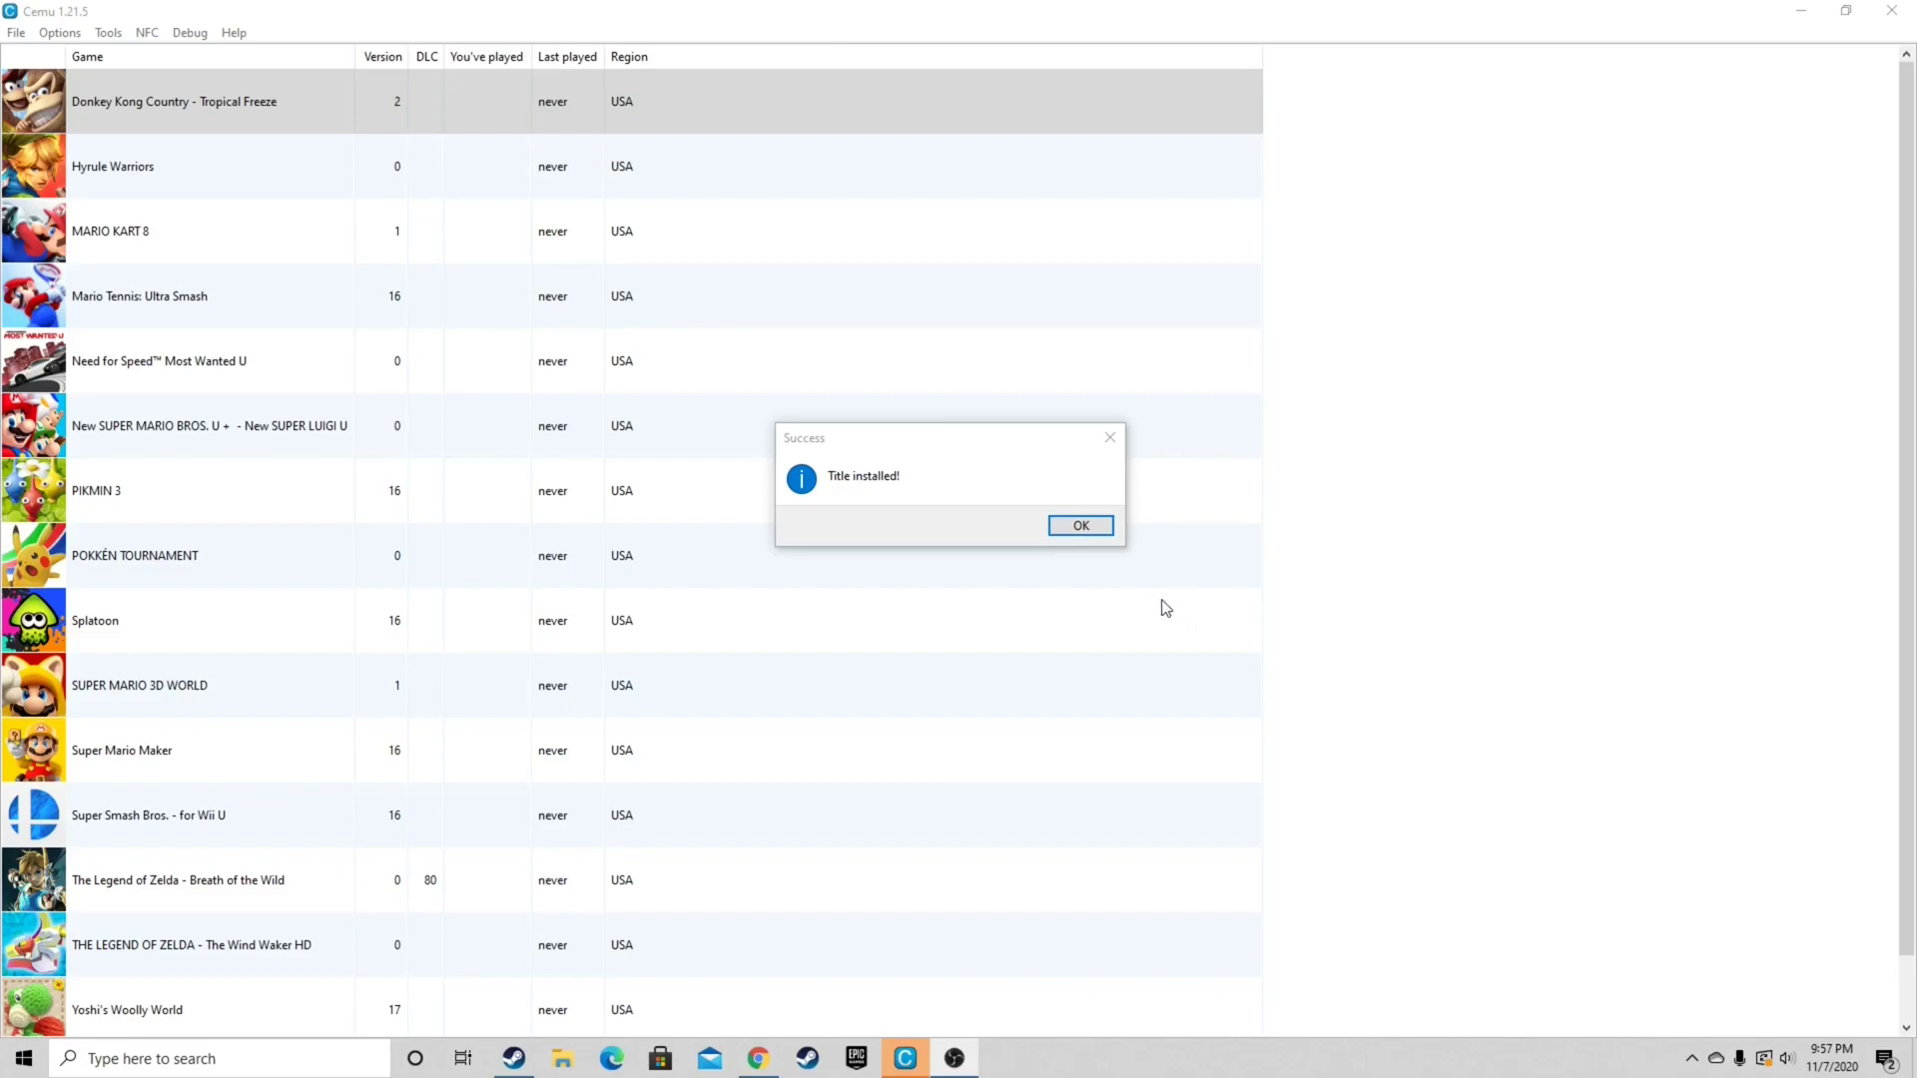
pyautogui.click(1083, 530)
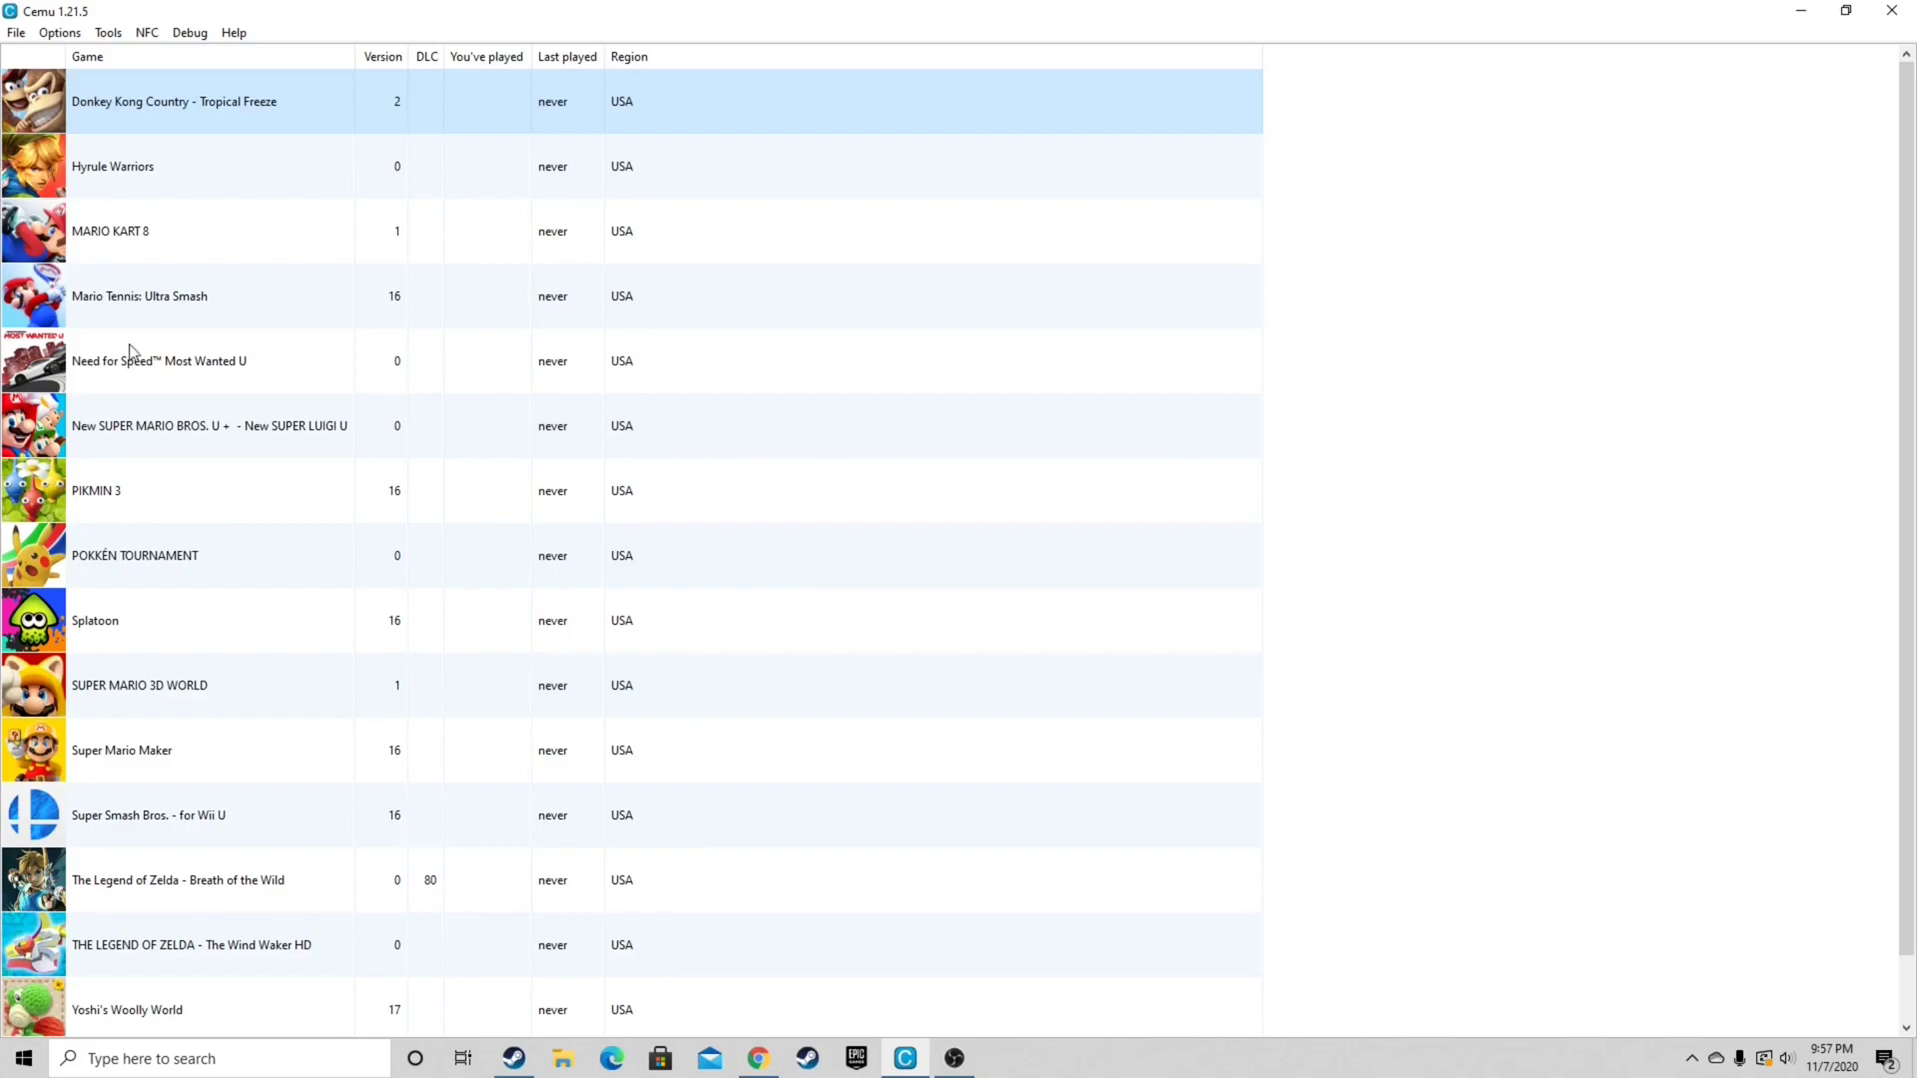
# Step: Start installing another title and browse to the H:\Emulation\WiiU\Games folder
pyautogui.click(18, 36)
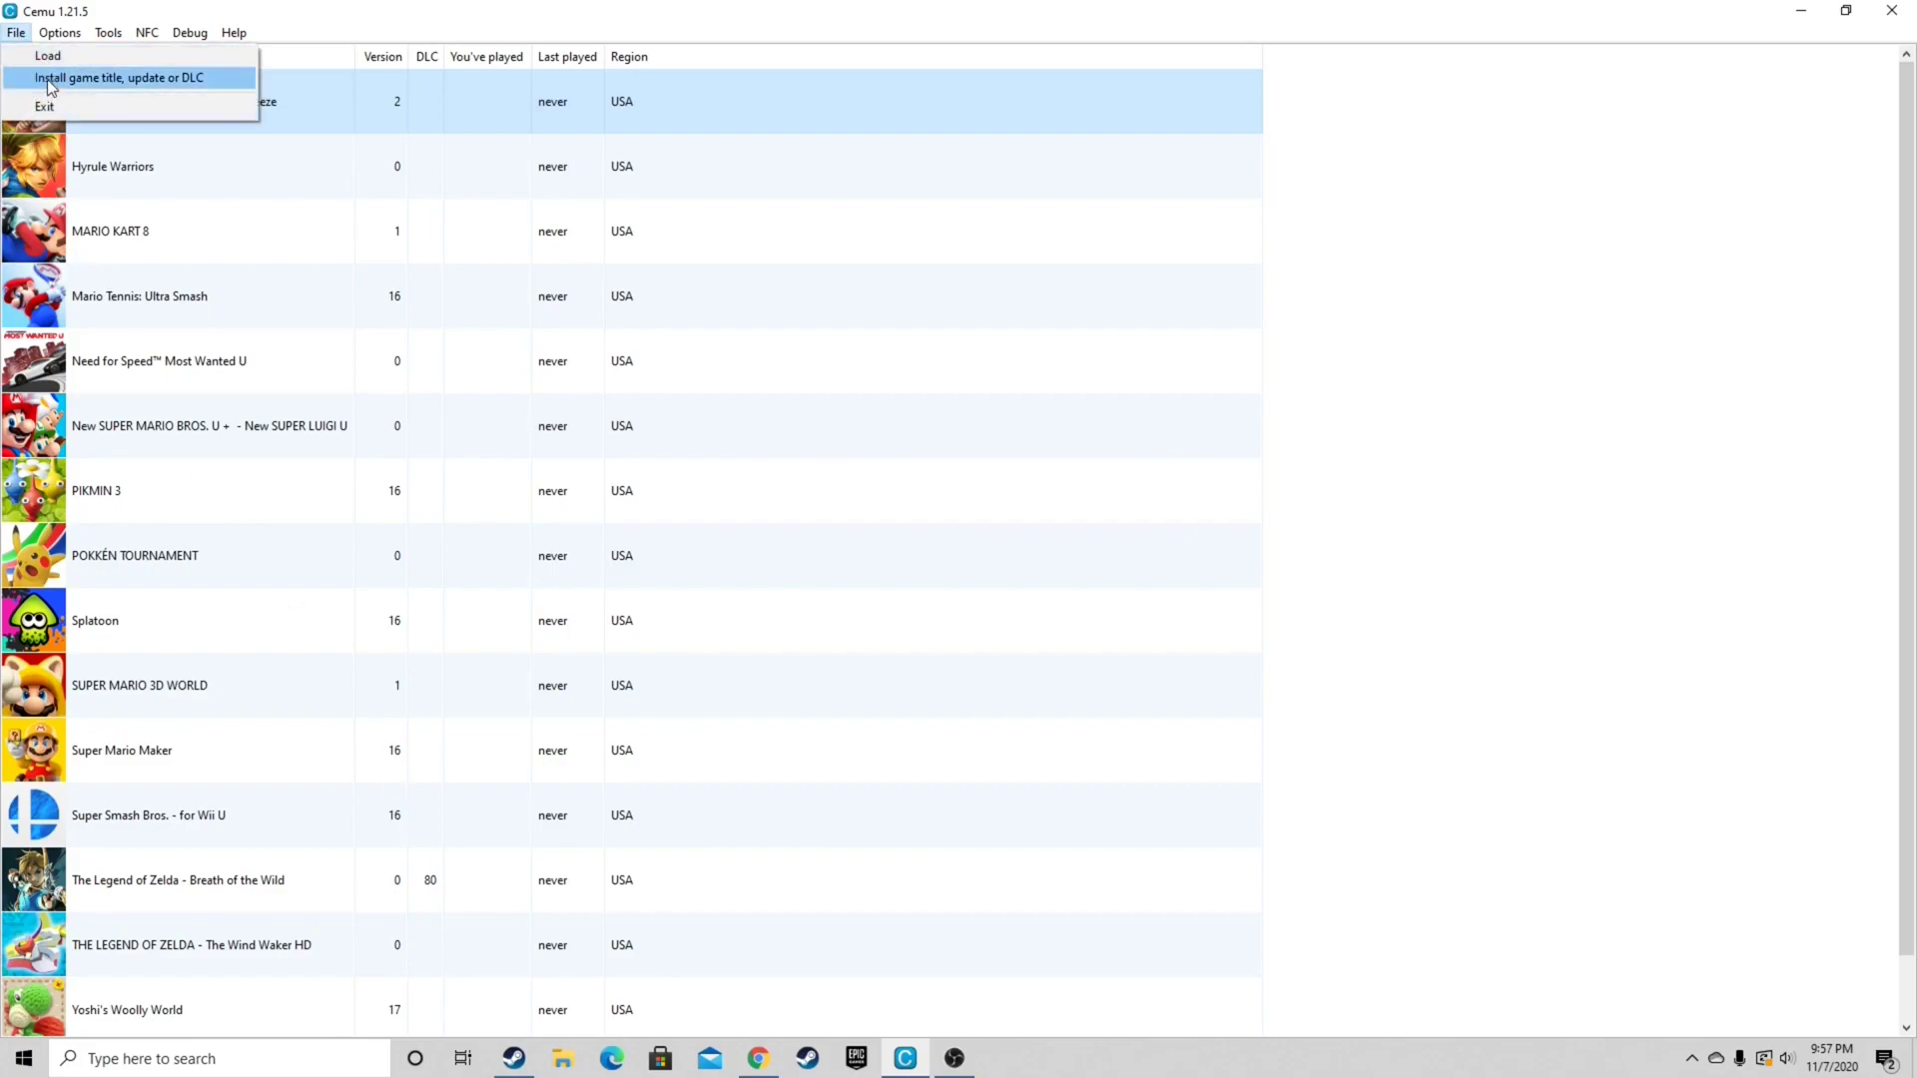
pyautogui.click(46, 79)
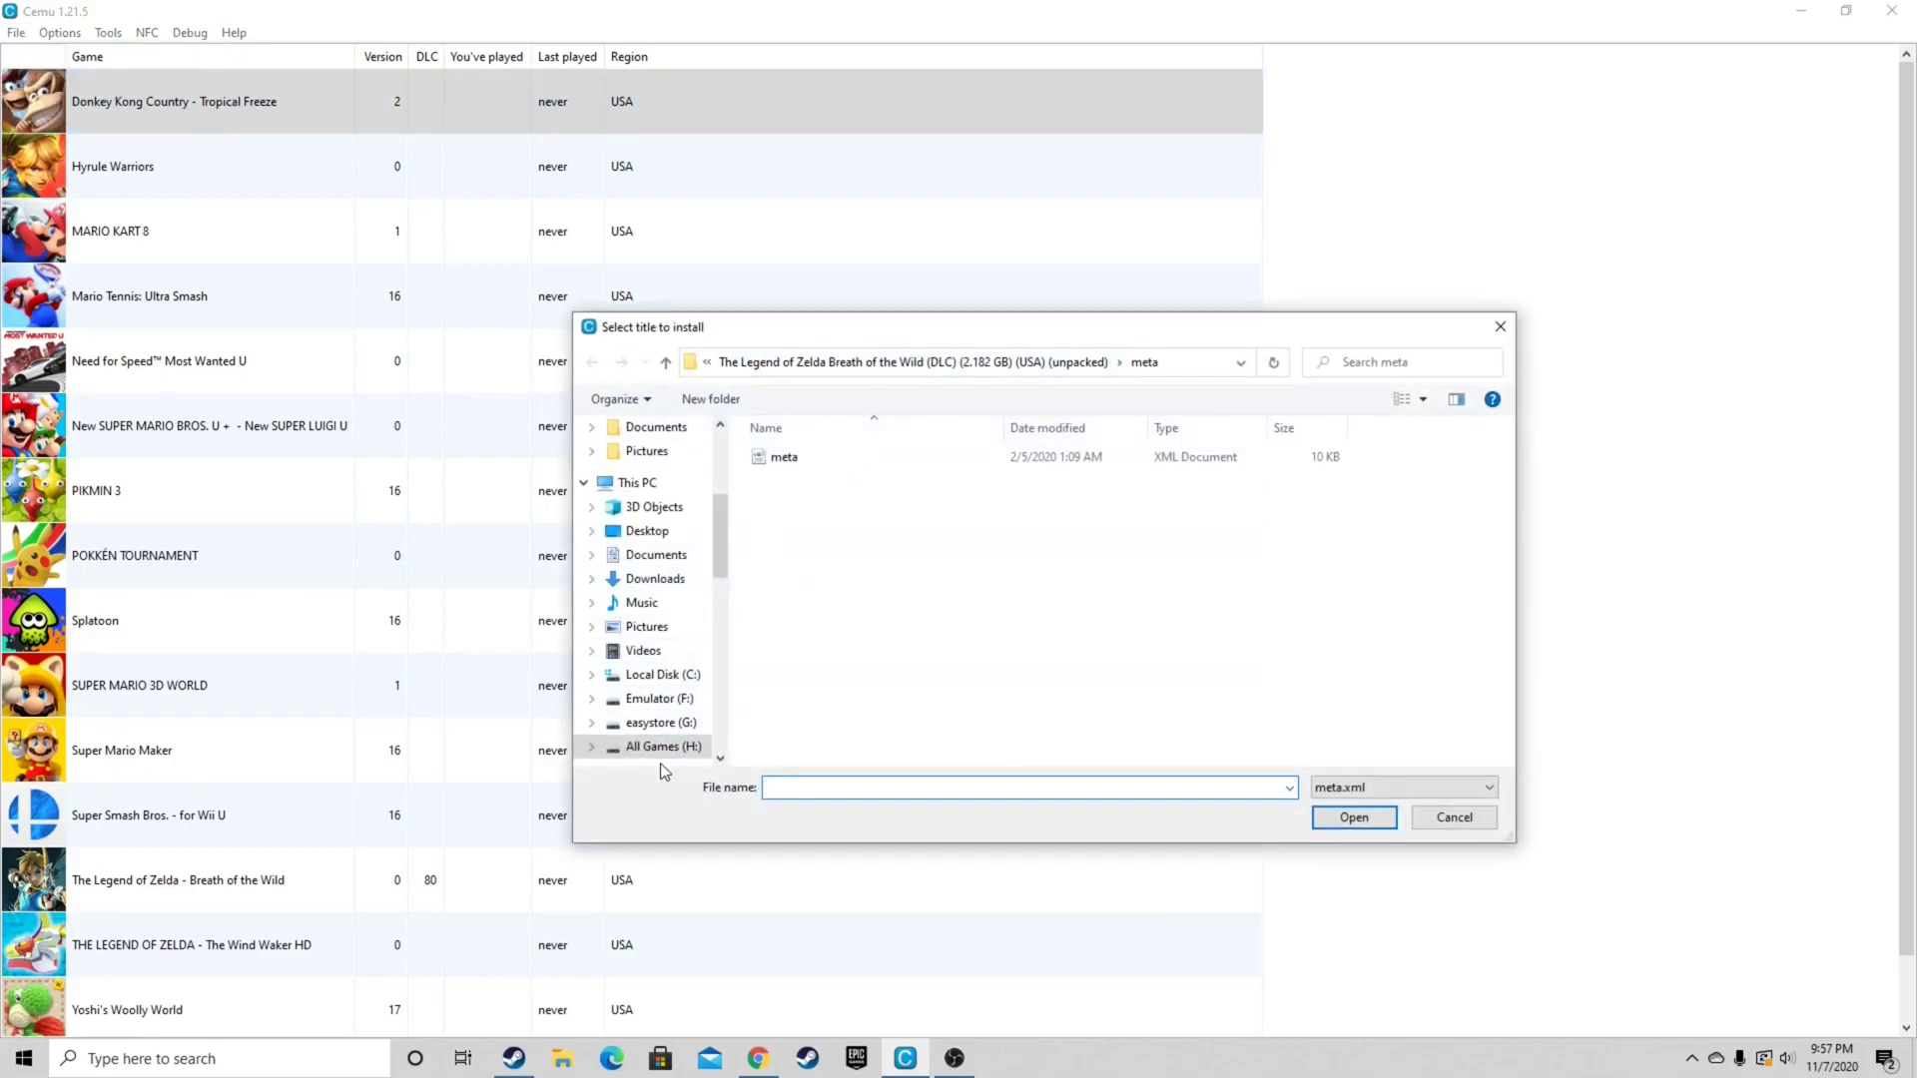
pyautogui.click(663, 747)
pyautogui.scroll(-3, 939, 629)
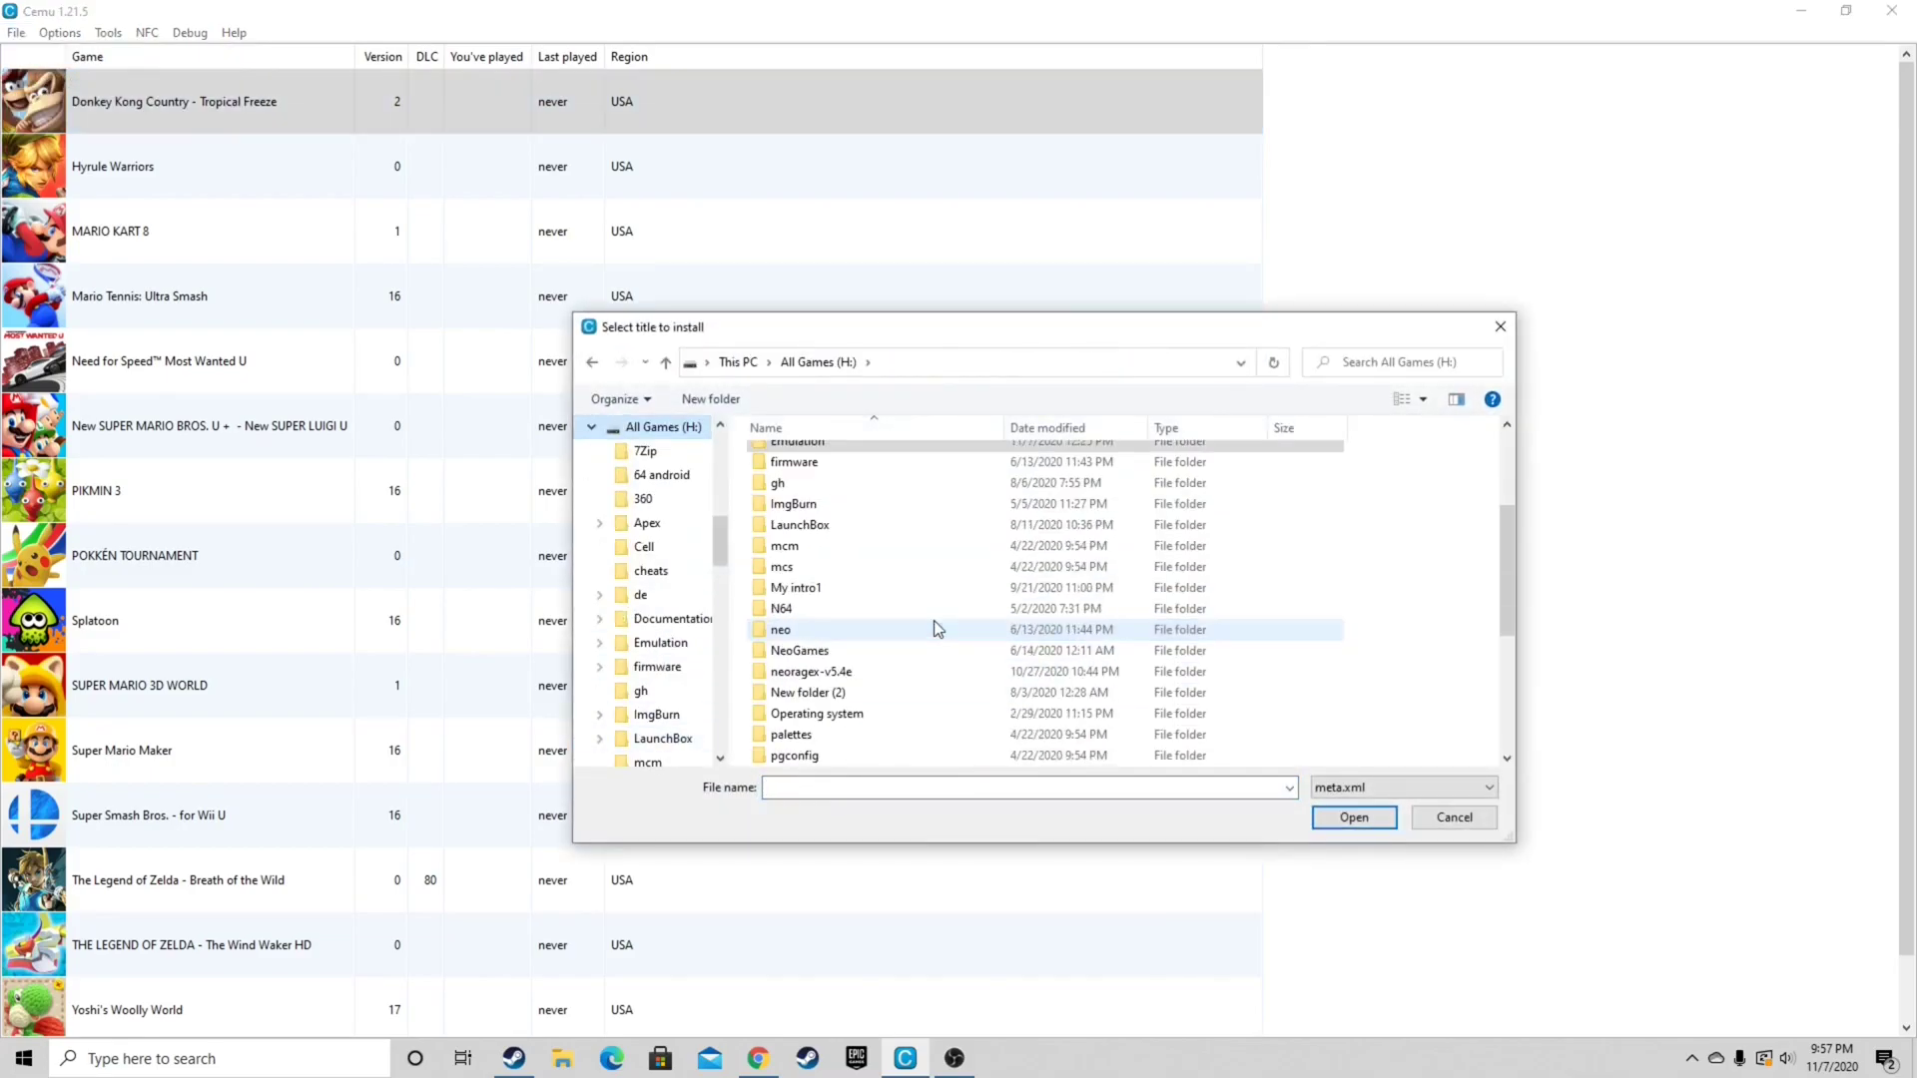
pyautogui.scroll(-2, 929, 624)
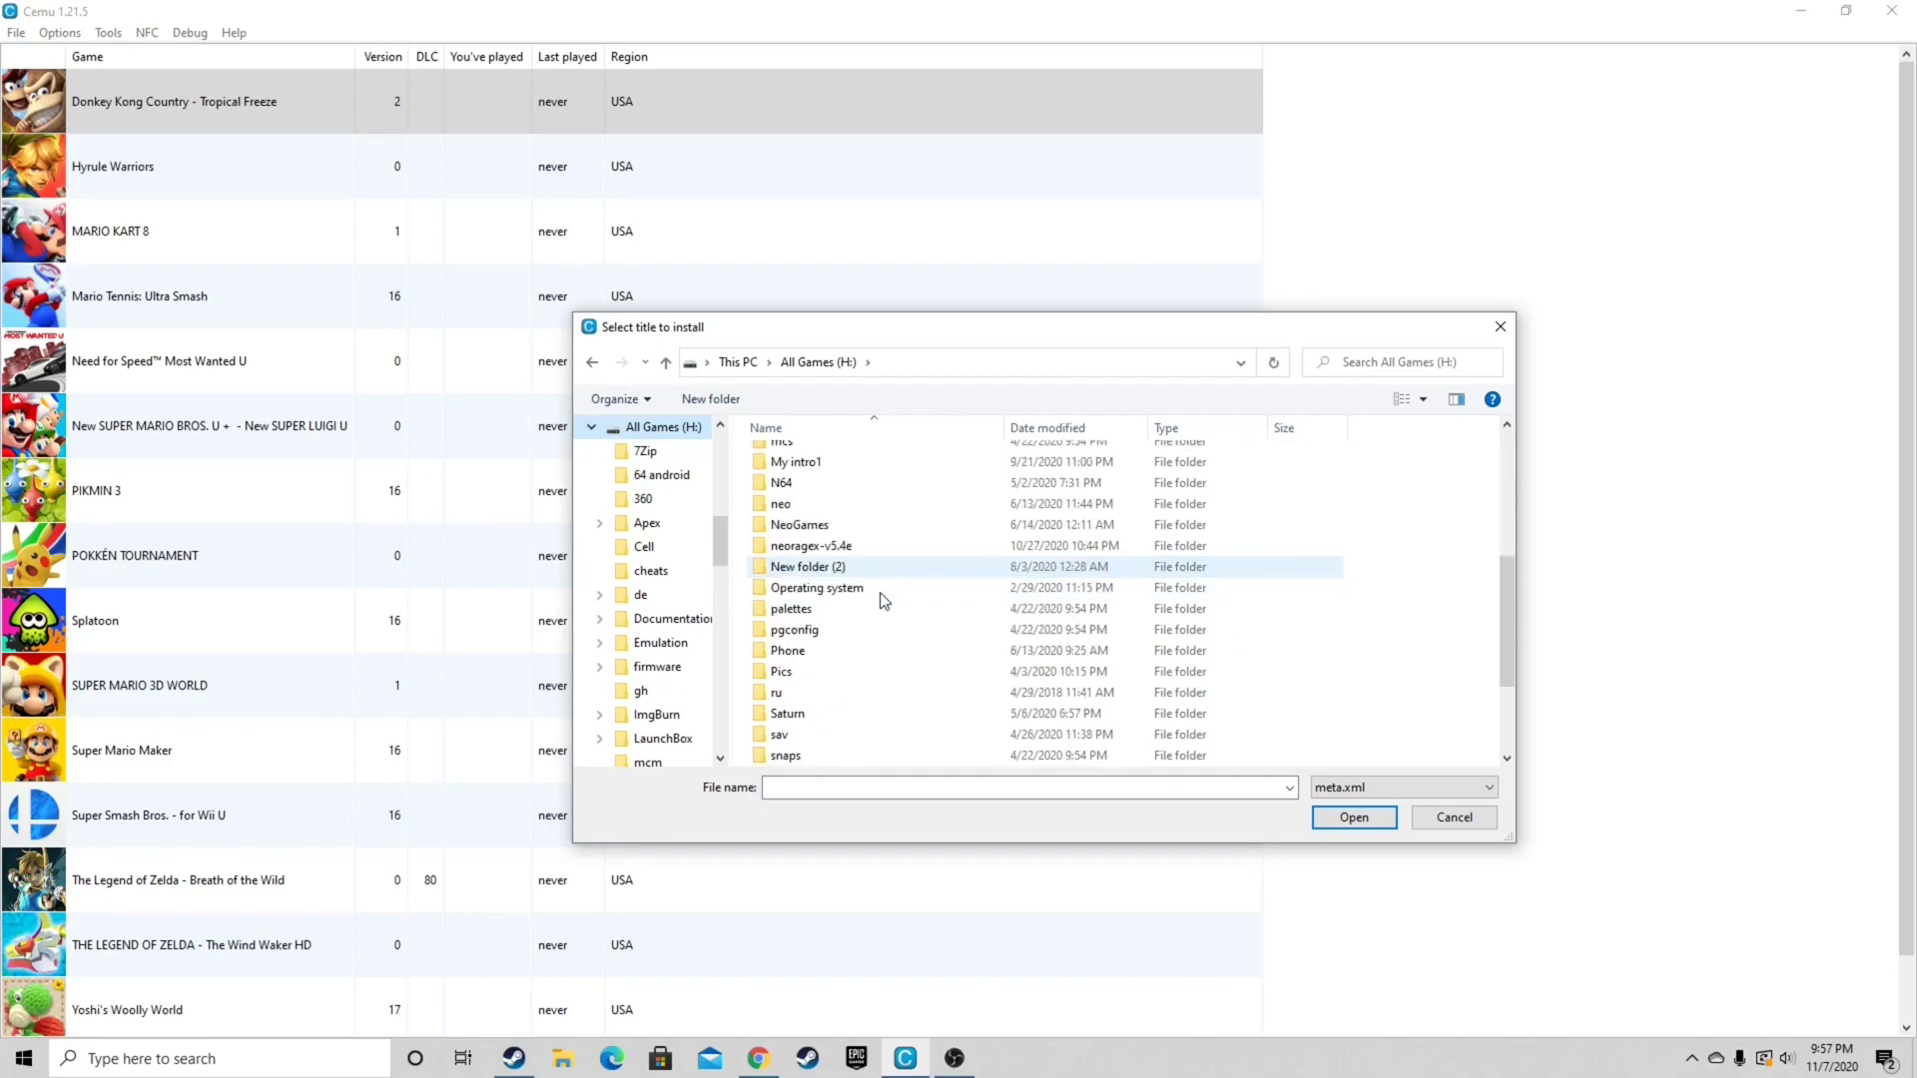
pyautogui.scroll(4, 849, 614)
pyautogui.click(813, 559)
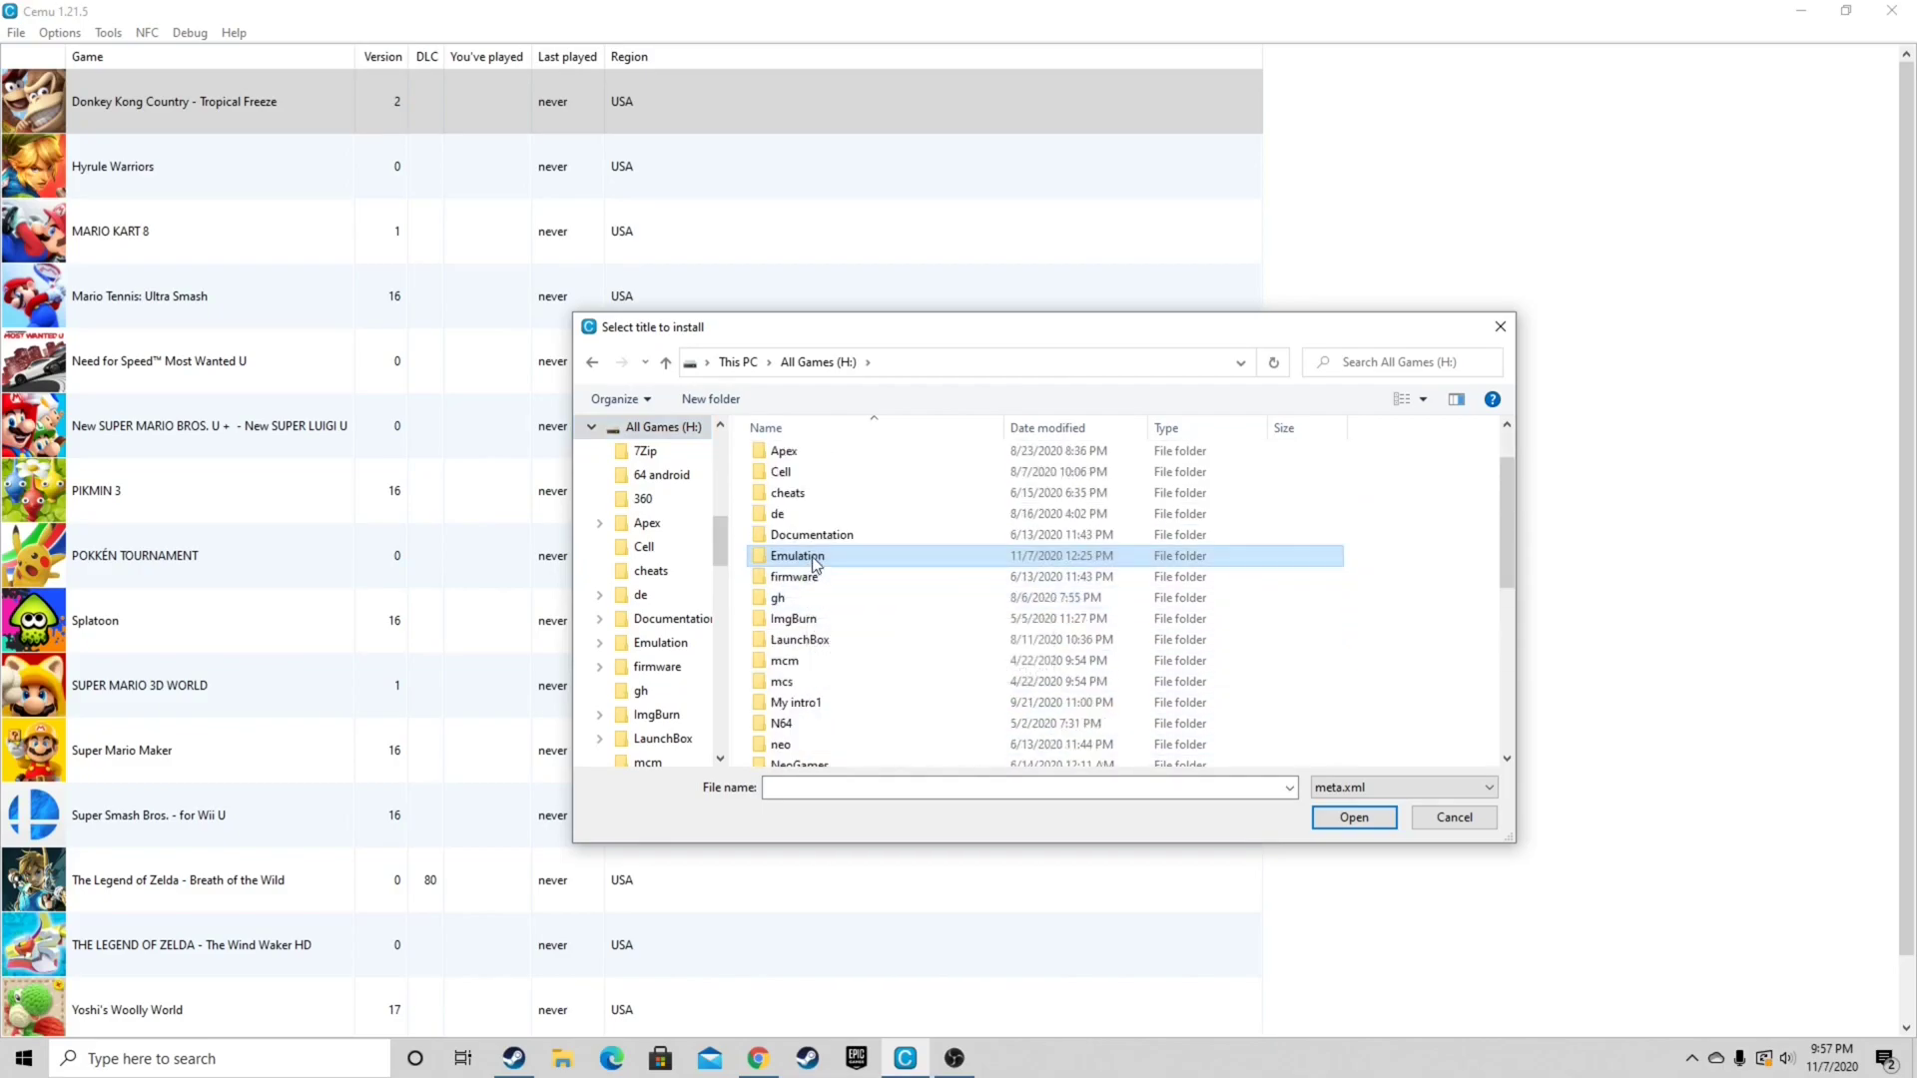
pyautogui.doubleClick(814, 557)
pyautogui.scroll(-3, 814, 564)
pyautogui.doubleClick(811, 692)
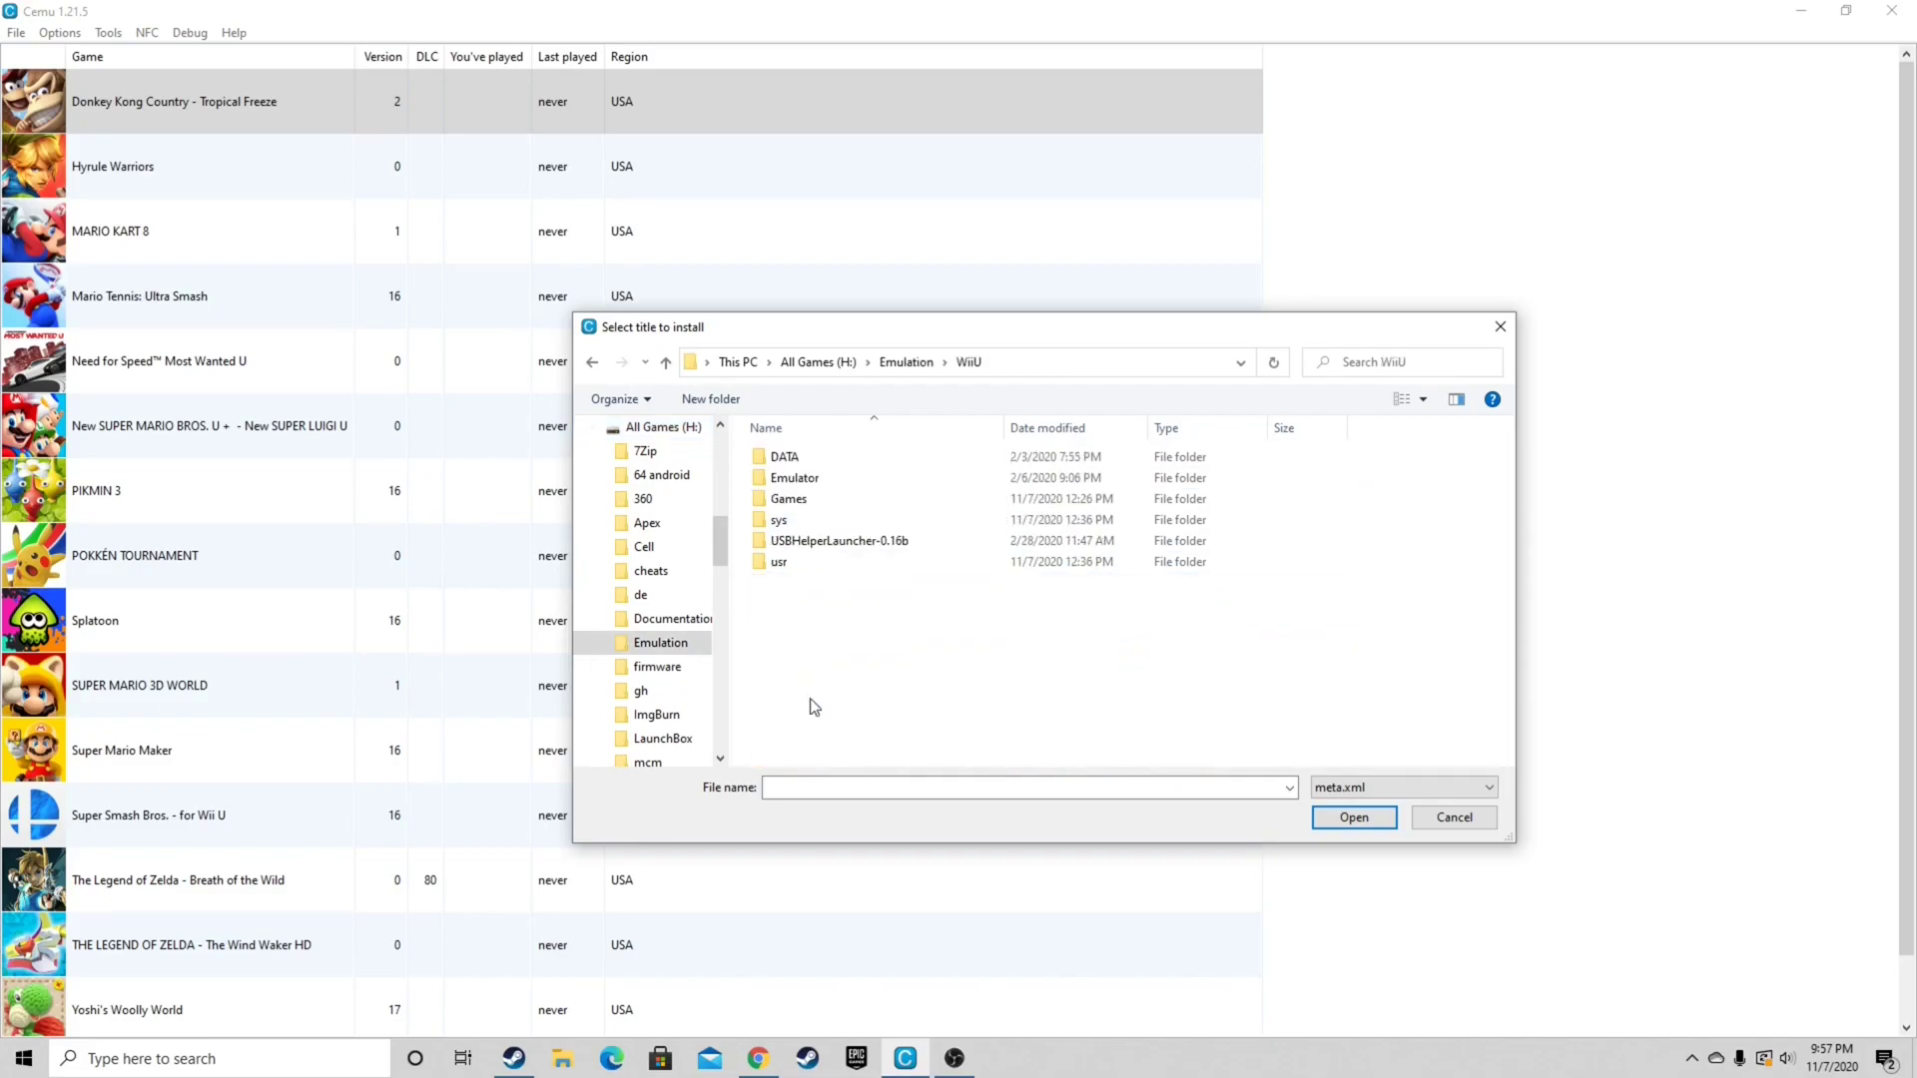
pyautogui.doubleClick(794, 499)
# Step: Install The Legend of Zelda Breath of the Wild (UPDATE DATA) (v208) from the file in its meta folder
pyautogui.scroll(-5, 811, 550)
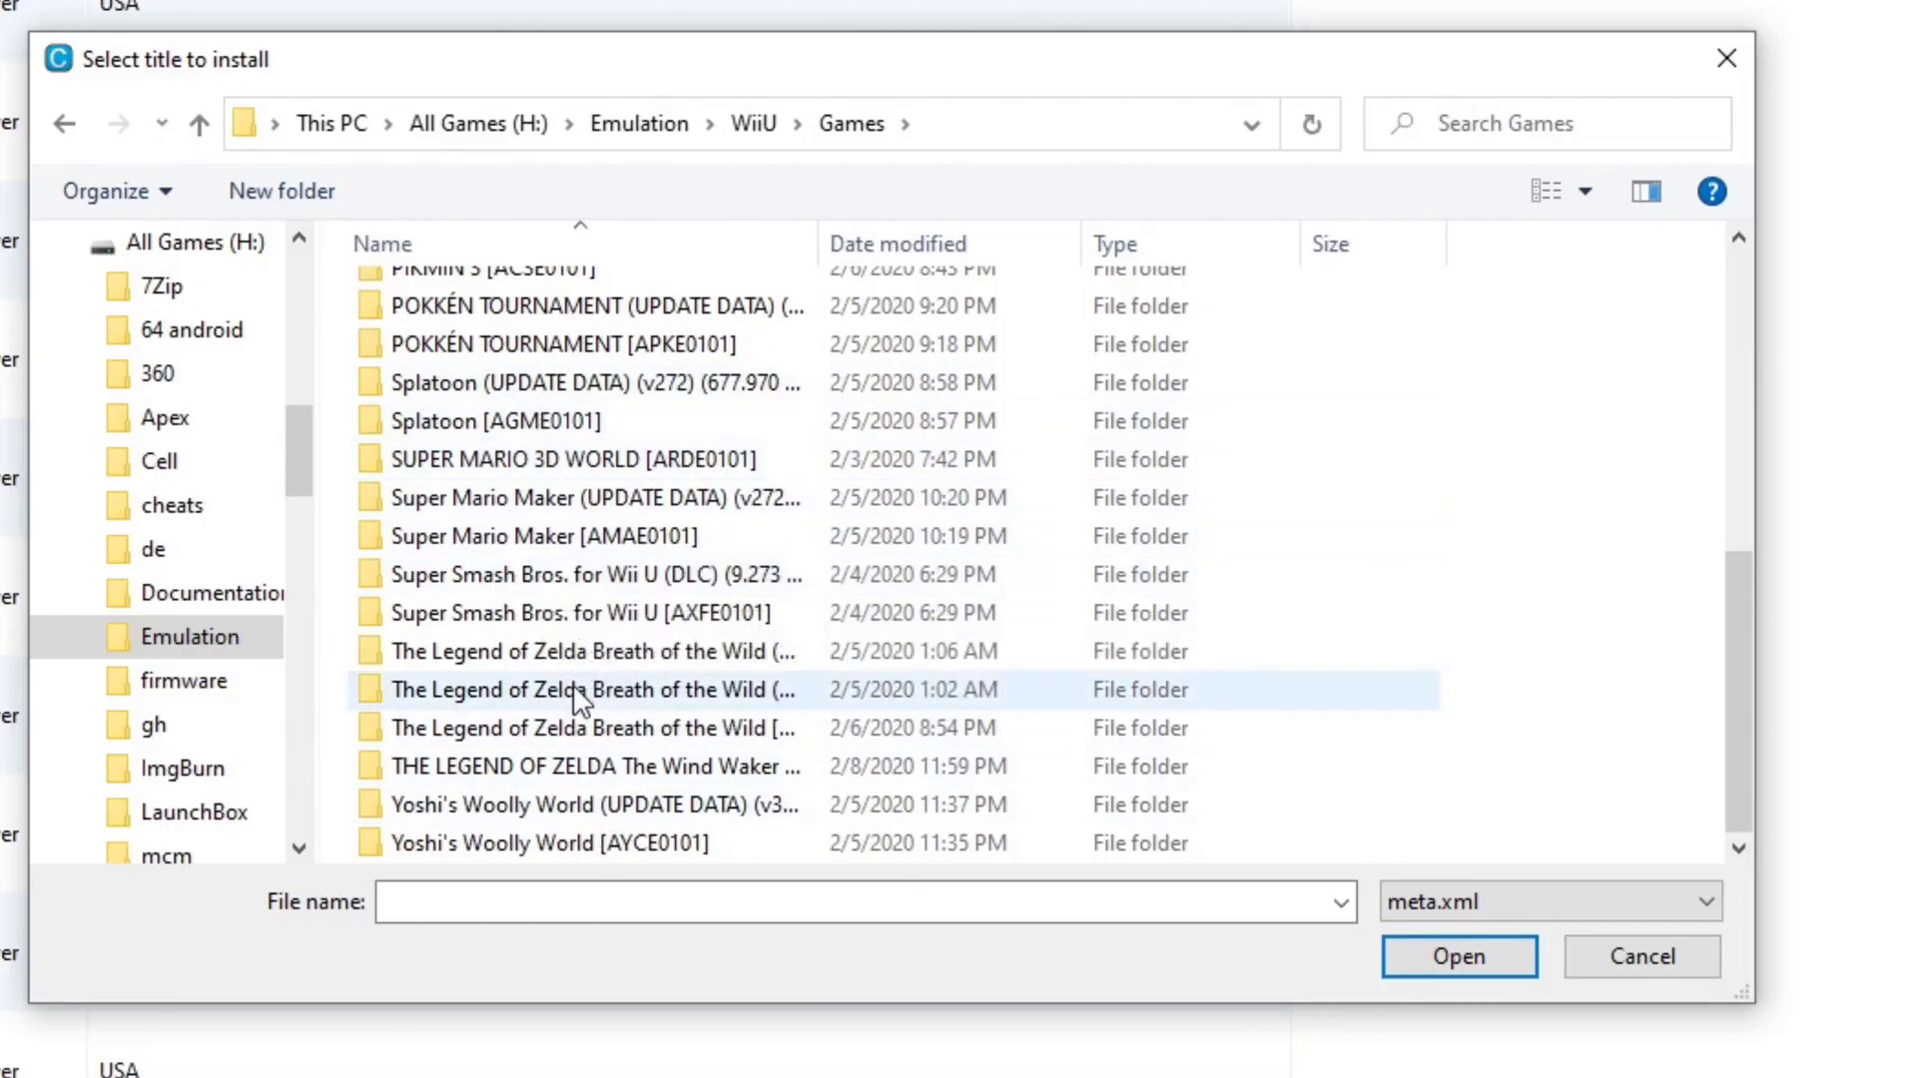
pyautogui.doubleClick(579, 688)
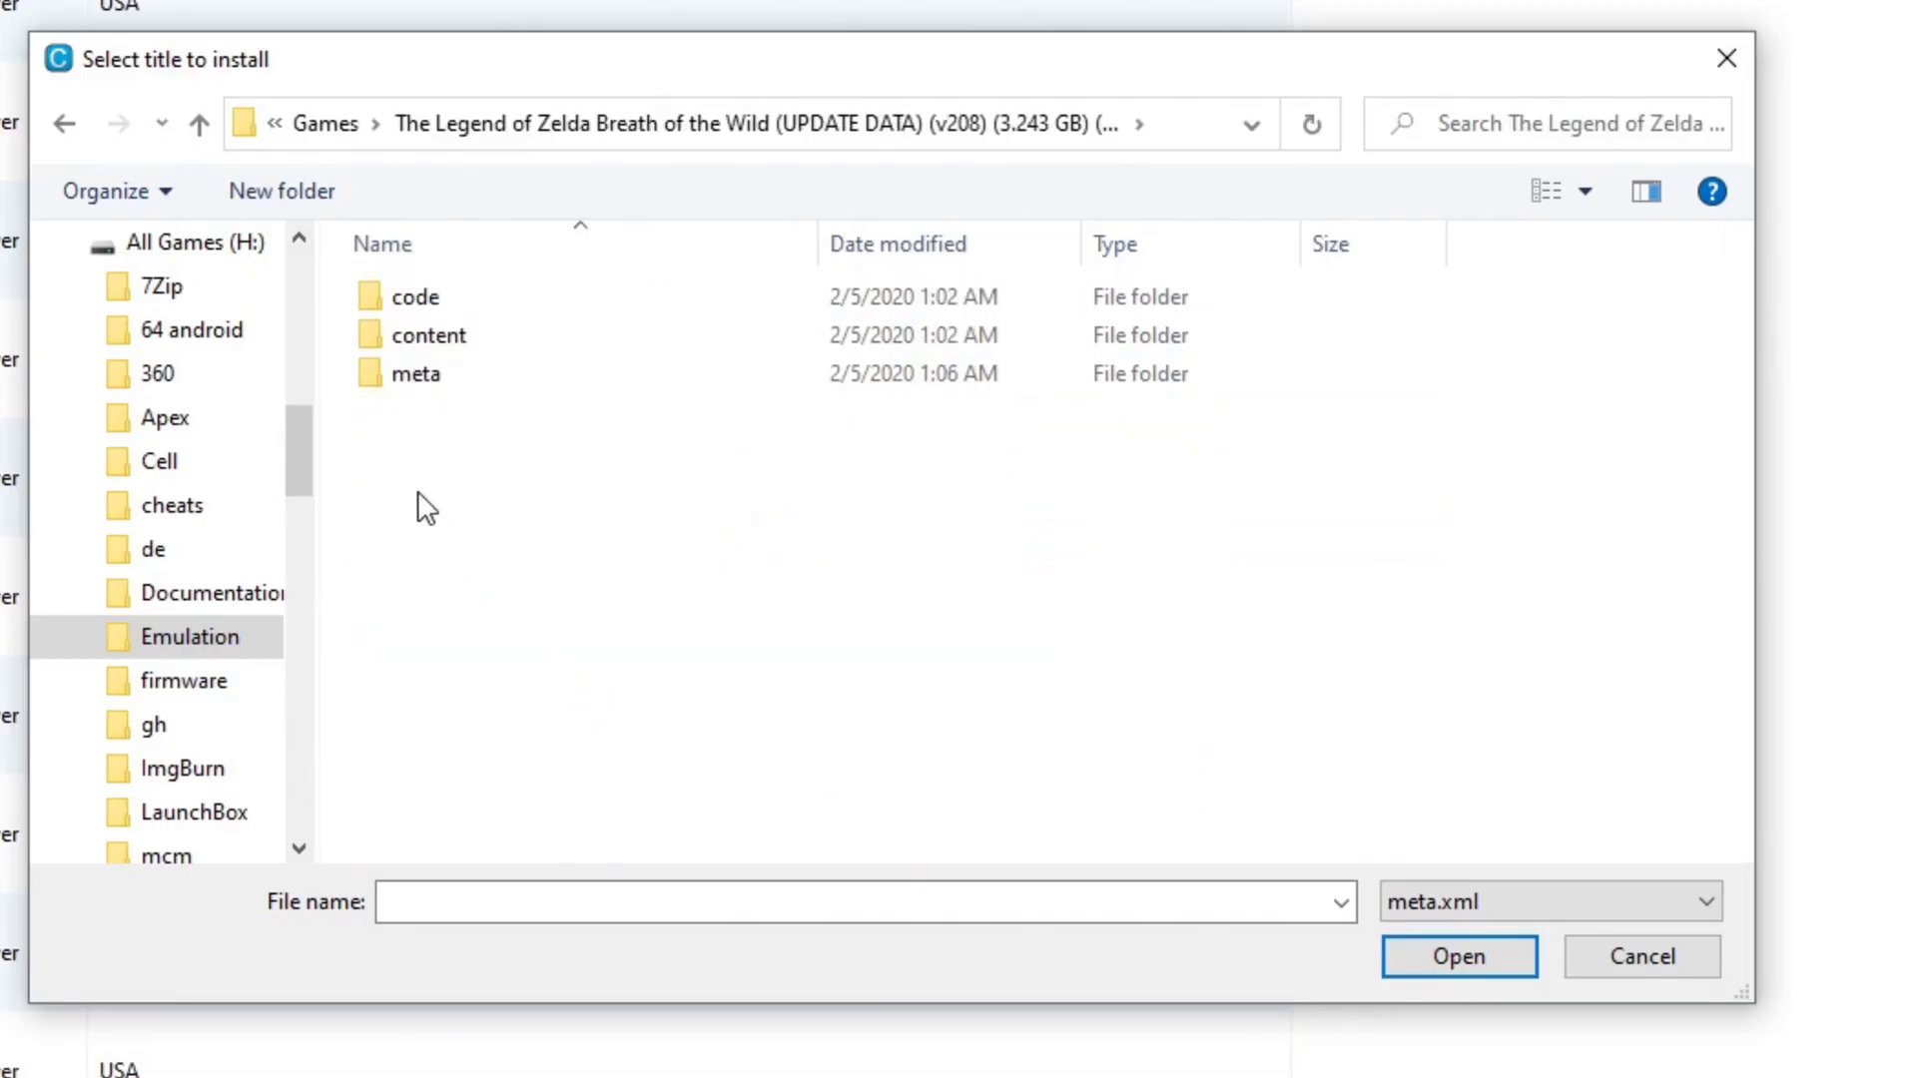
pyautogui.doubleClick(427, 384)
pyautogui.doubleClick(439, 303)
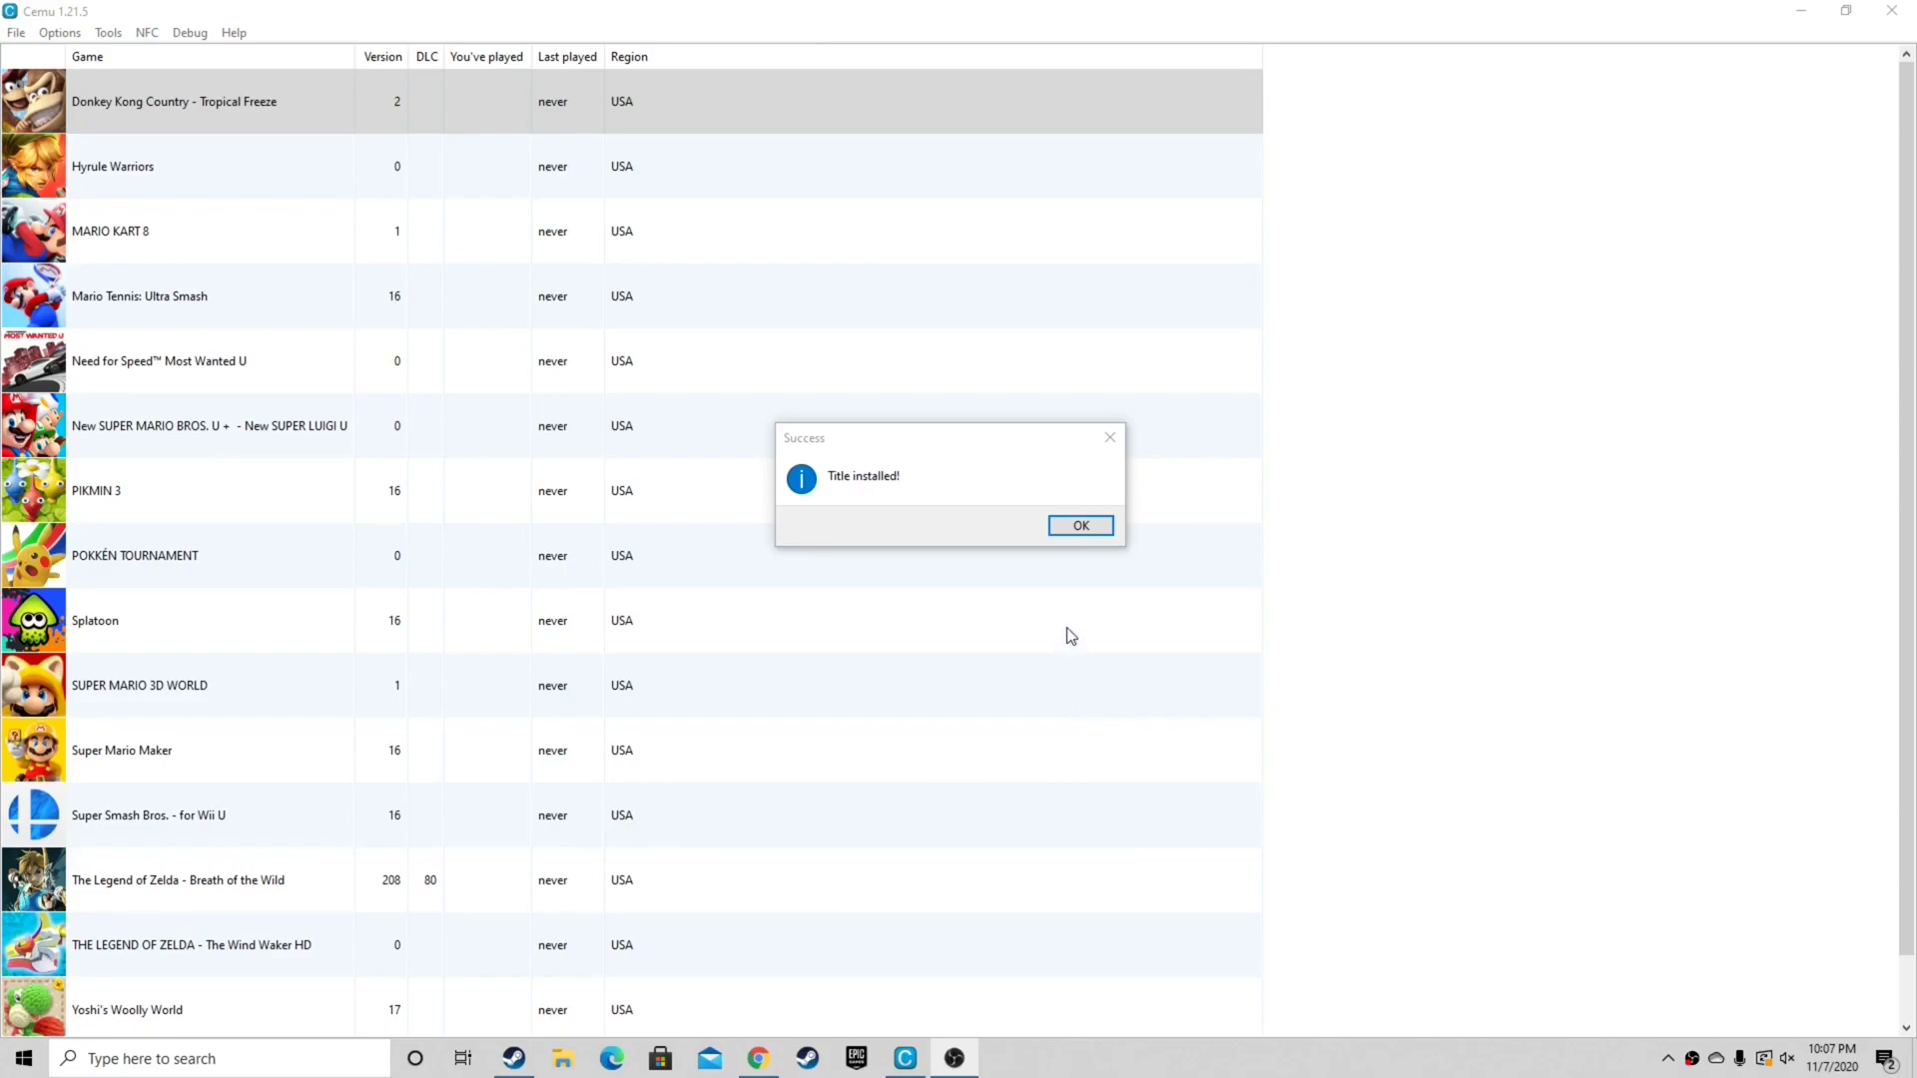
pyautogui.click(1070, 526)
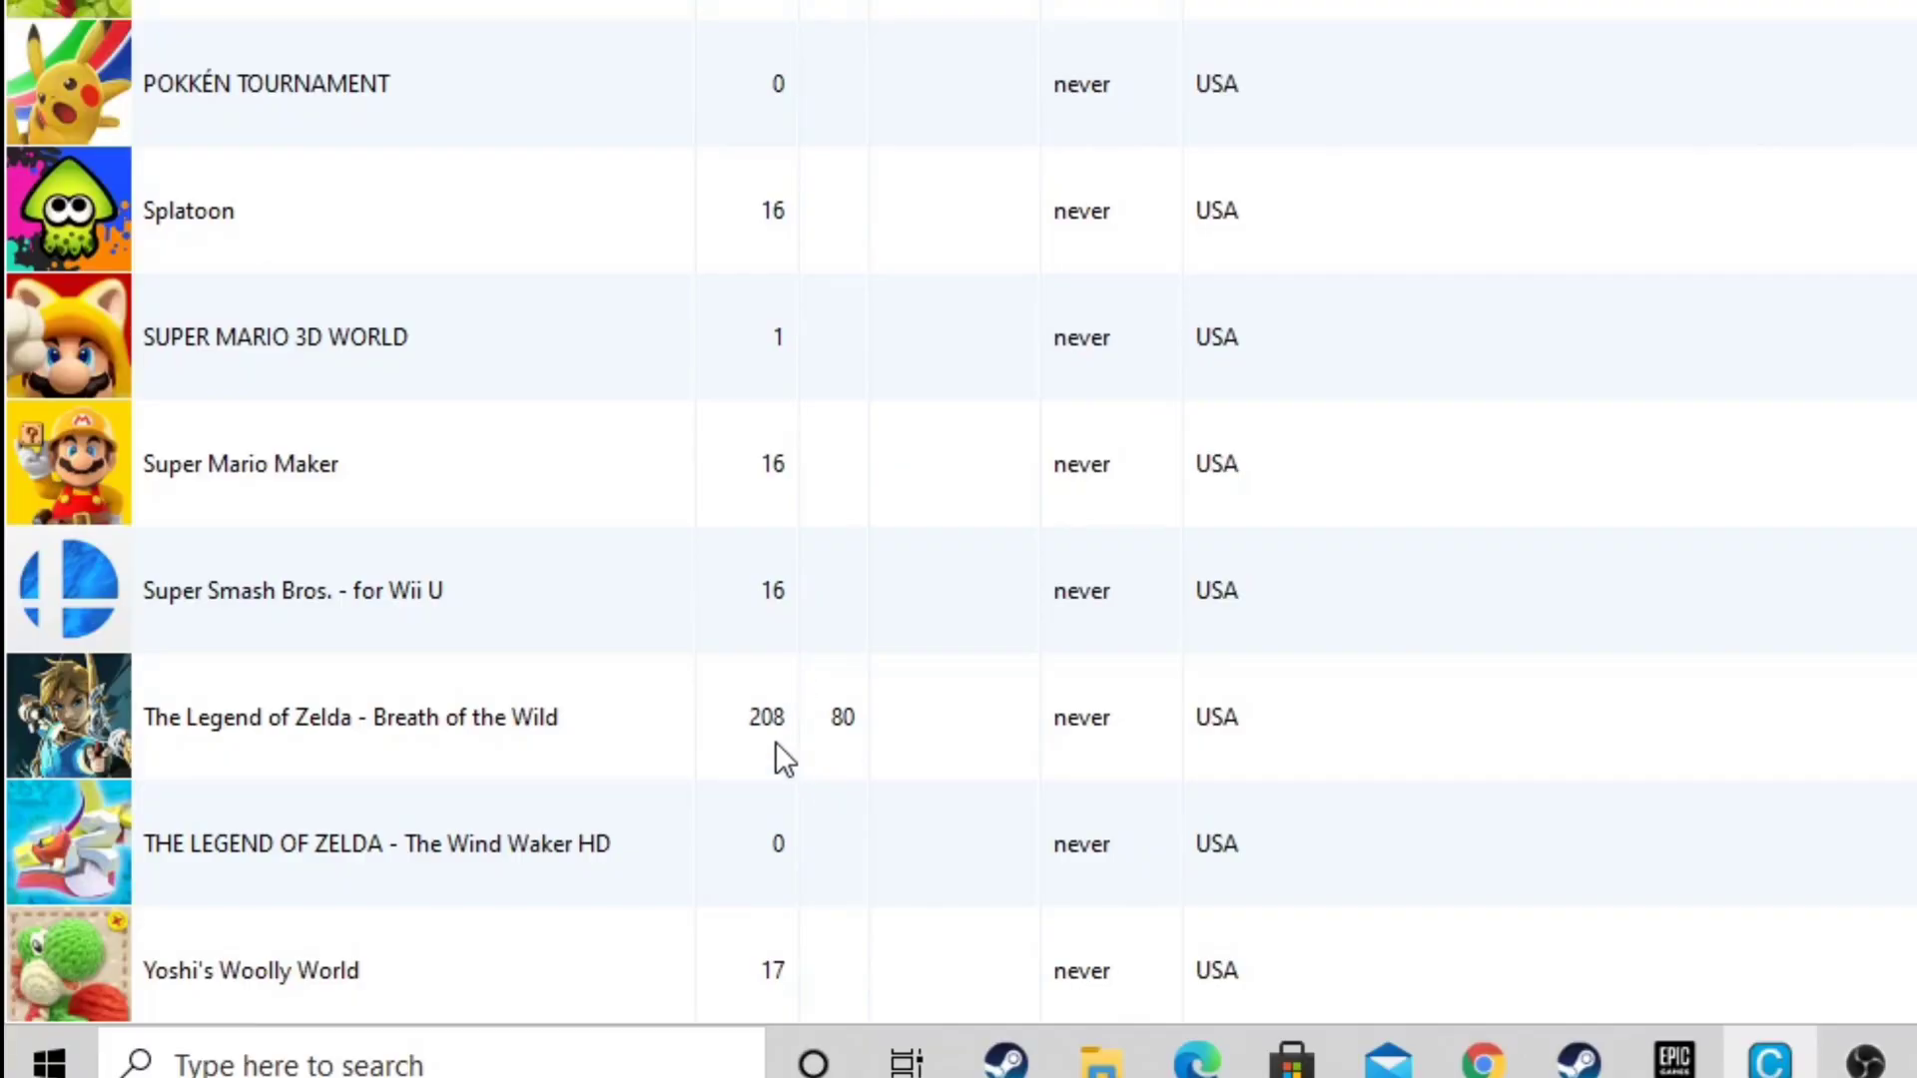
pyautogui.click(789, 689)
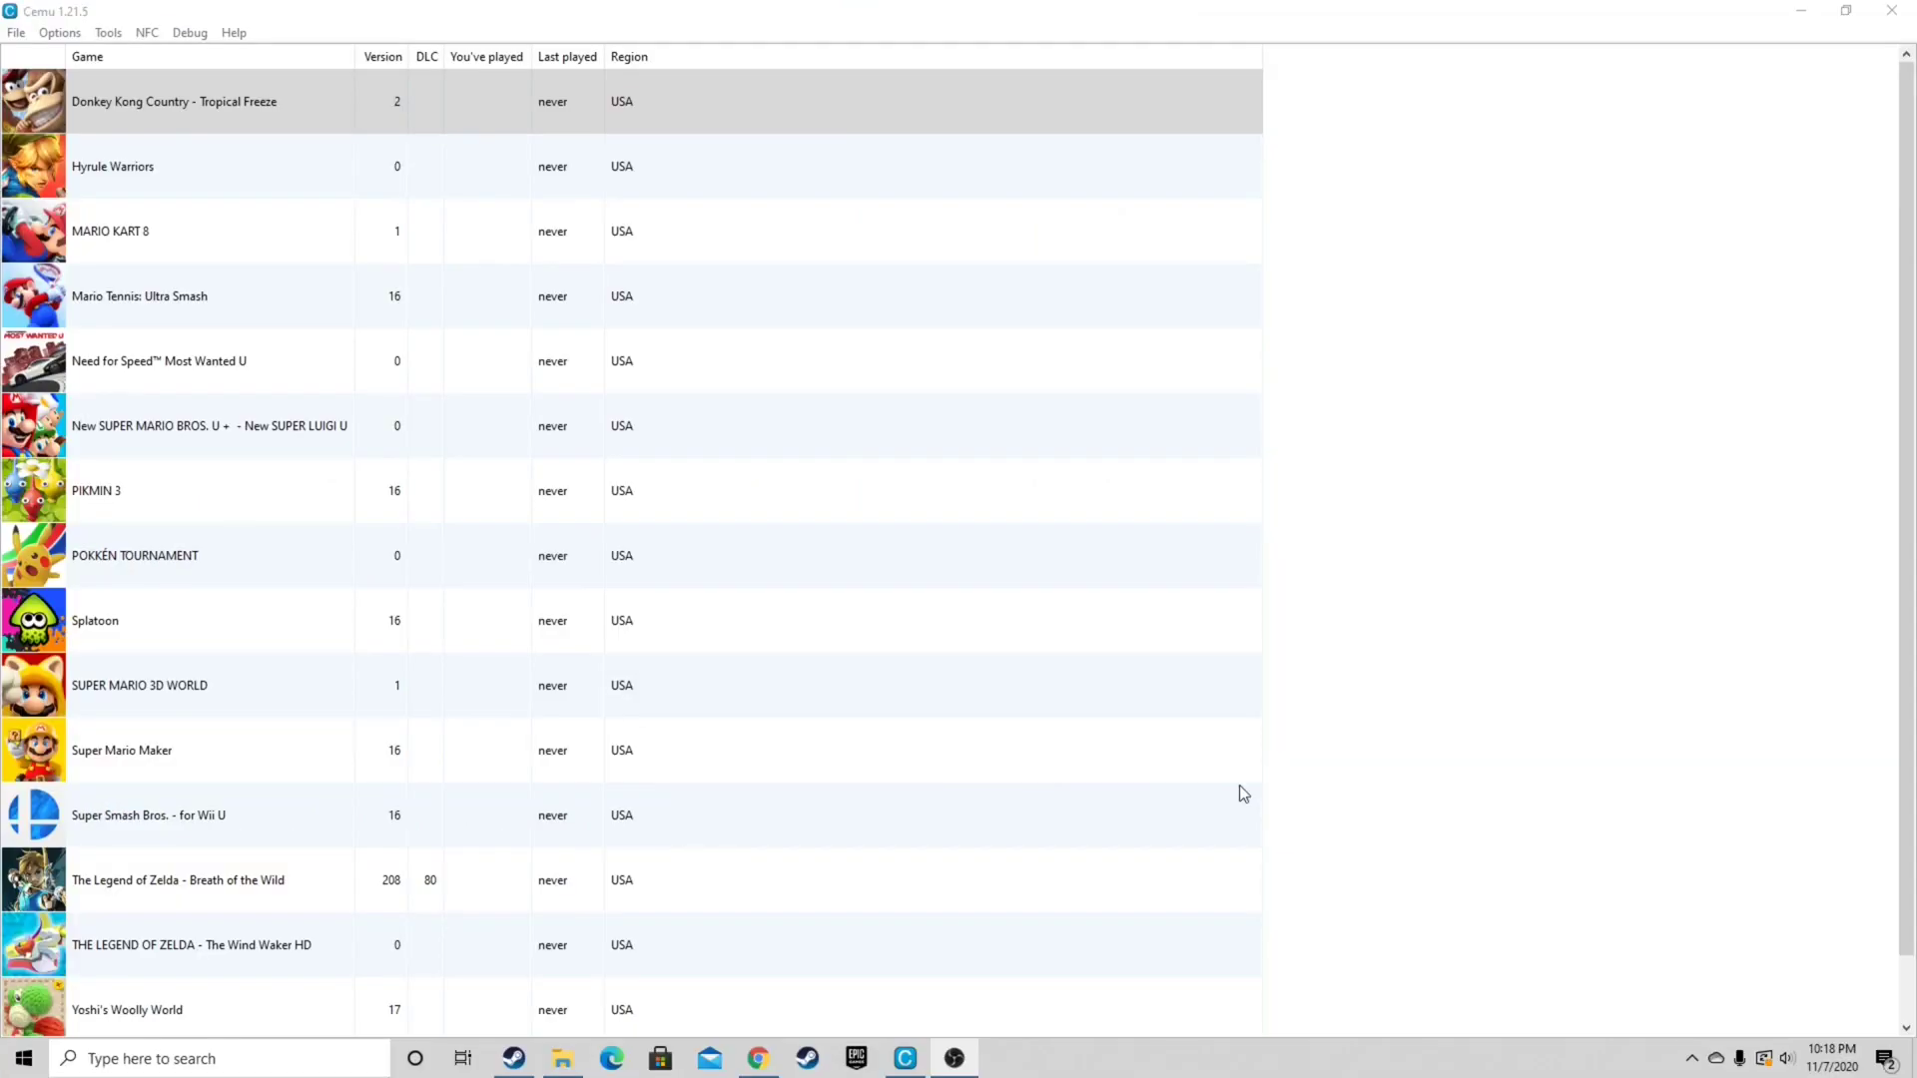
# Step: Open the general settings, enable automatic checking for updates and turn off Discord Presence
pyautogui.click(70, 33)
pyautogui.click(77, 128)
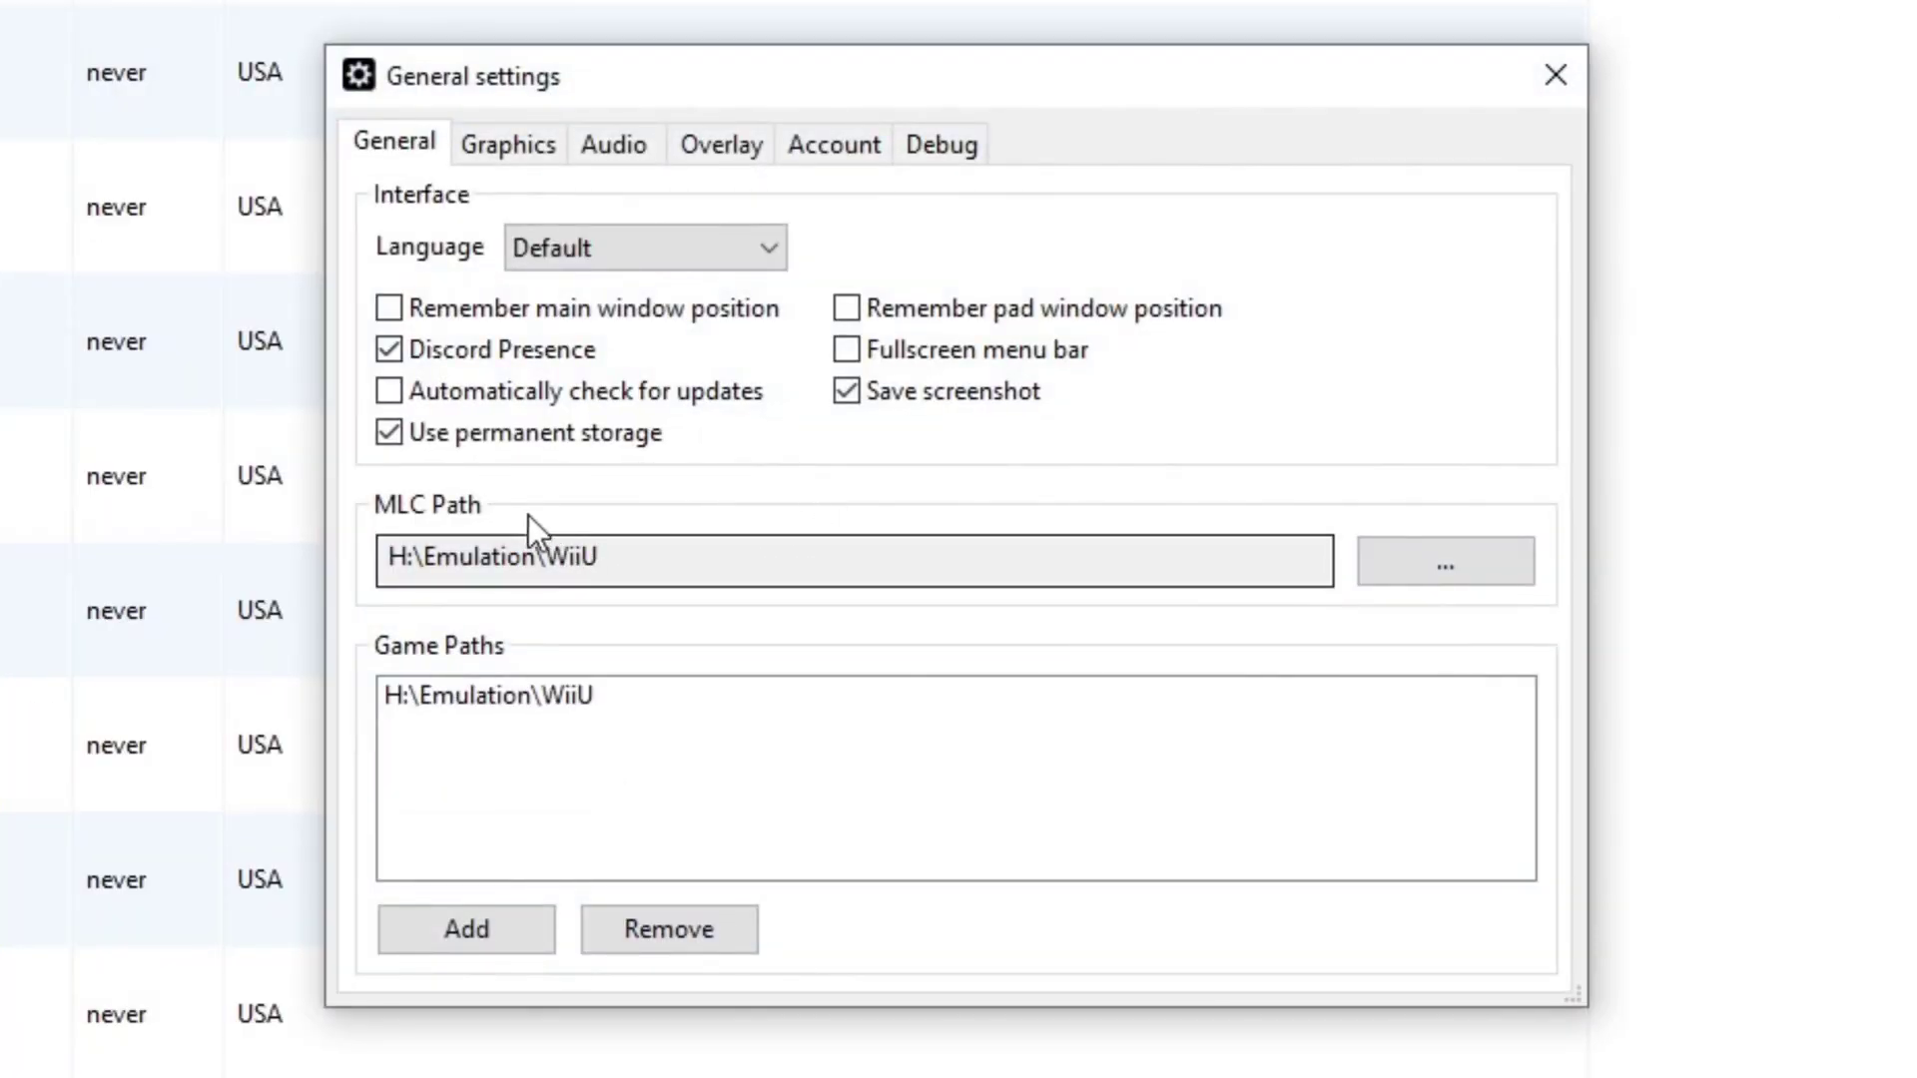
pyautogui.click(388, 389)
pyautogui.click(387, 341)
# Step: Set the graphics API to Vulkan (experimental) and the upscale filter to Bilinear
pyautogui.click(504, 150)
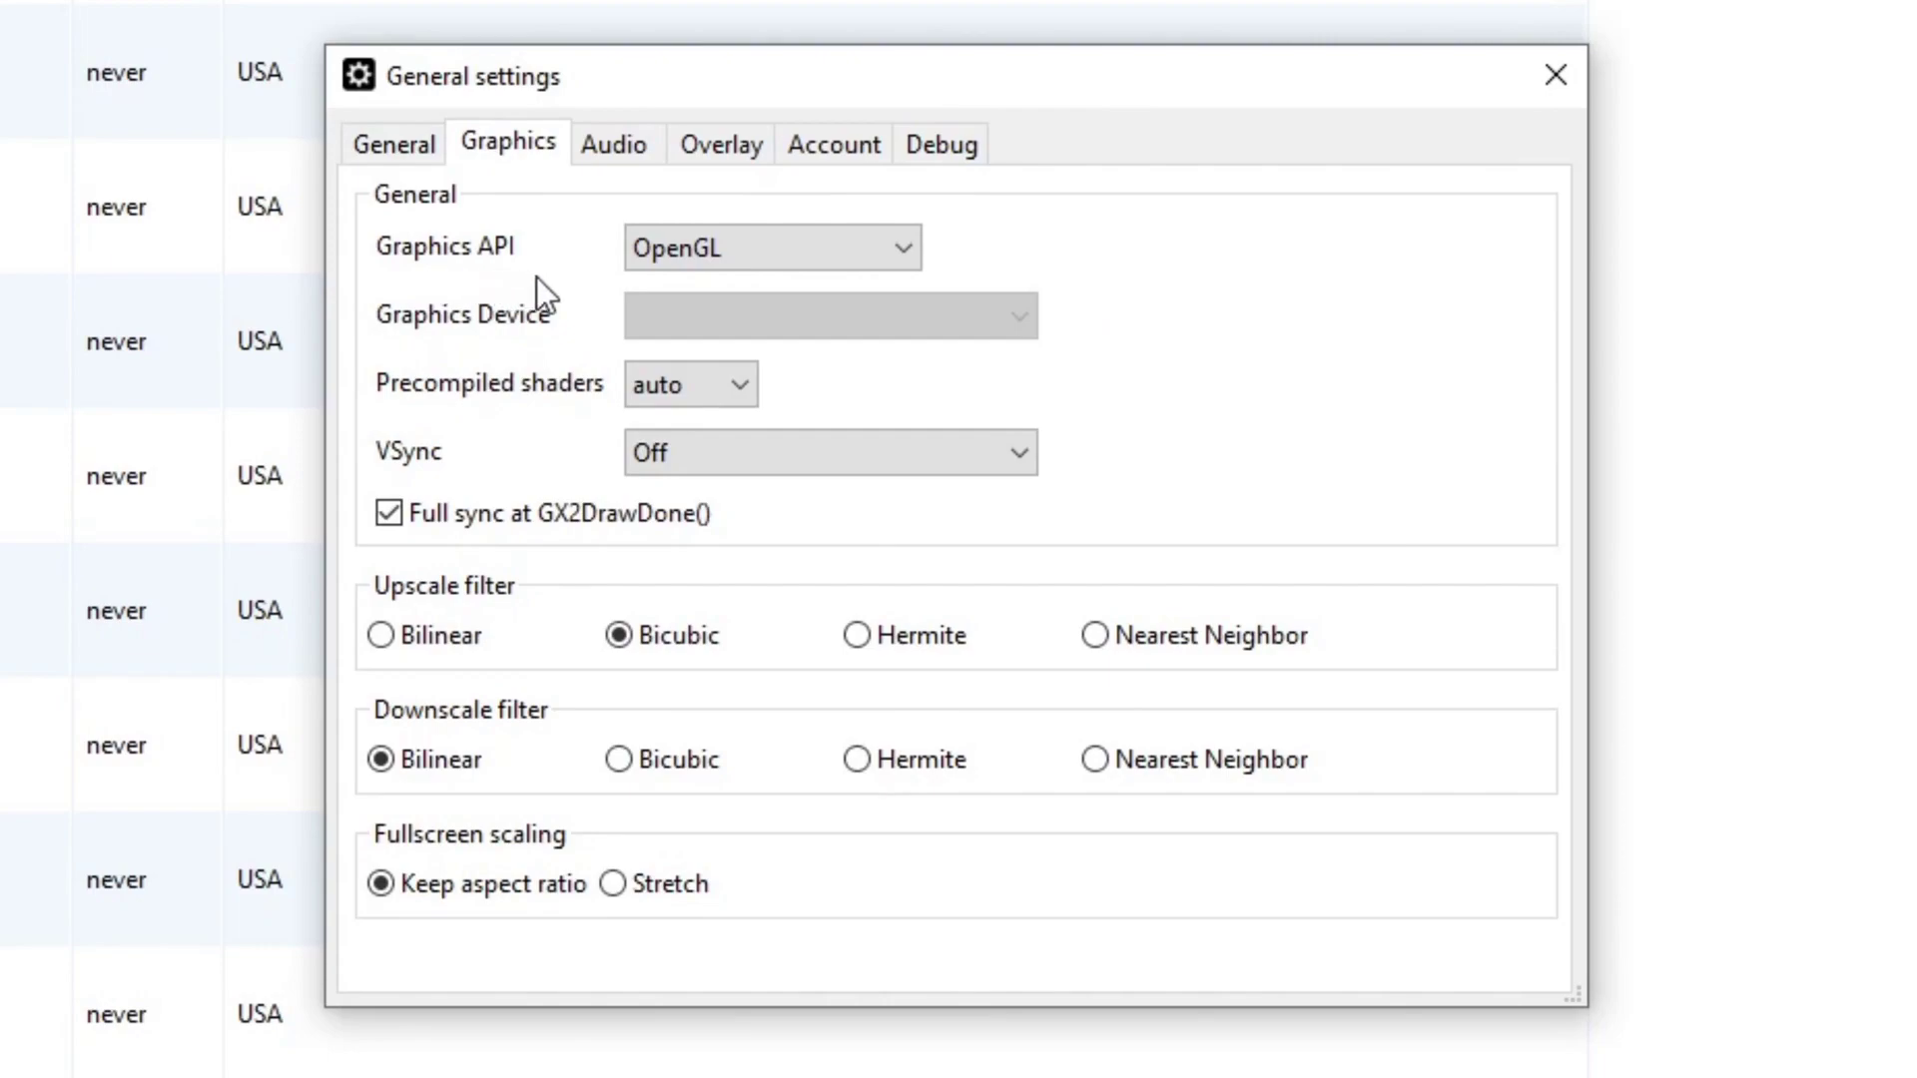
pyautogui.click(895, 244)
pyautogui.click(831, 314)
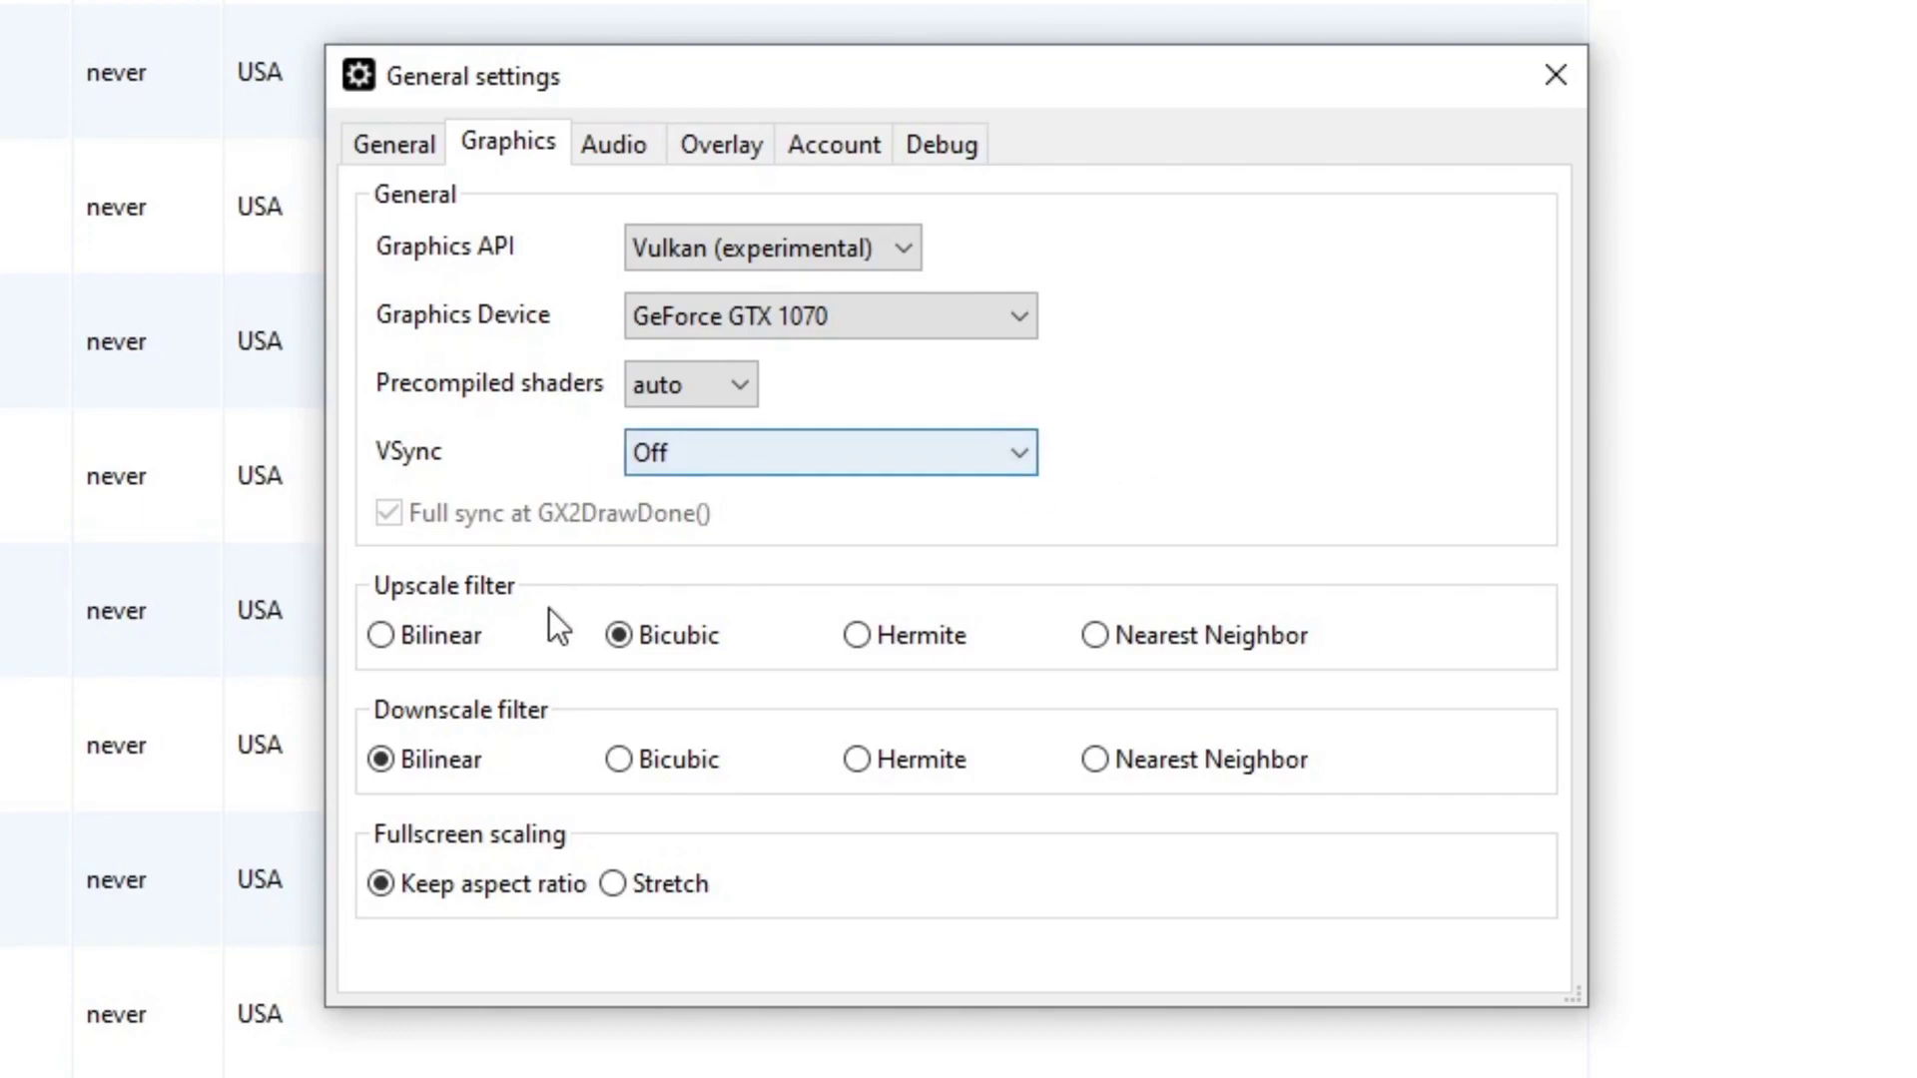
pyautogui.click(382, 635)
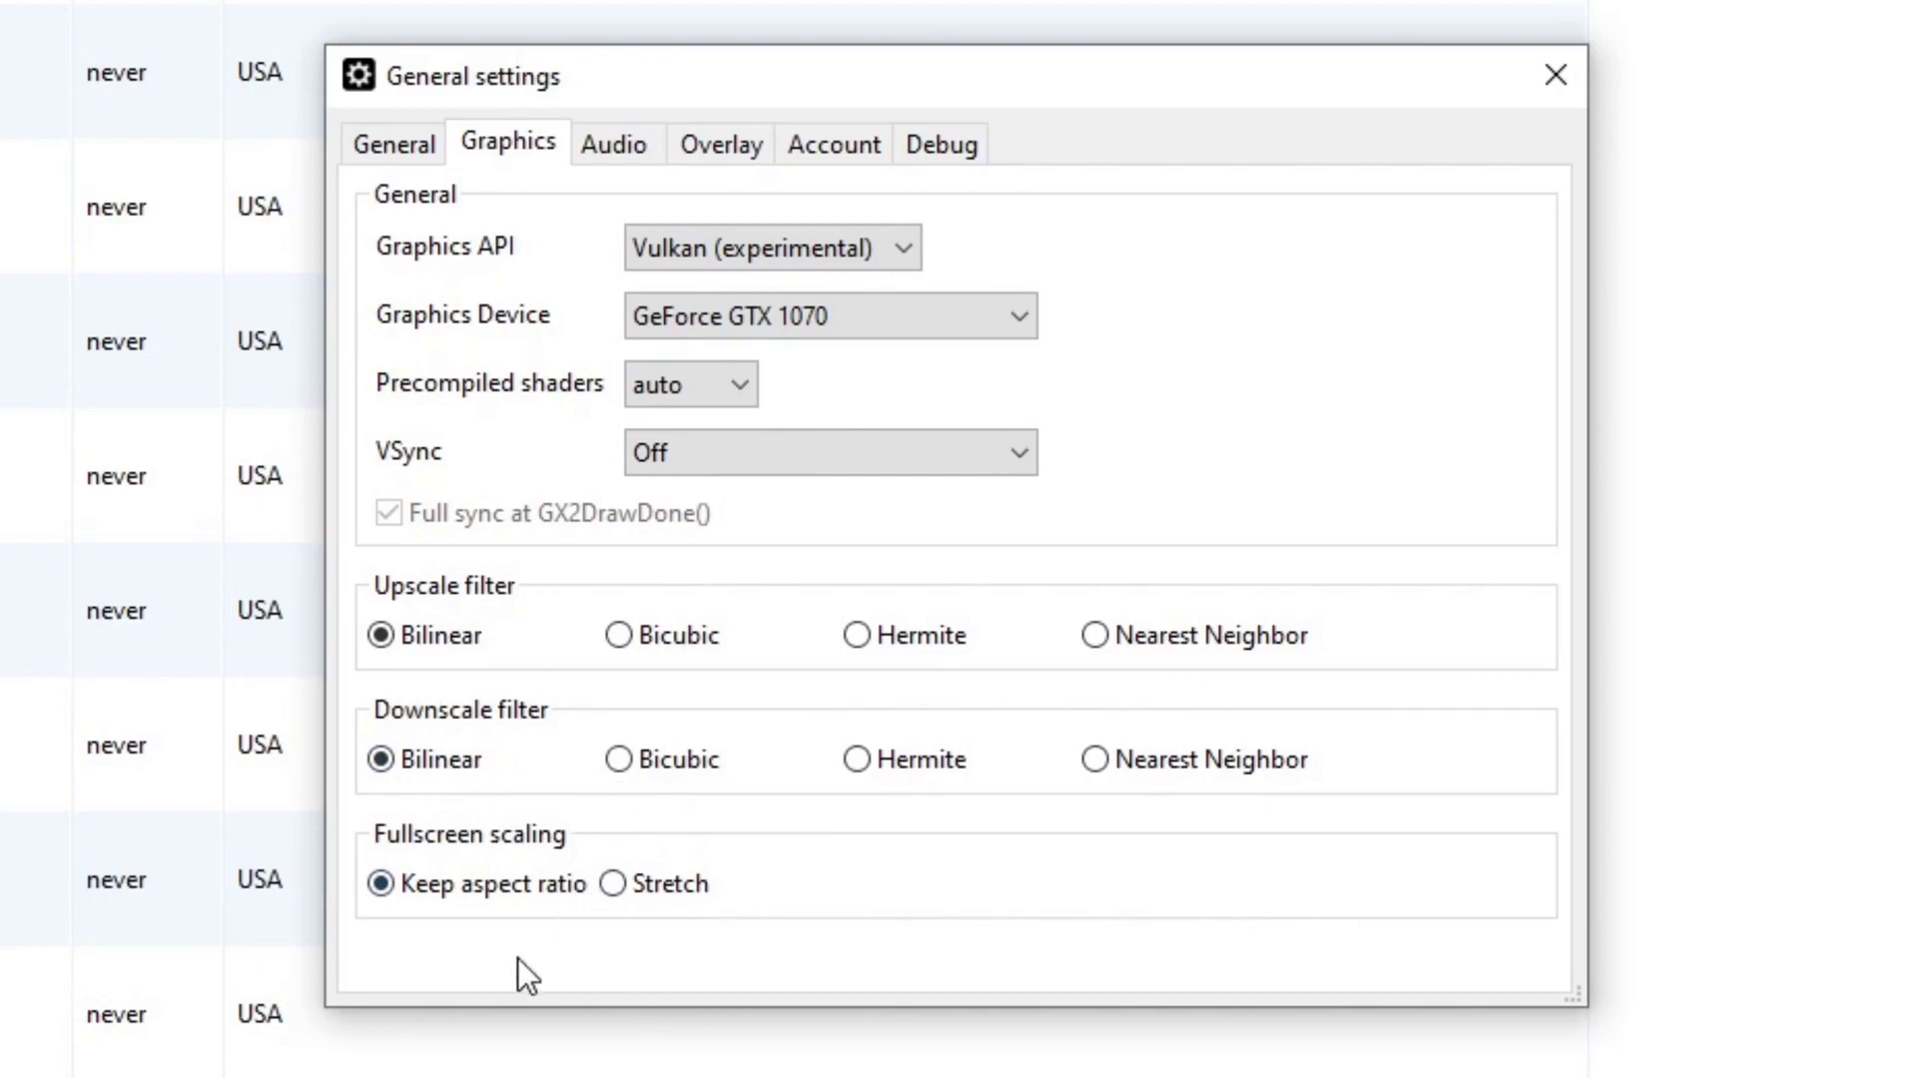
# Step: Set the audio API to XAudio2, keeping the latency at 24ms
pyautogui.click(615, 148)
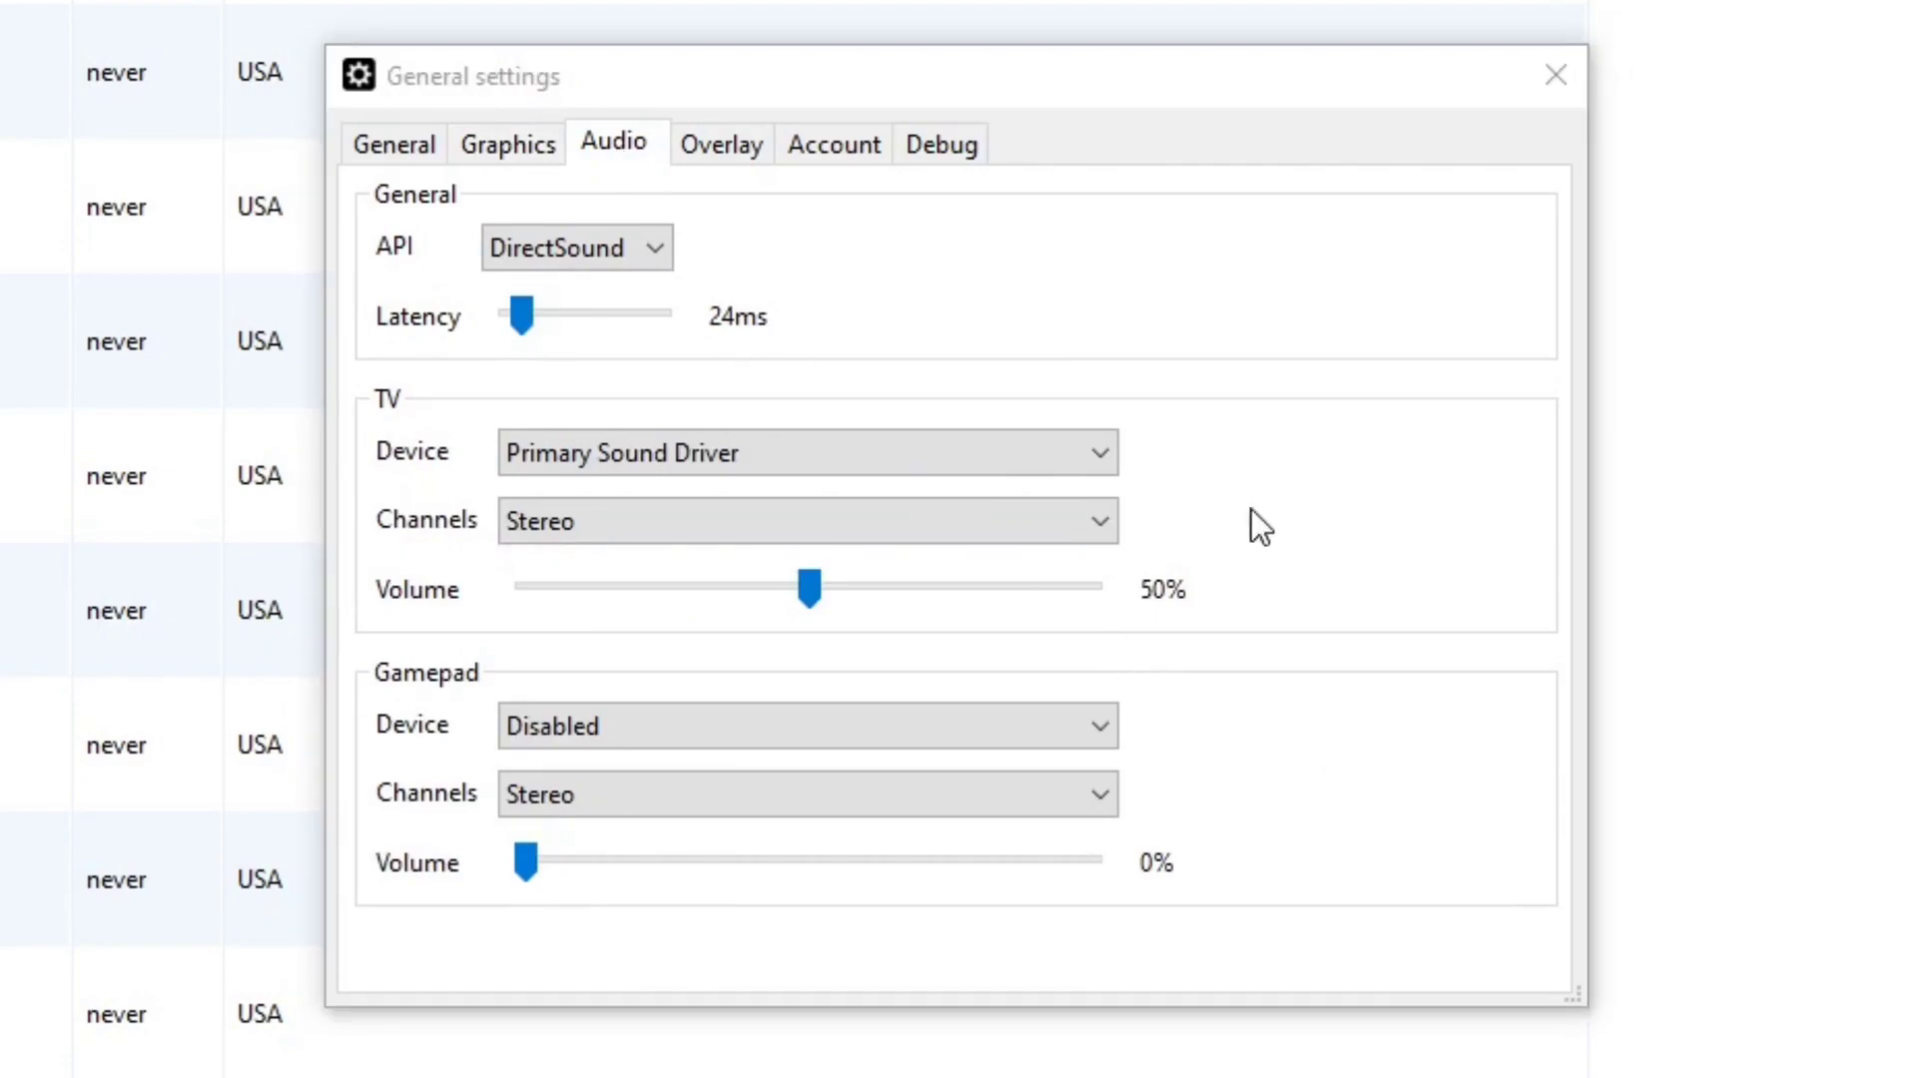
pyautogui.click(643, 249)
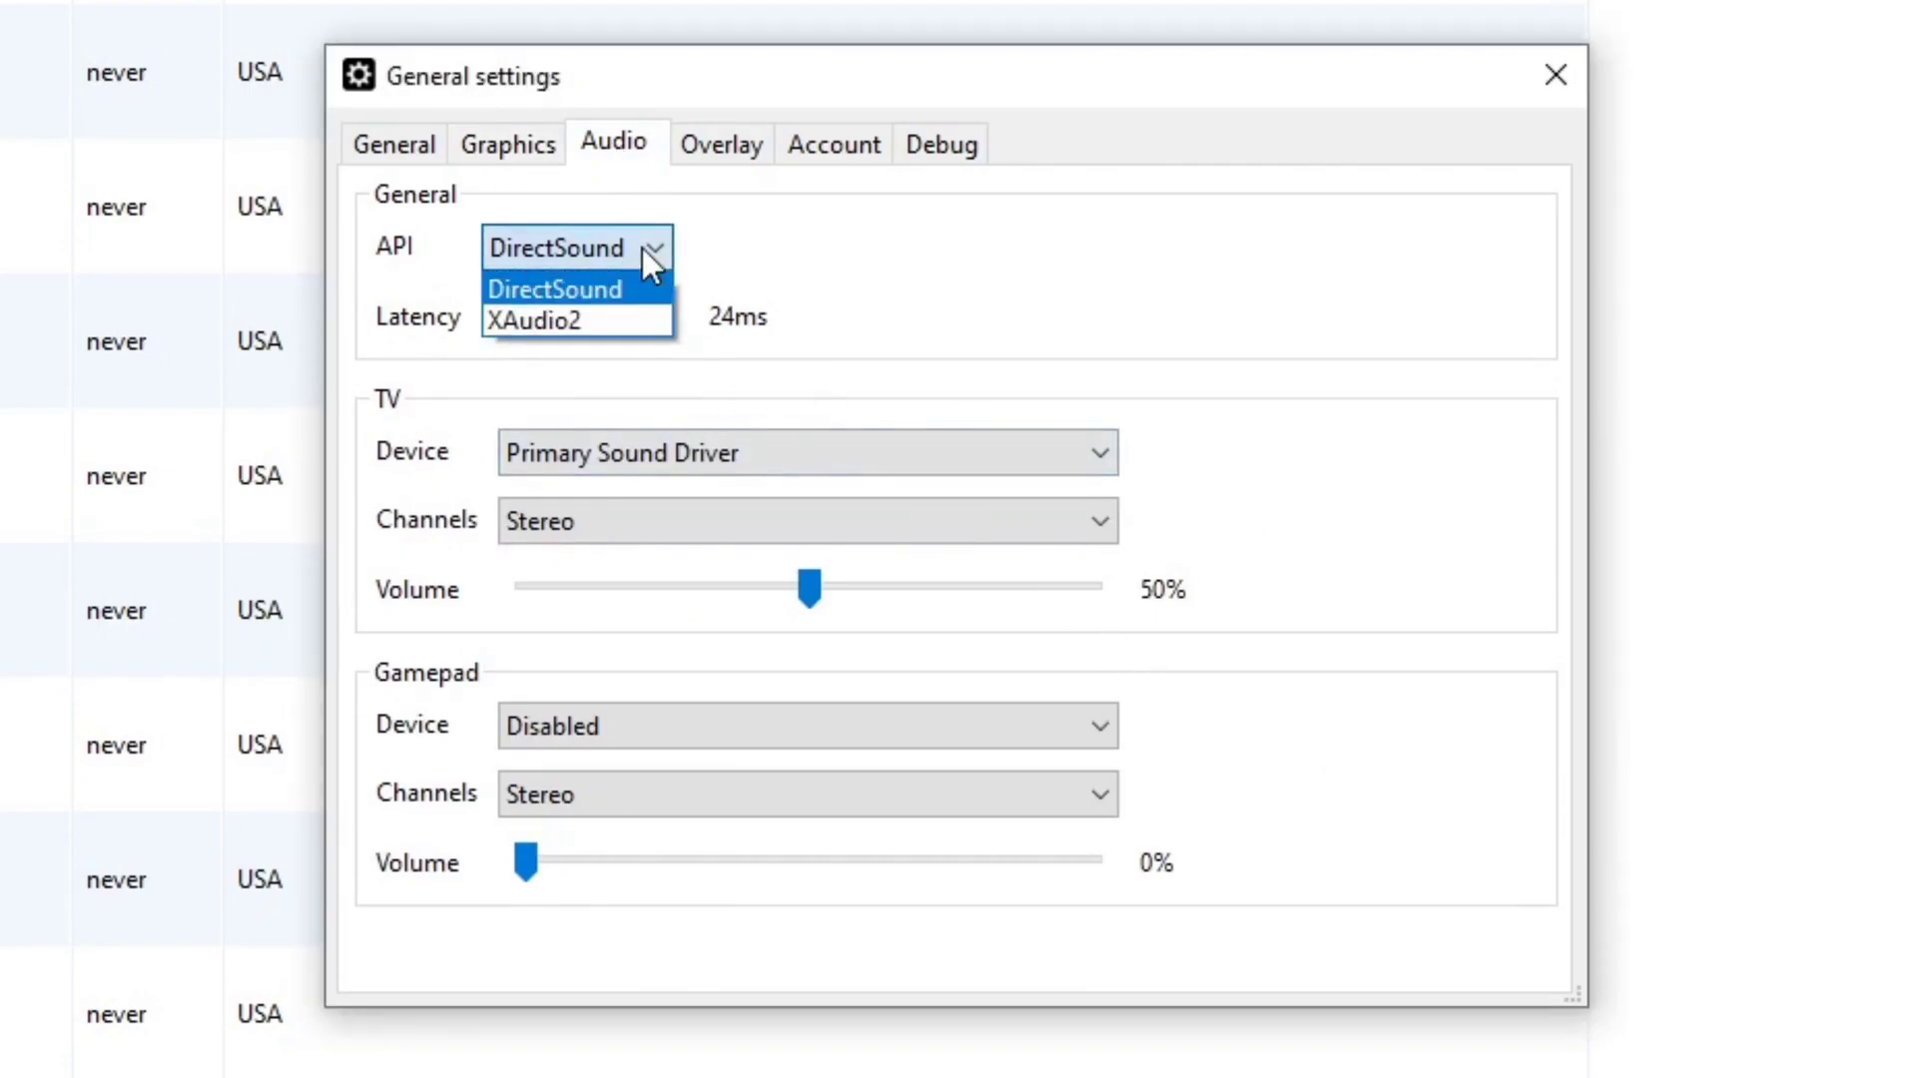
pyautogui.click(618, 320)
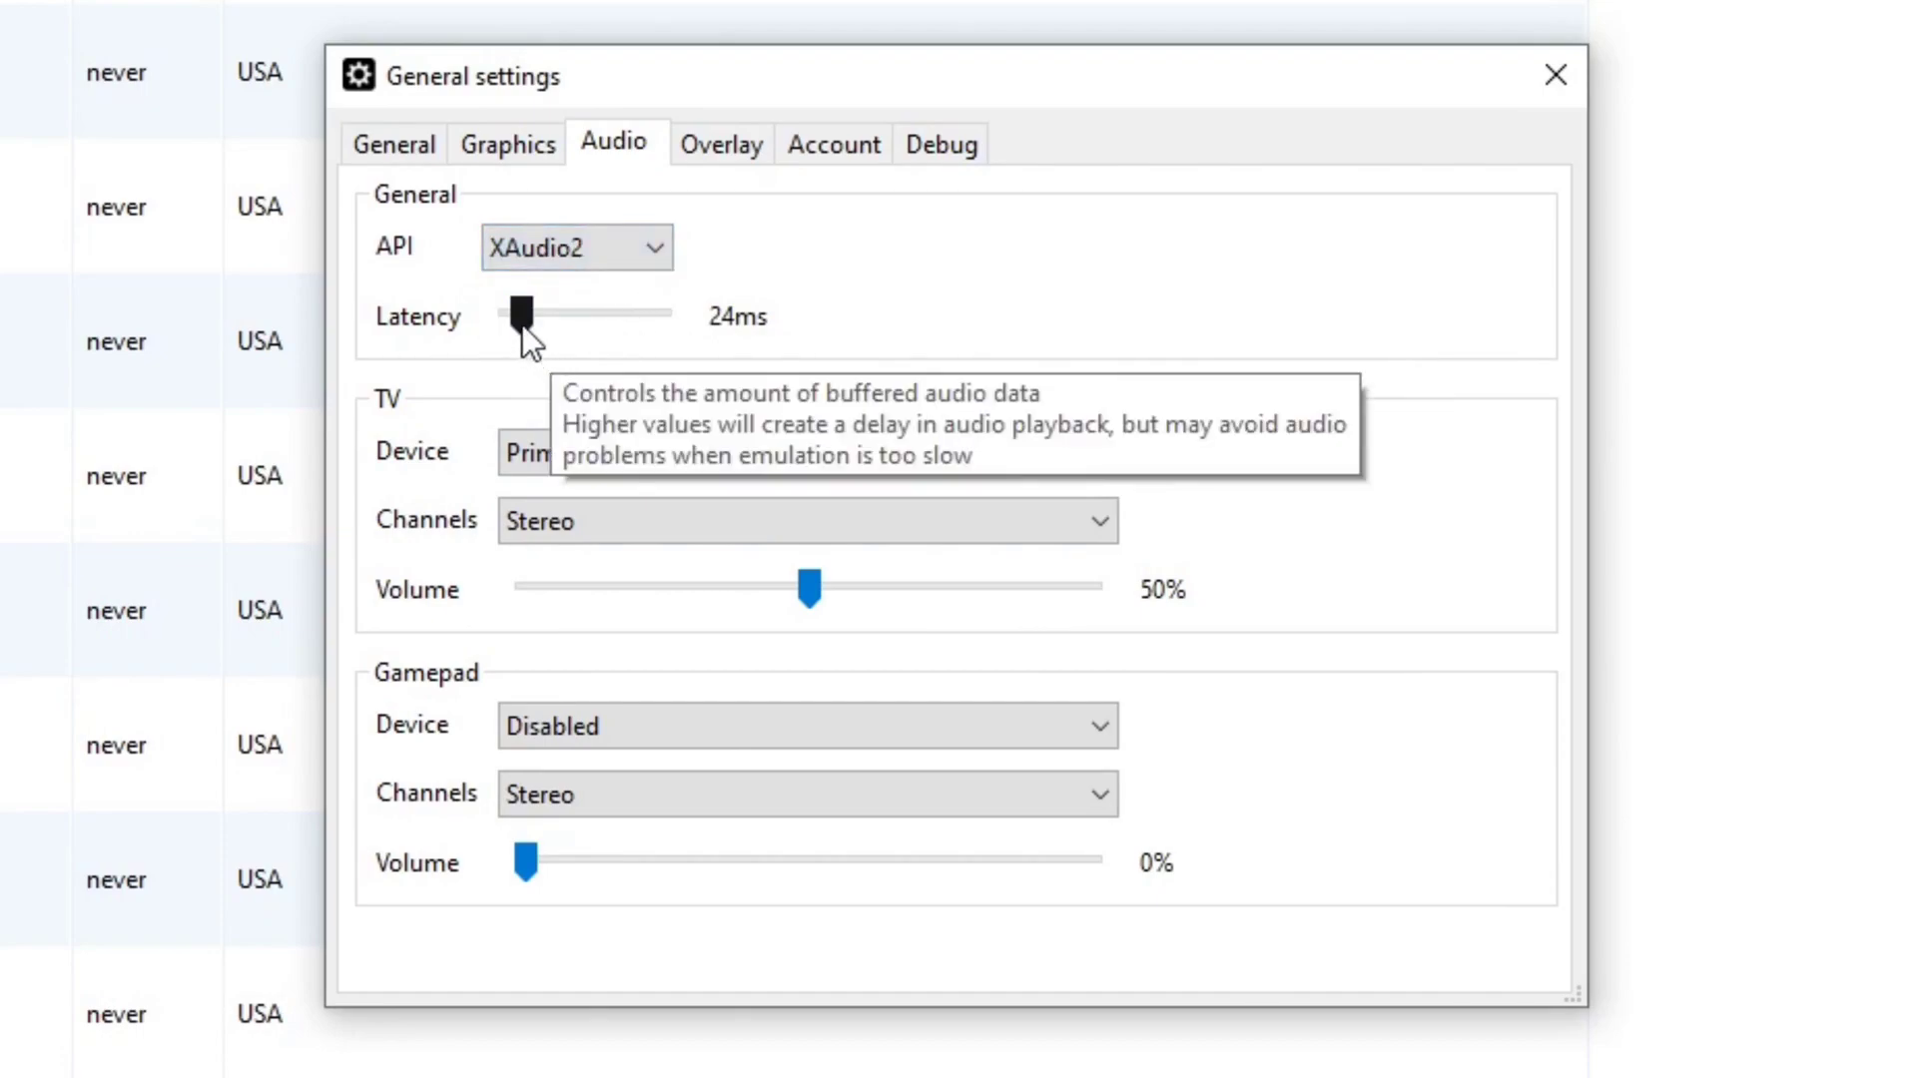
pyautogui.moveTo(519, 320)
pyautogui.mouseDown()
pyautogui.moveTo(536, 321)
pyautogui.moveTo(519, 321)
pyautogui.mouseUp()
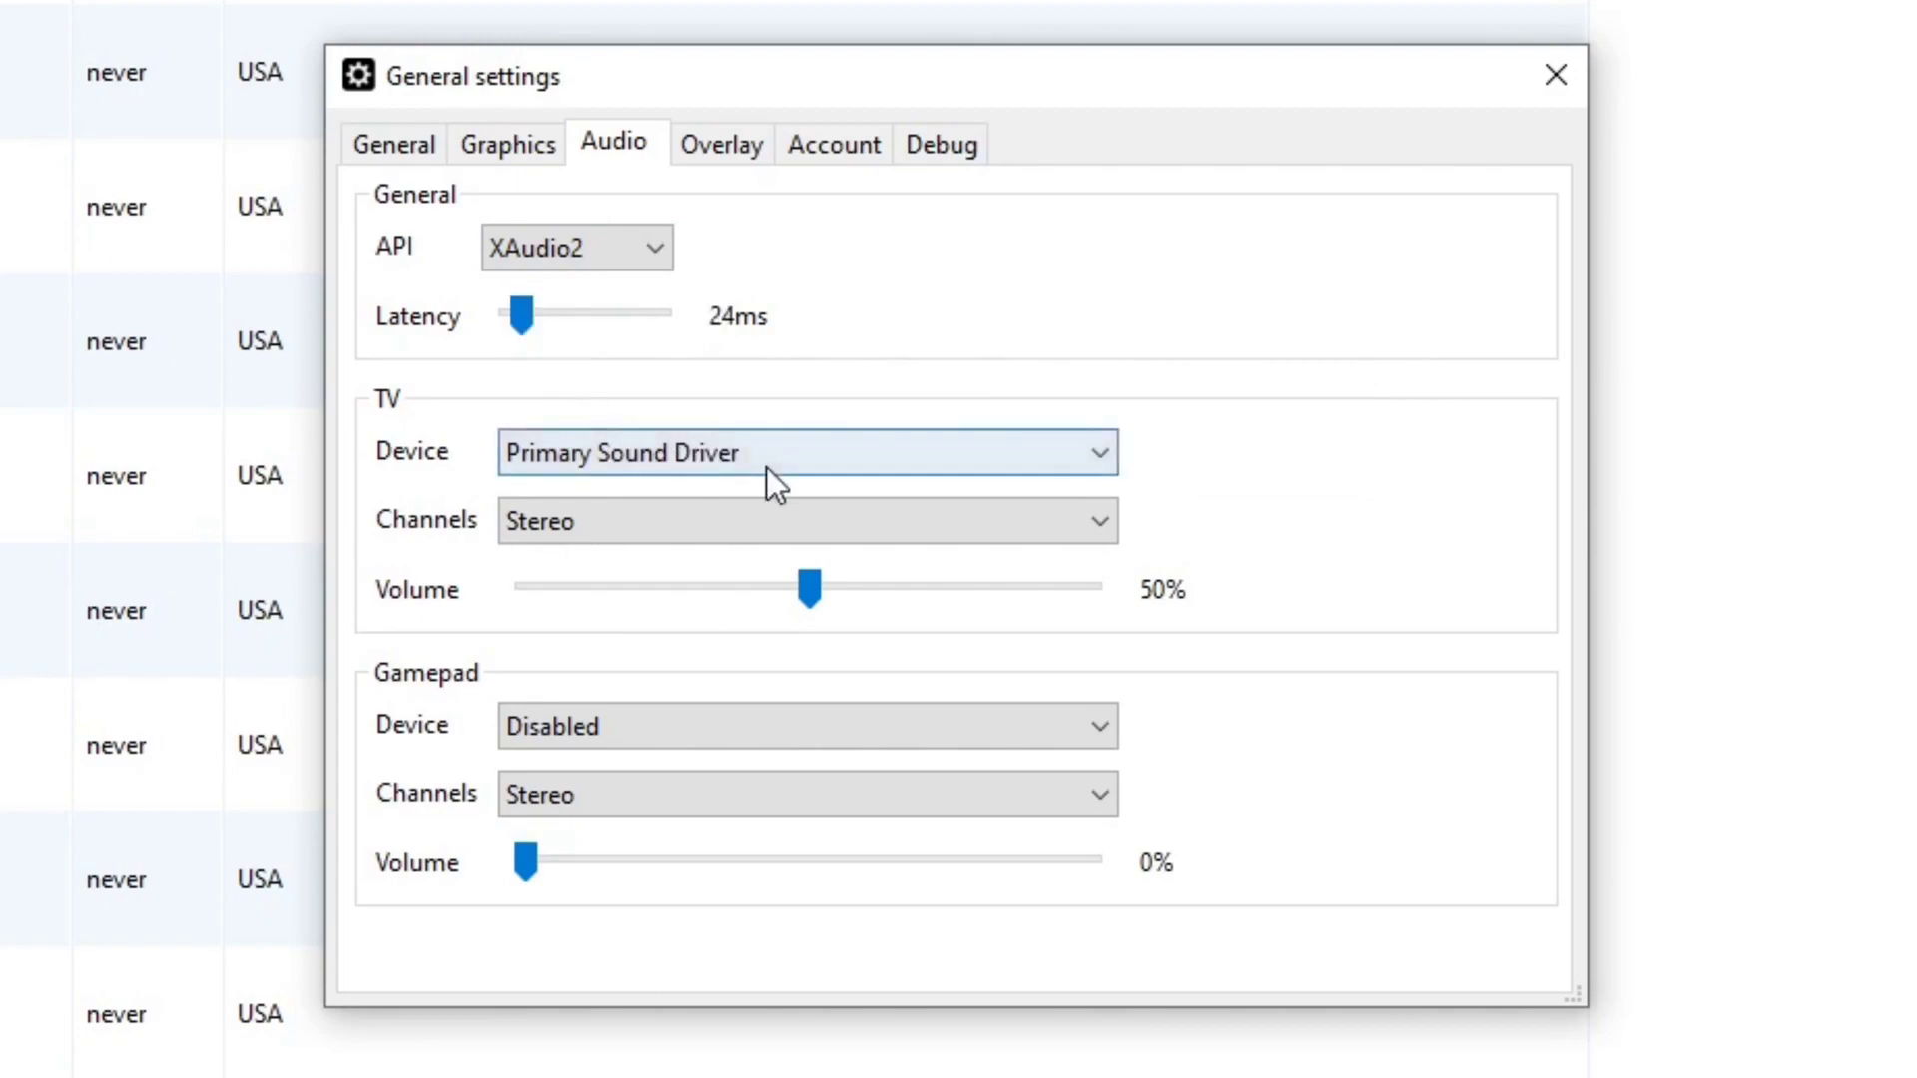
# Step: Set the Gamepad audio device to Primary Sound Driver and its volume to 50%
pyautogui.click(948, 741)
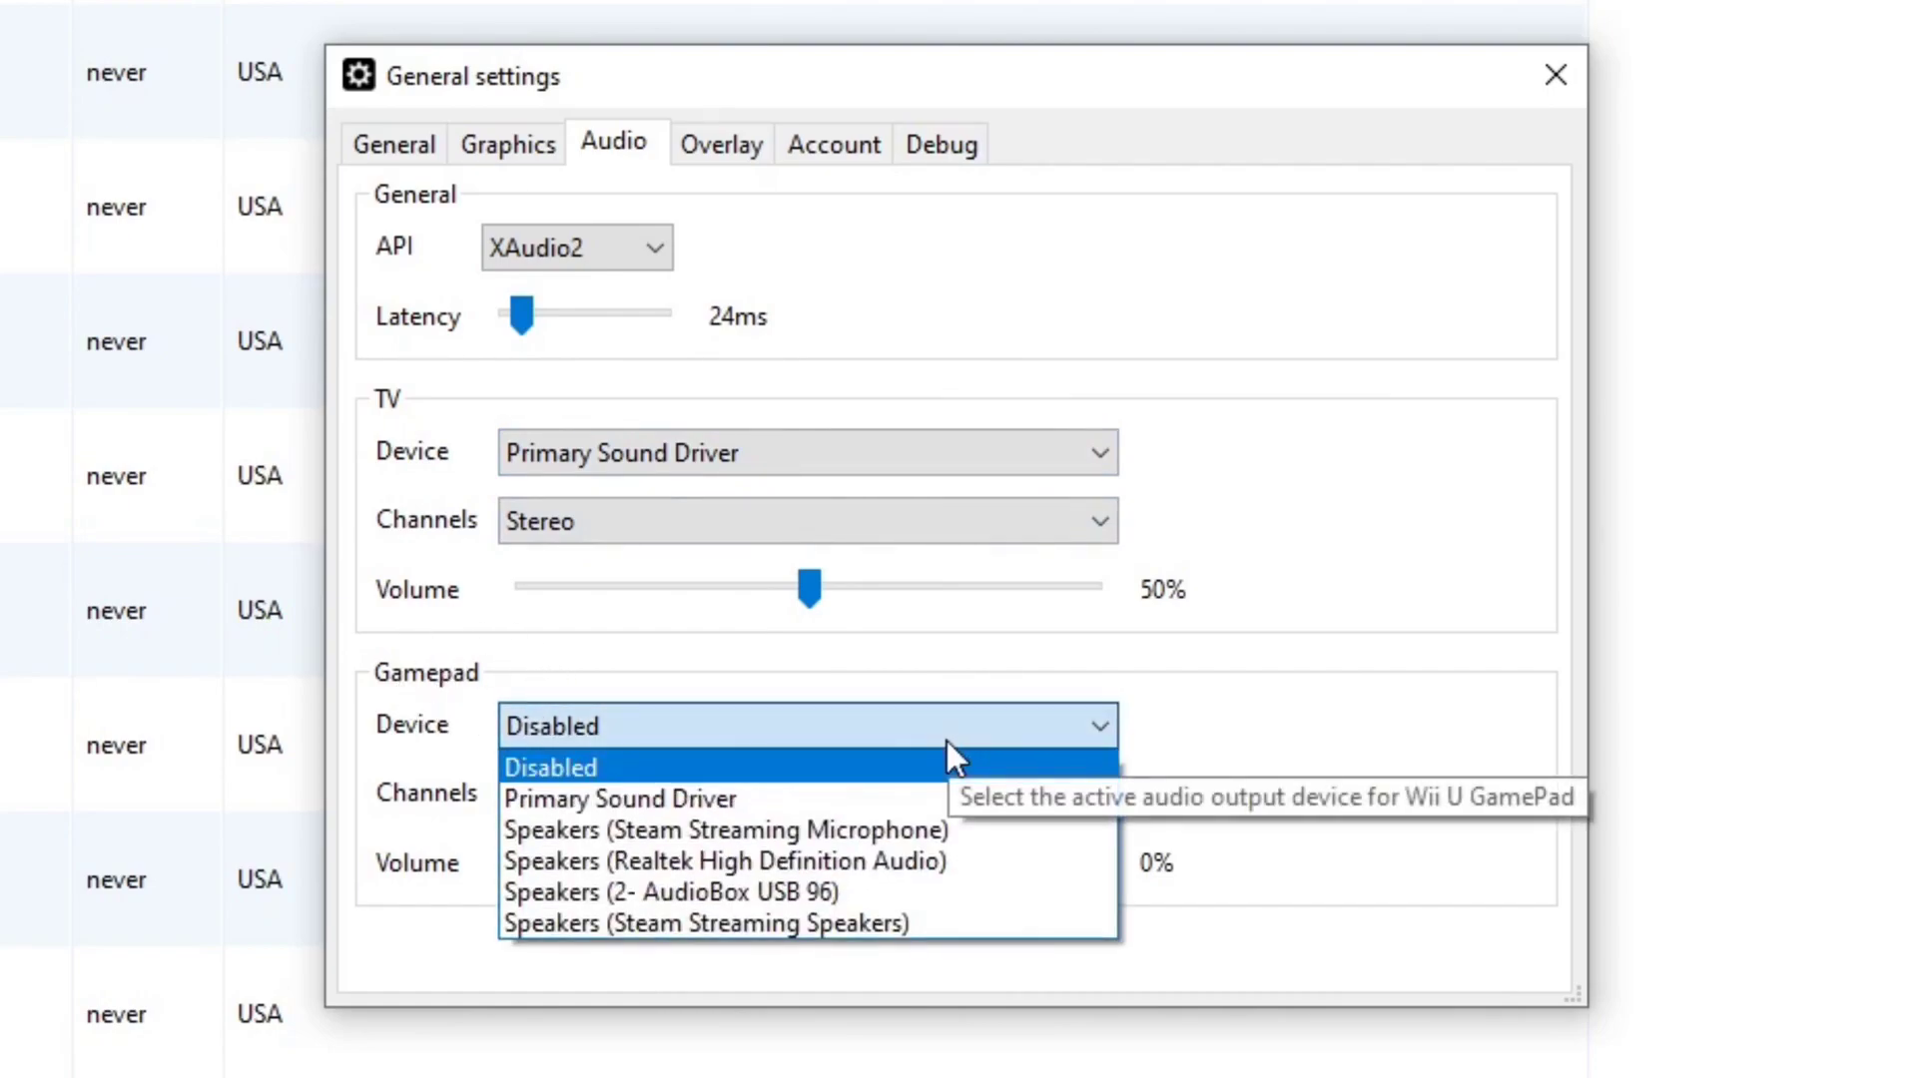
pyautogui.click(728, 805)
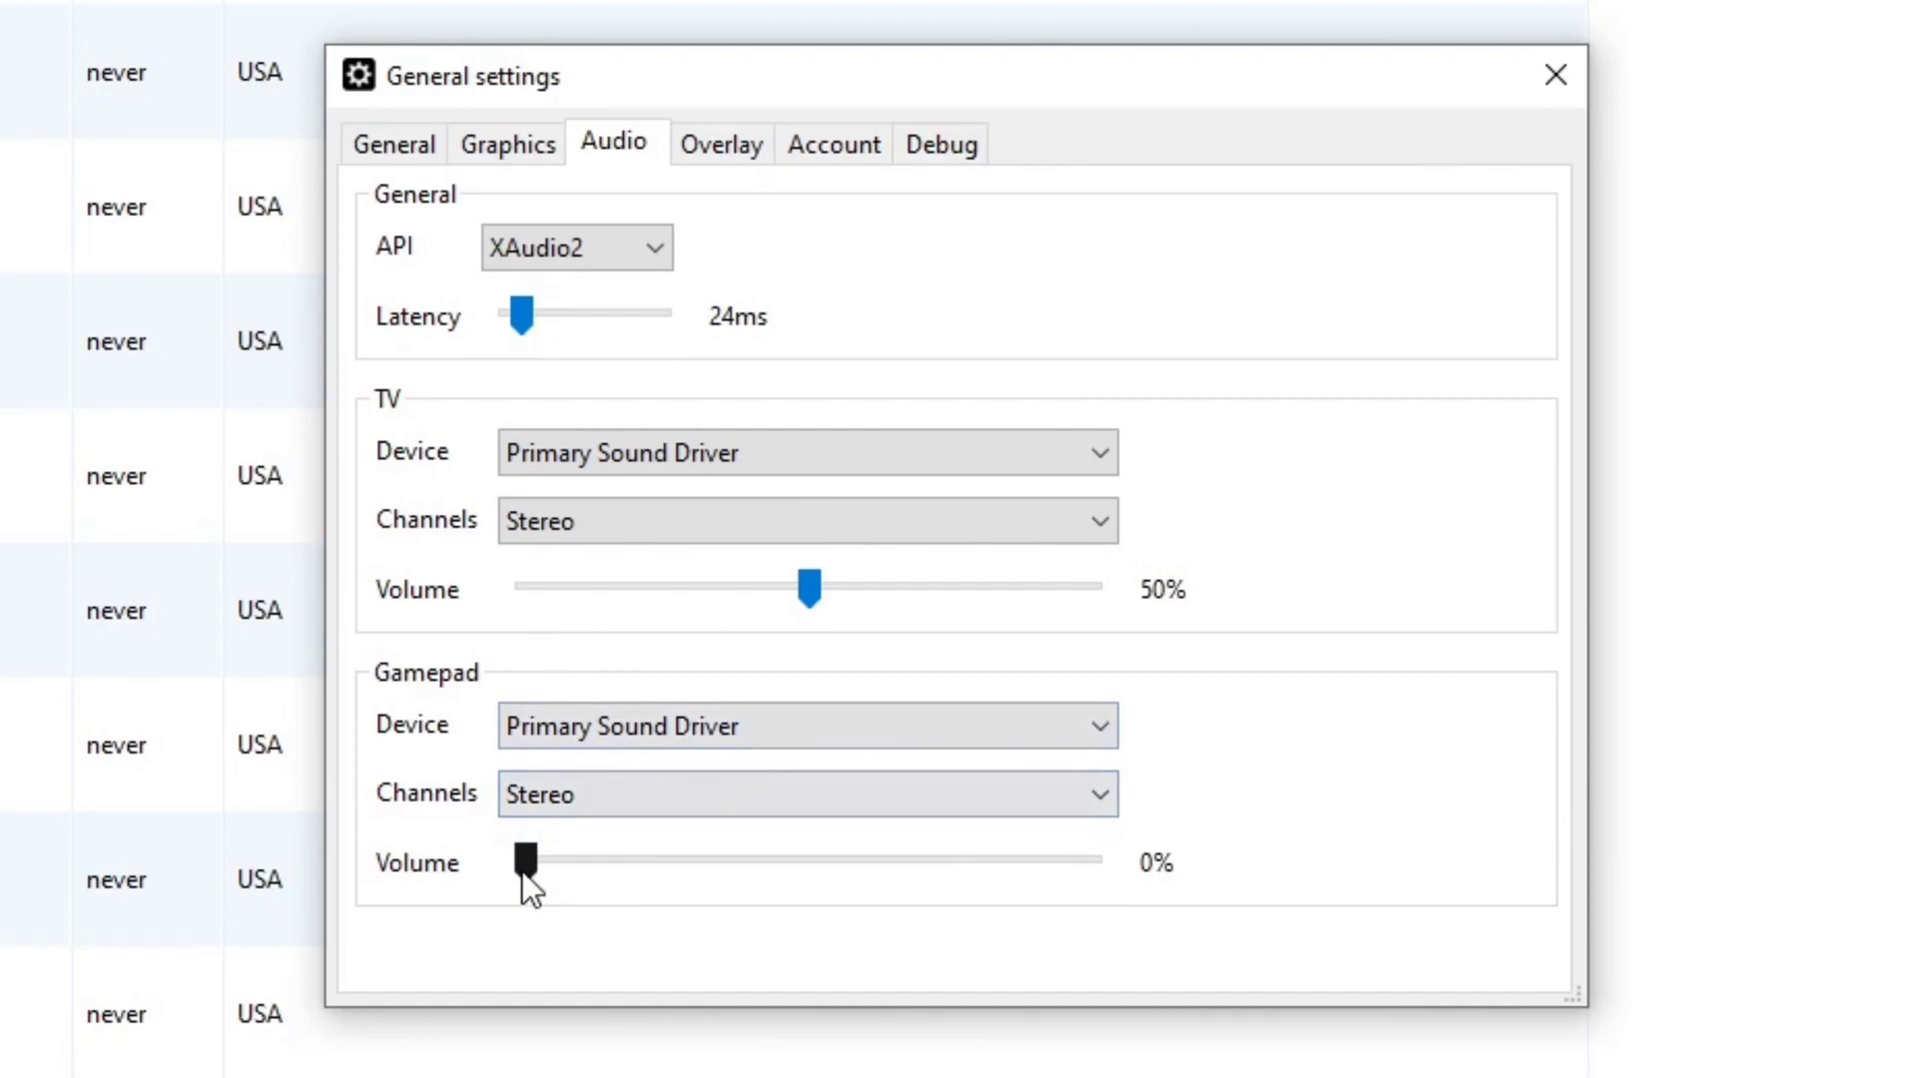
pyautogui.moveTo(530, 869); pyautogui.dragTo(811, 872)
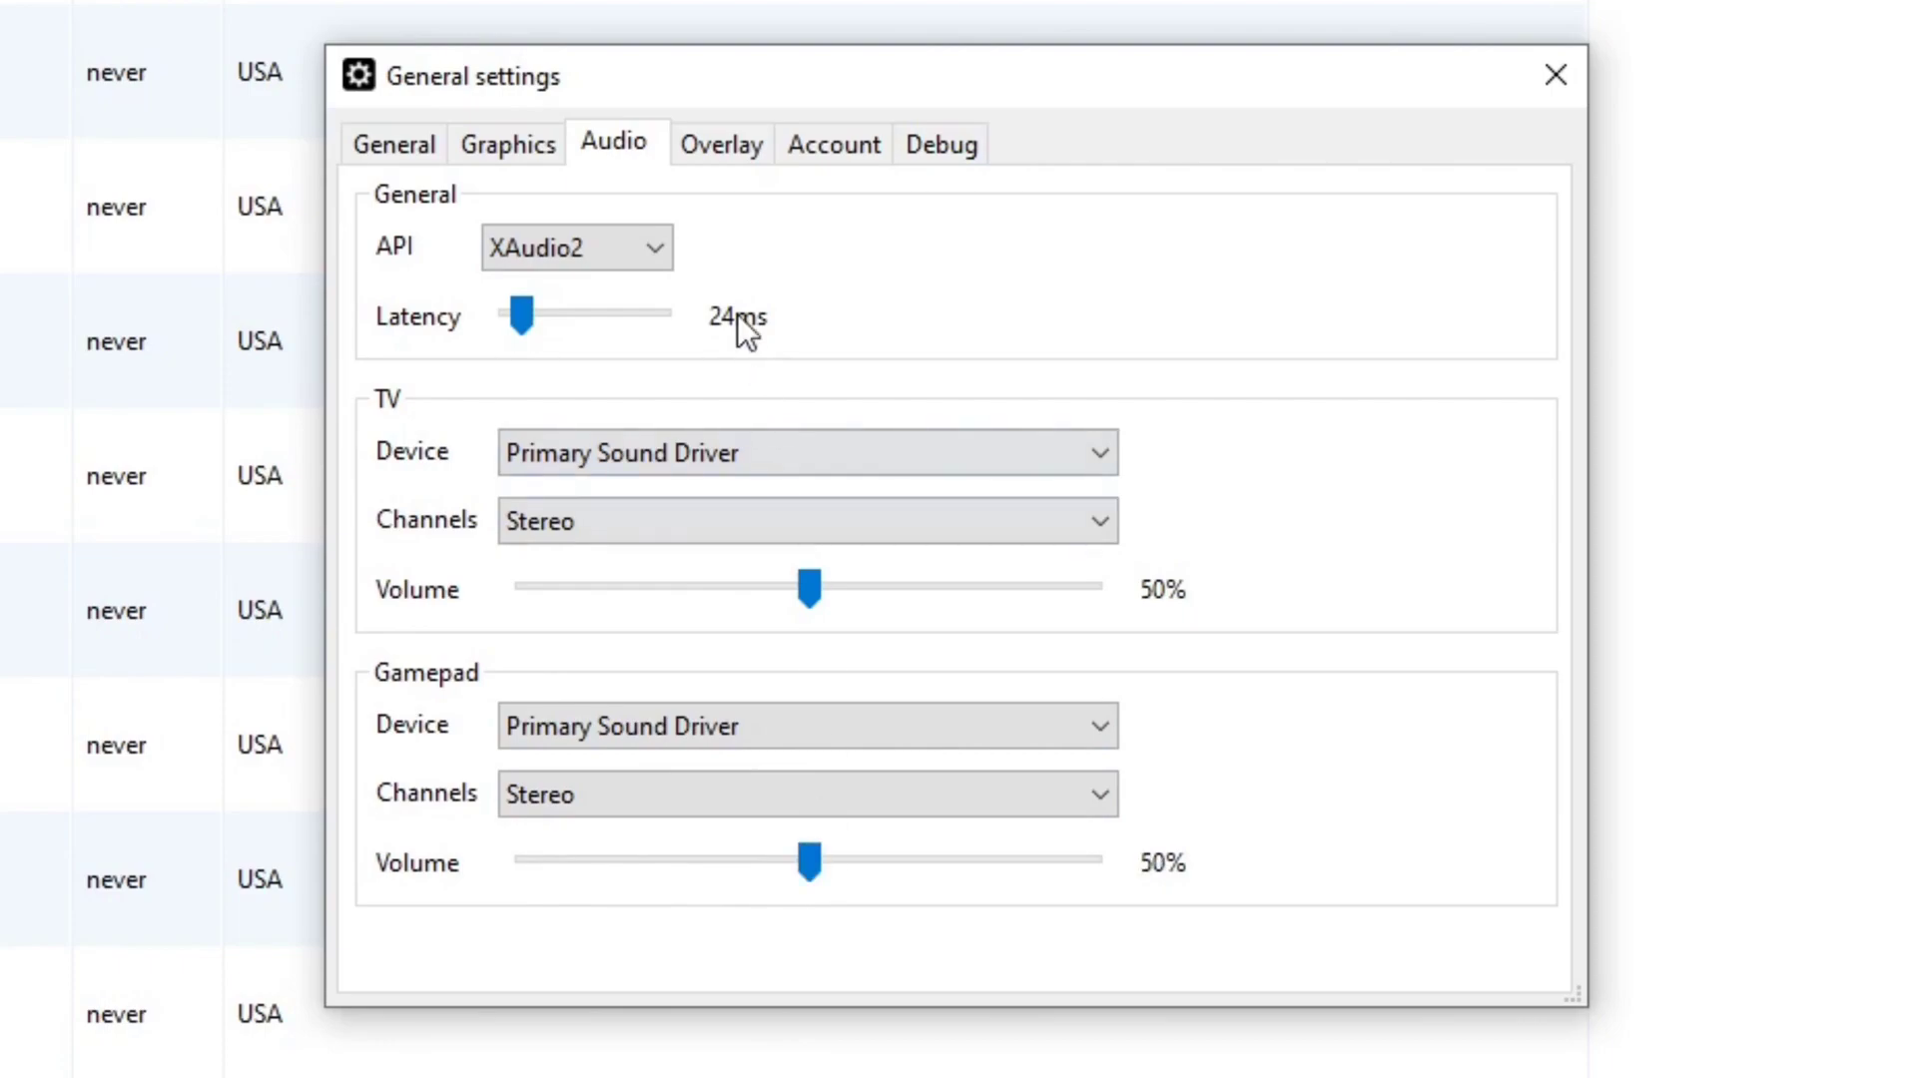
# Step: Examine the overlay and notification settings, including the position choices and text colours of both
pyautogui.click(721, 147)
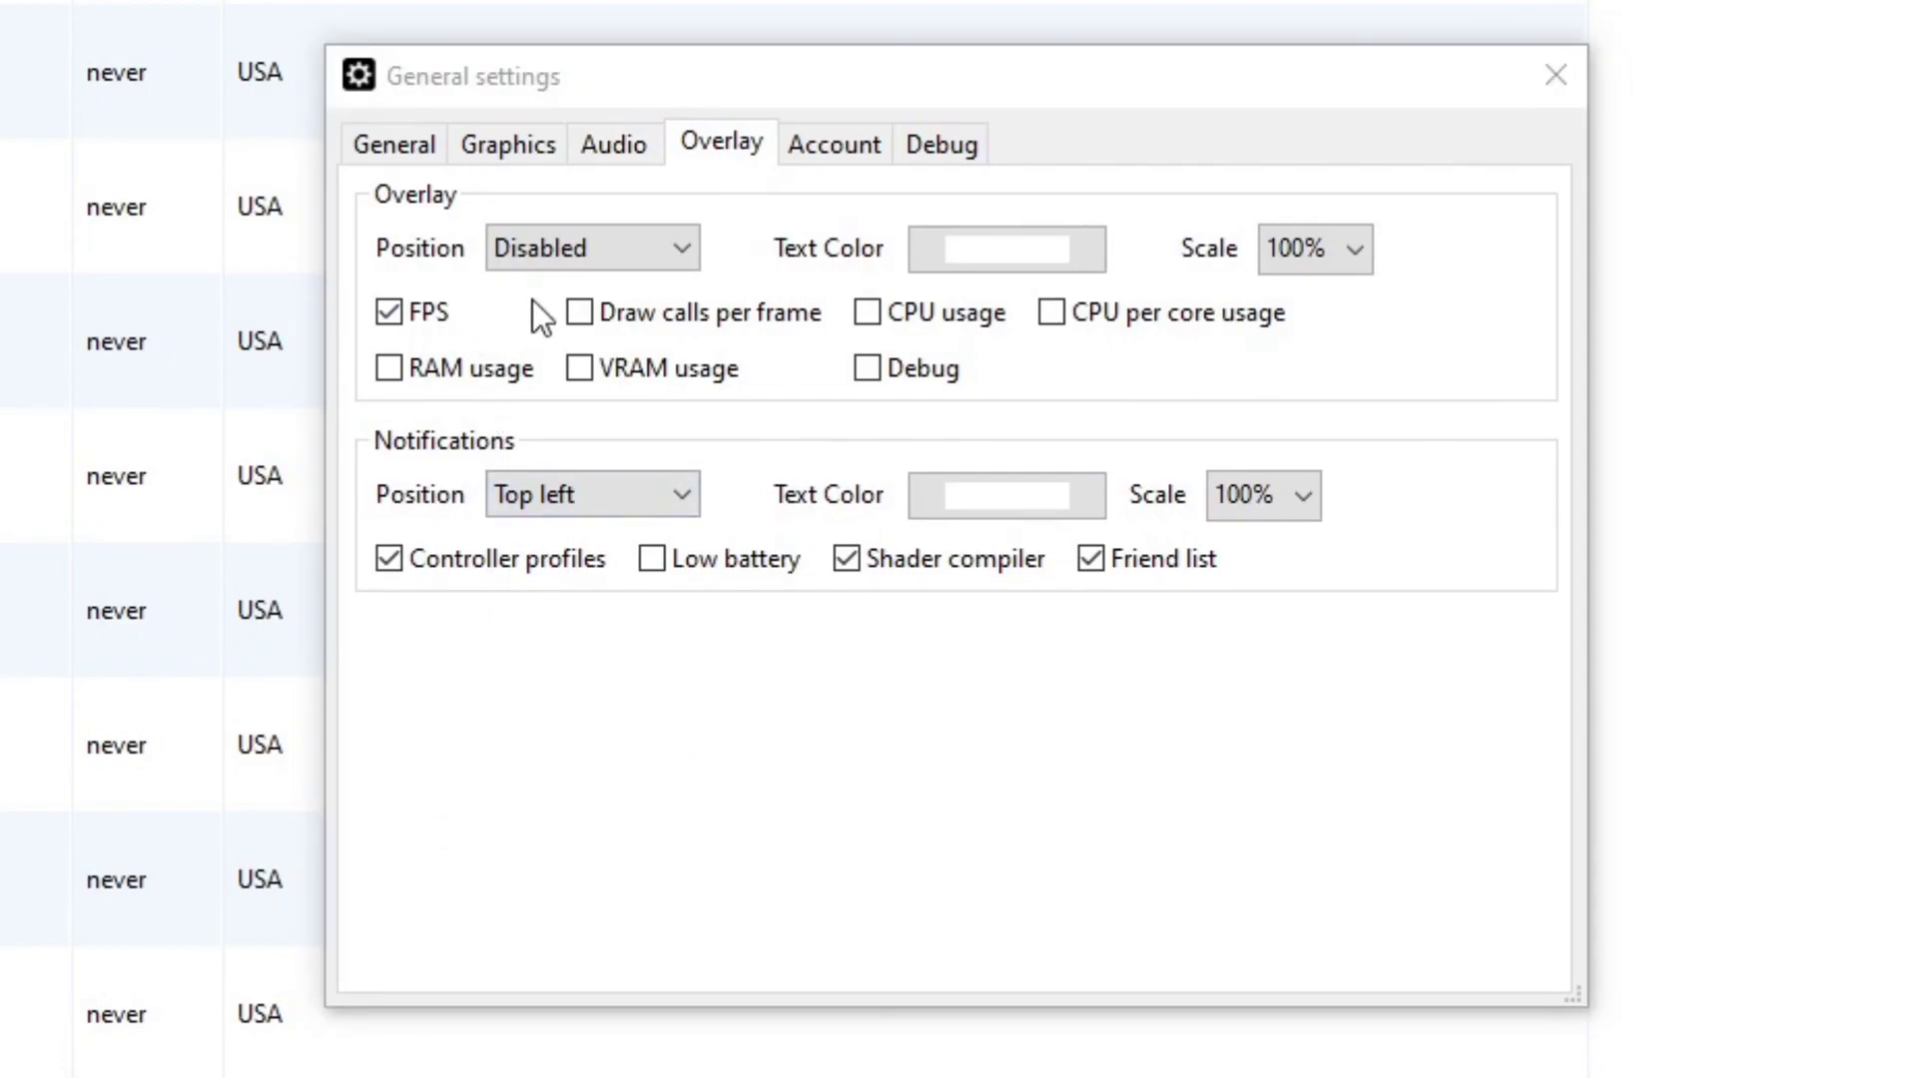
pyautogui.click(674, 248)
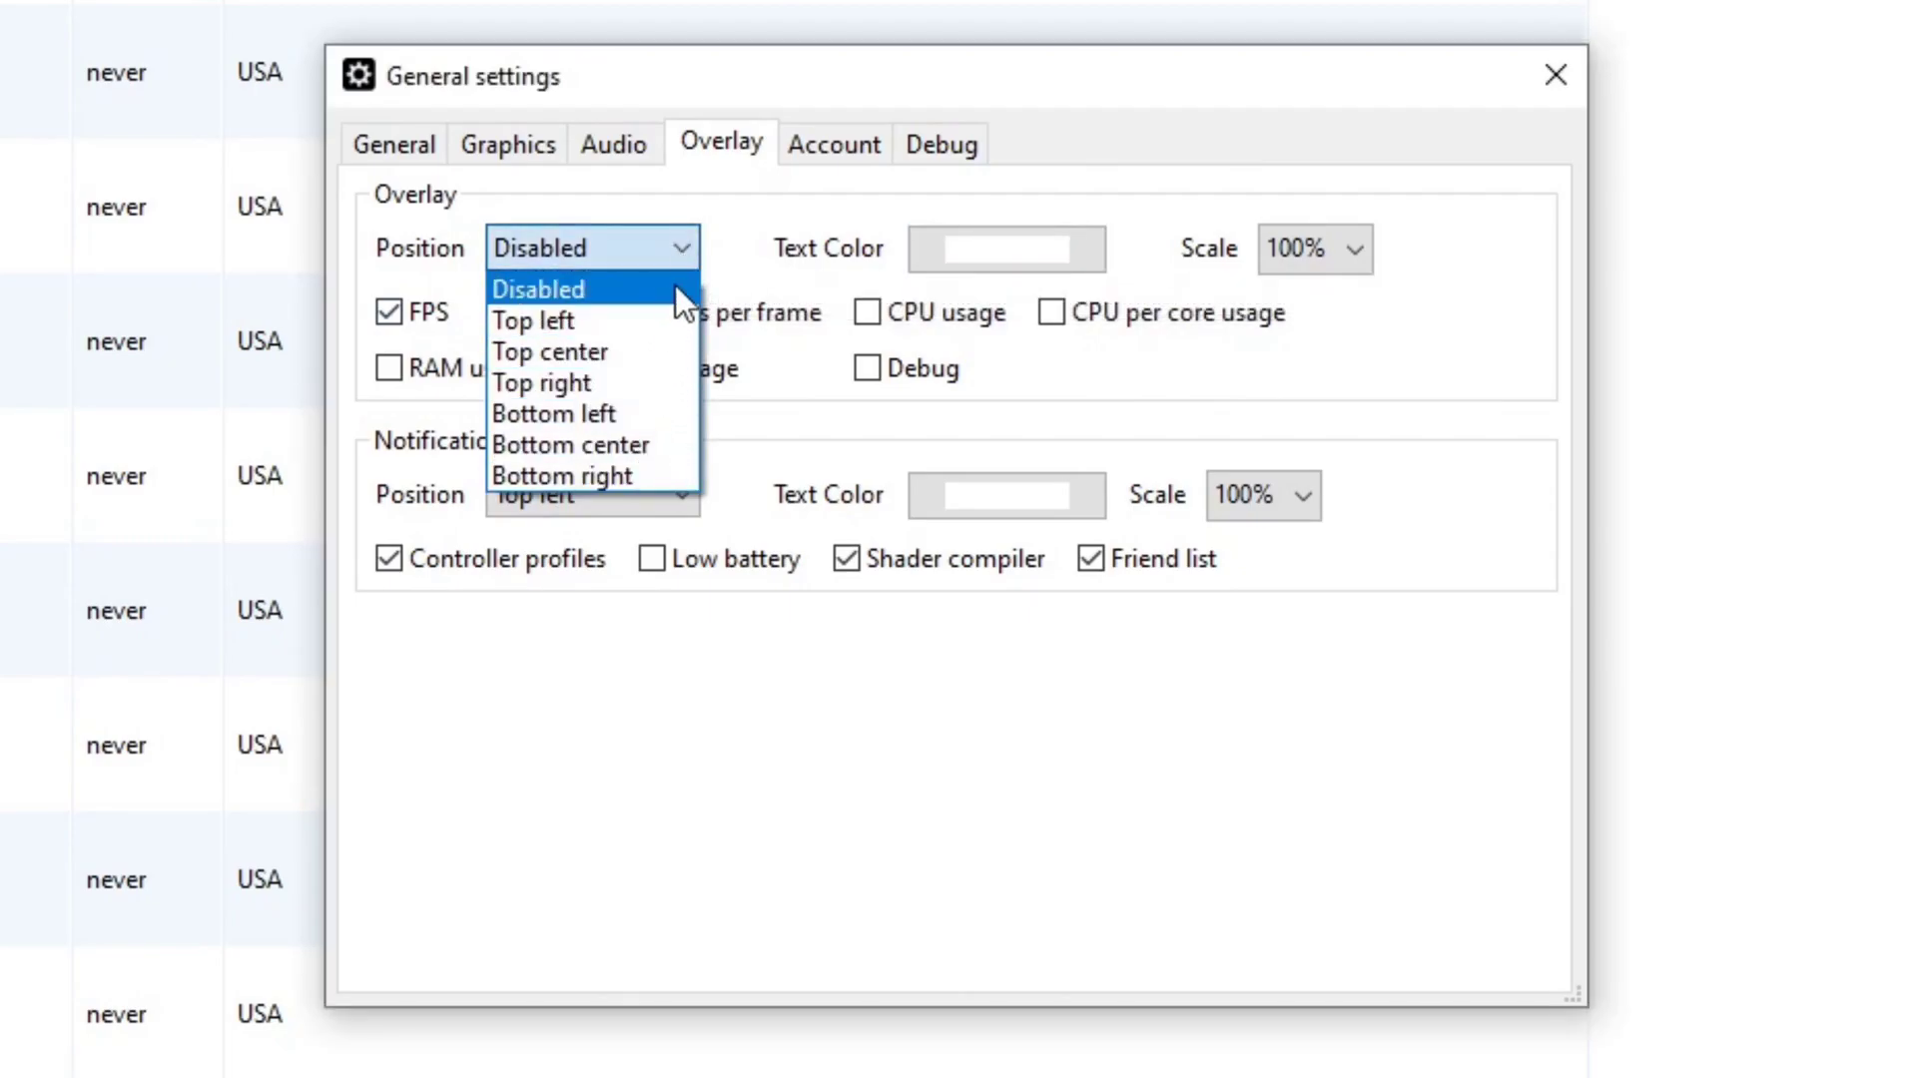
pyautogui.click(1042, 250)
pyautogui.click(1043, 250)
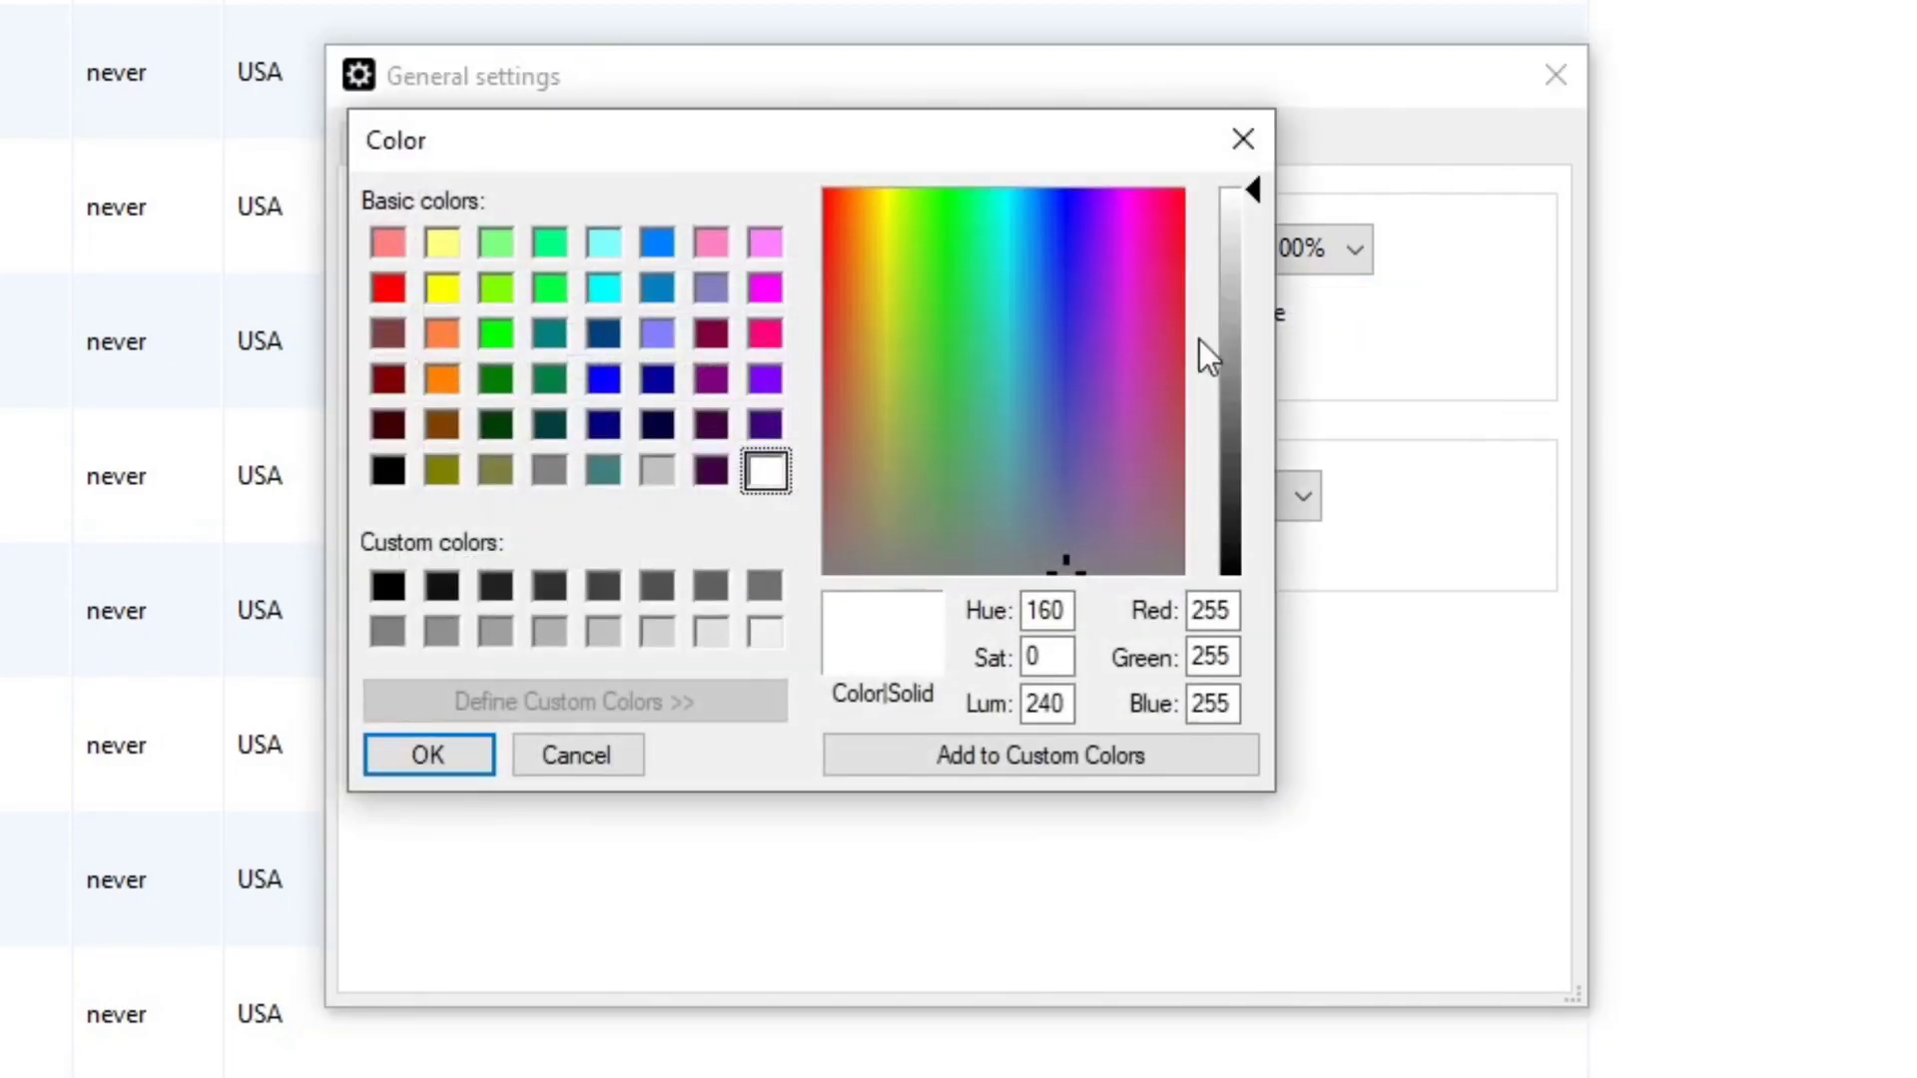
pyautogui.click(1245, 140)
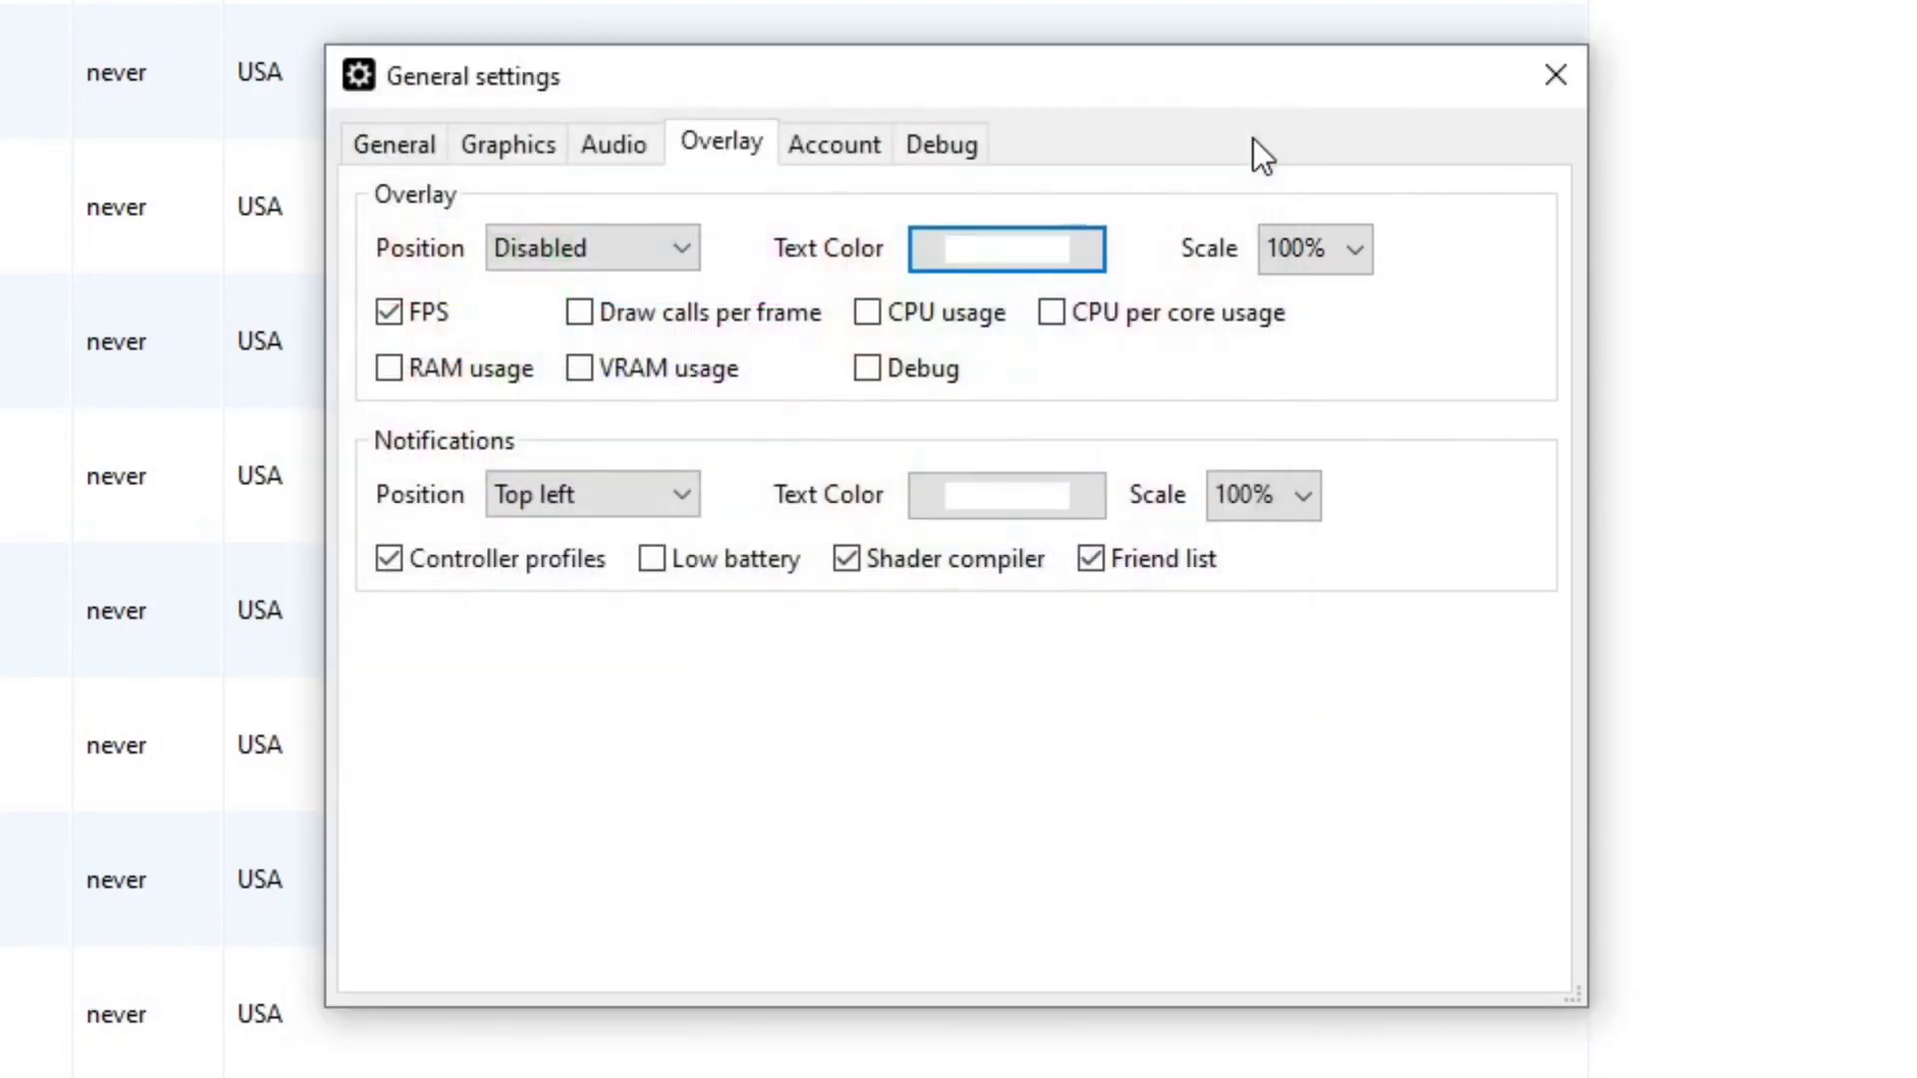
pyautogui.click(698, 488)
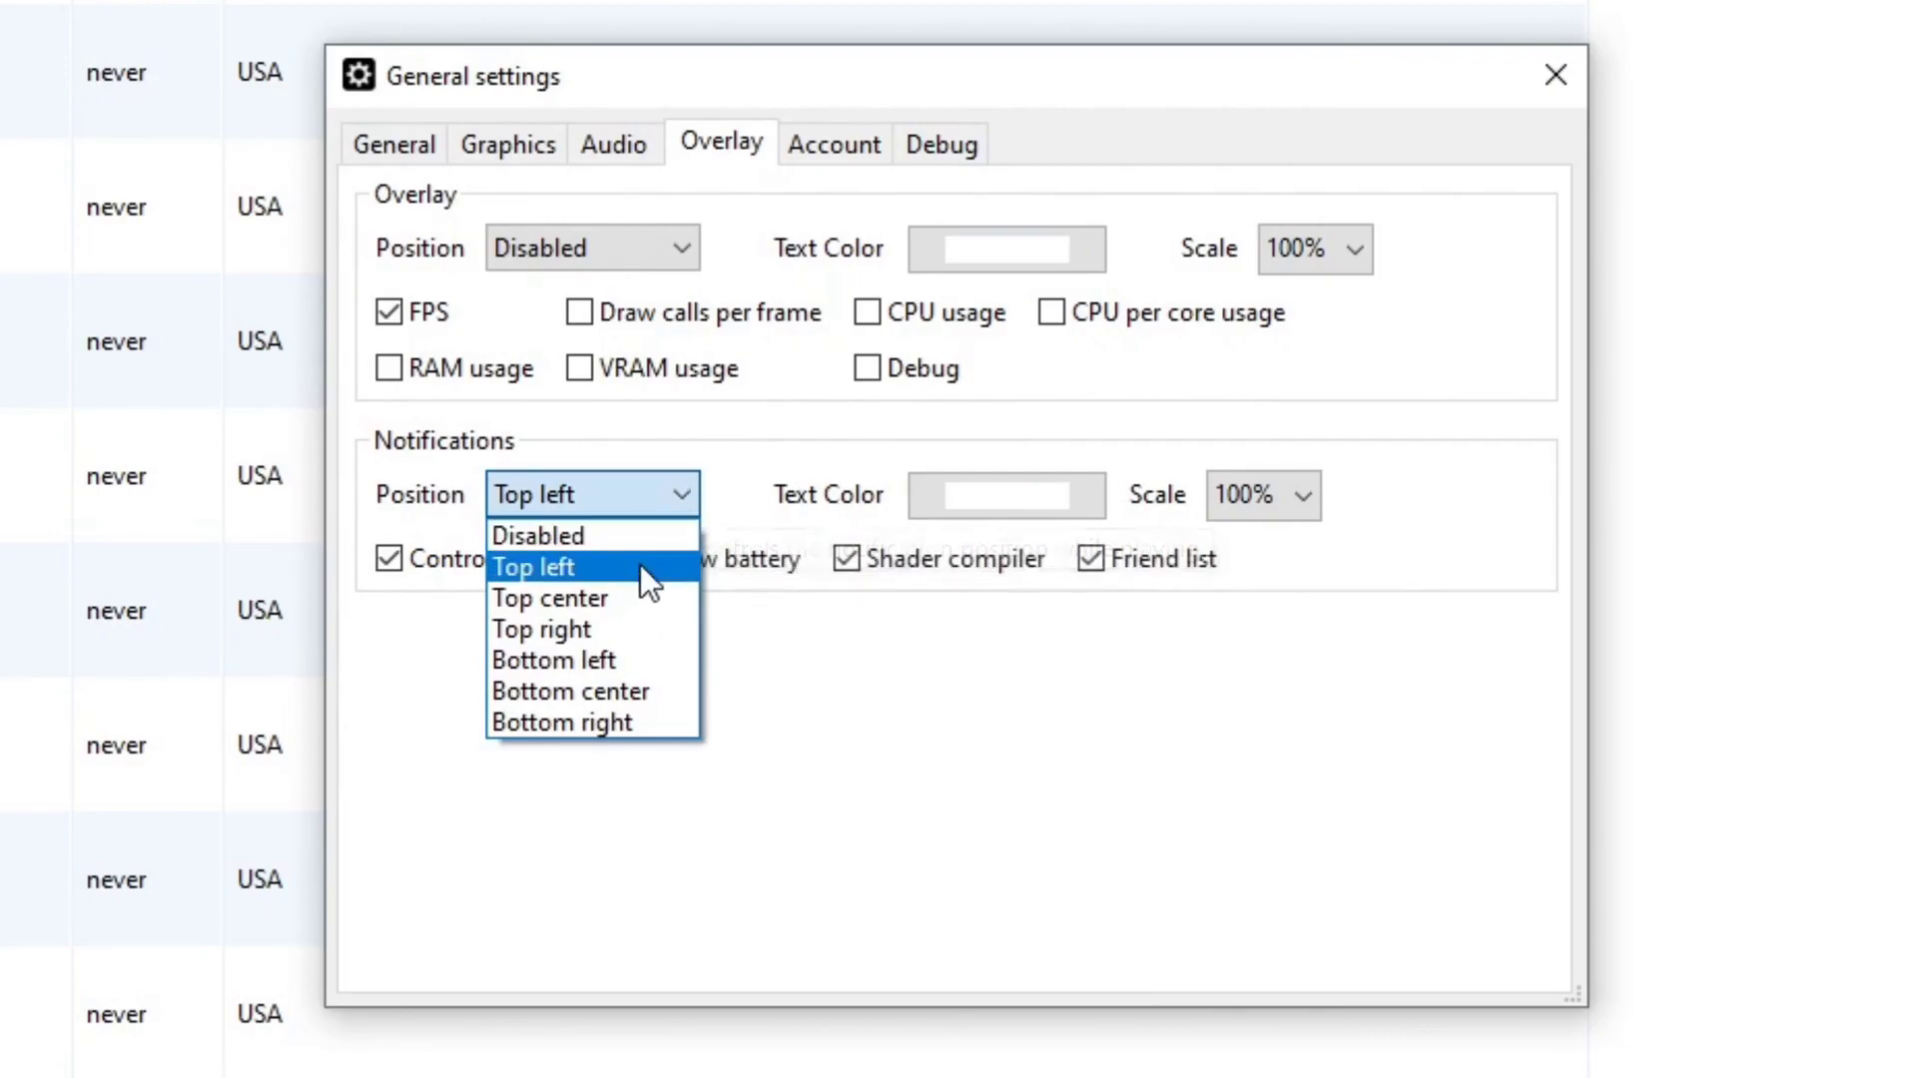
pyautogui.click(988, 494)
pyautogui.click(990, 495)
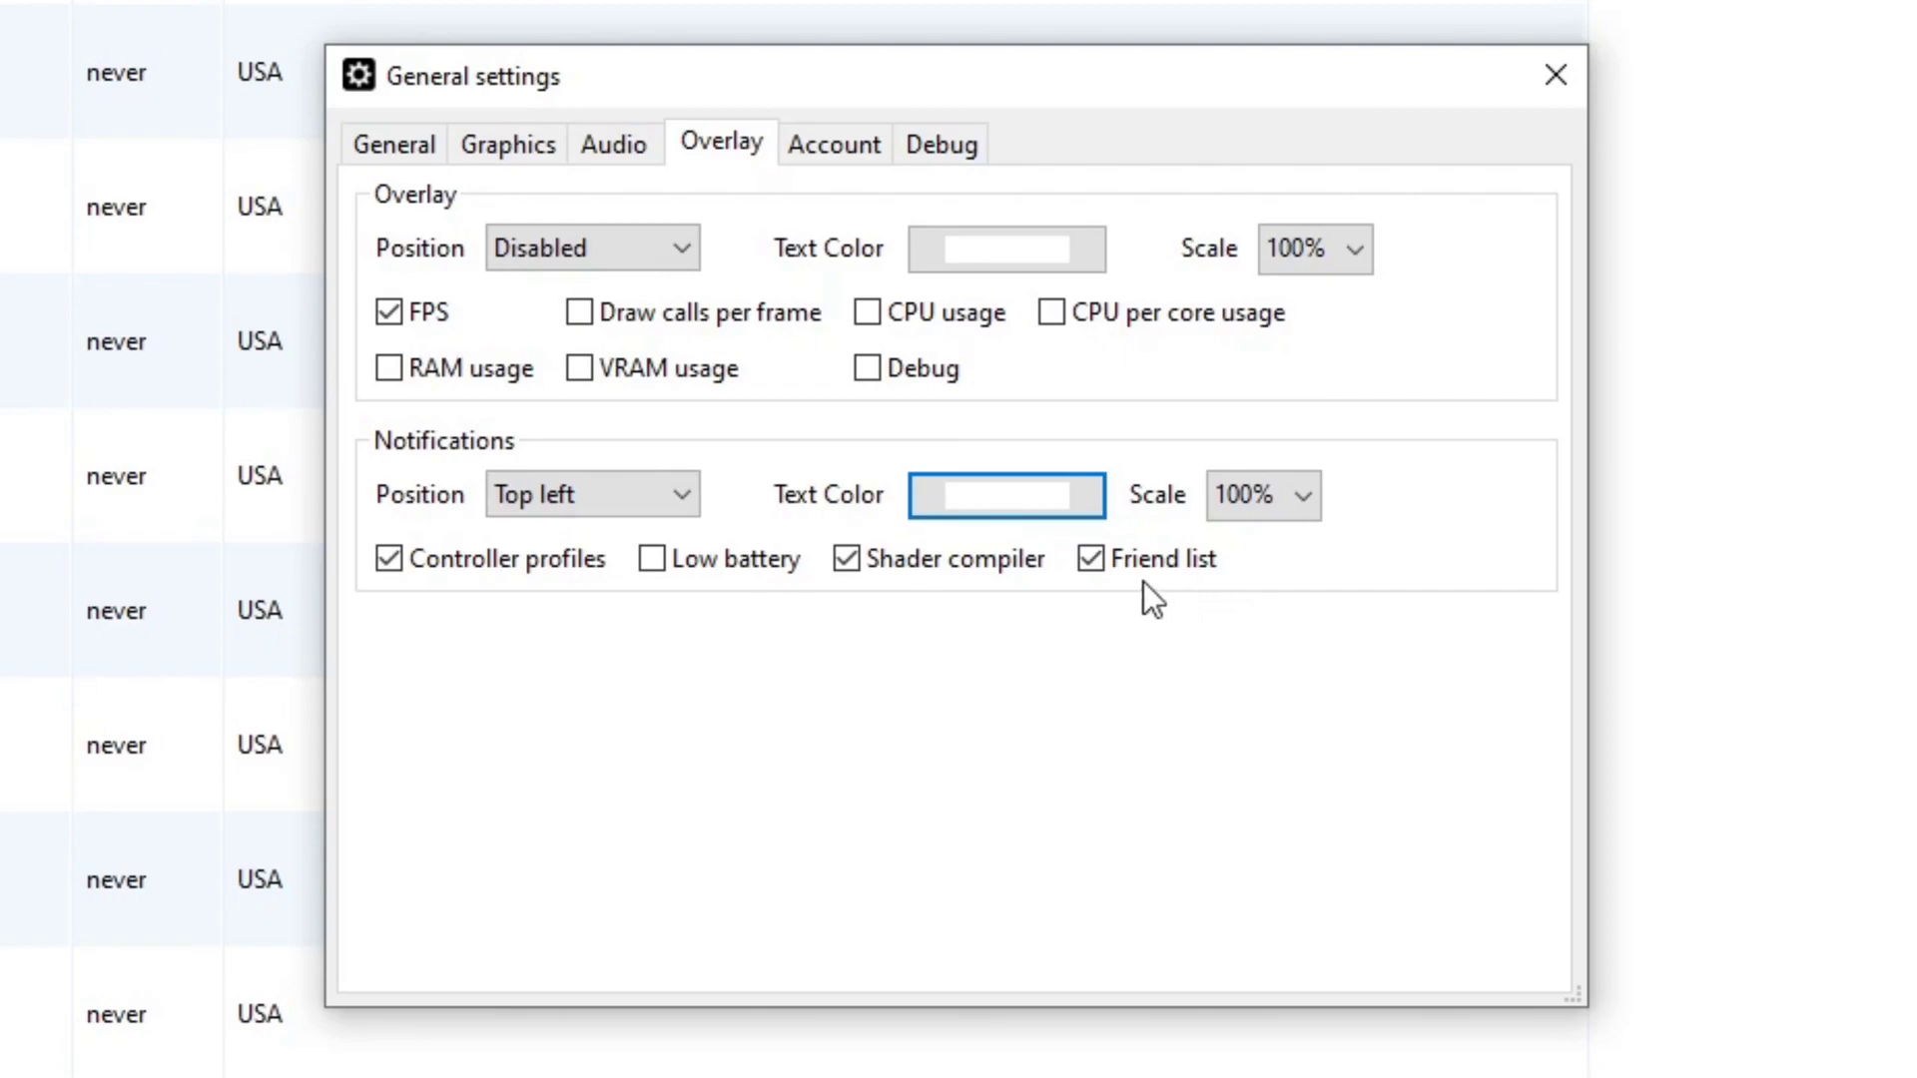
# Step: Look over the account settings, the new account form and the crash dump option, then close the general settings
pyautogui.click(825, 160)
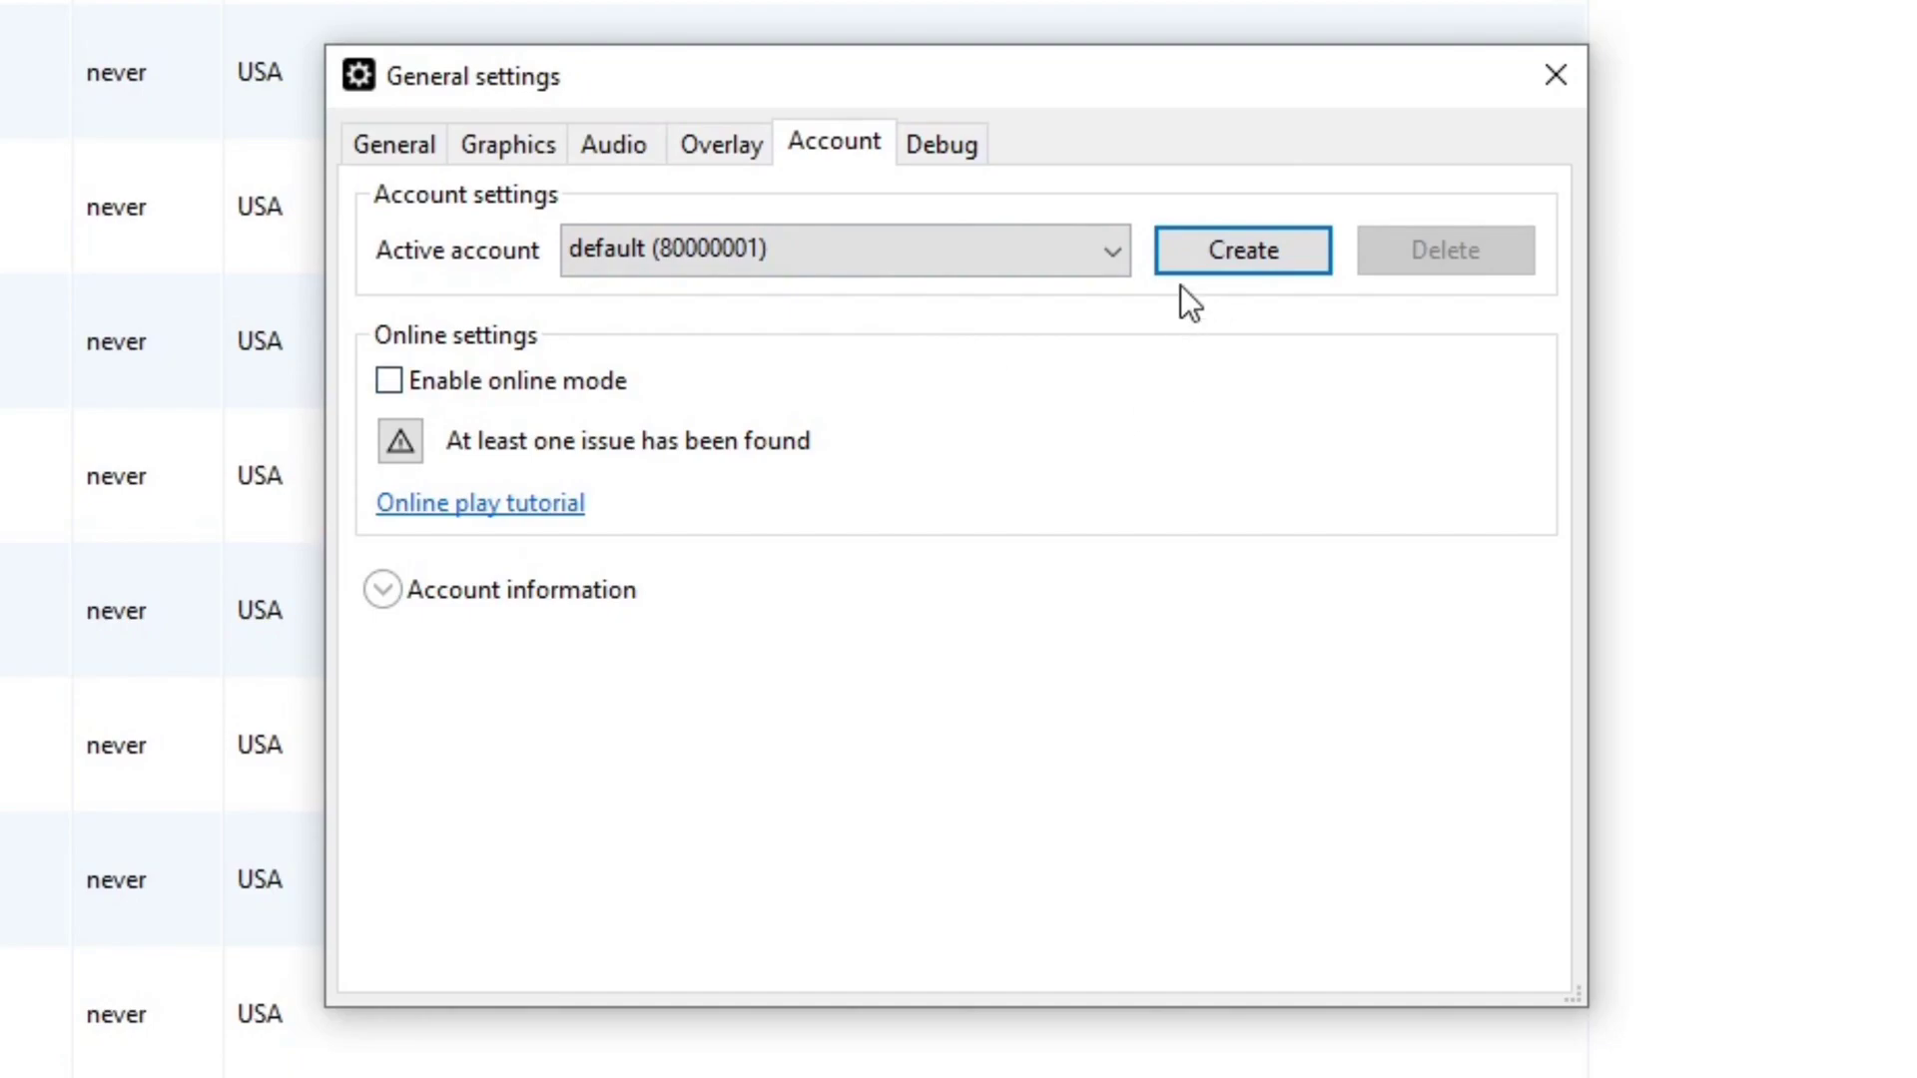
pyautogui.click(1246, 254)
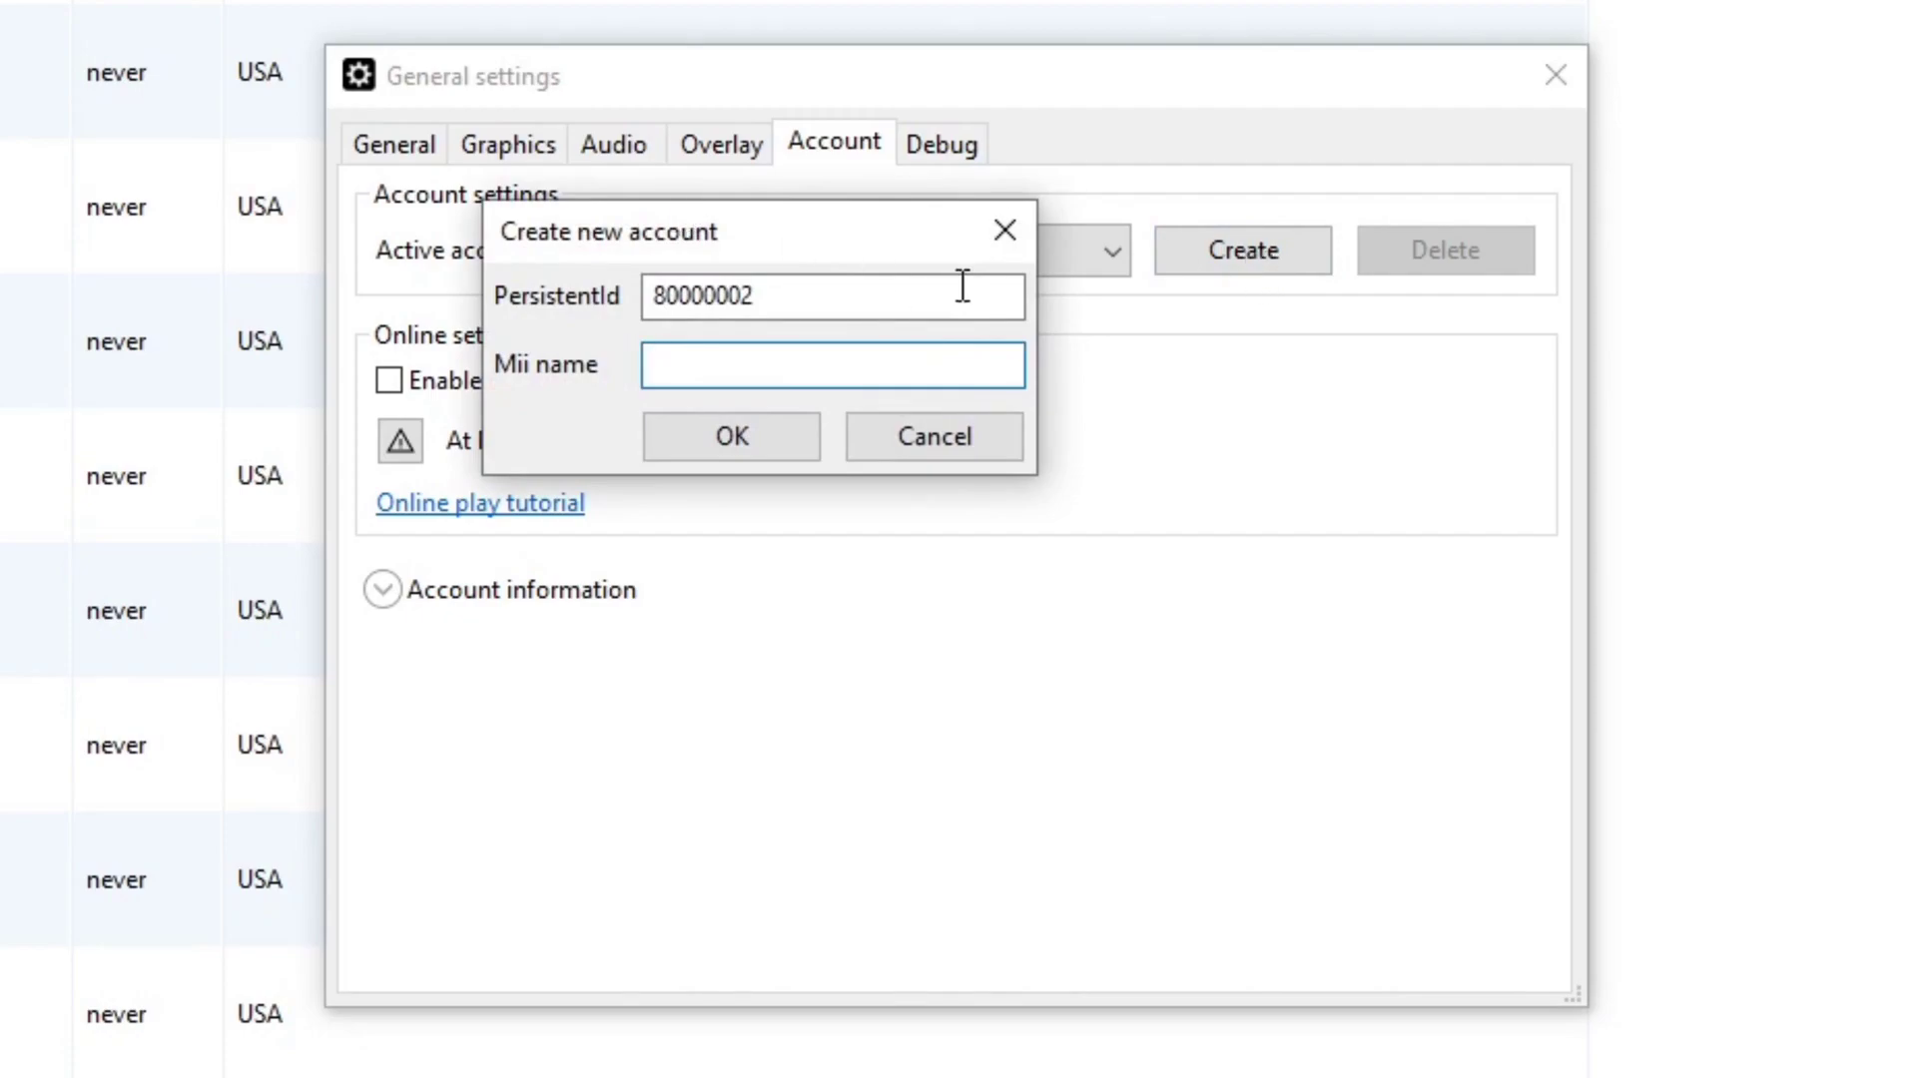
pyautogui.click(1004, 236)
pyautogui.click(941, 160)
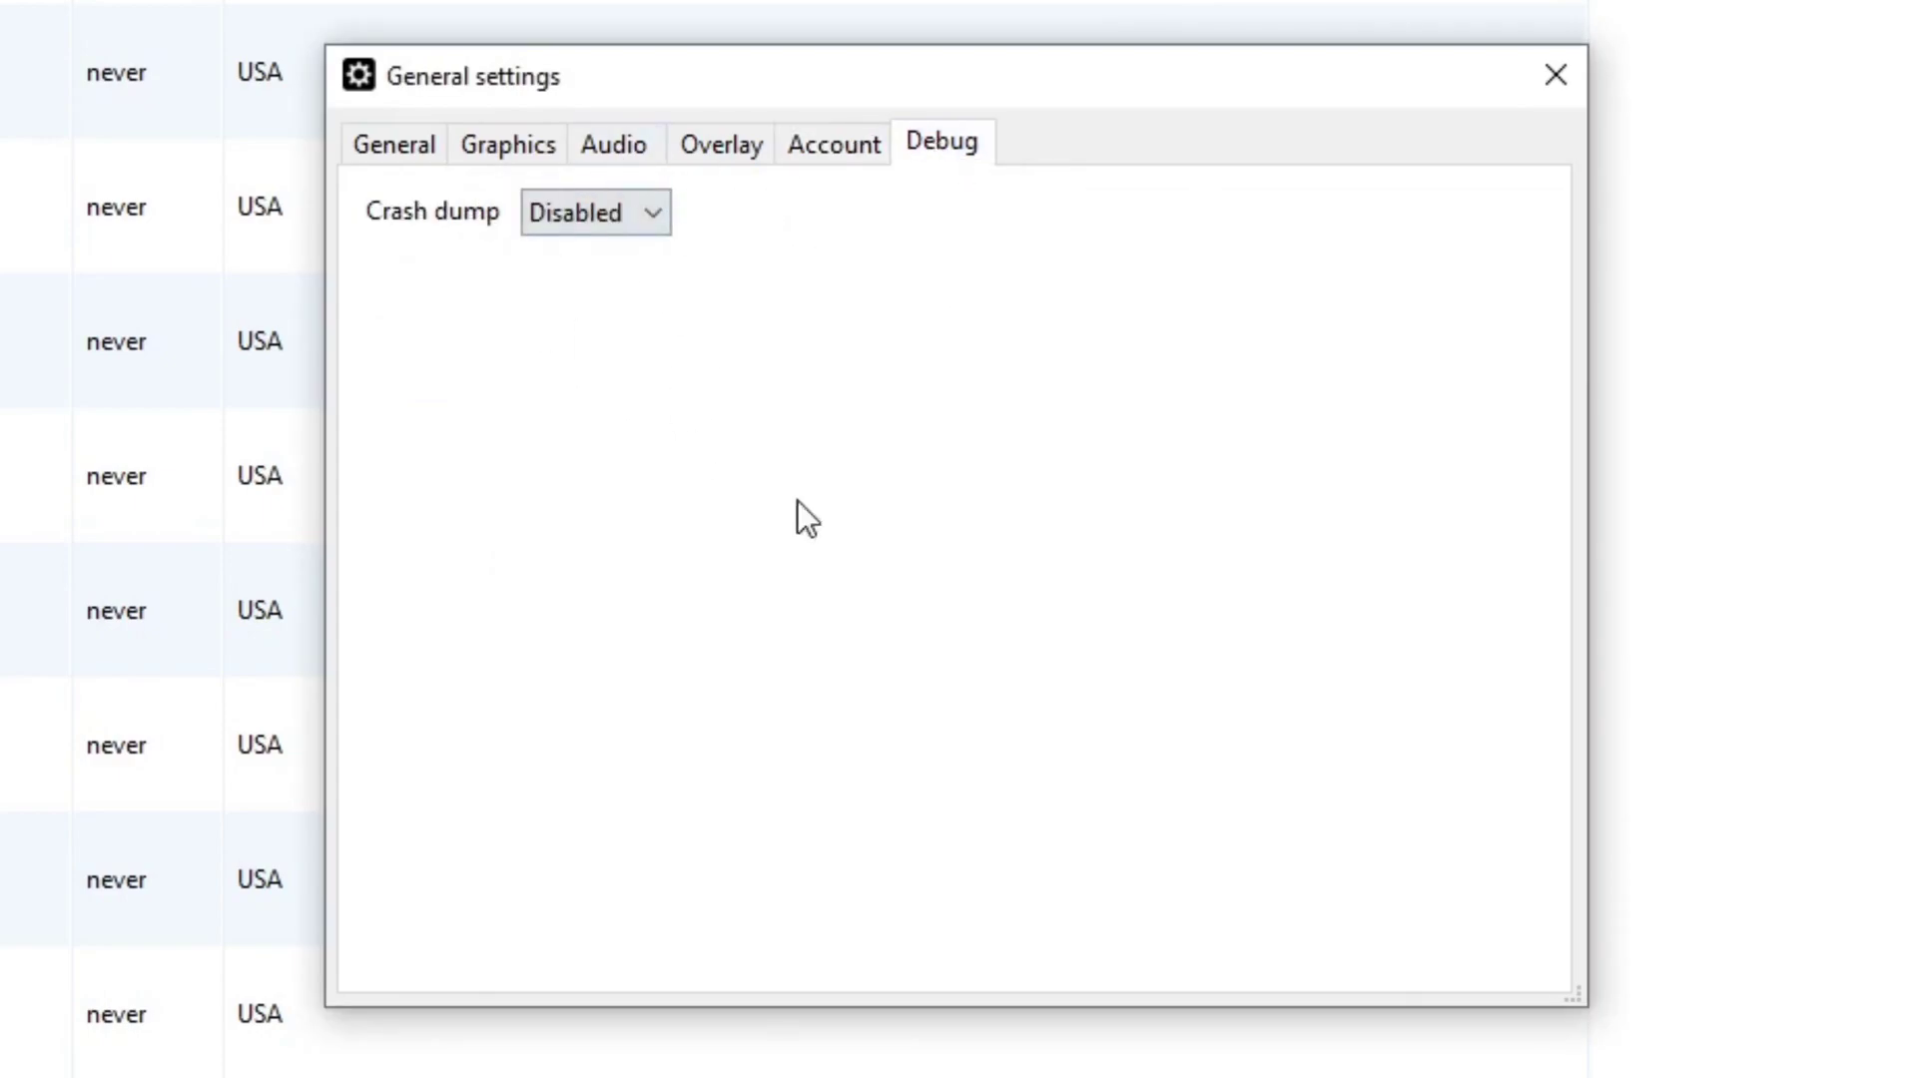
pyautogui.click(1555, 75)
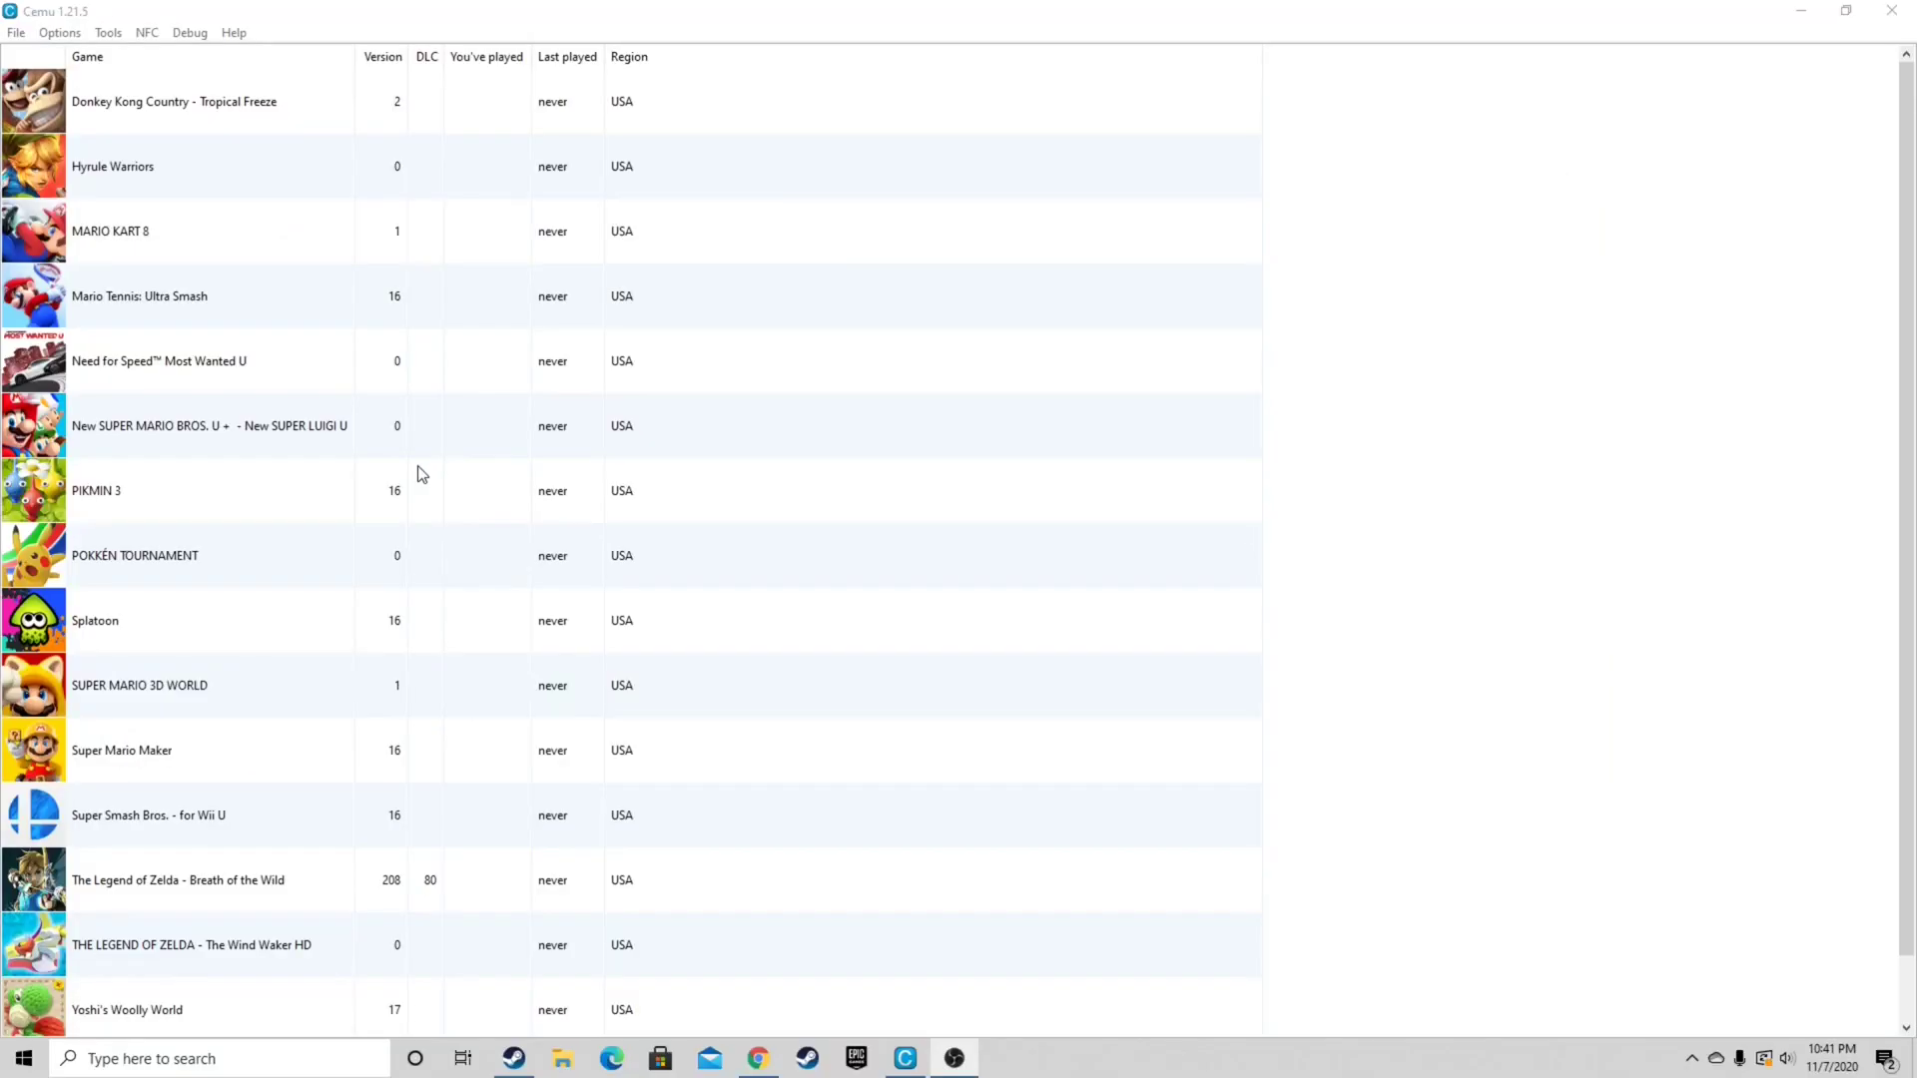
# Step: Enable the experimental Async compile (Vulkan) option
pyautogui.click(189, 33)
pyautogui.moveTo(182, 134)
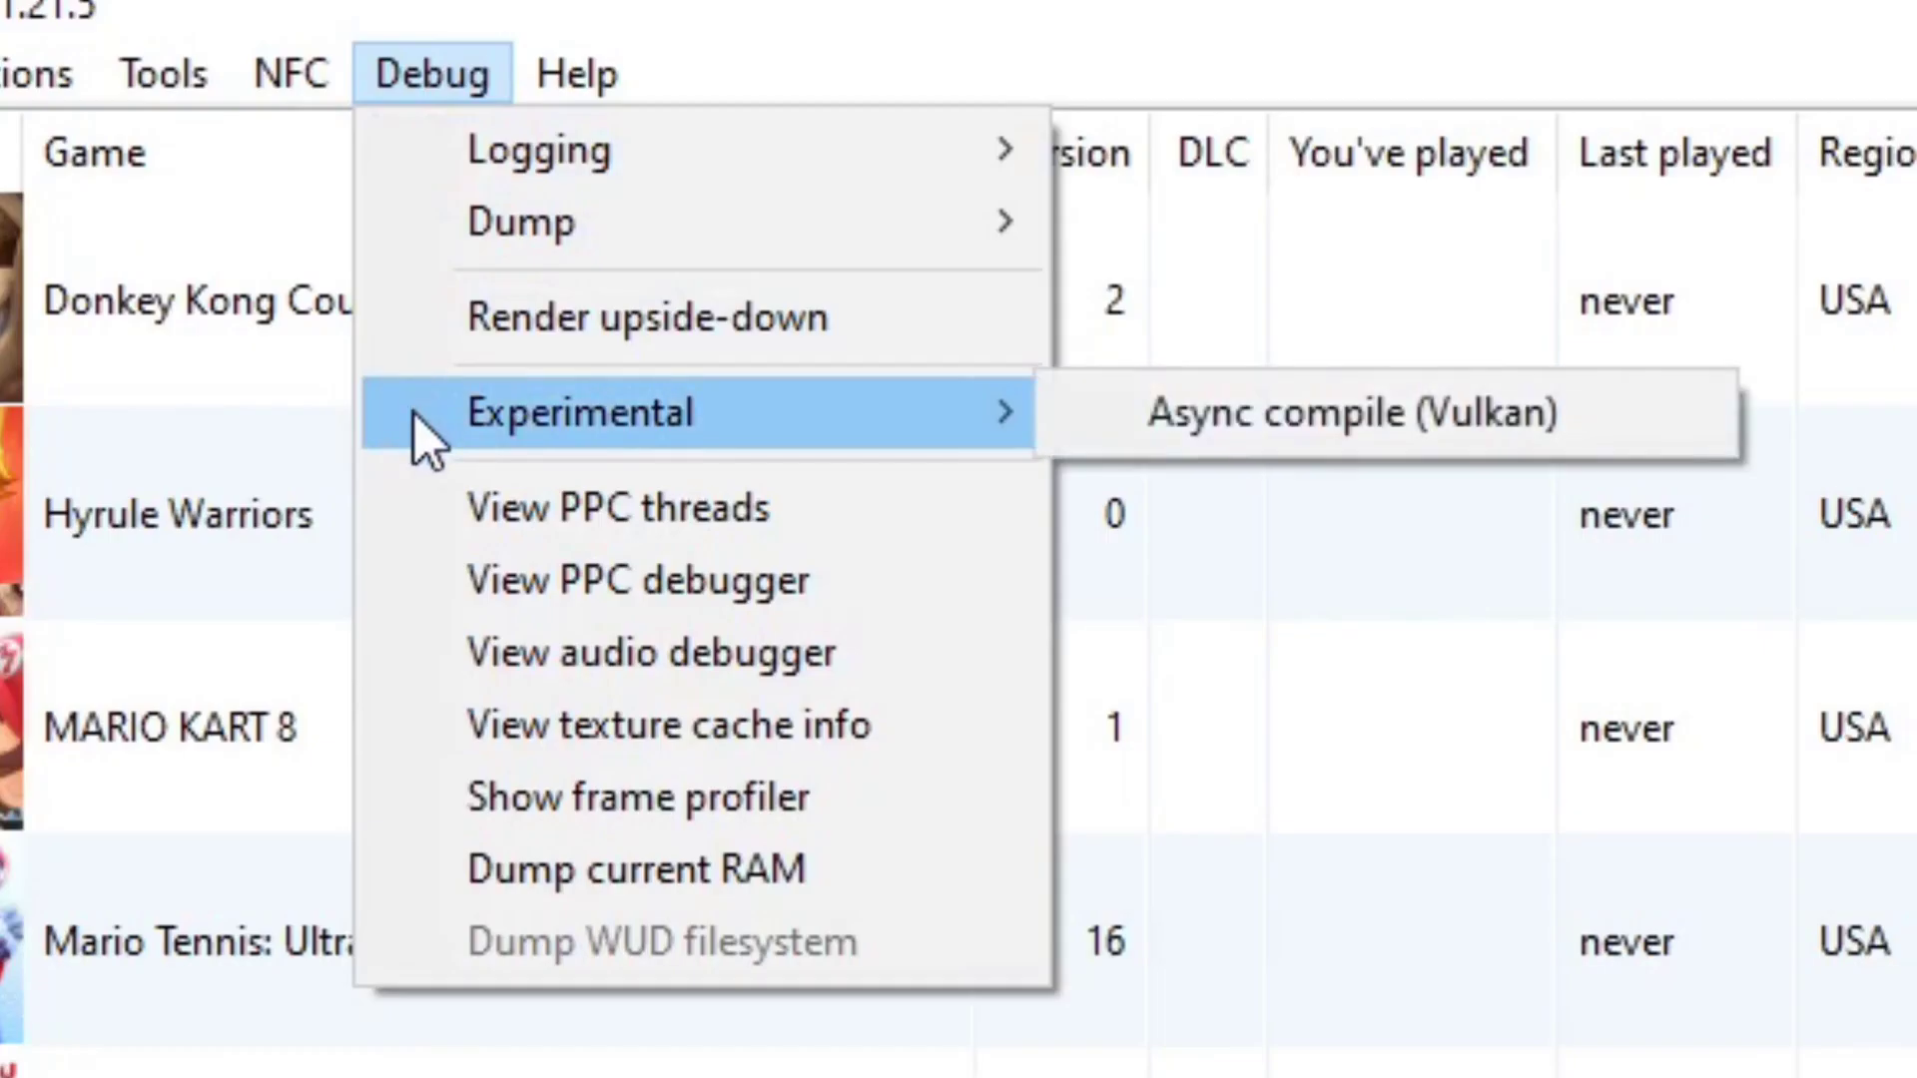
pyautogui.click(1092, 419)
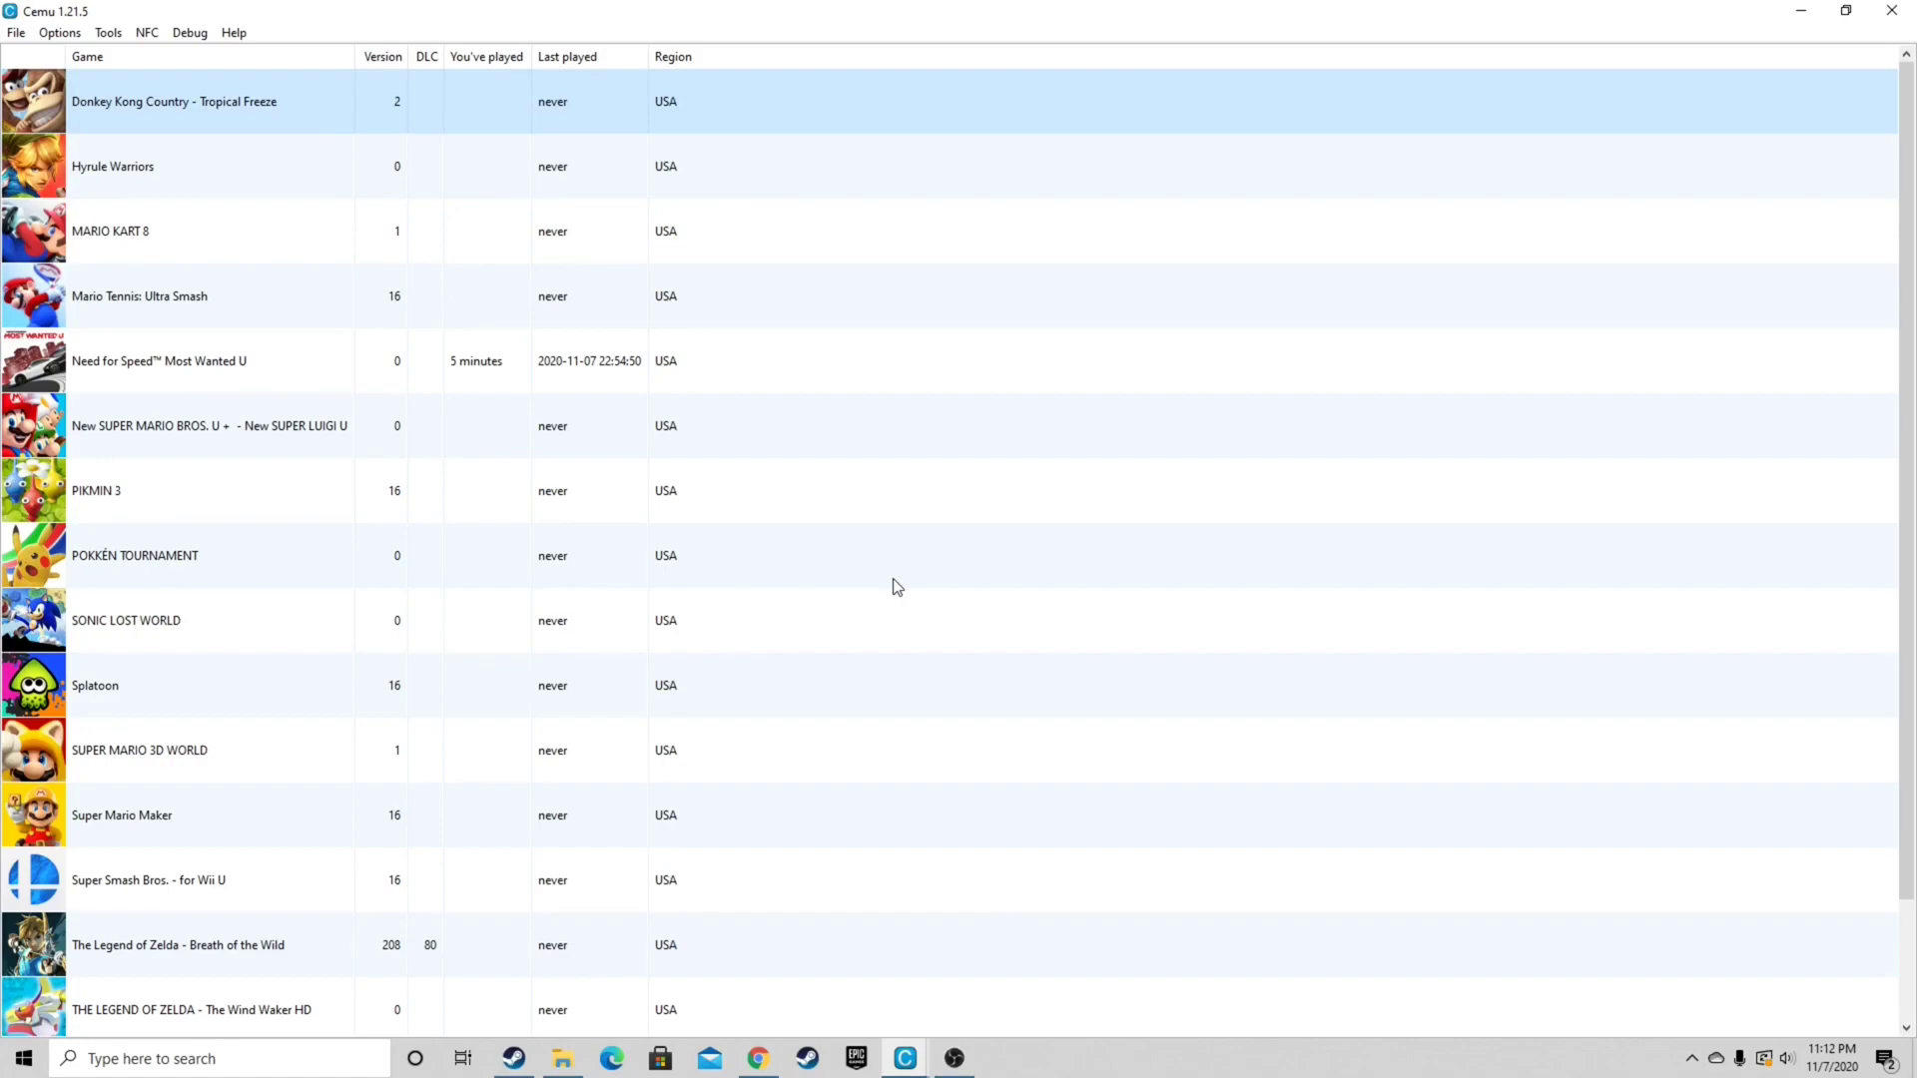
# Step: Open the graphic packs for The Legend of Zelda - Breath of the Wild and expand Enhancements, Graphics, Mods and Workarounds
pyautogui.rightClick(214, 946)
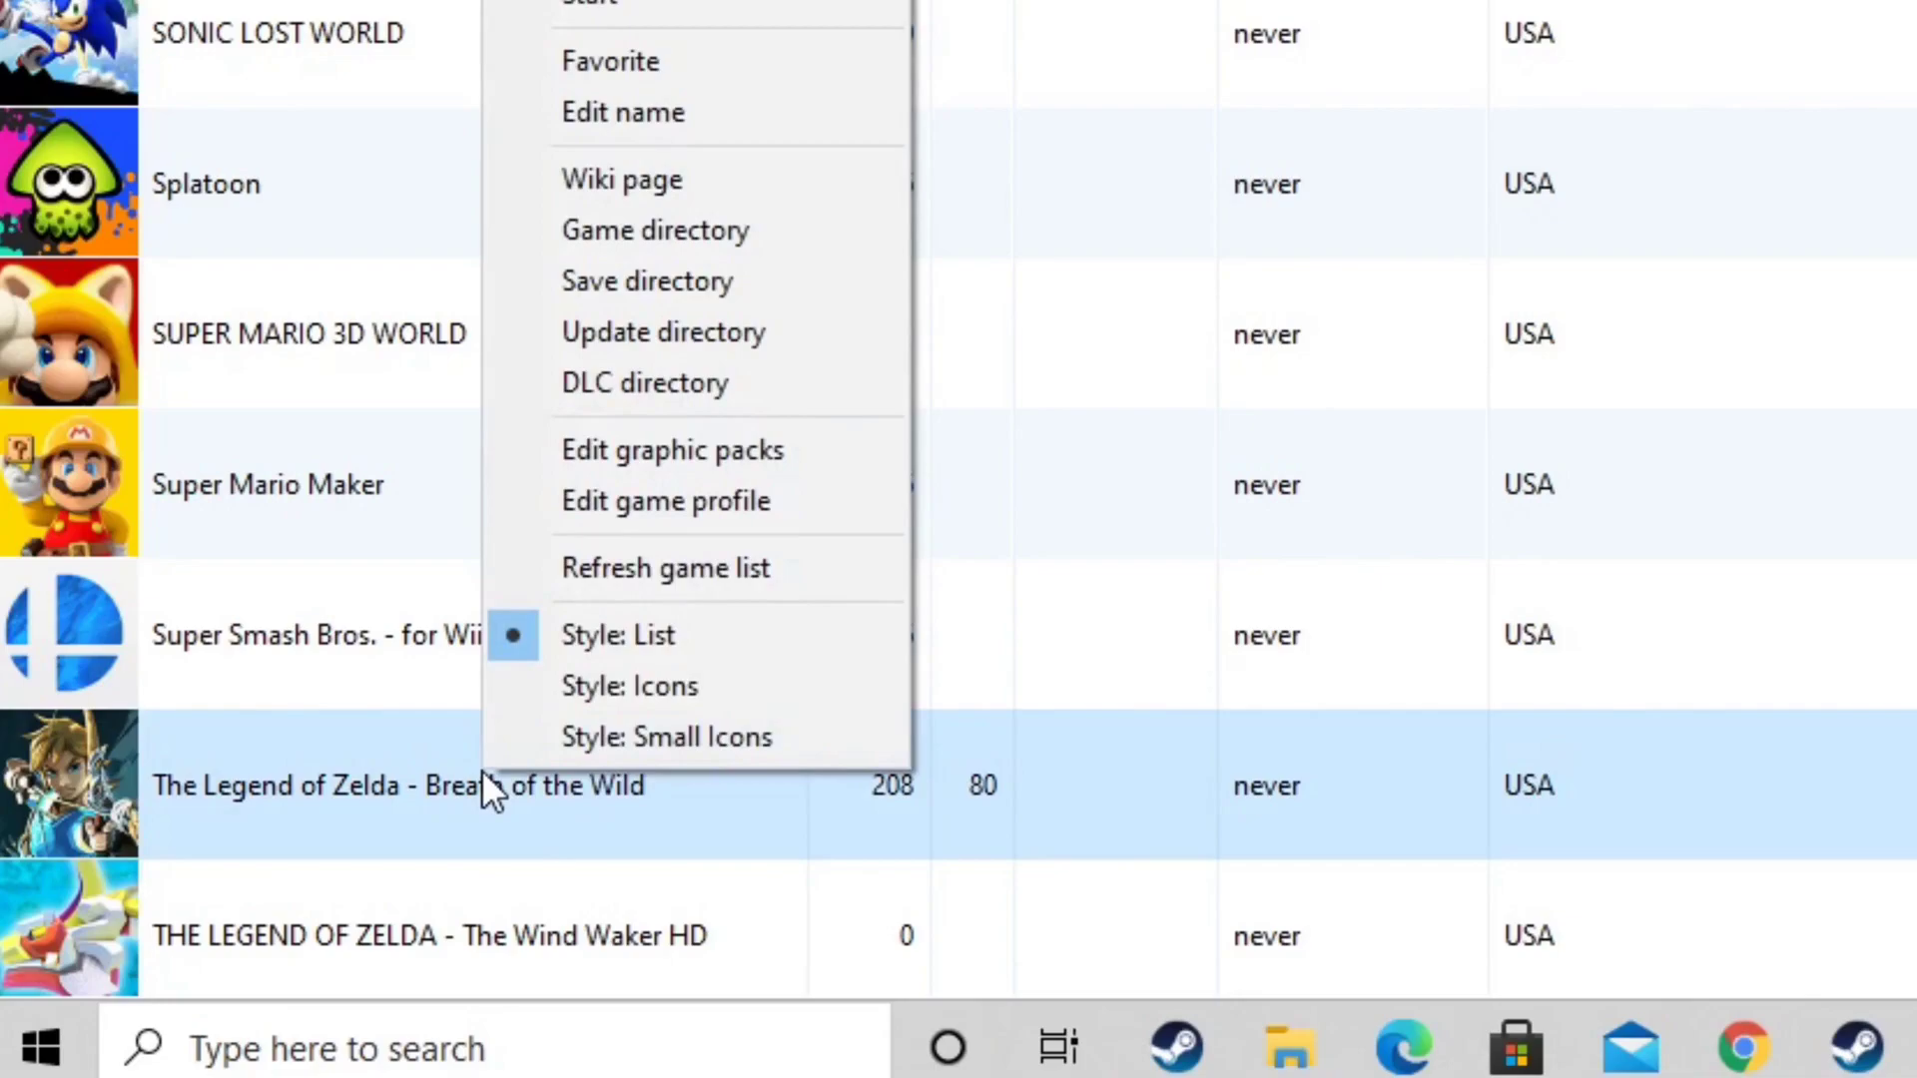
pyautogui.click(697, 451)
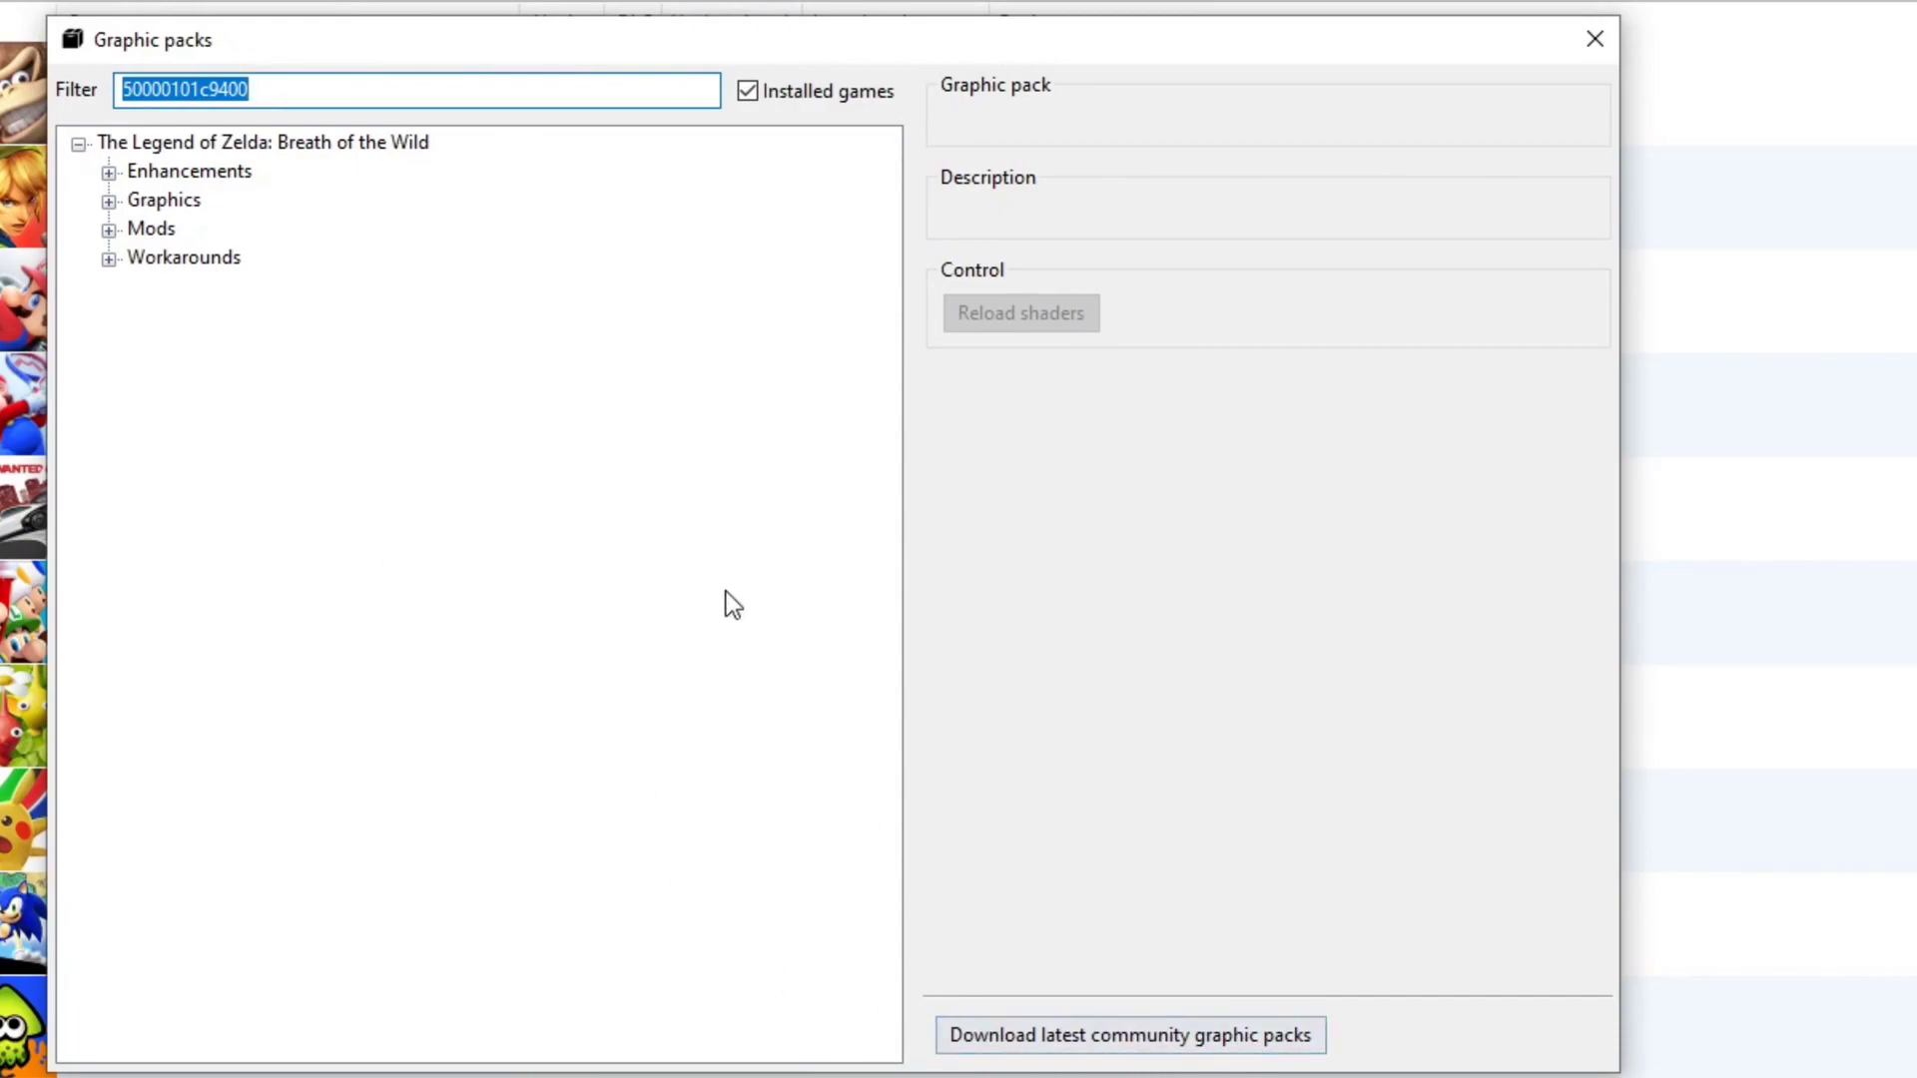
pyautogui.click(110, 173)
pyautogui.click(109, 344)
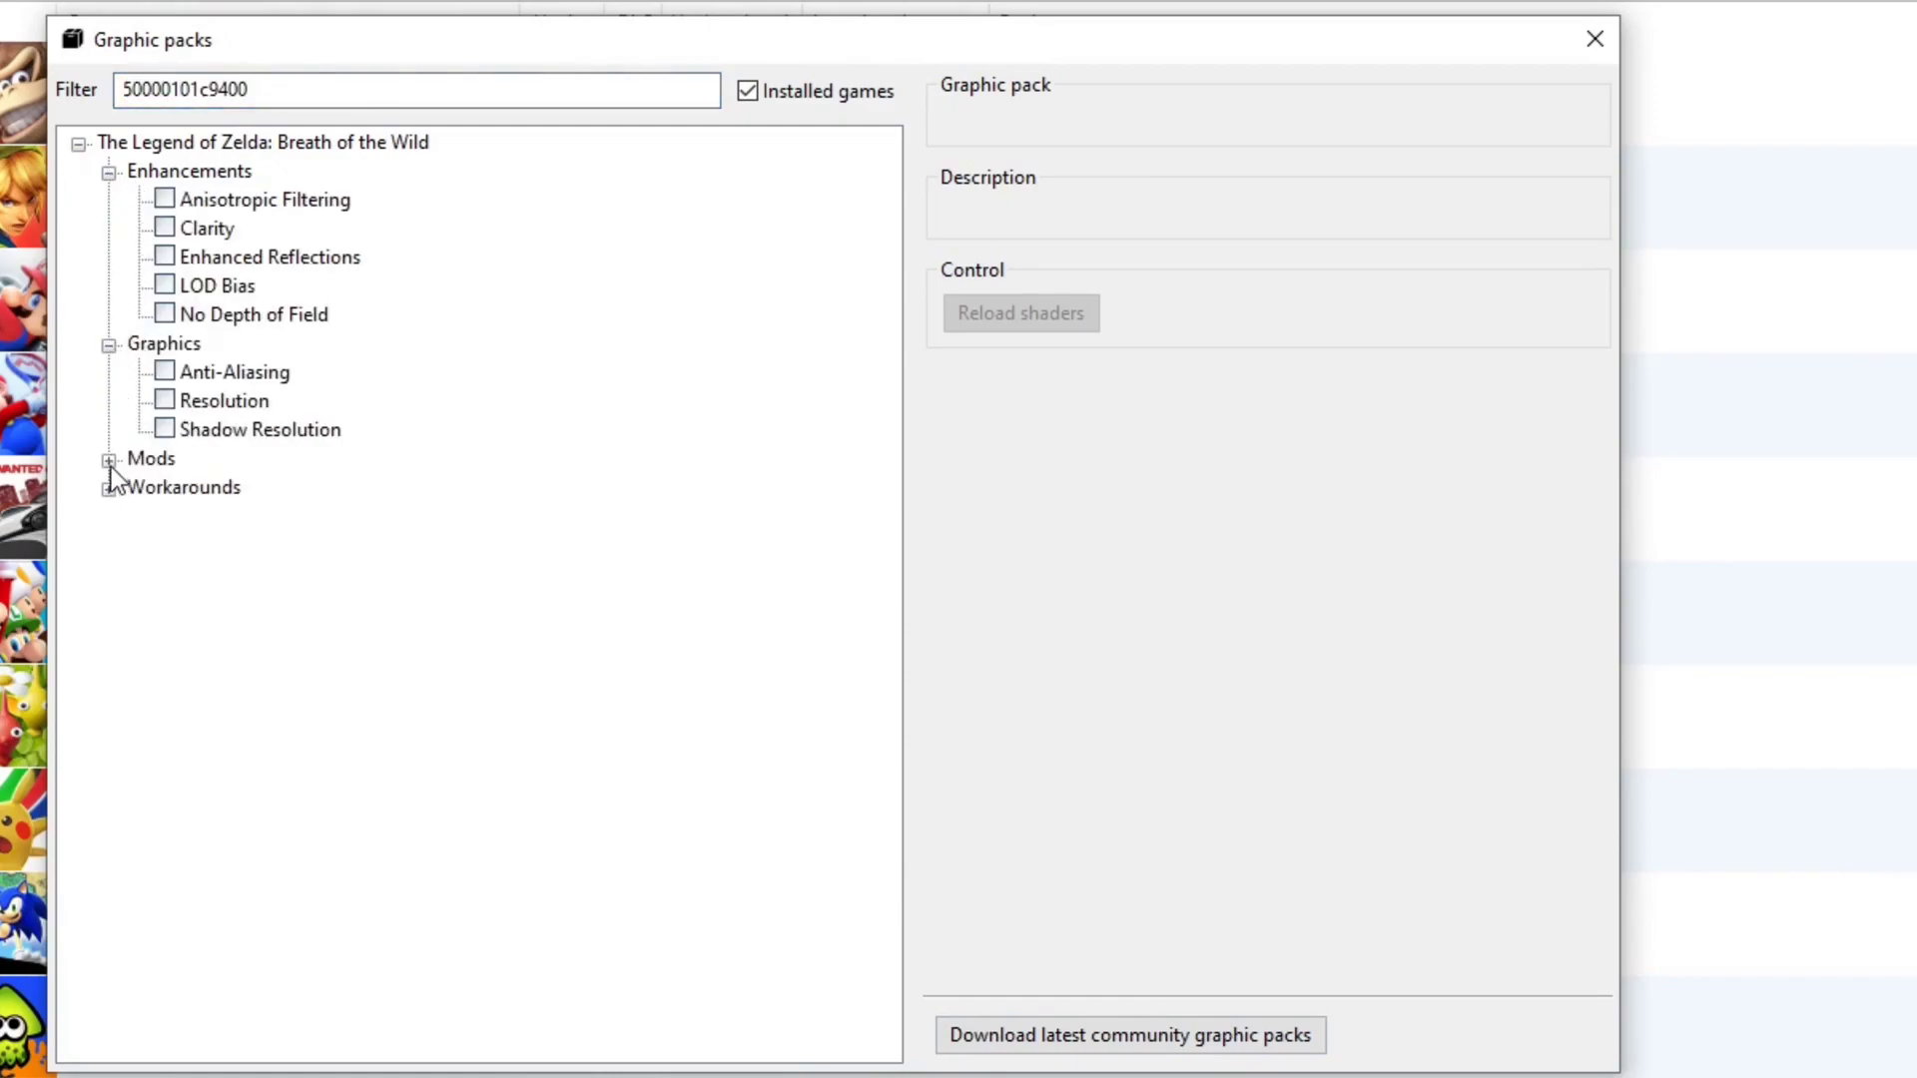
pyautogui.click(109, 461)
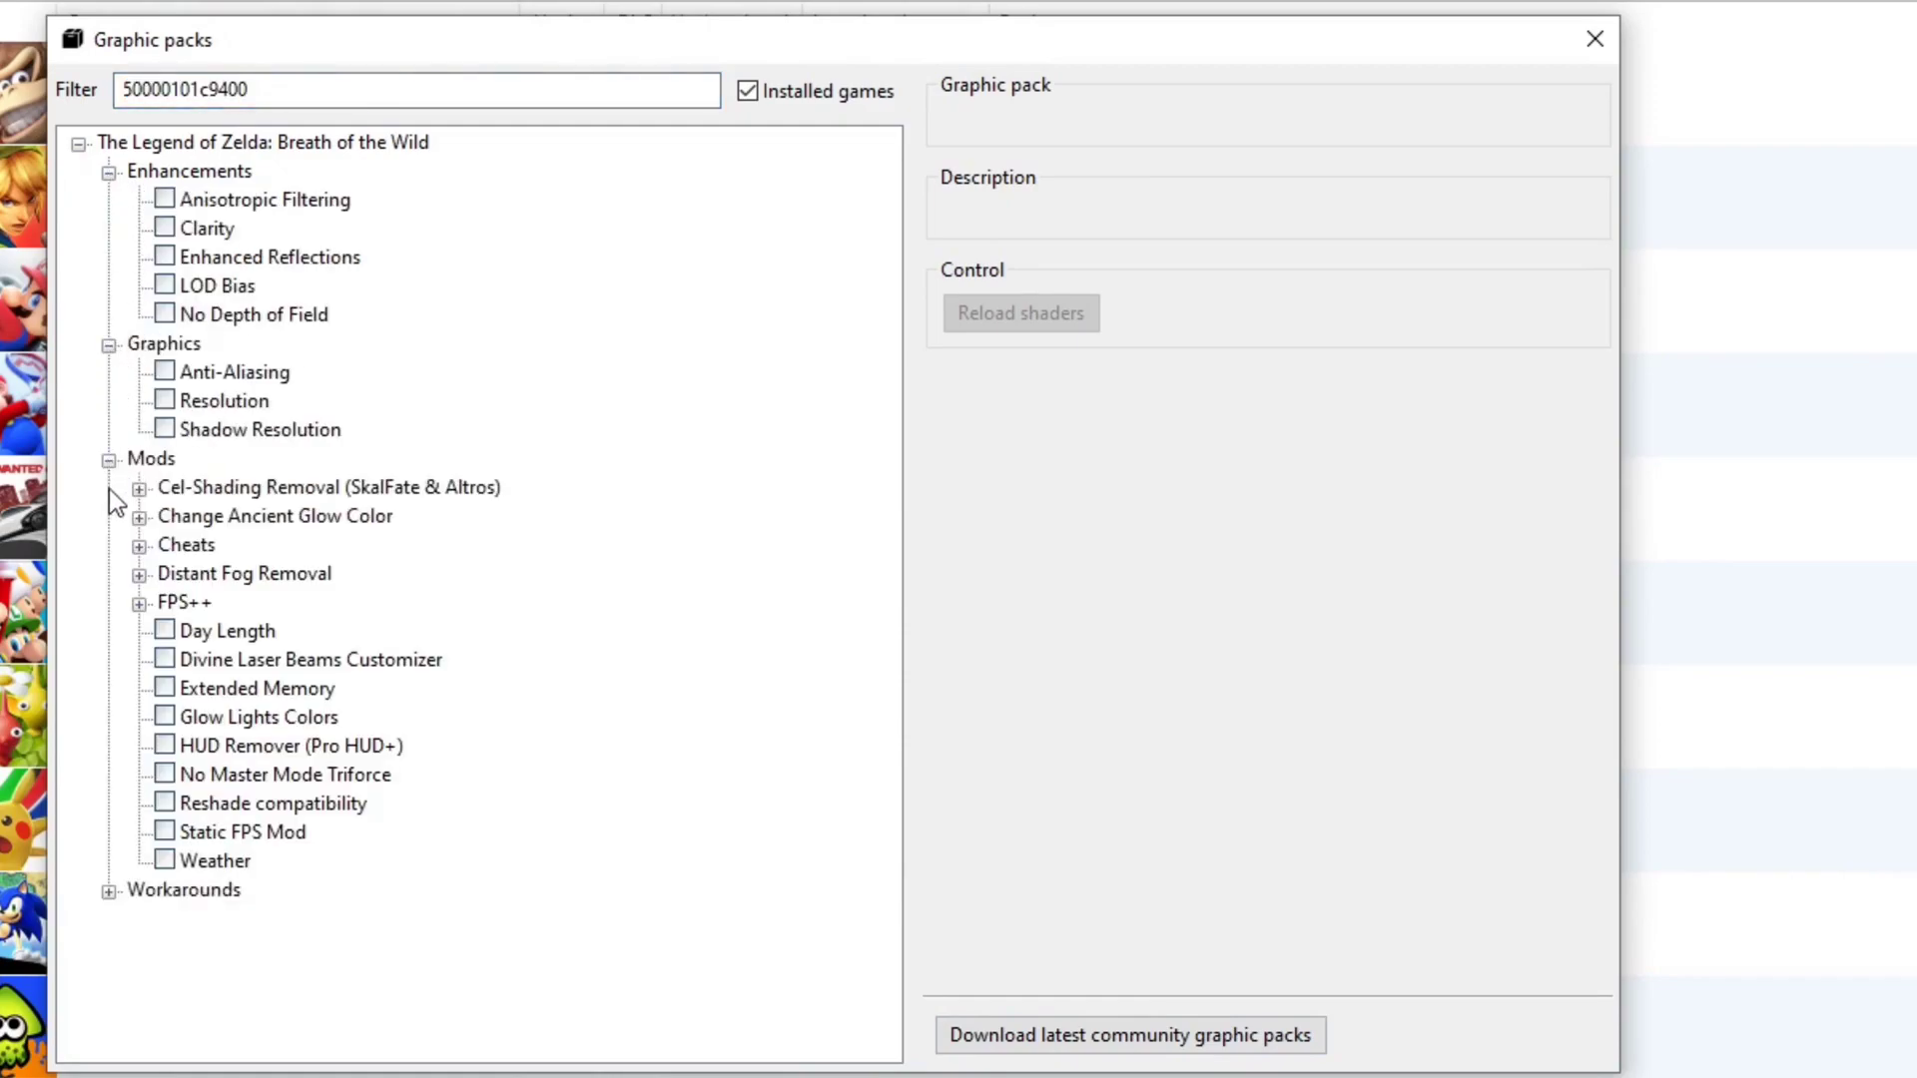
pyautogui.click(109, 894)
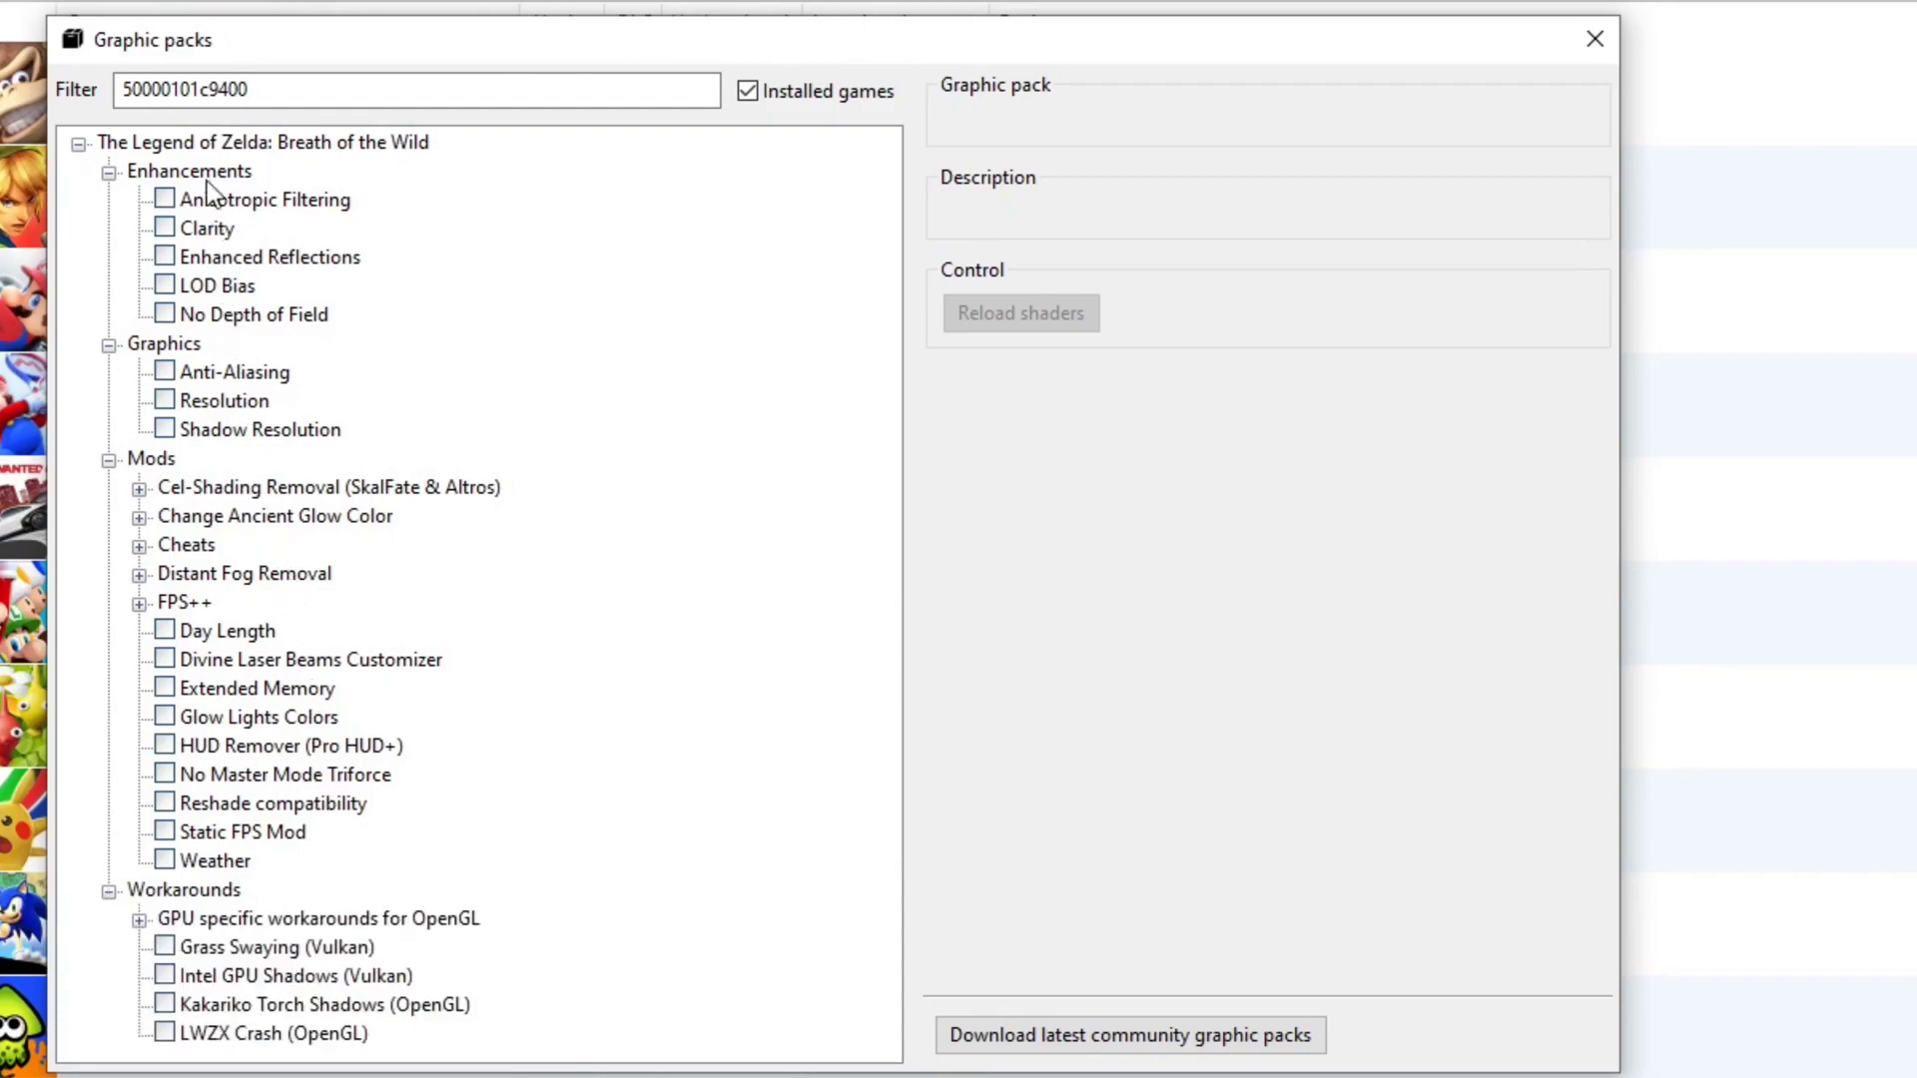
# Step: Enable the No Depth of Field, Resolution and Shadow Resolution packs, with the Resolution preset set to 1920x1080 (16:9)
pyautogui.click(164, 313)
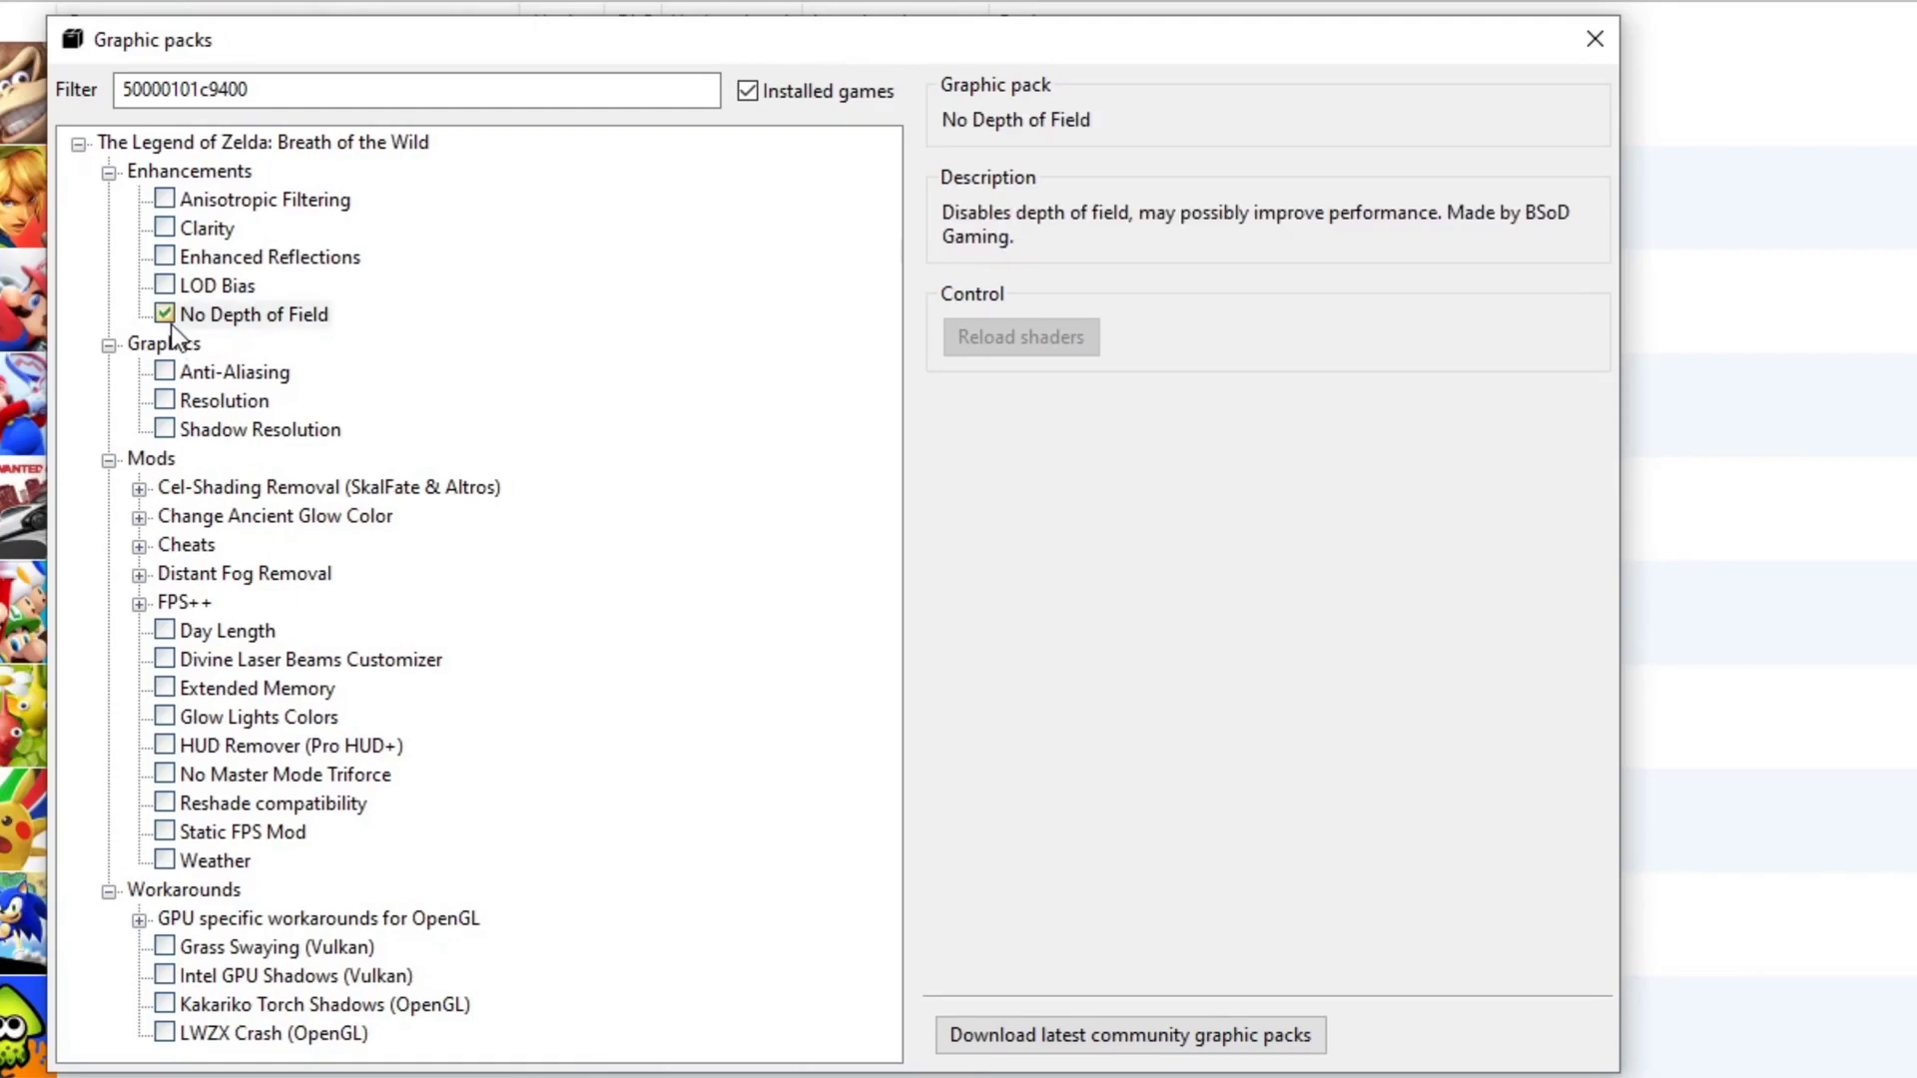
pyautogui.click(166, 400)
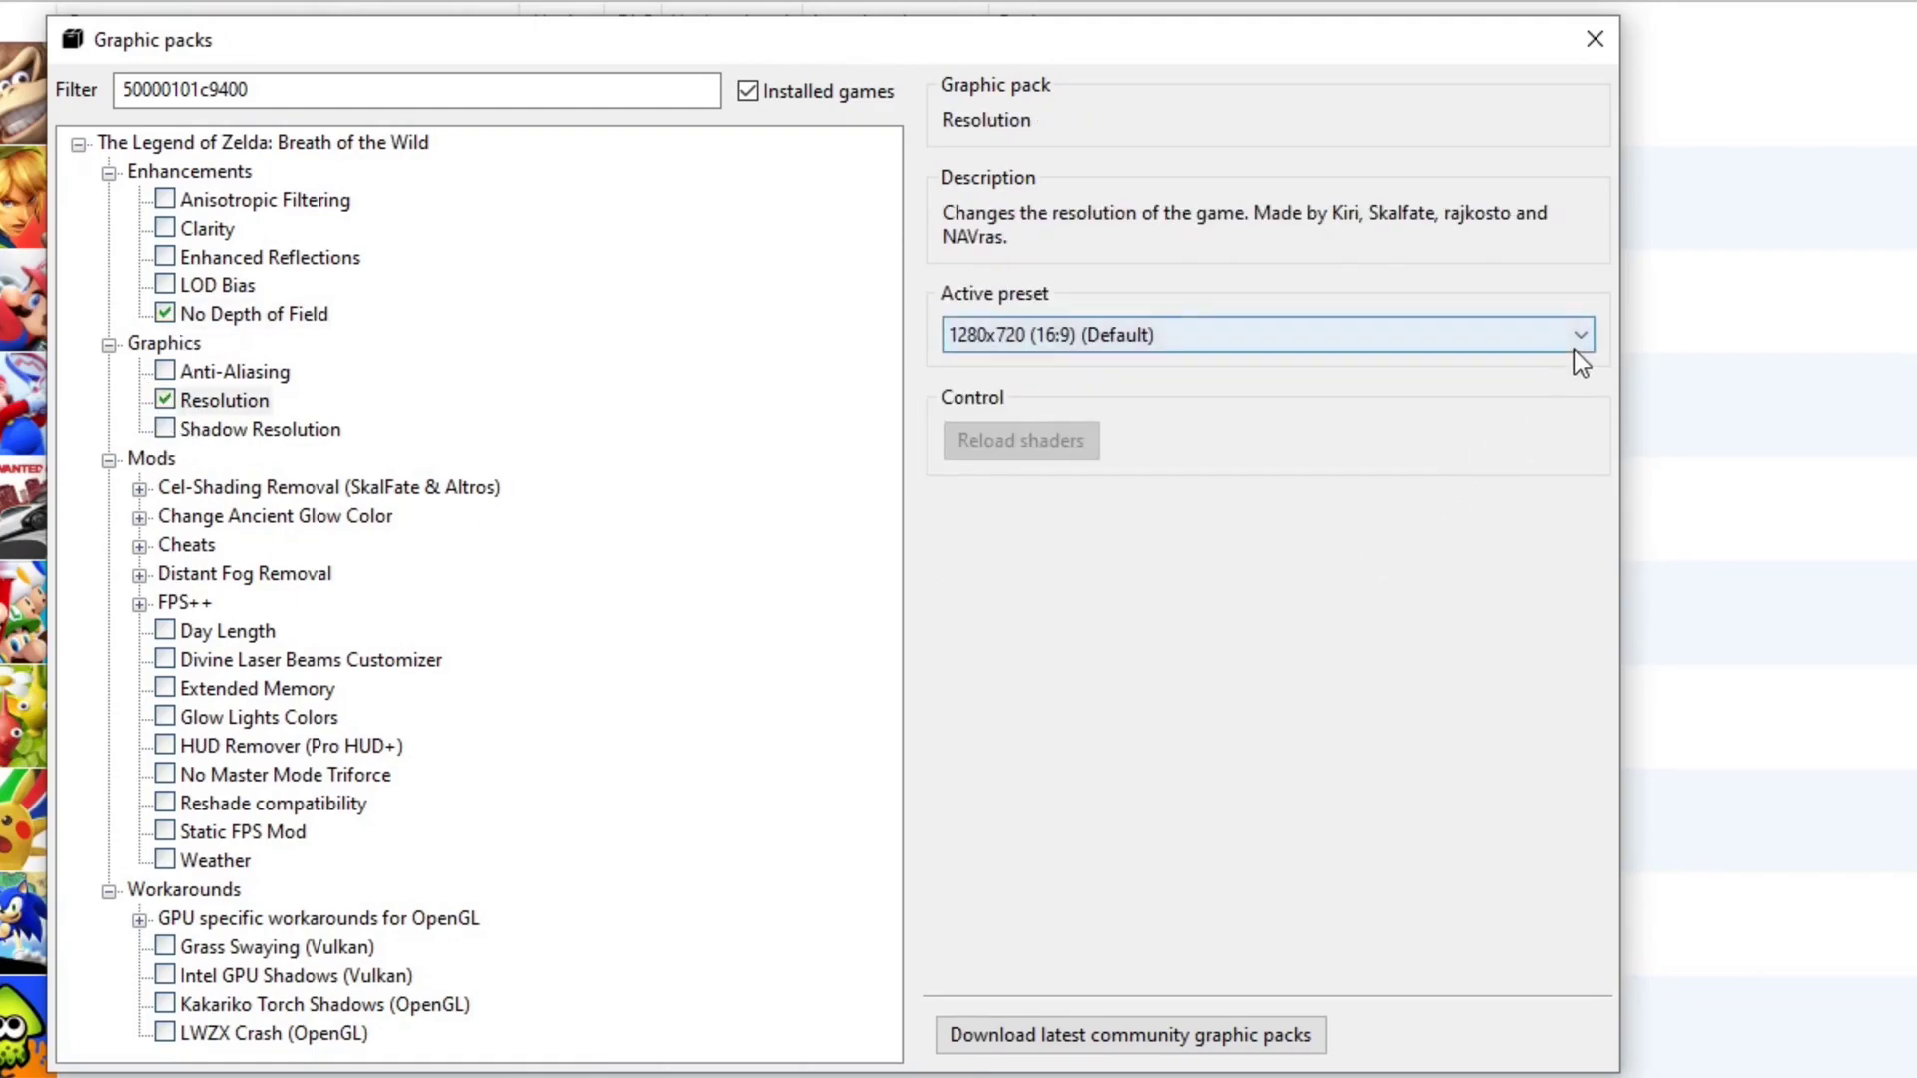
pyautogui.click(1584, 333)
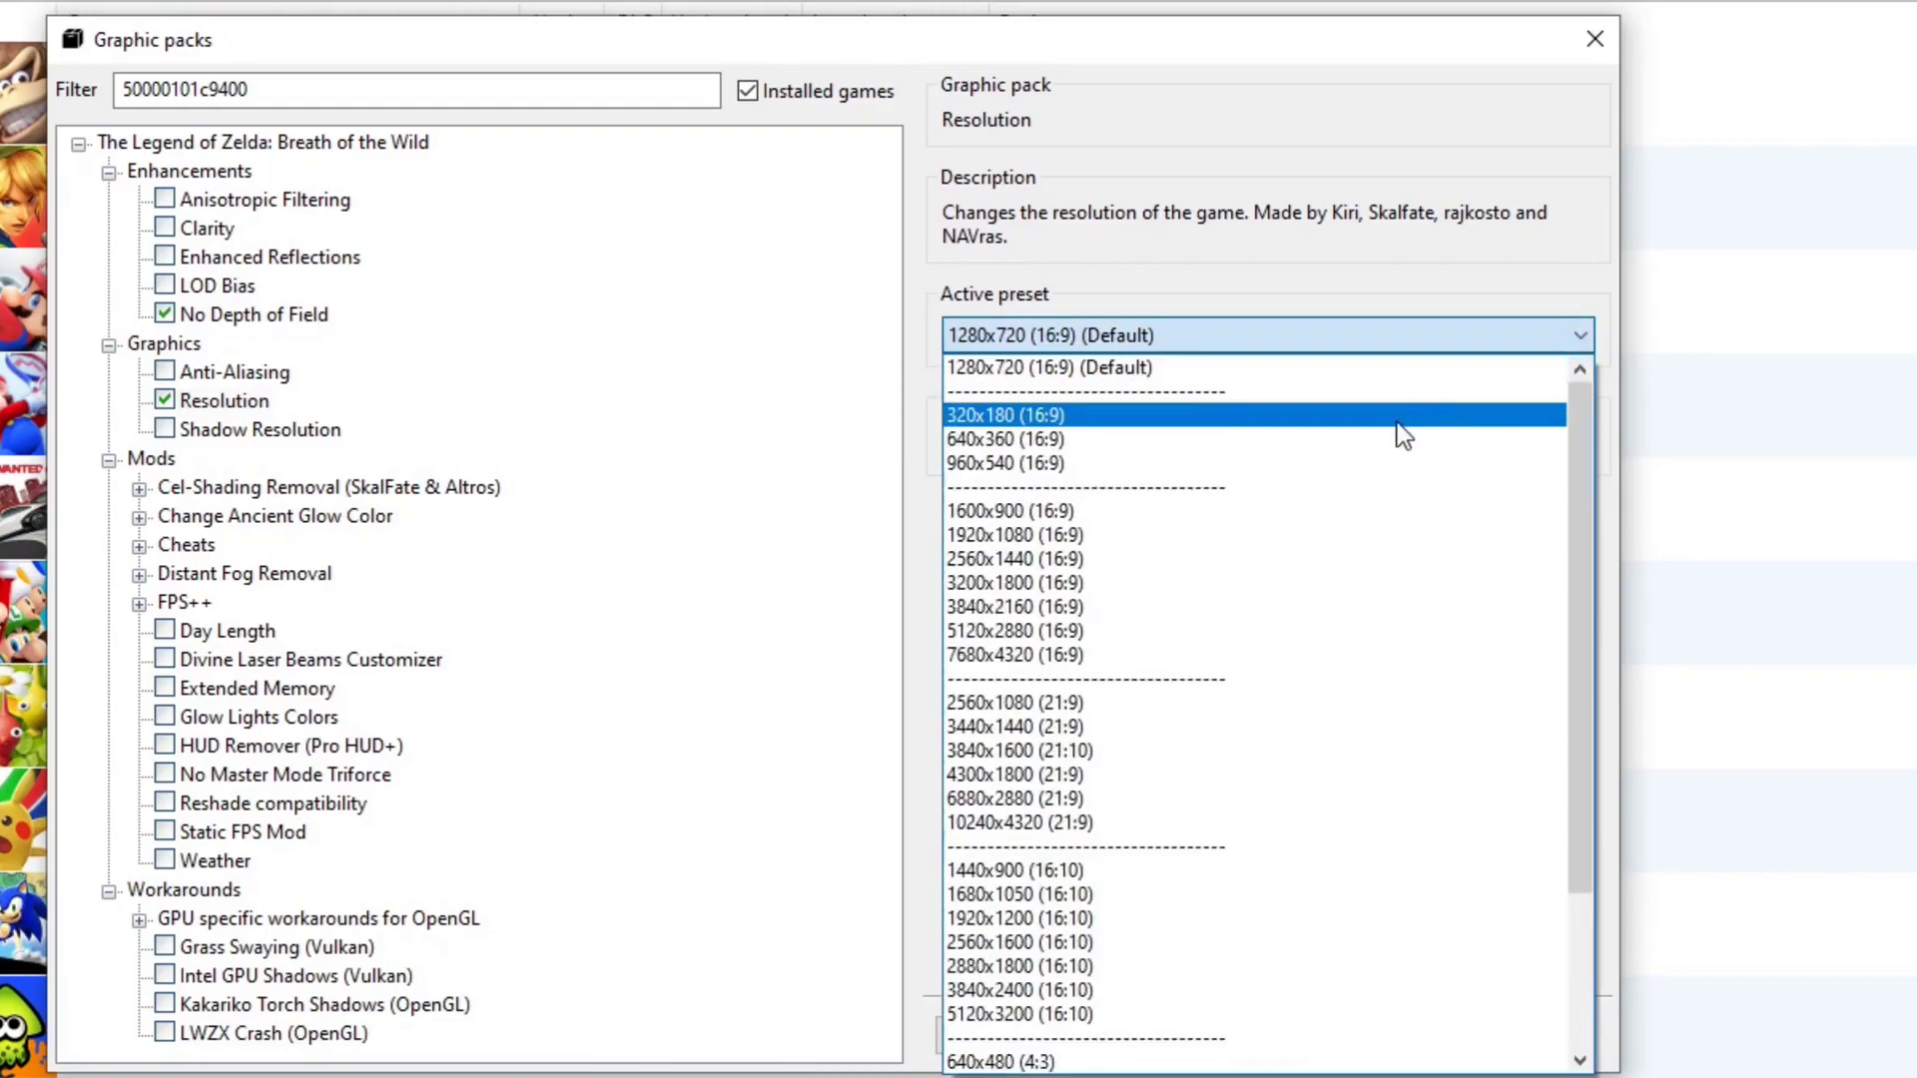
pyautogui.click(1047, 537)
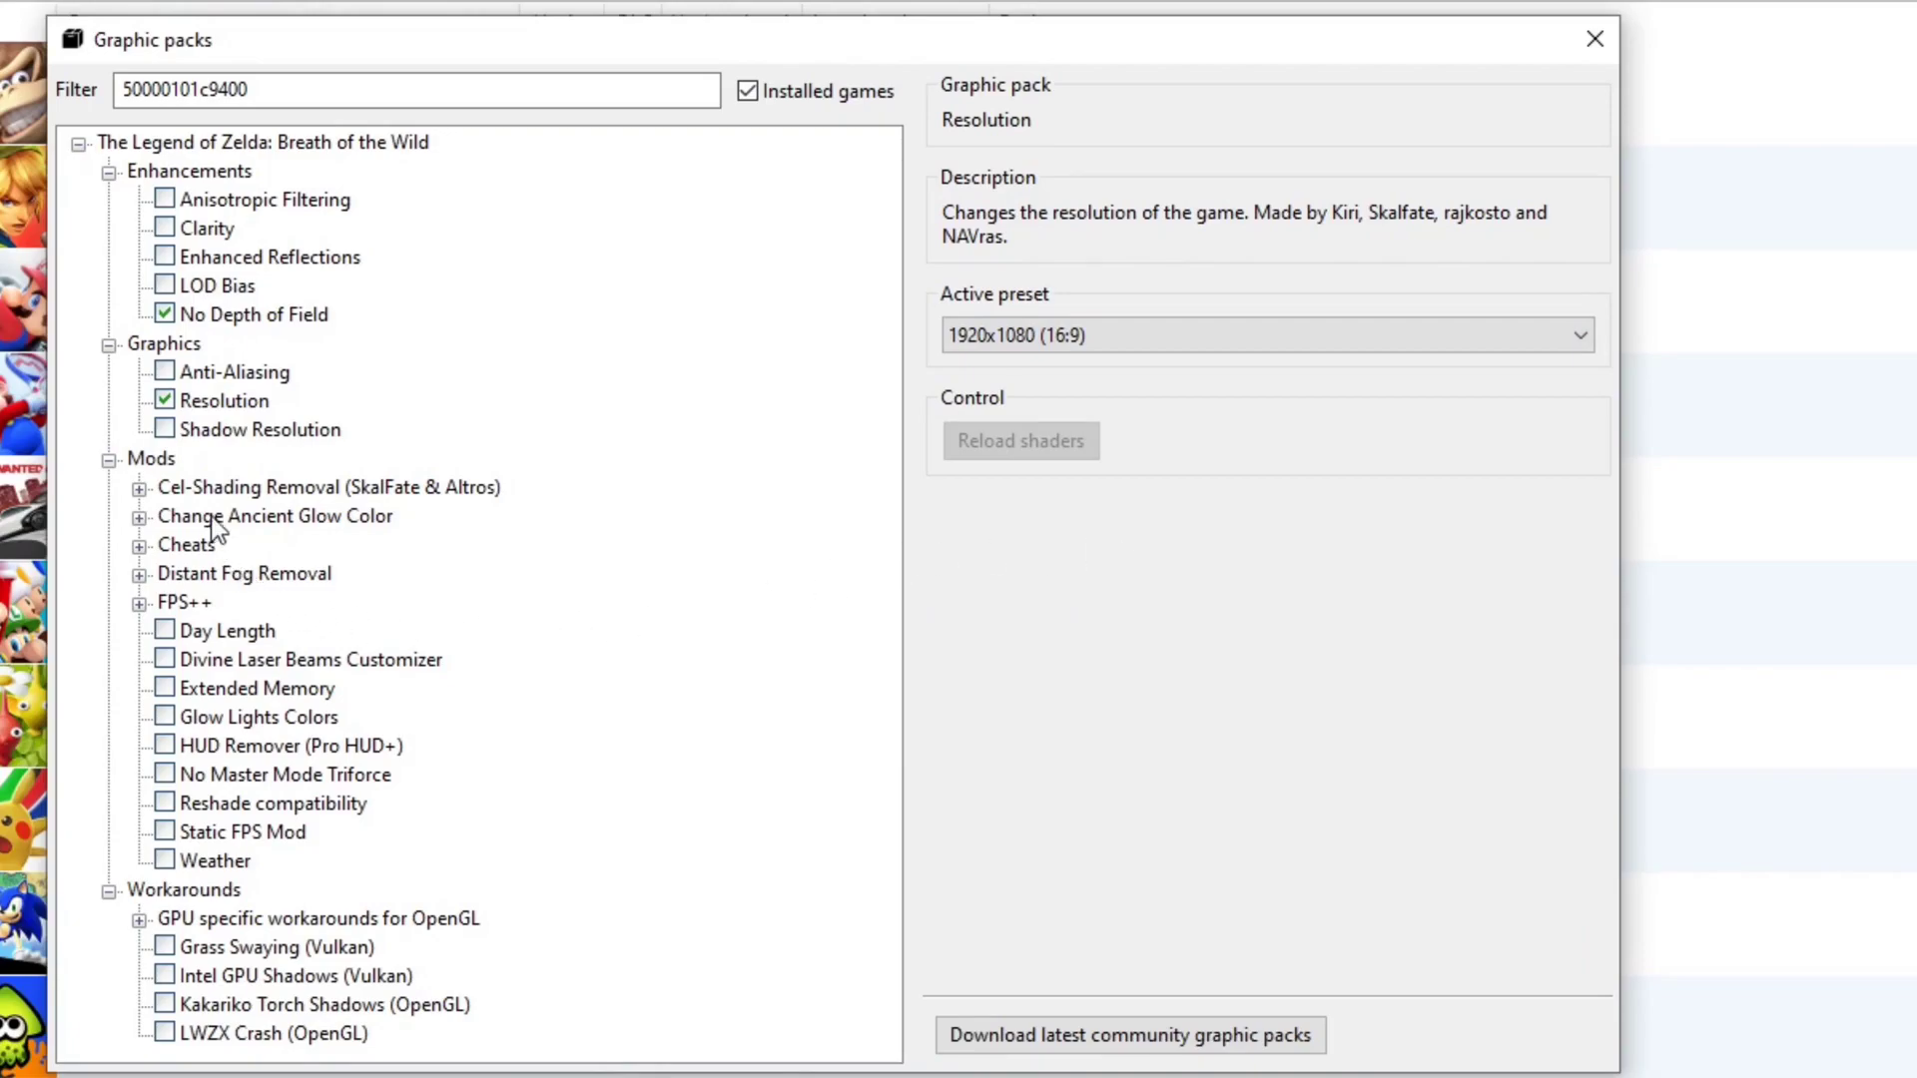
pyautogui.click(166, 431)
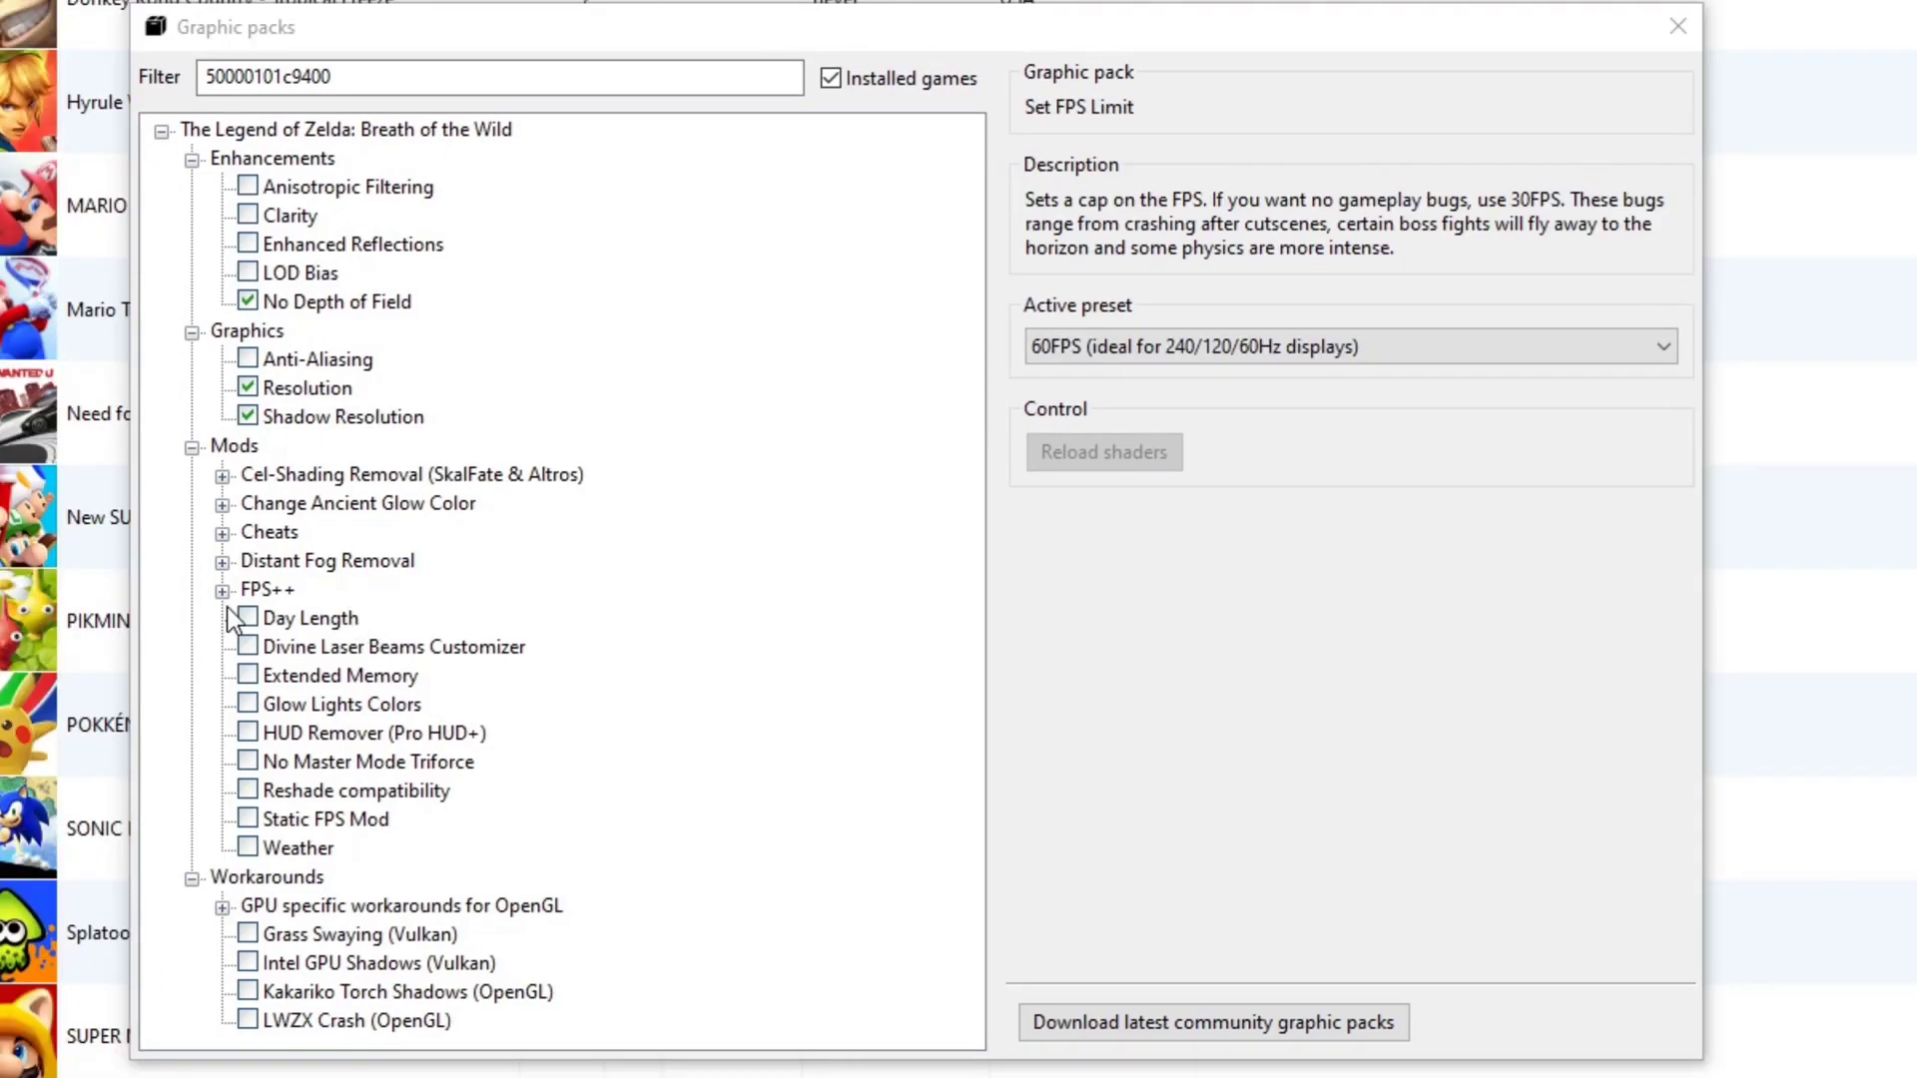
# Step: Enable all four FPS++ mods, including NPC Stutter Fix, and keep the Set FPS Limit preset at 60FPS
pyautogui.click(222, 591)
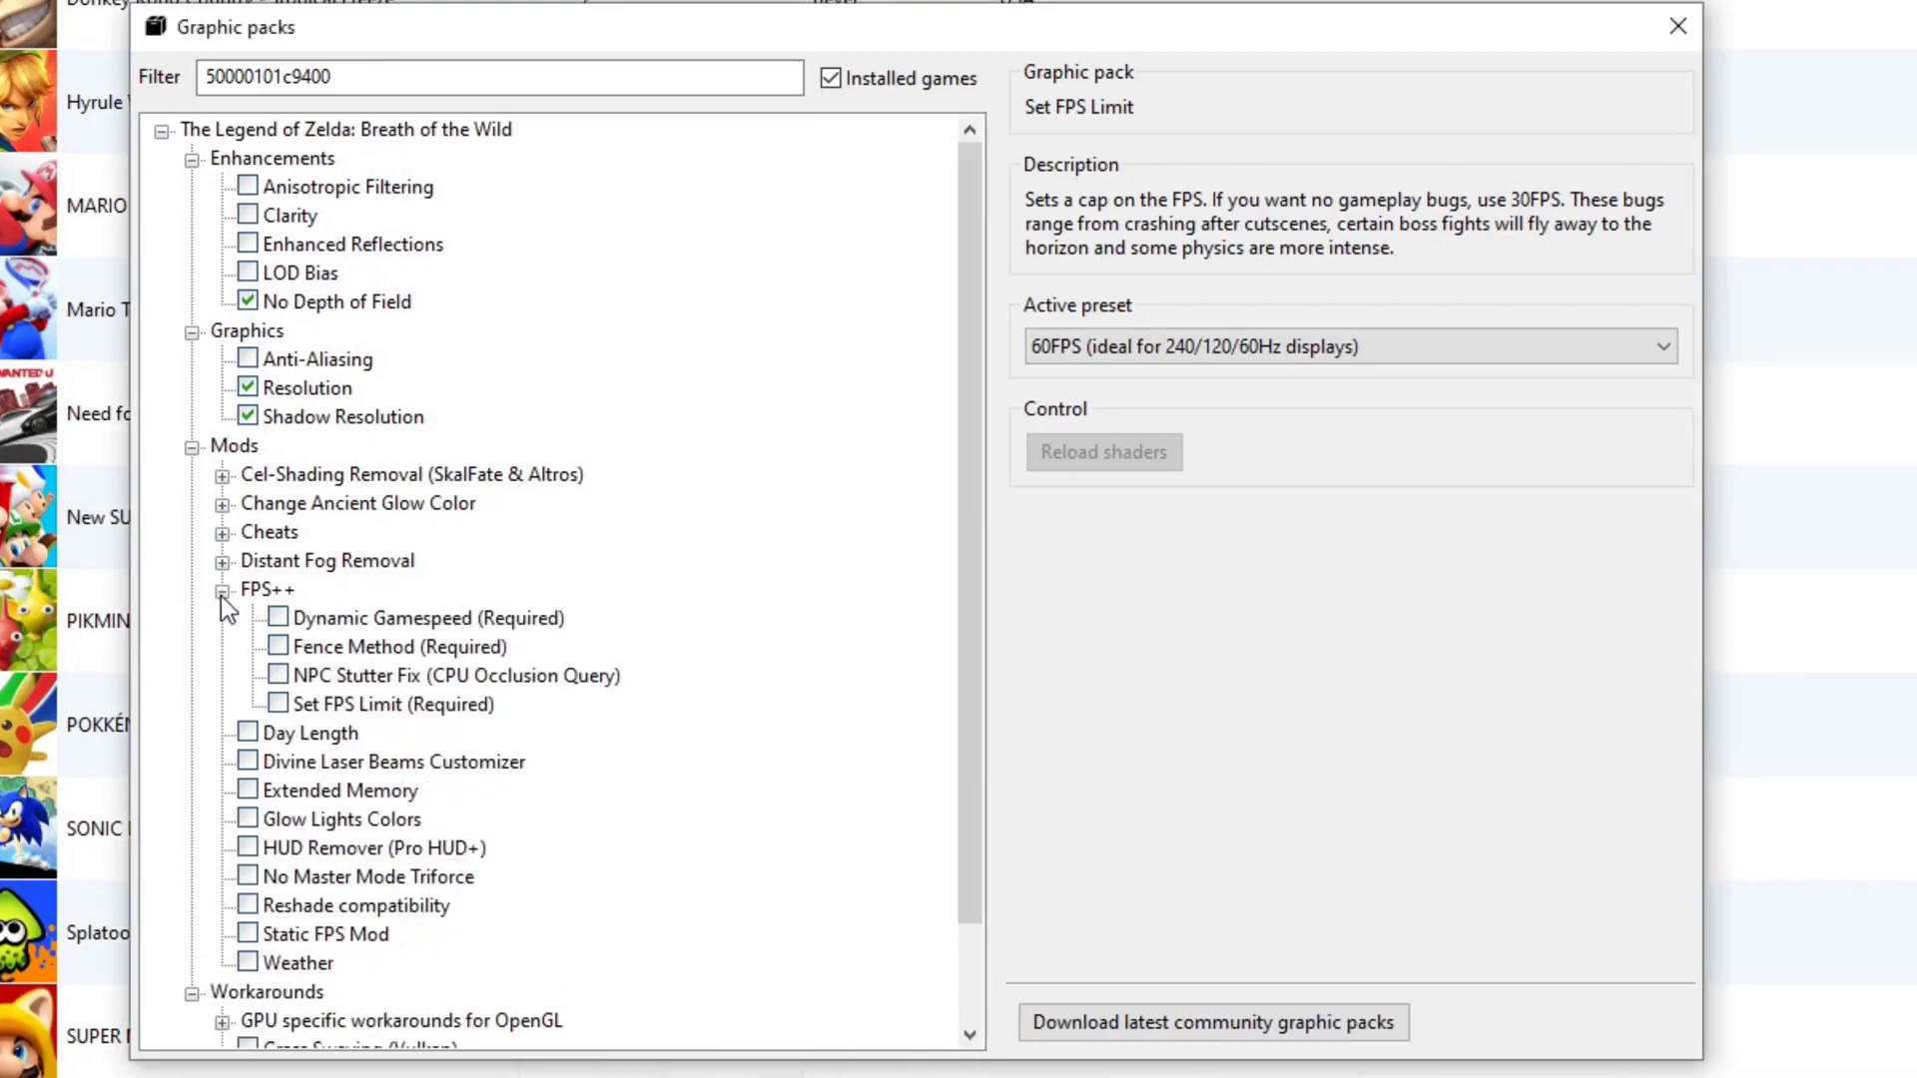
pyautogui.click(280, 619)
pyautogui.click(279, 647)
pyautogui.click(280, 676)
pyautogui.click(280, 704)
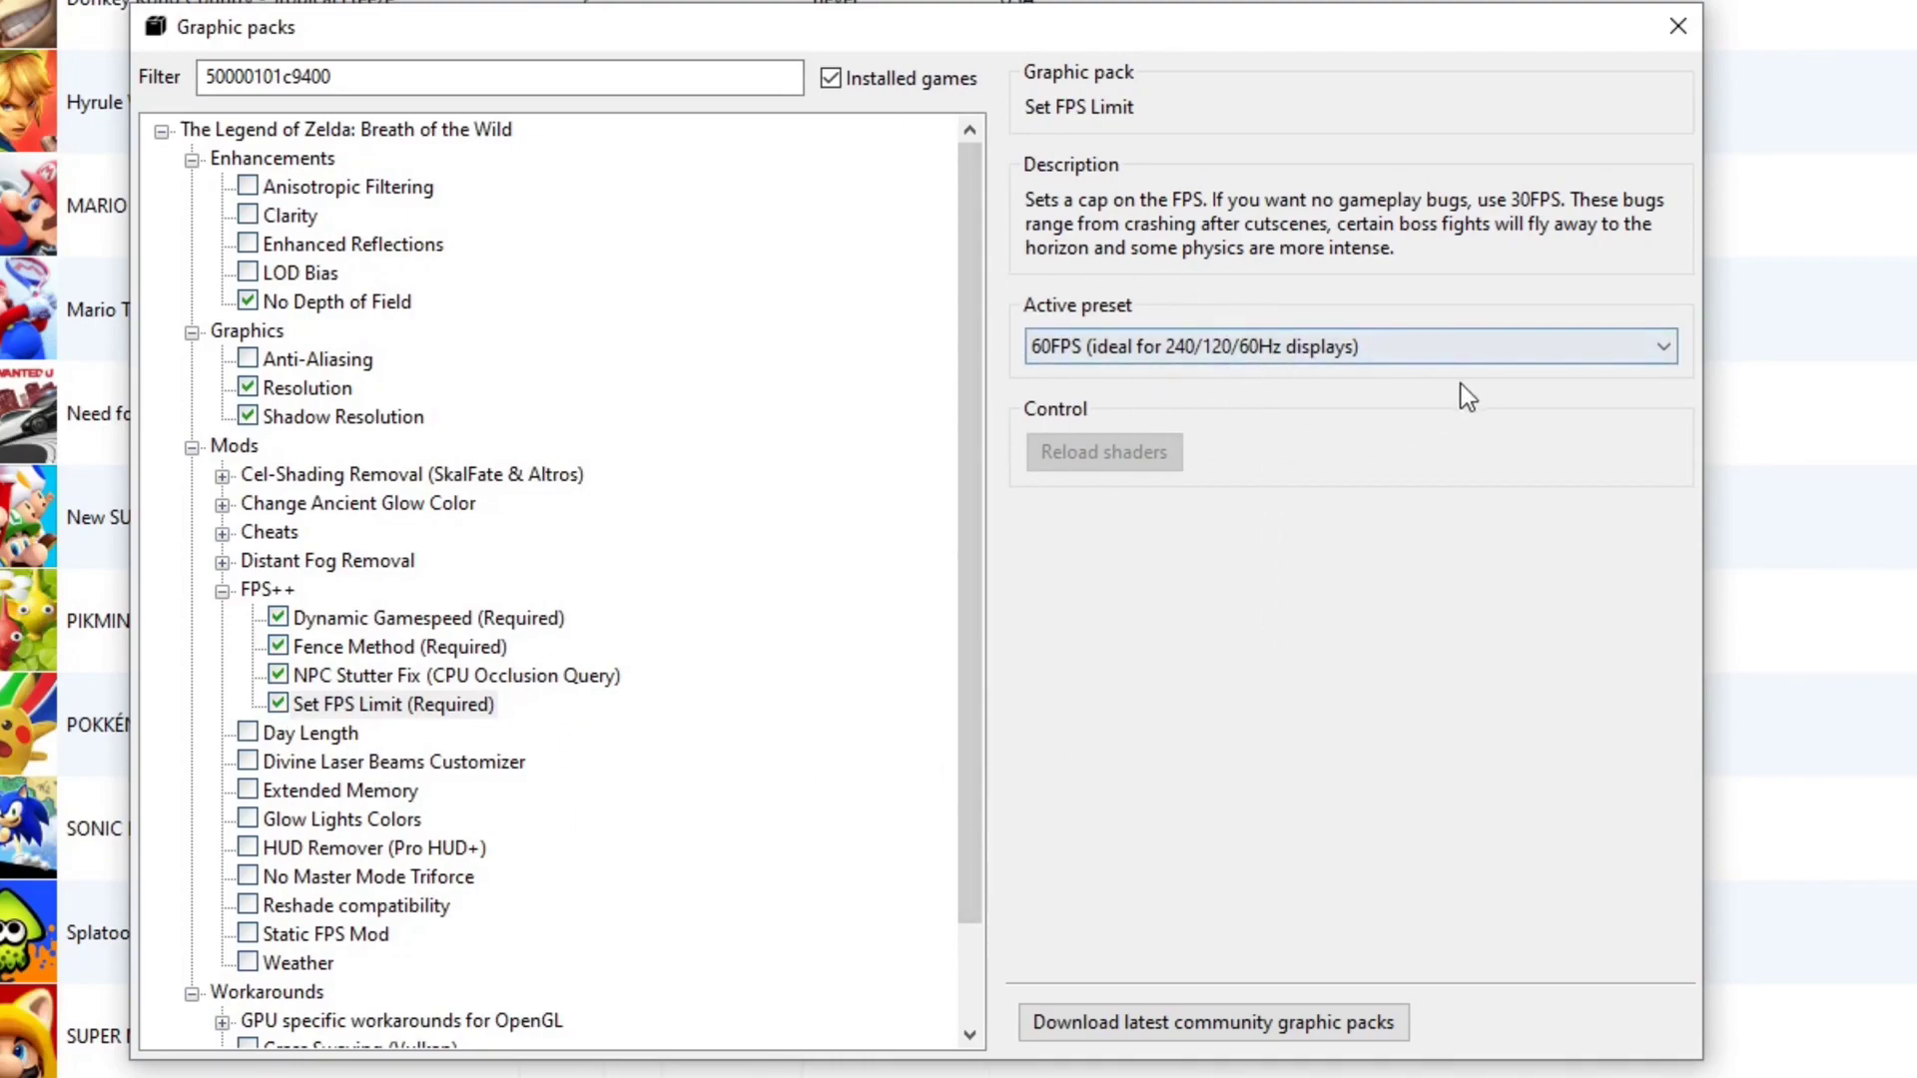
pyautogui.click(1662, 350)
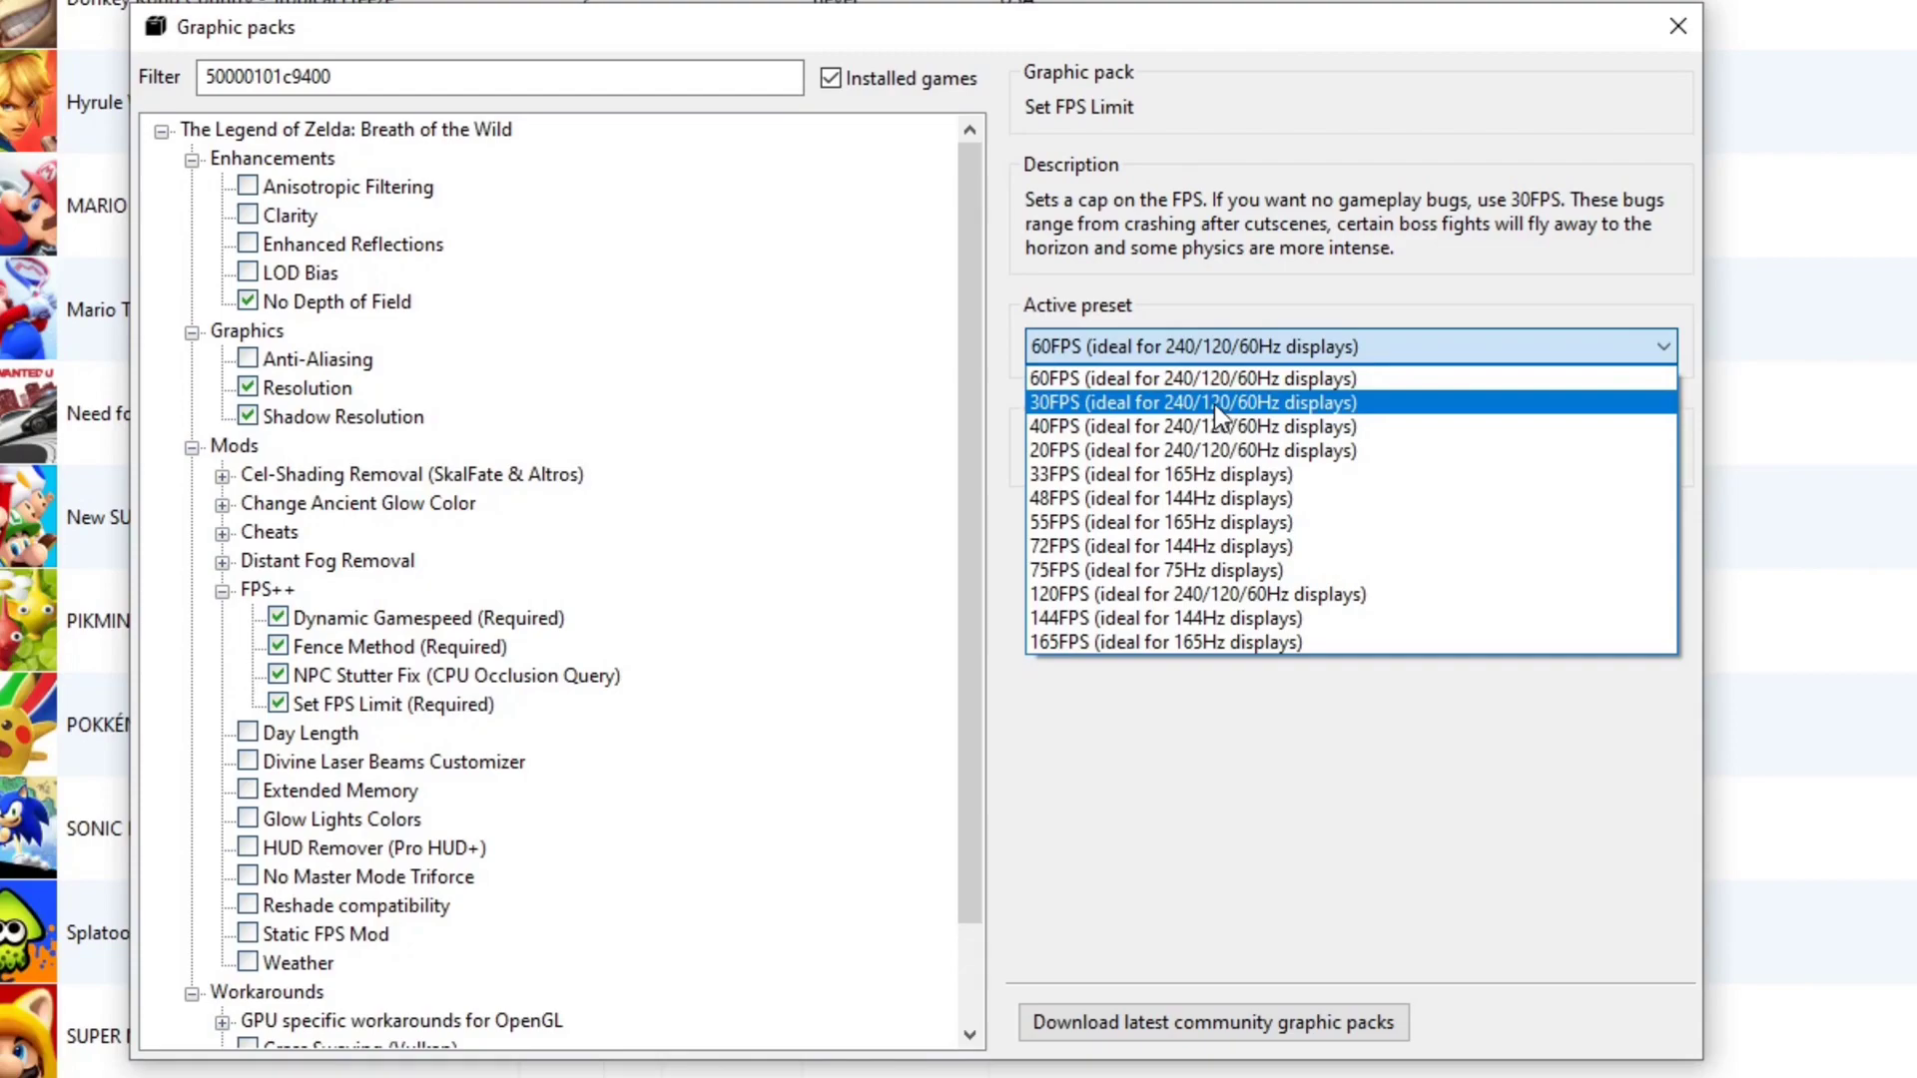
pyautogui.click(1261, 826)
# Step: Enable the Grass Swaying (Vulkan) workaround and close the graphic packs window
pyautogui.scroll(-1, 964, 789)
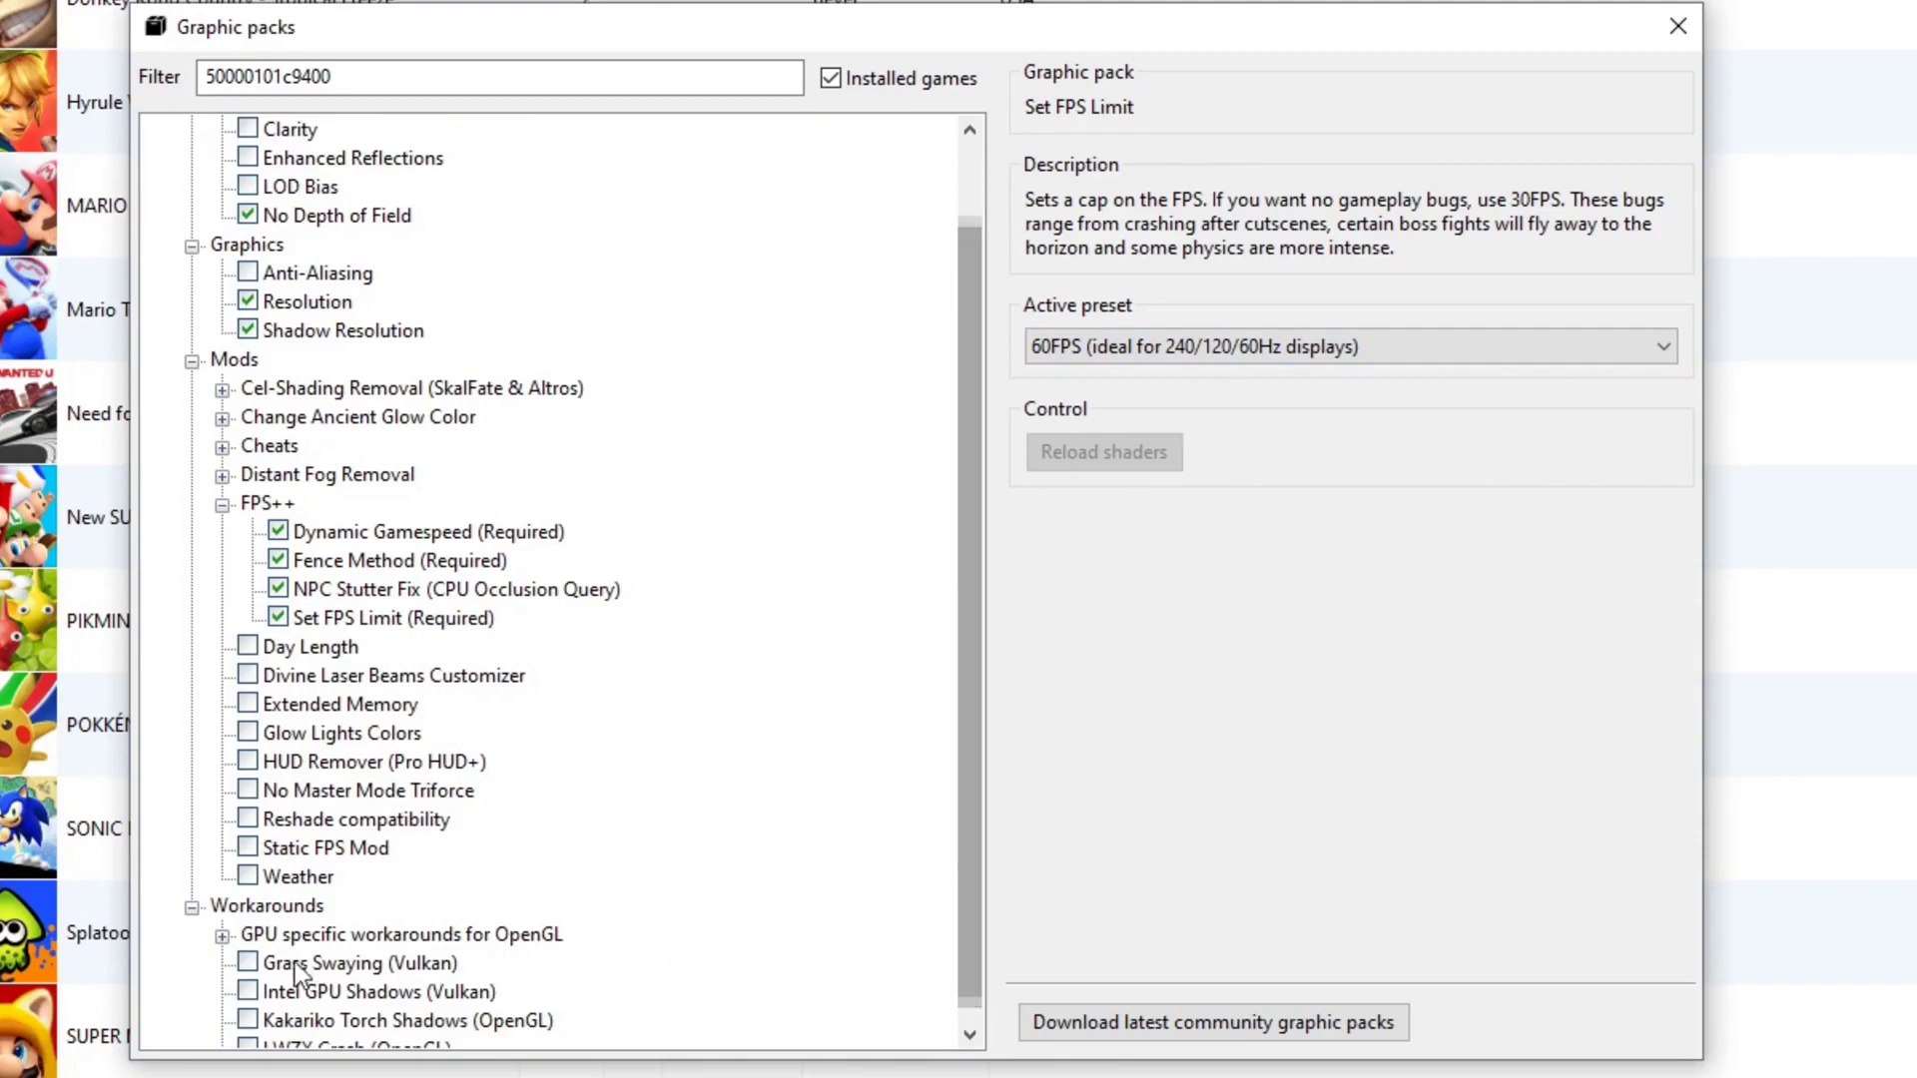
pyautogui.click(224, 938)
pyautogui.moveTo(968, 695); pyautogui.dragTo(984, 807)
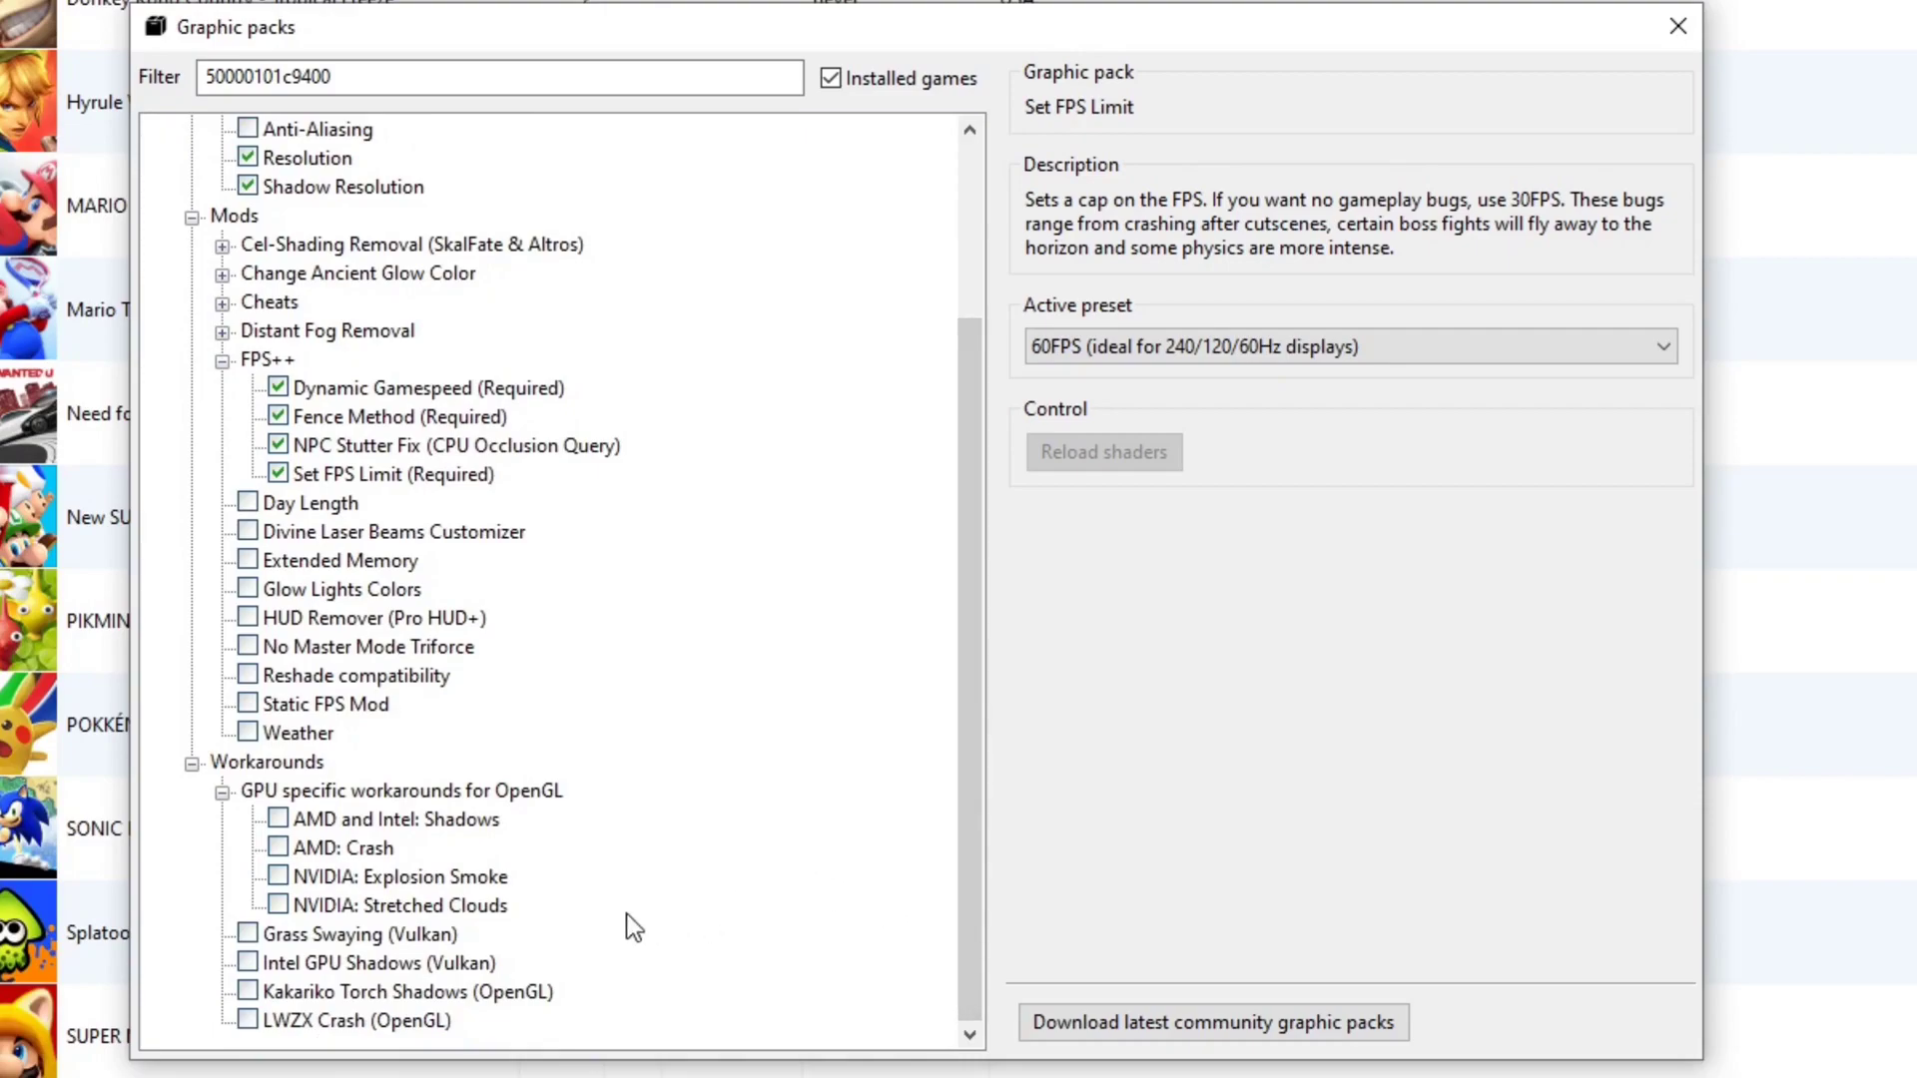
pyautogui.click(248, 936)
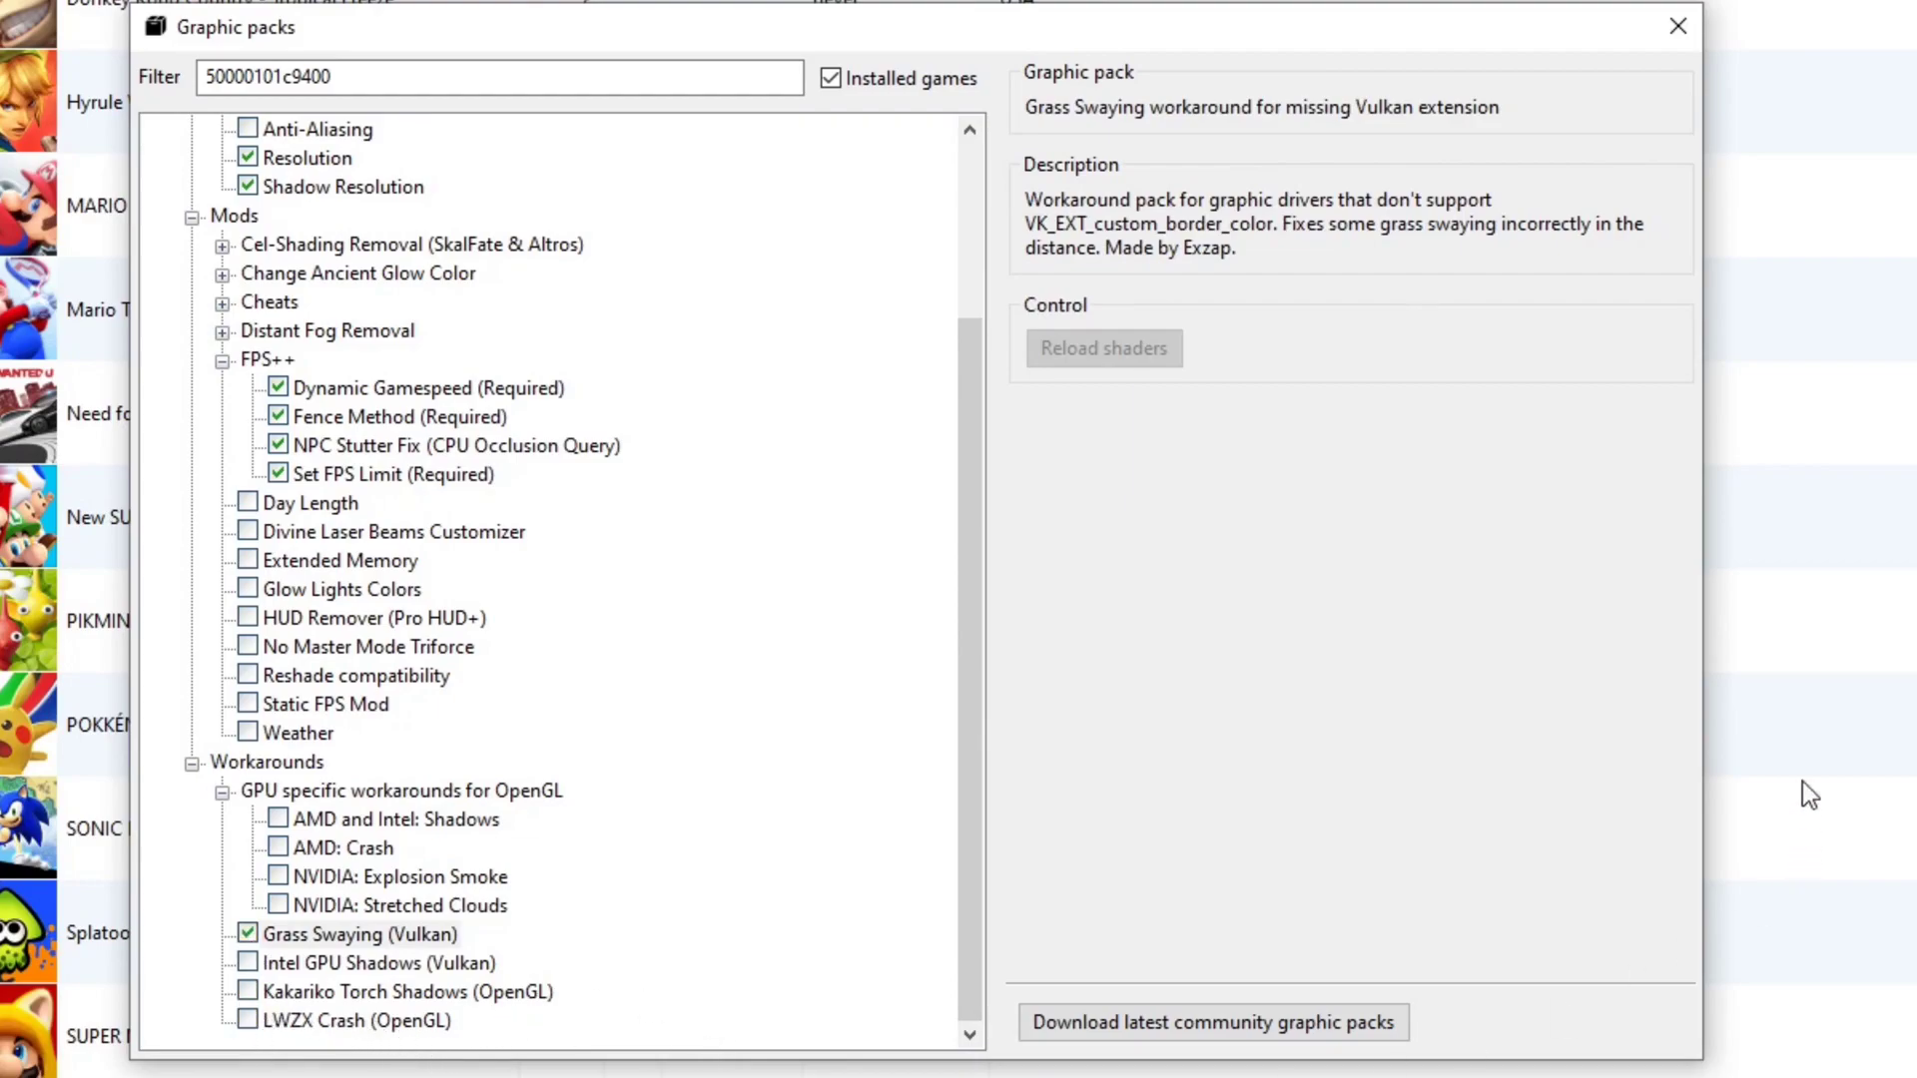
pyautogui.click(1677, 28)
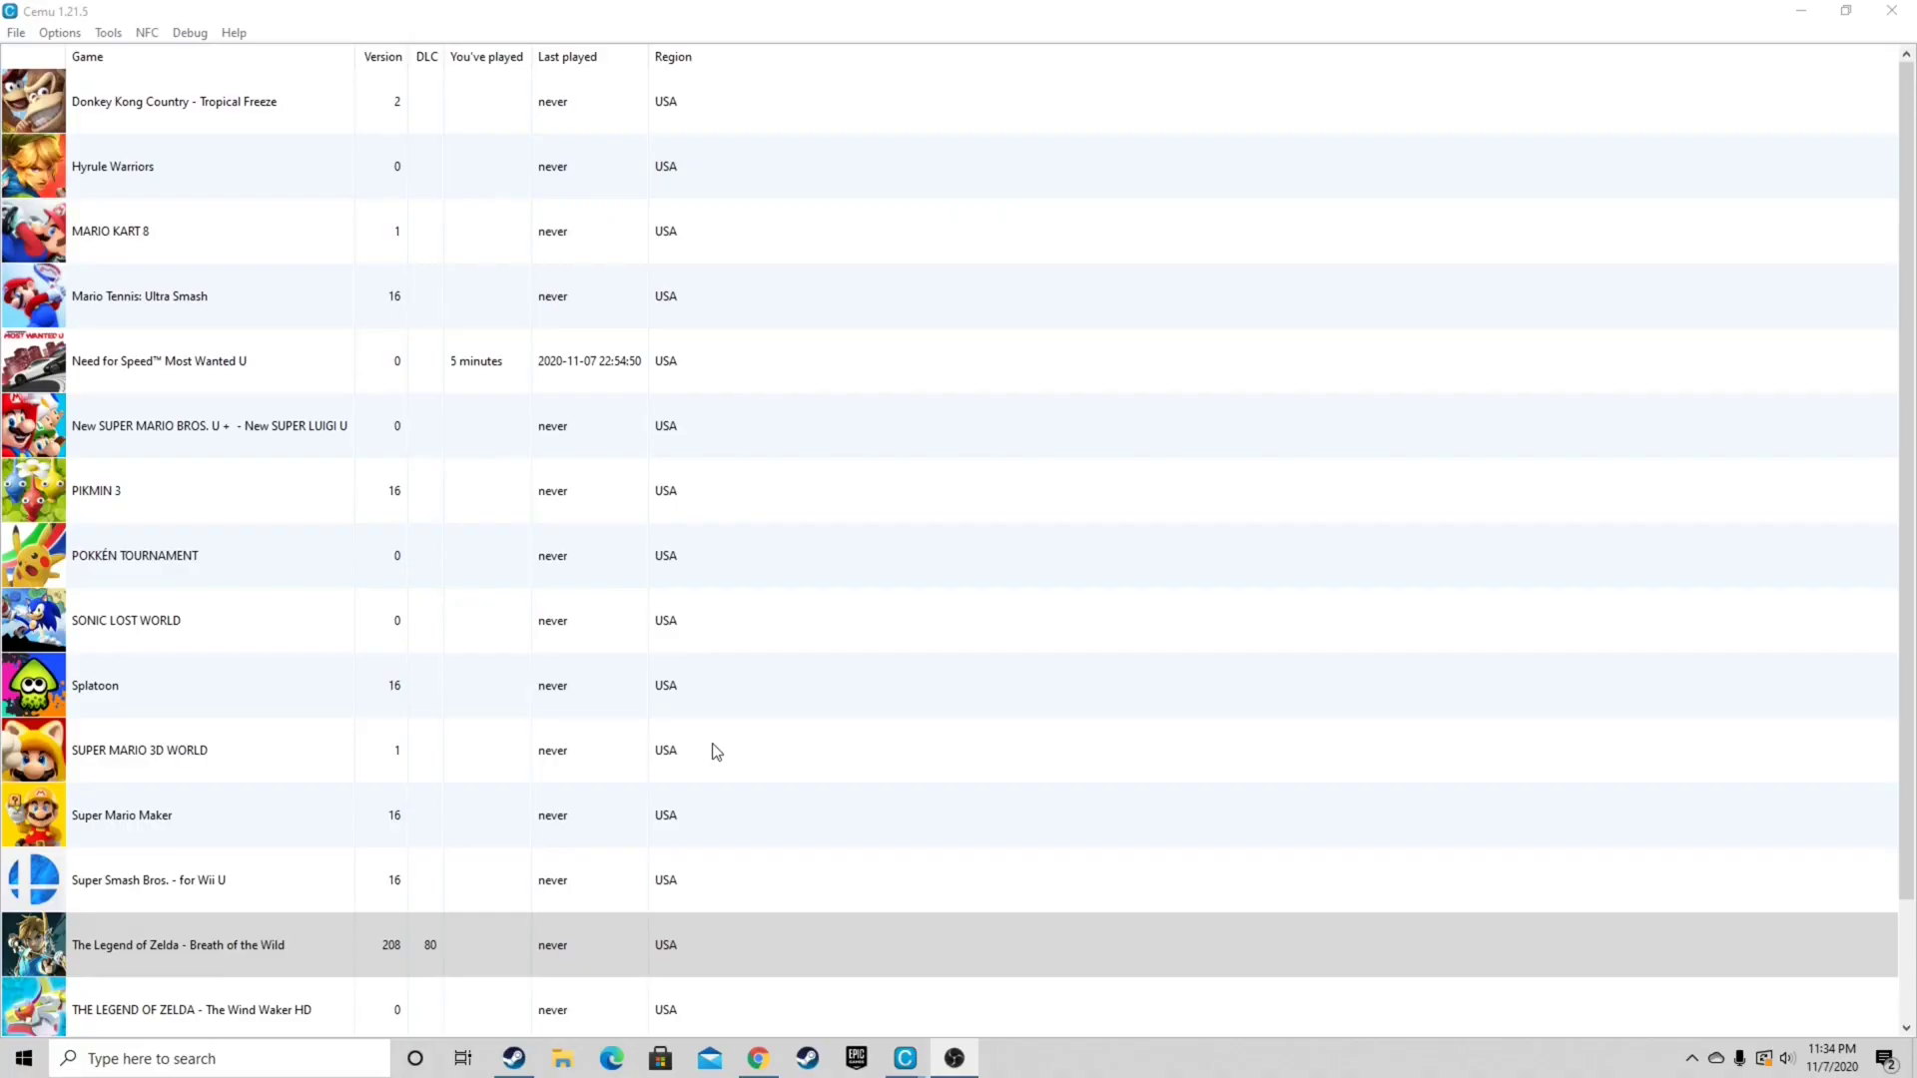
# Step: In the Breath of the Wild game profile, set the CPU mode to Triplecore-Recompiler and the thread quantum to 100000 cycles
pyautogui.rightClick(164, 939)
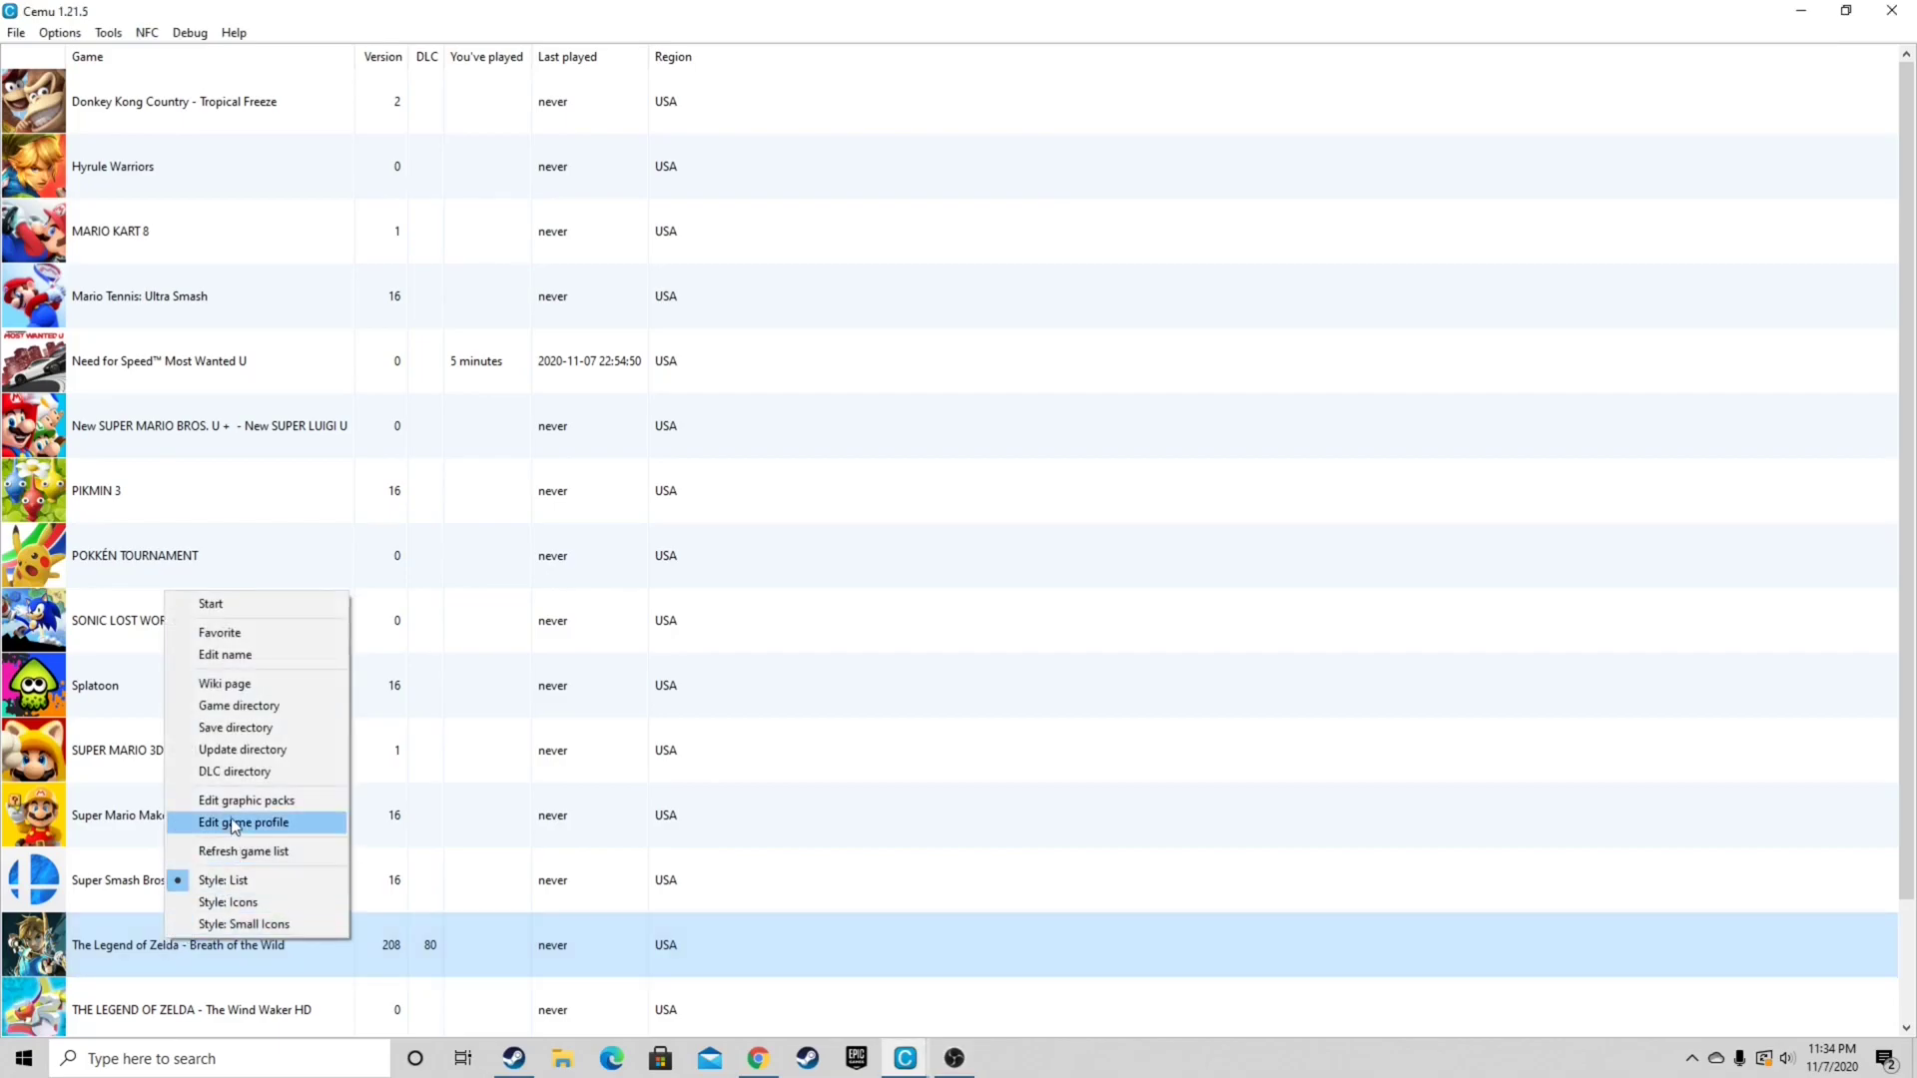
pyautogui.click(240, 825)
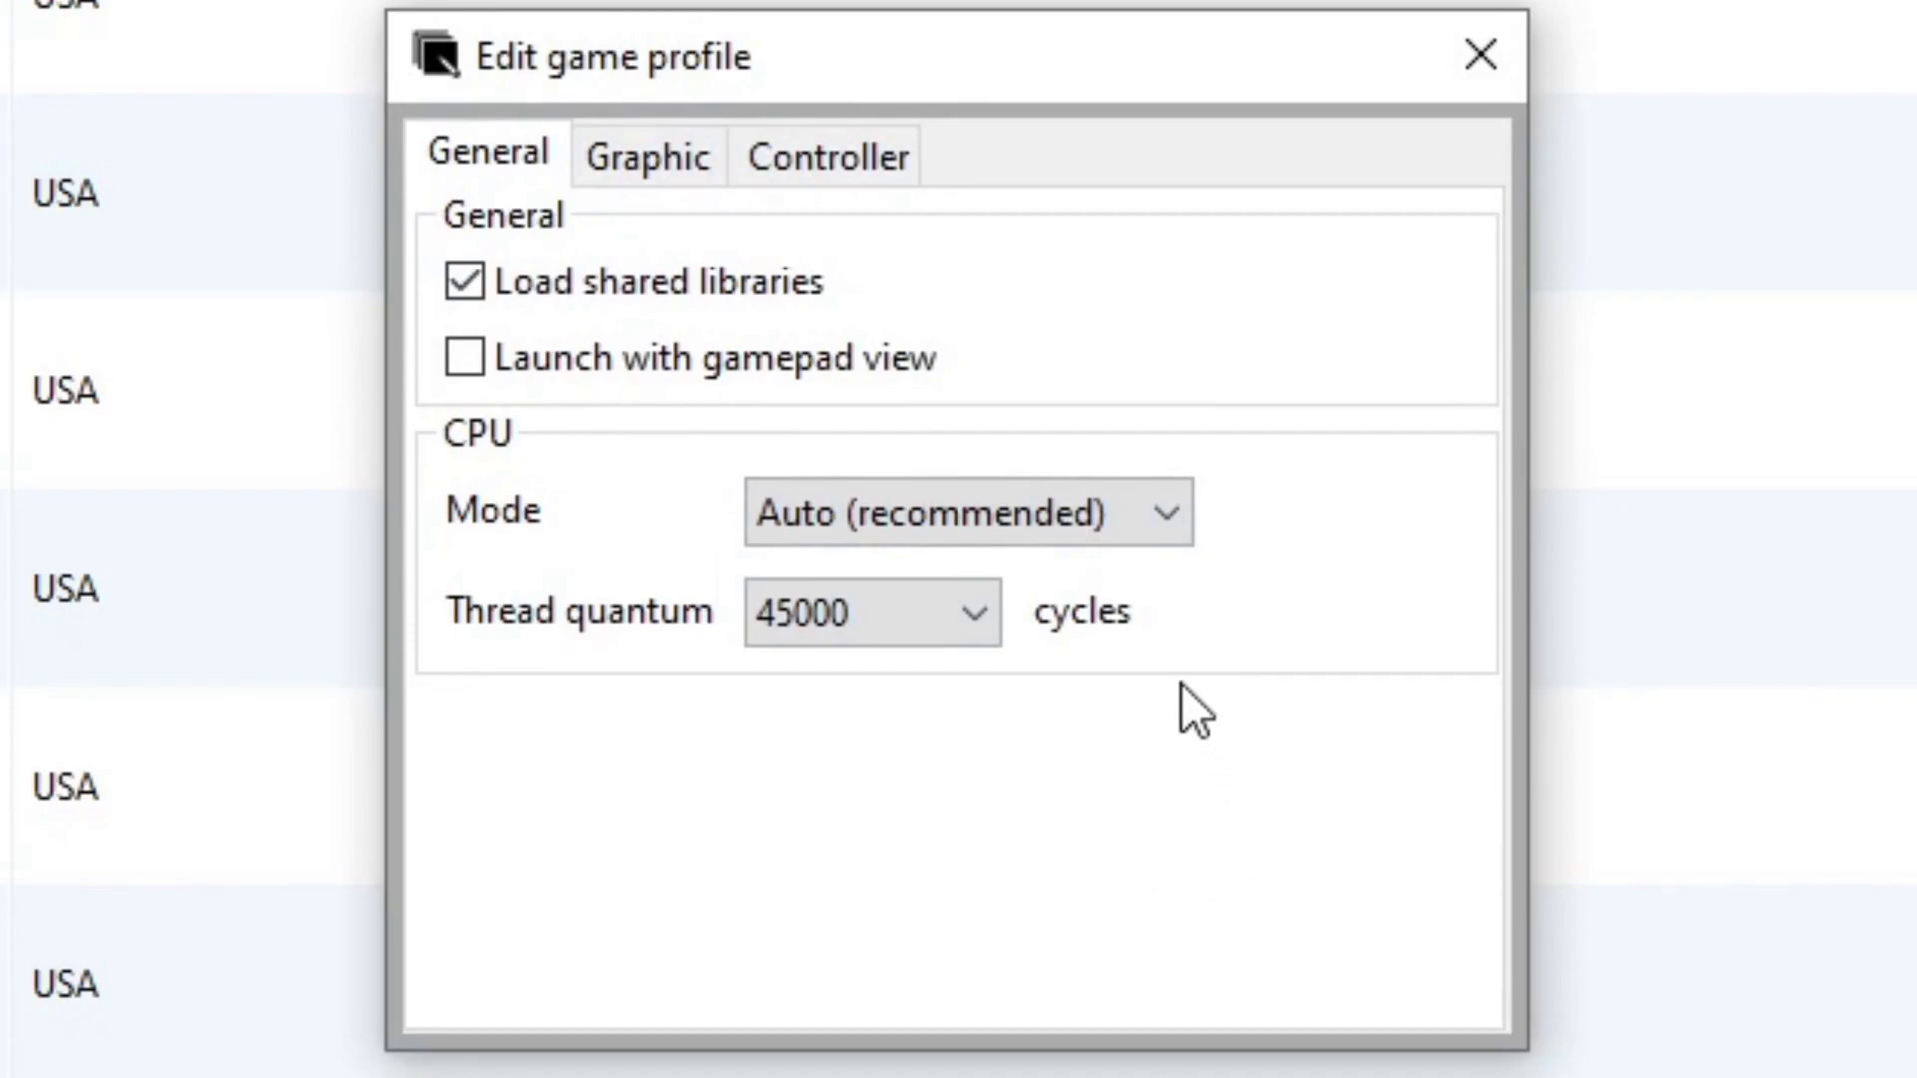
pyautogui.click(1164, 539)
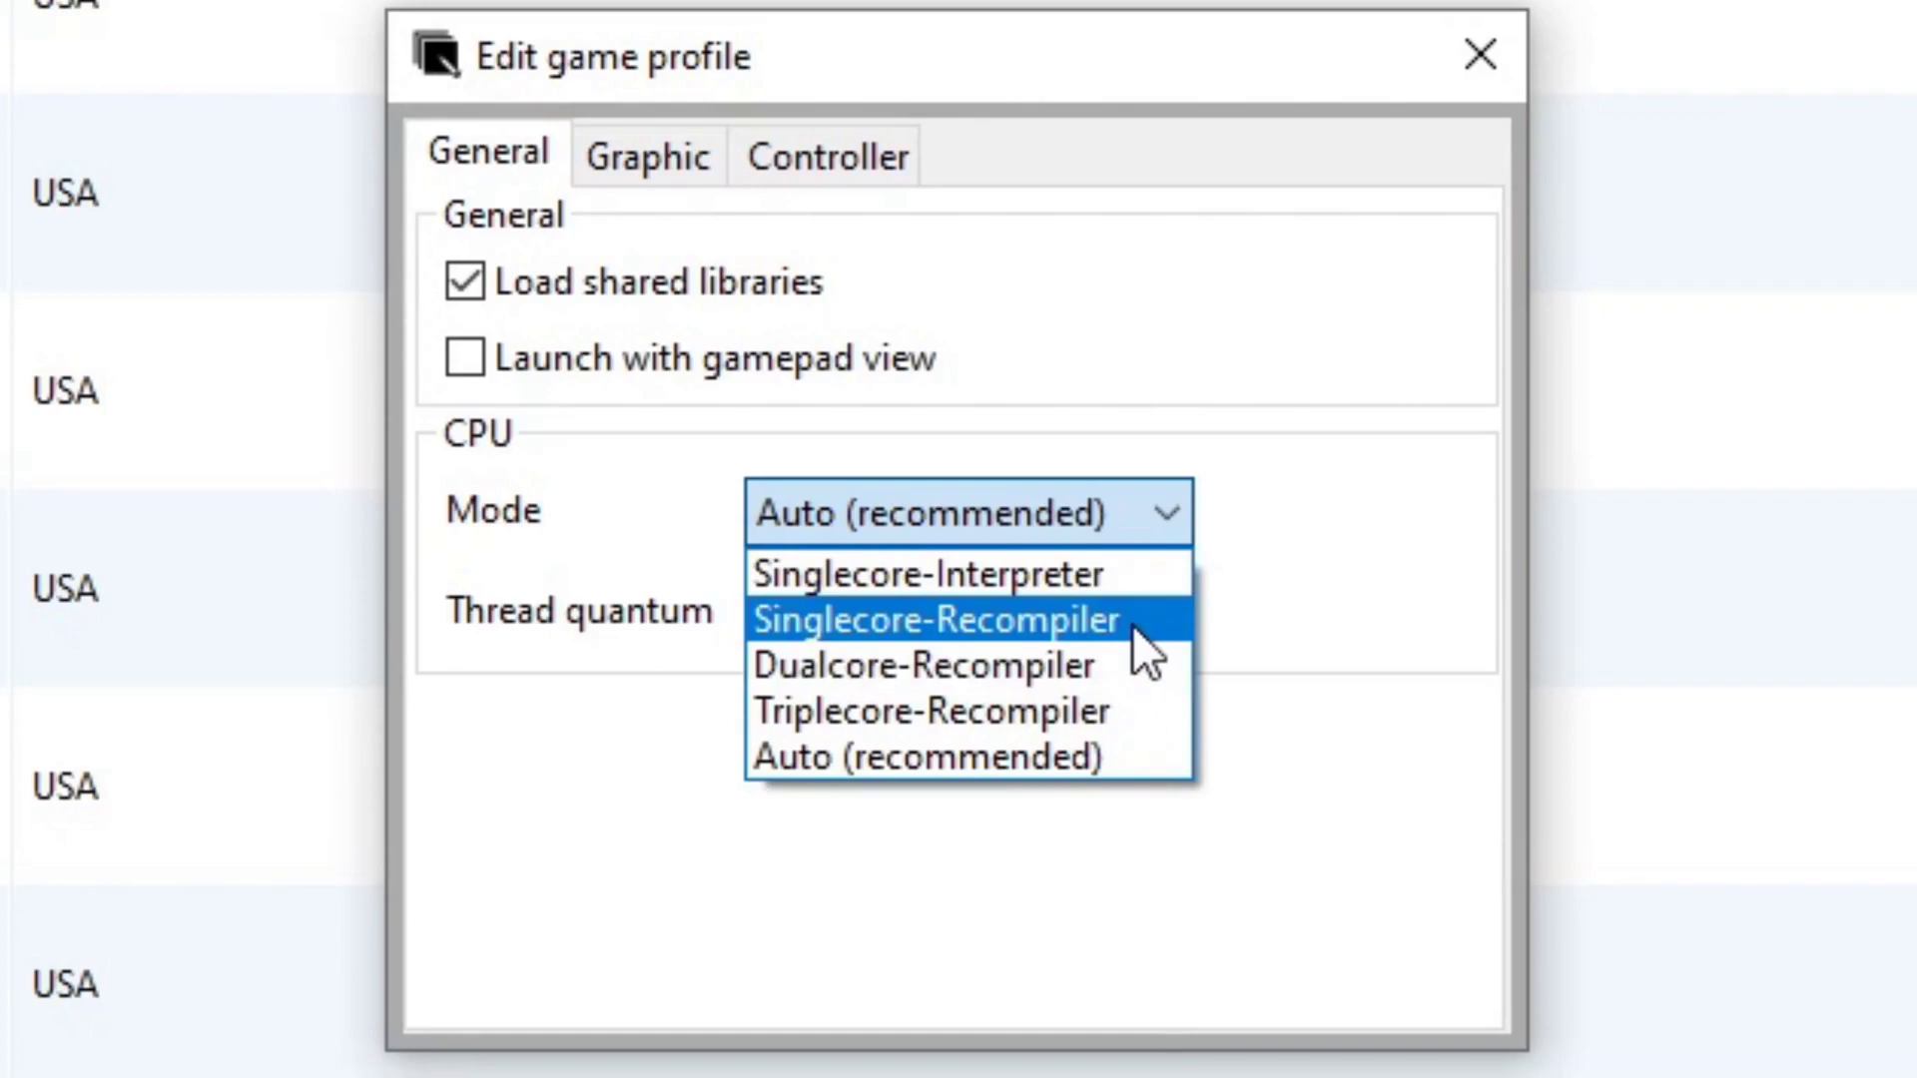
pyautogui.click(1102, 711)
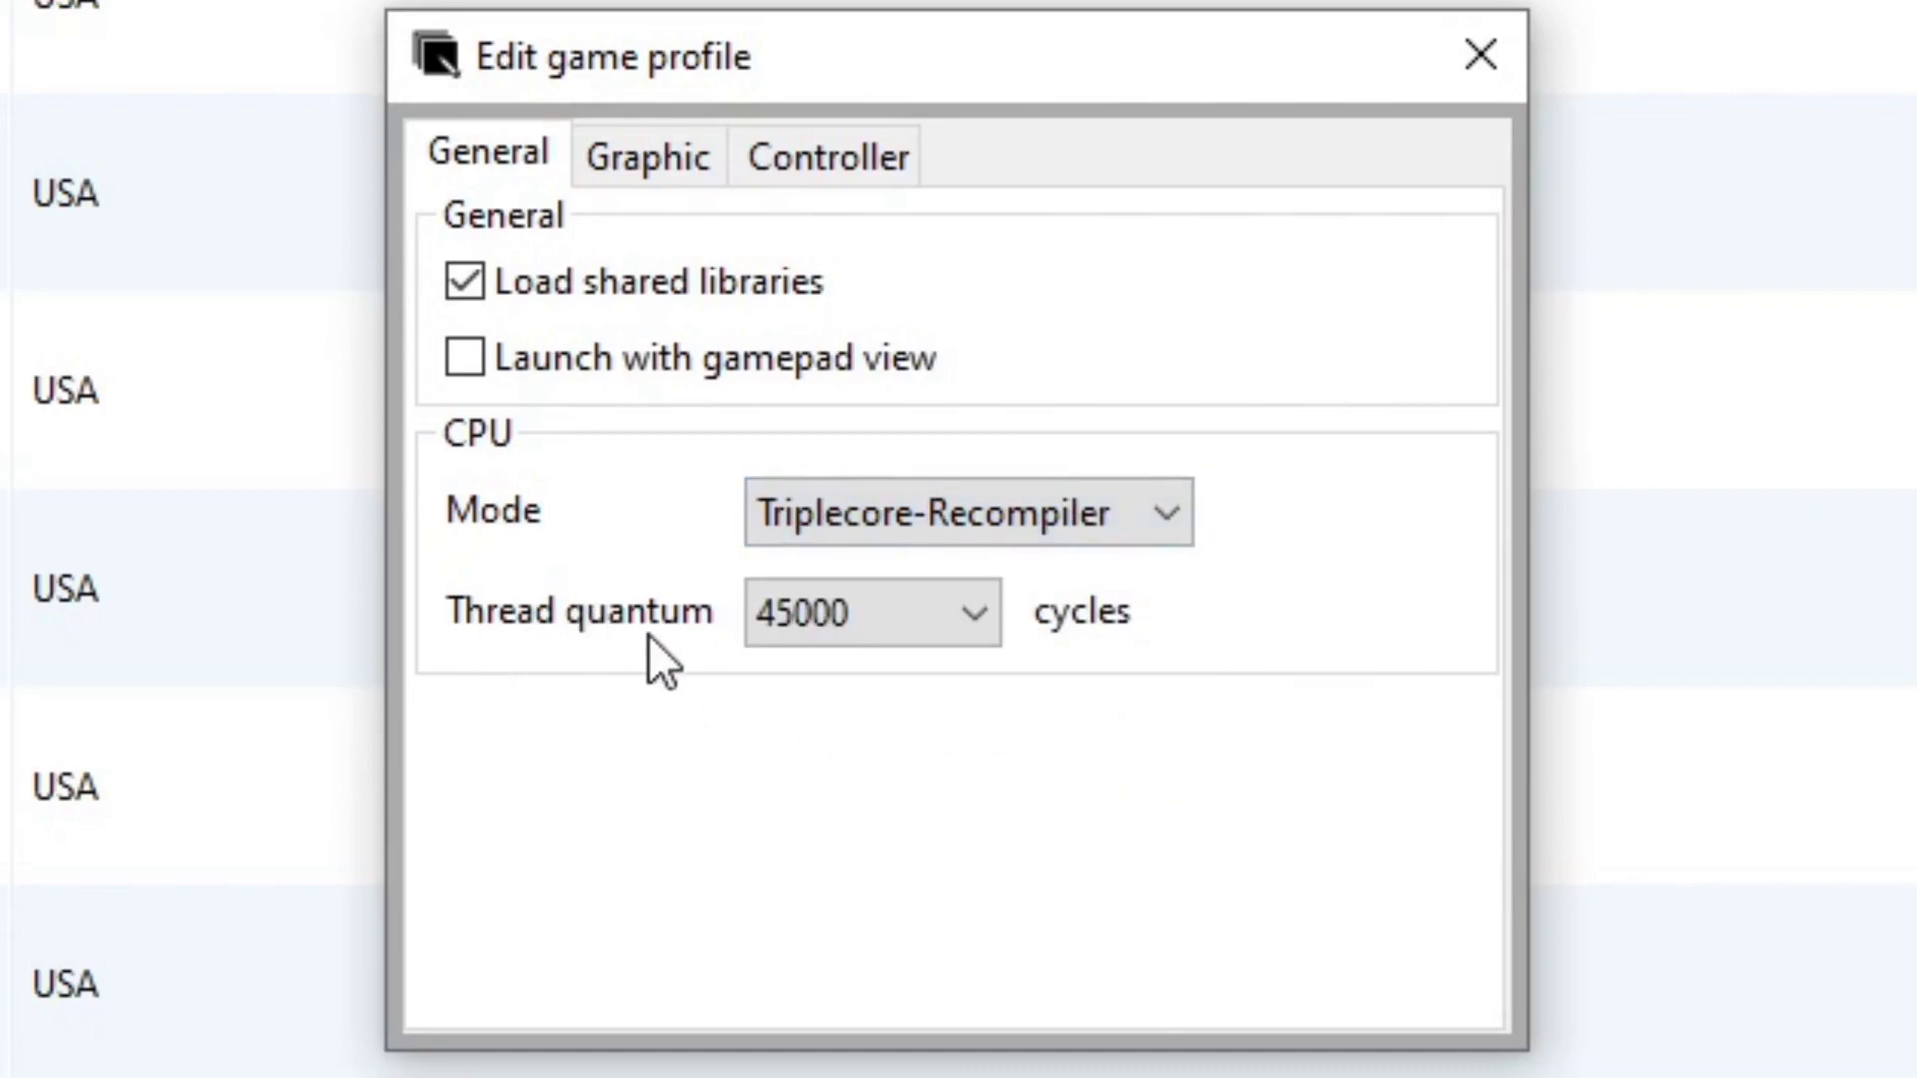
pyautogui.click(979, 621)
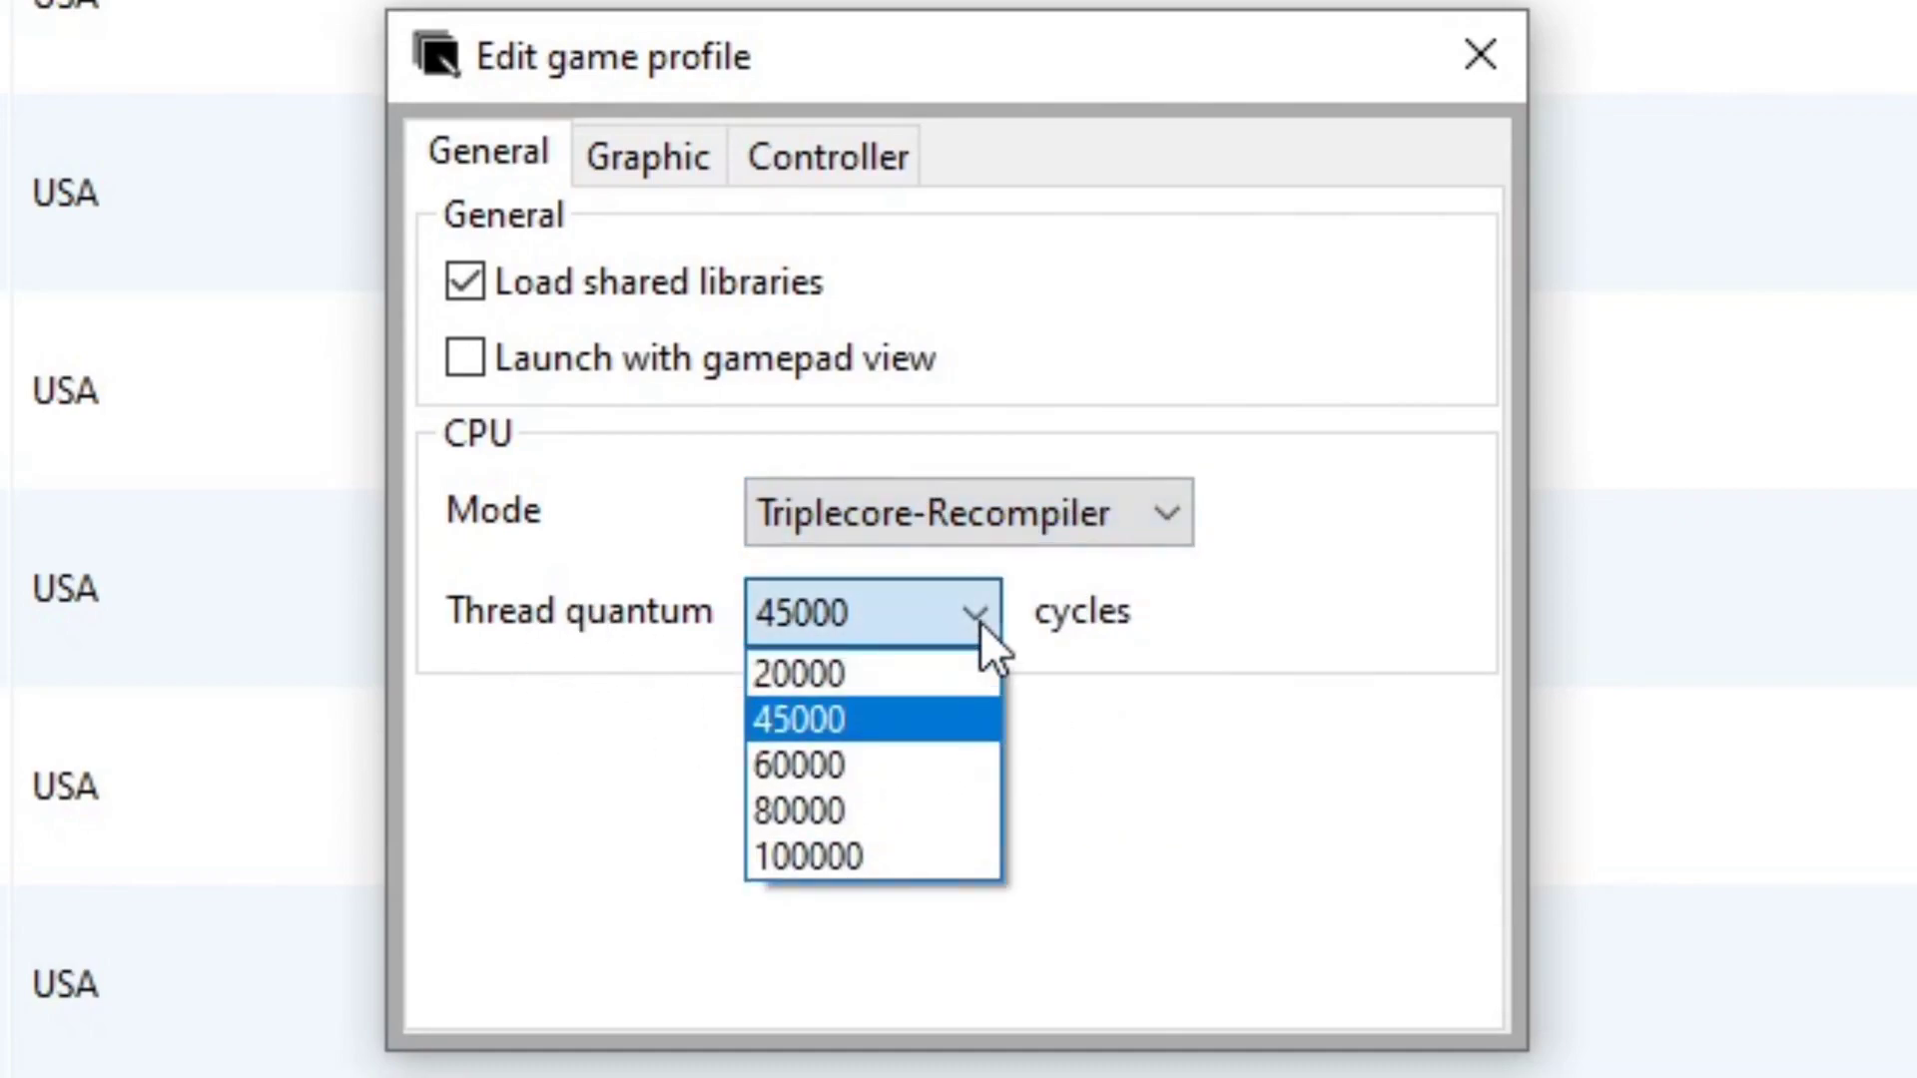
pyautogui.click(856, 854)
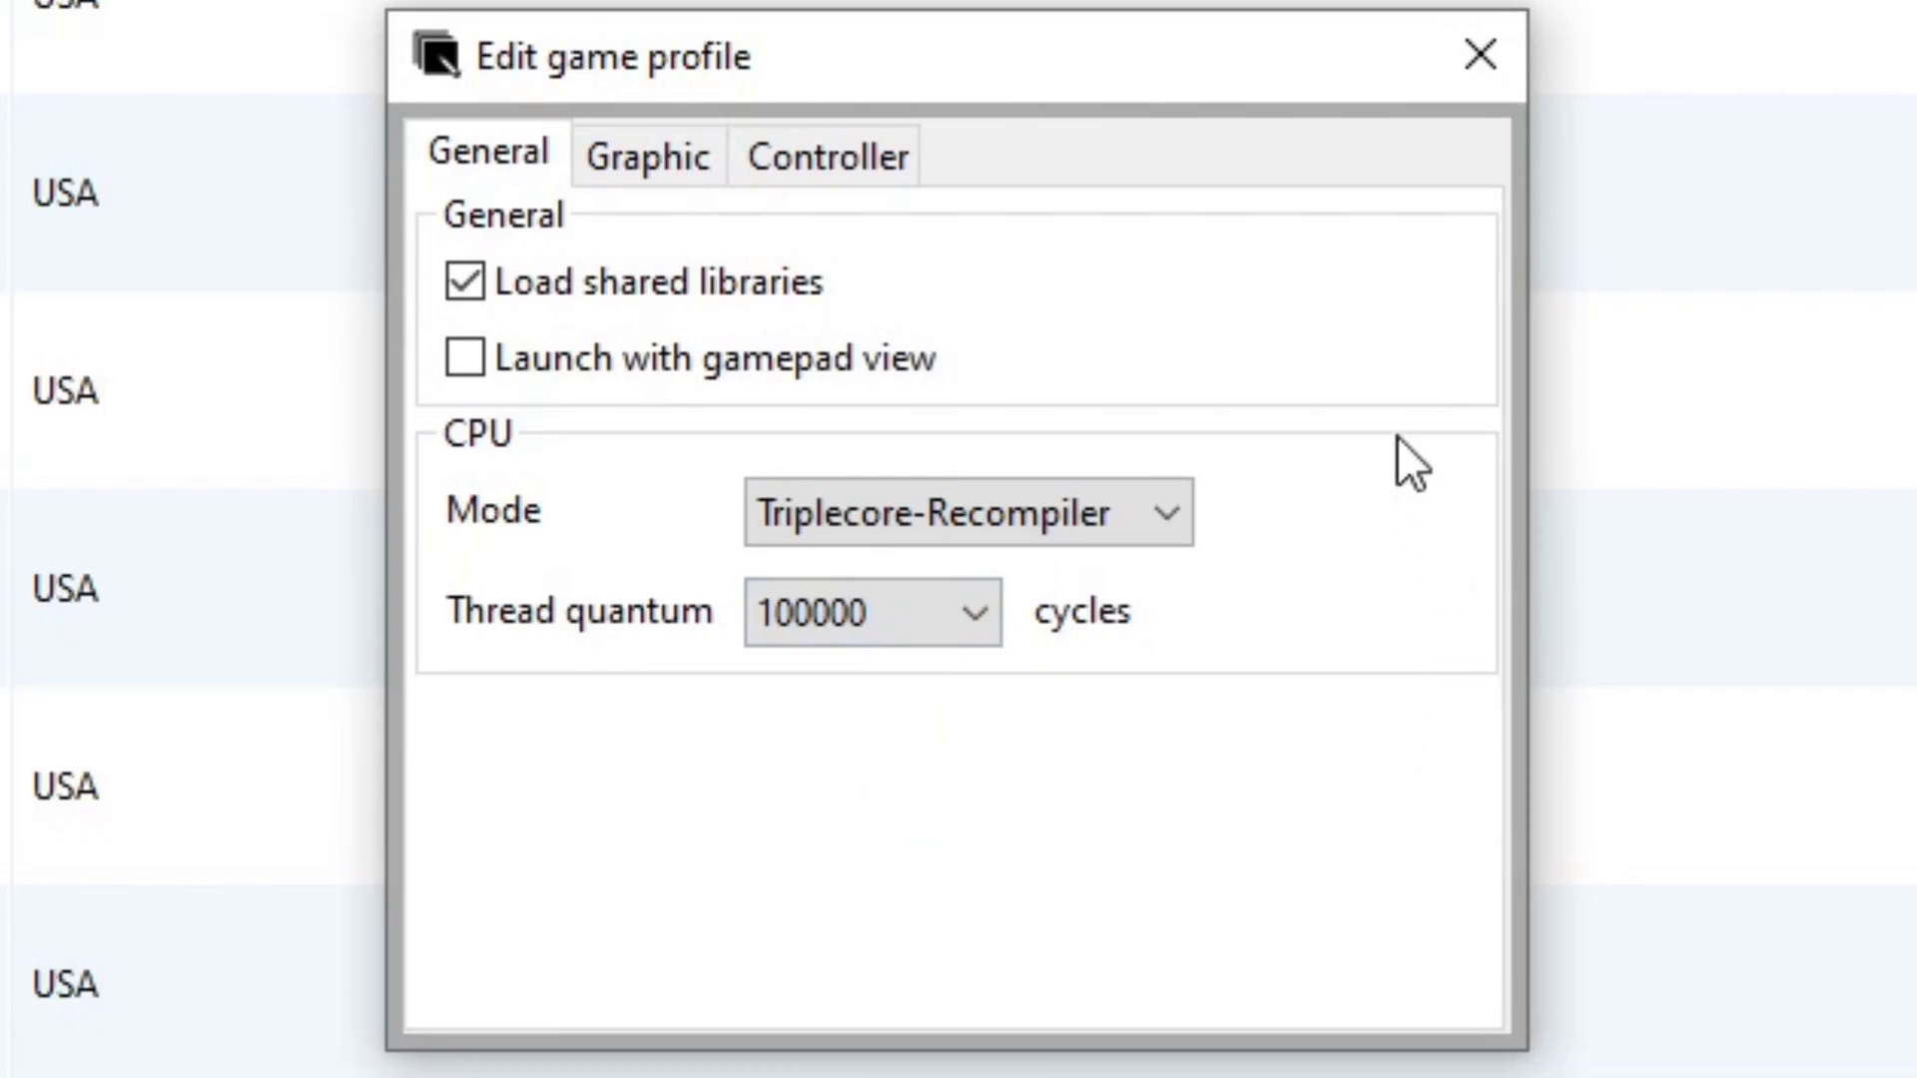
# Step: Close the Breath of the Wild game profile, keeping its CPU settings
pyautogui.click(1481, 58)
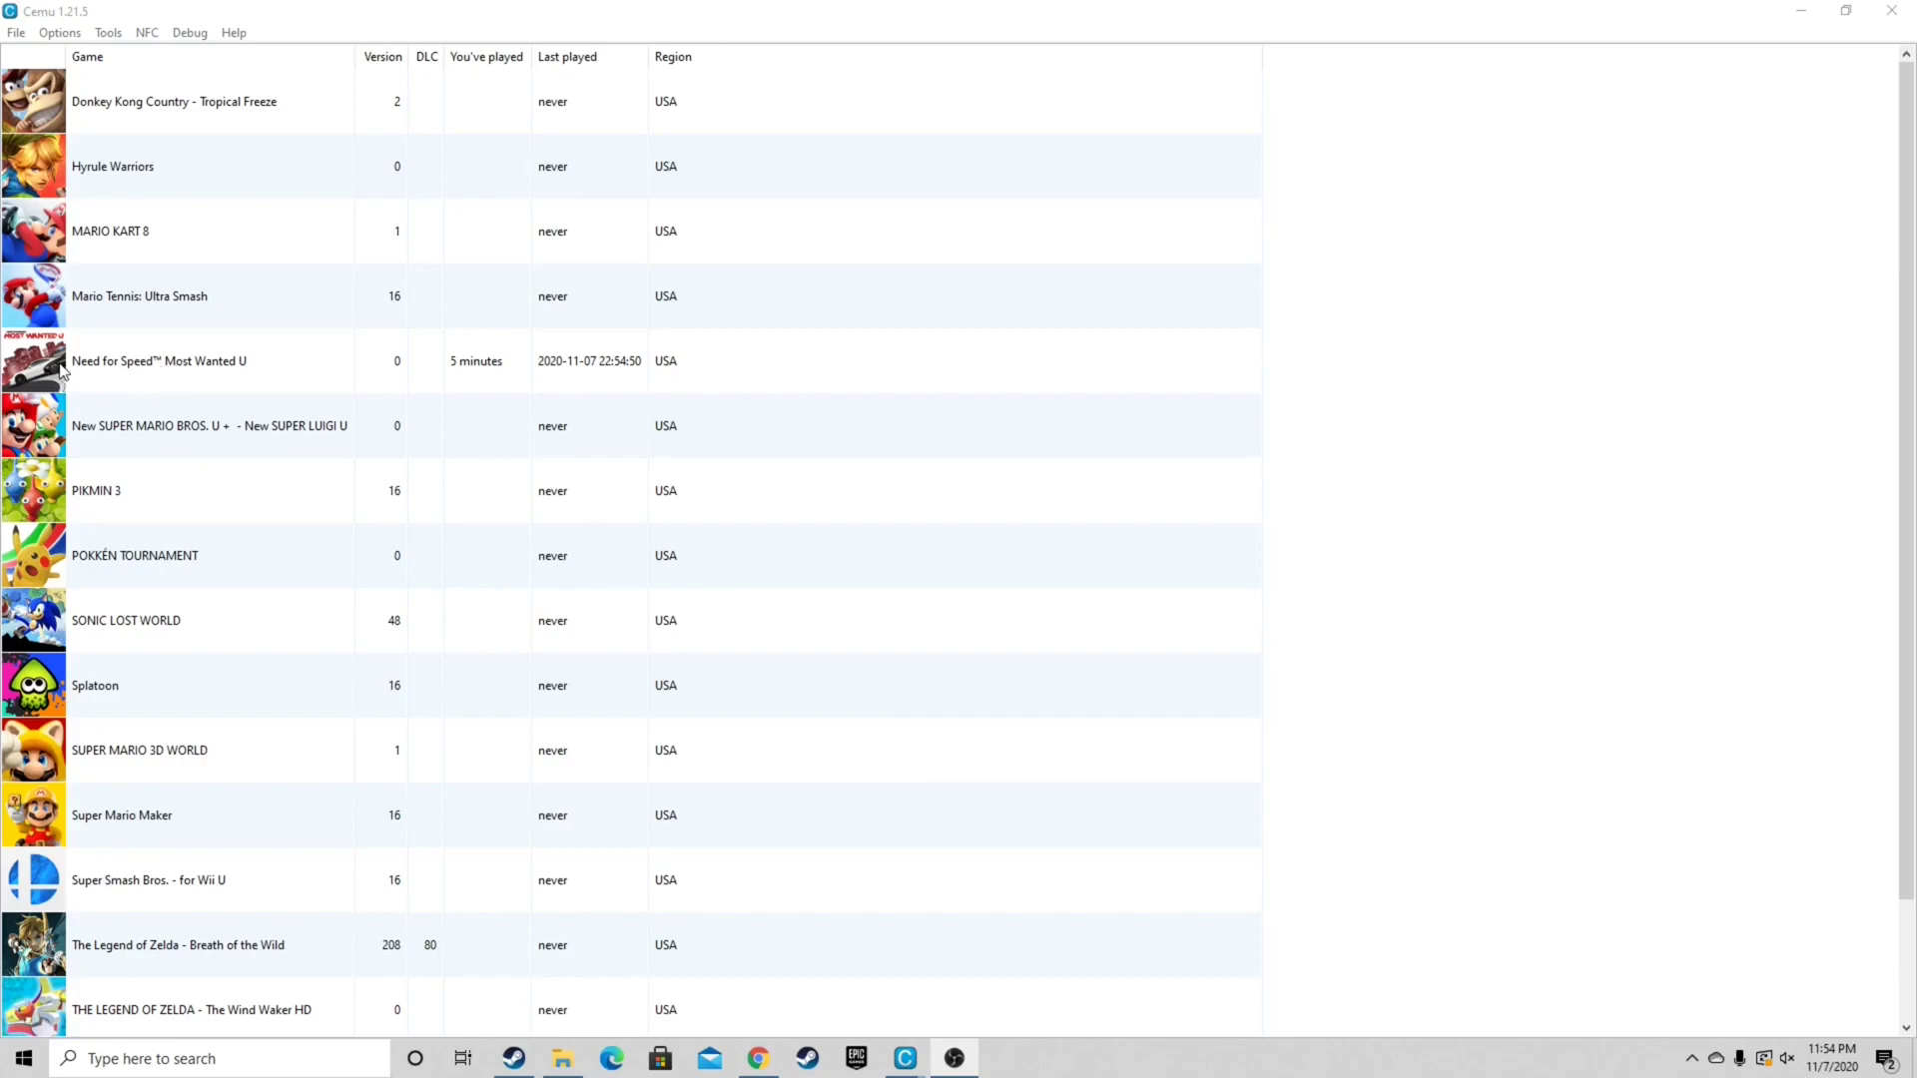
# Step: Review the graphic packs and the general game profile settings for Need for Speed Most Wanted U, closing each window after checking it
pyautogui.rightClick(56, 363)
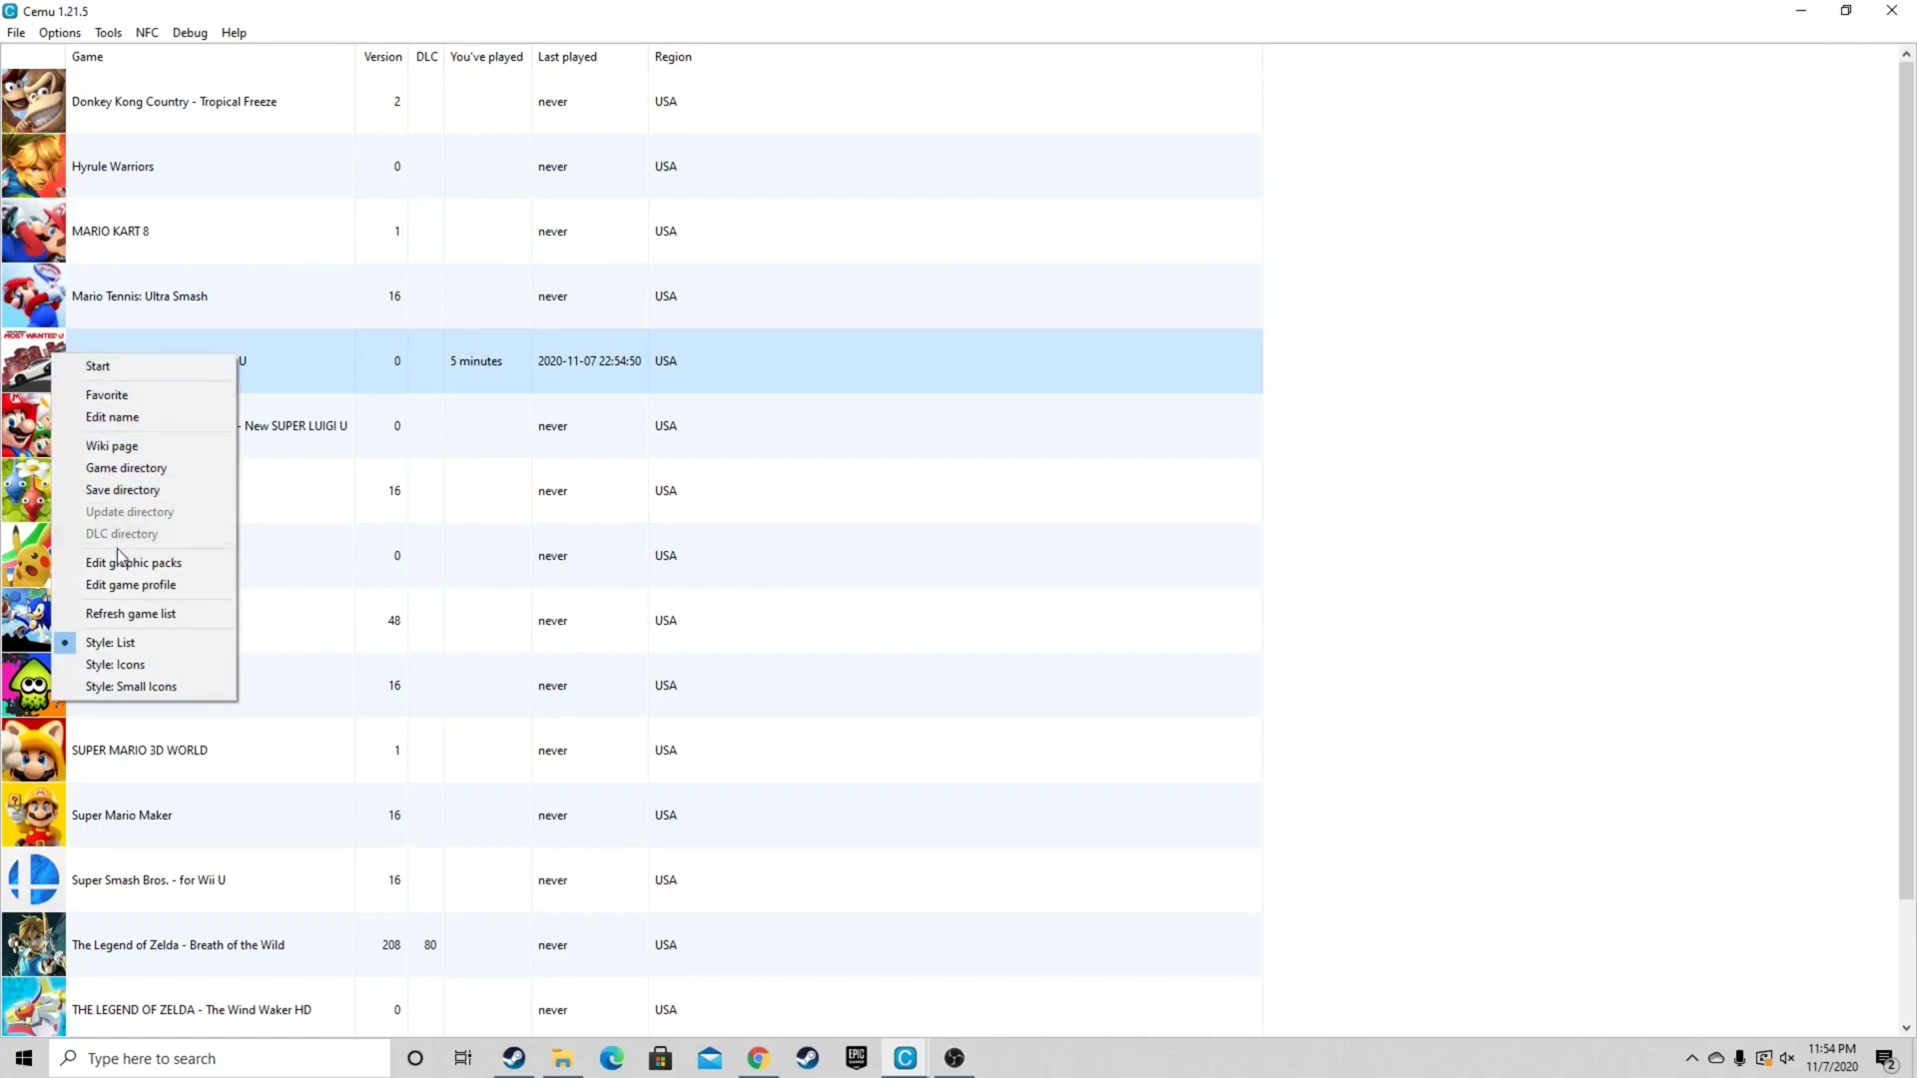
pyautogui.click(118, 565)
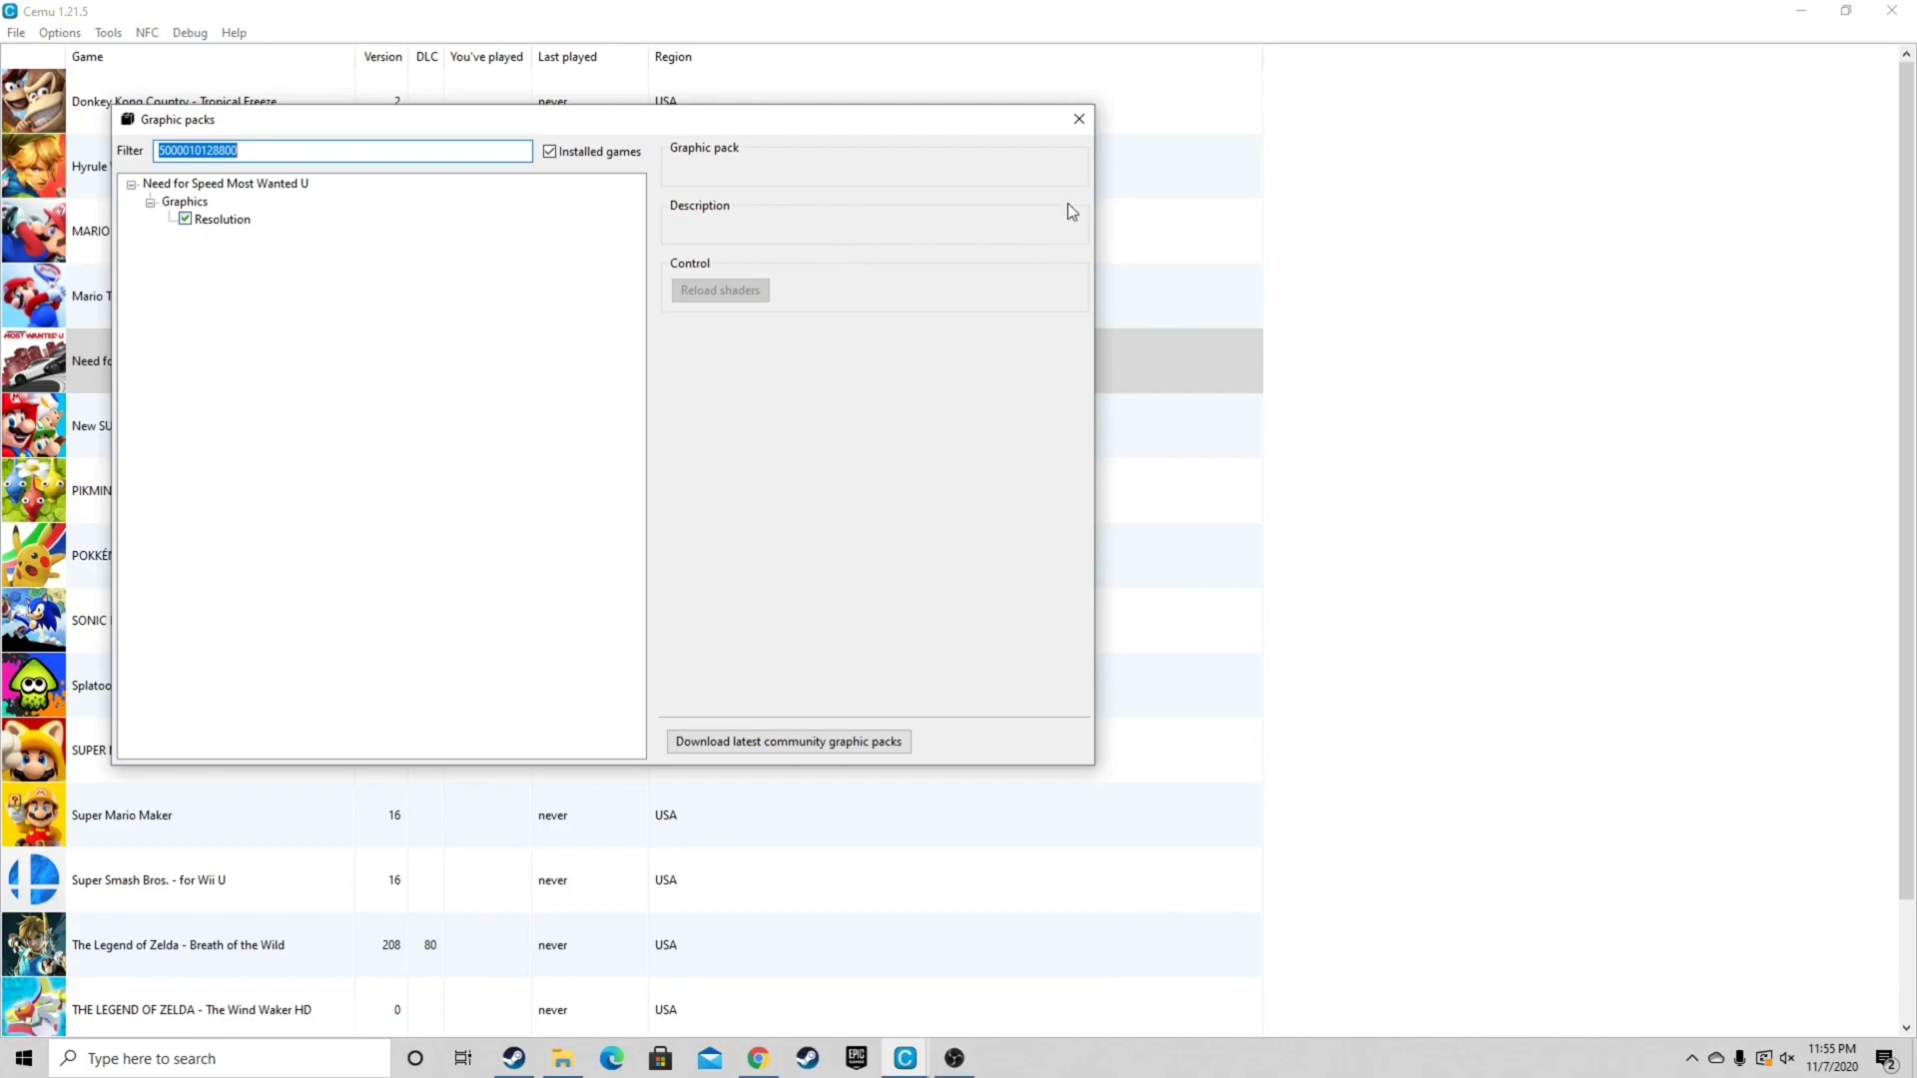
pyautogui.click(1082, 126)
pyautogui.rightClick(146, 359)
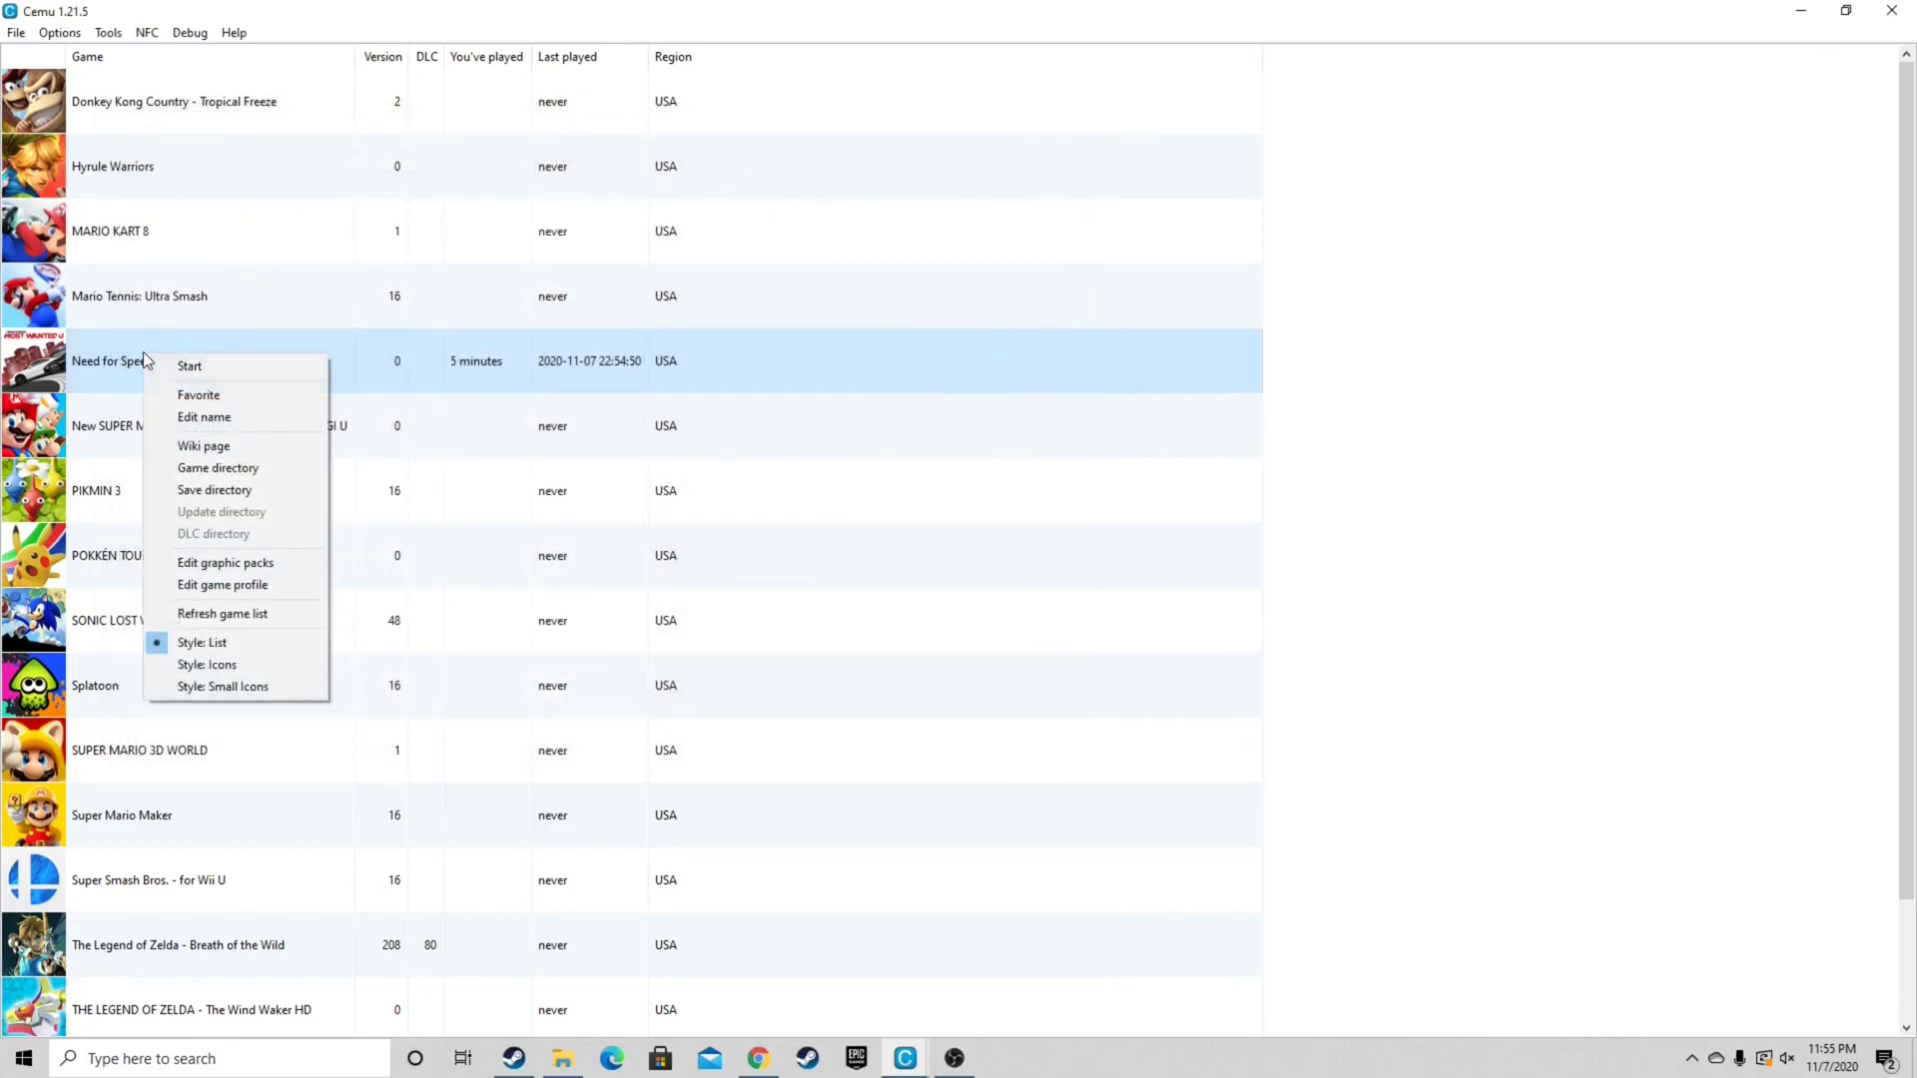
pyautogui.click(232, 585)
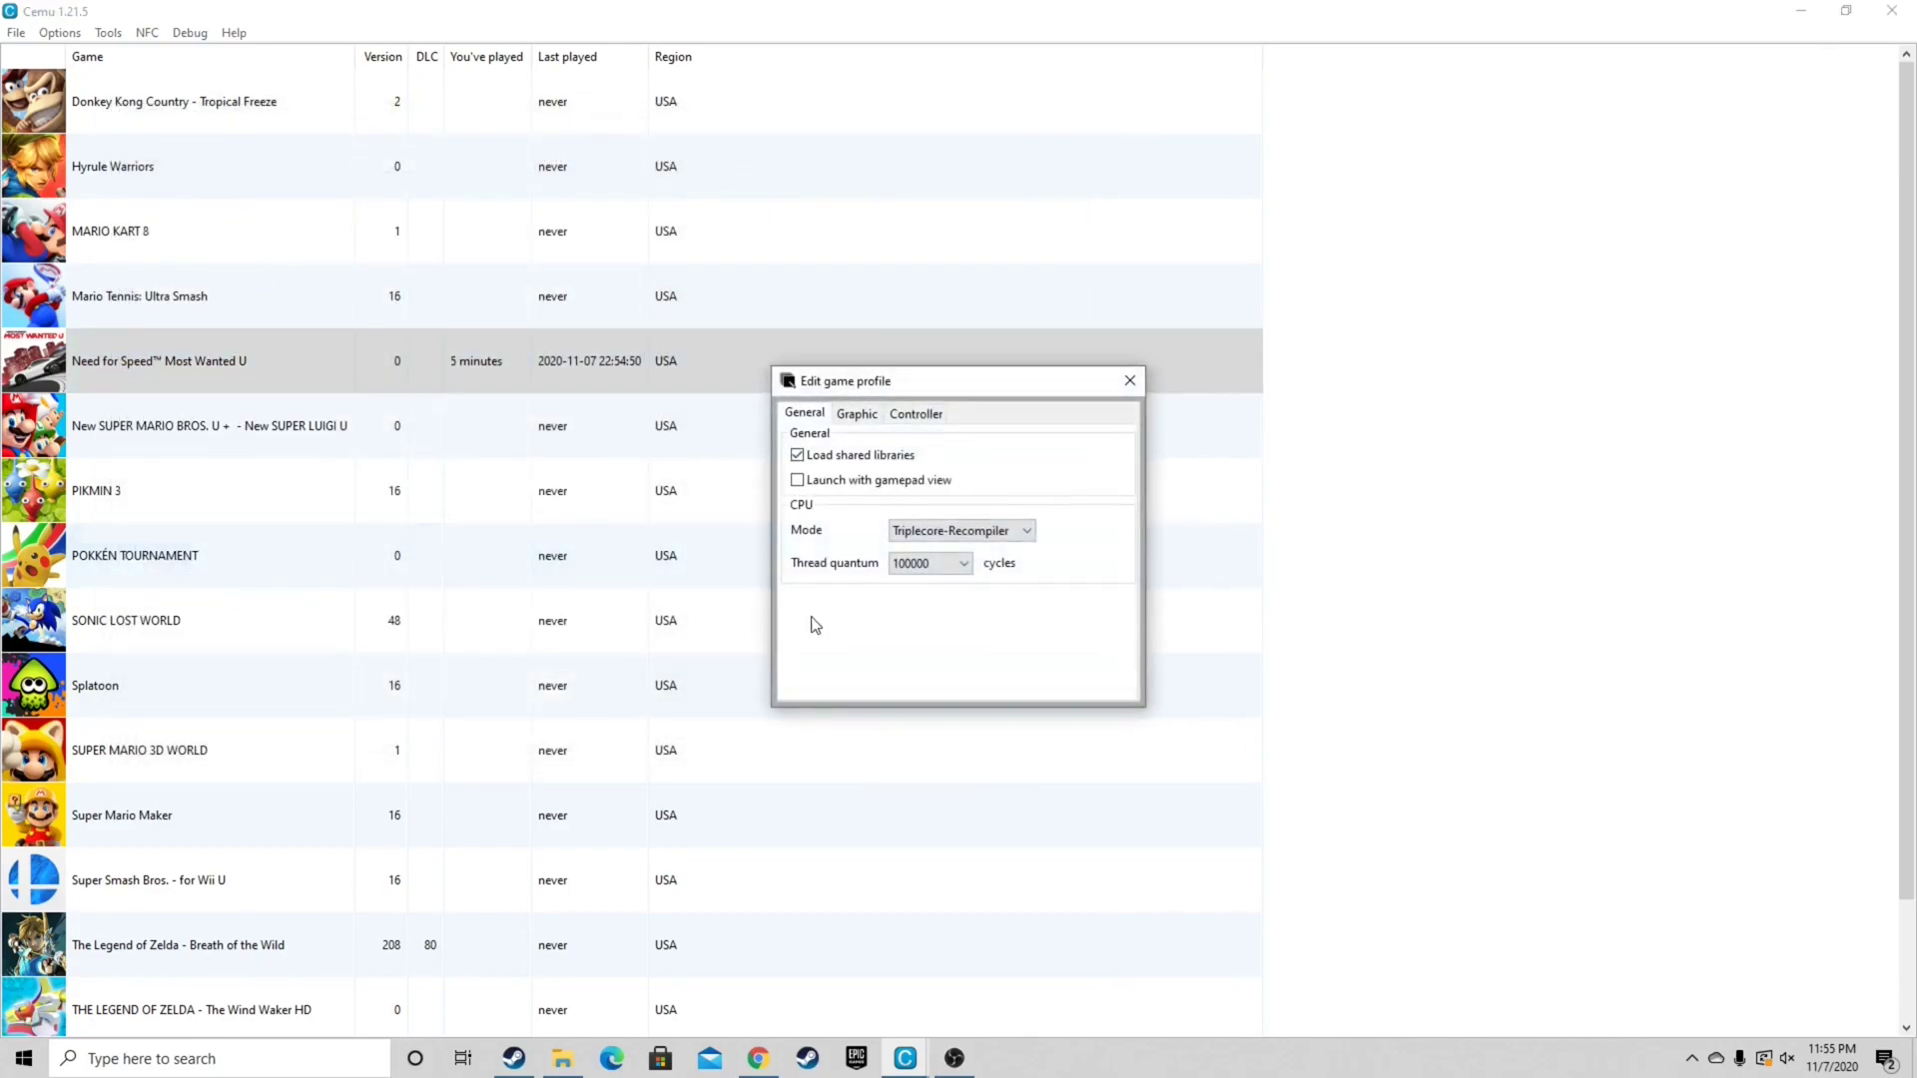
pyautogui.click(1130, 381)
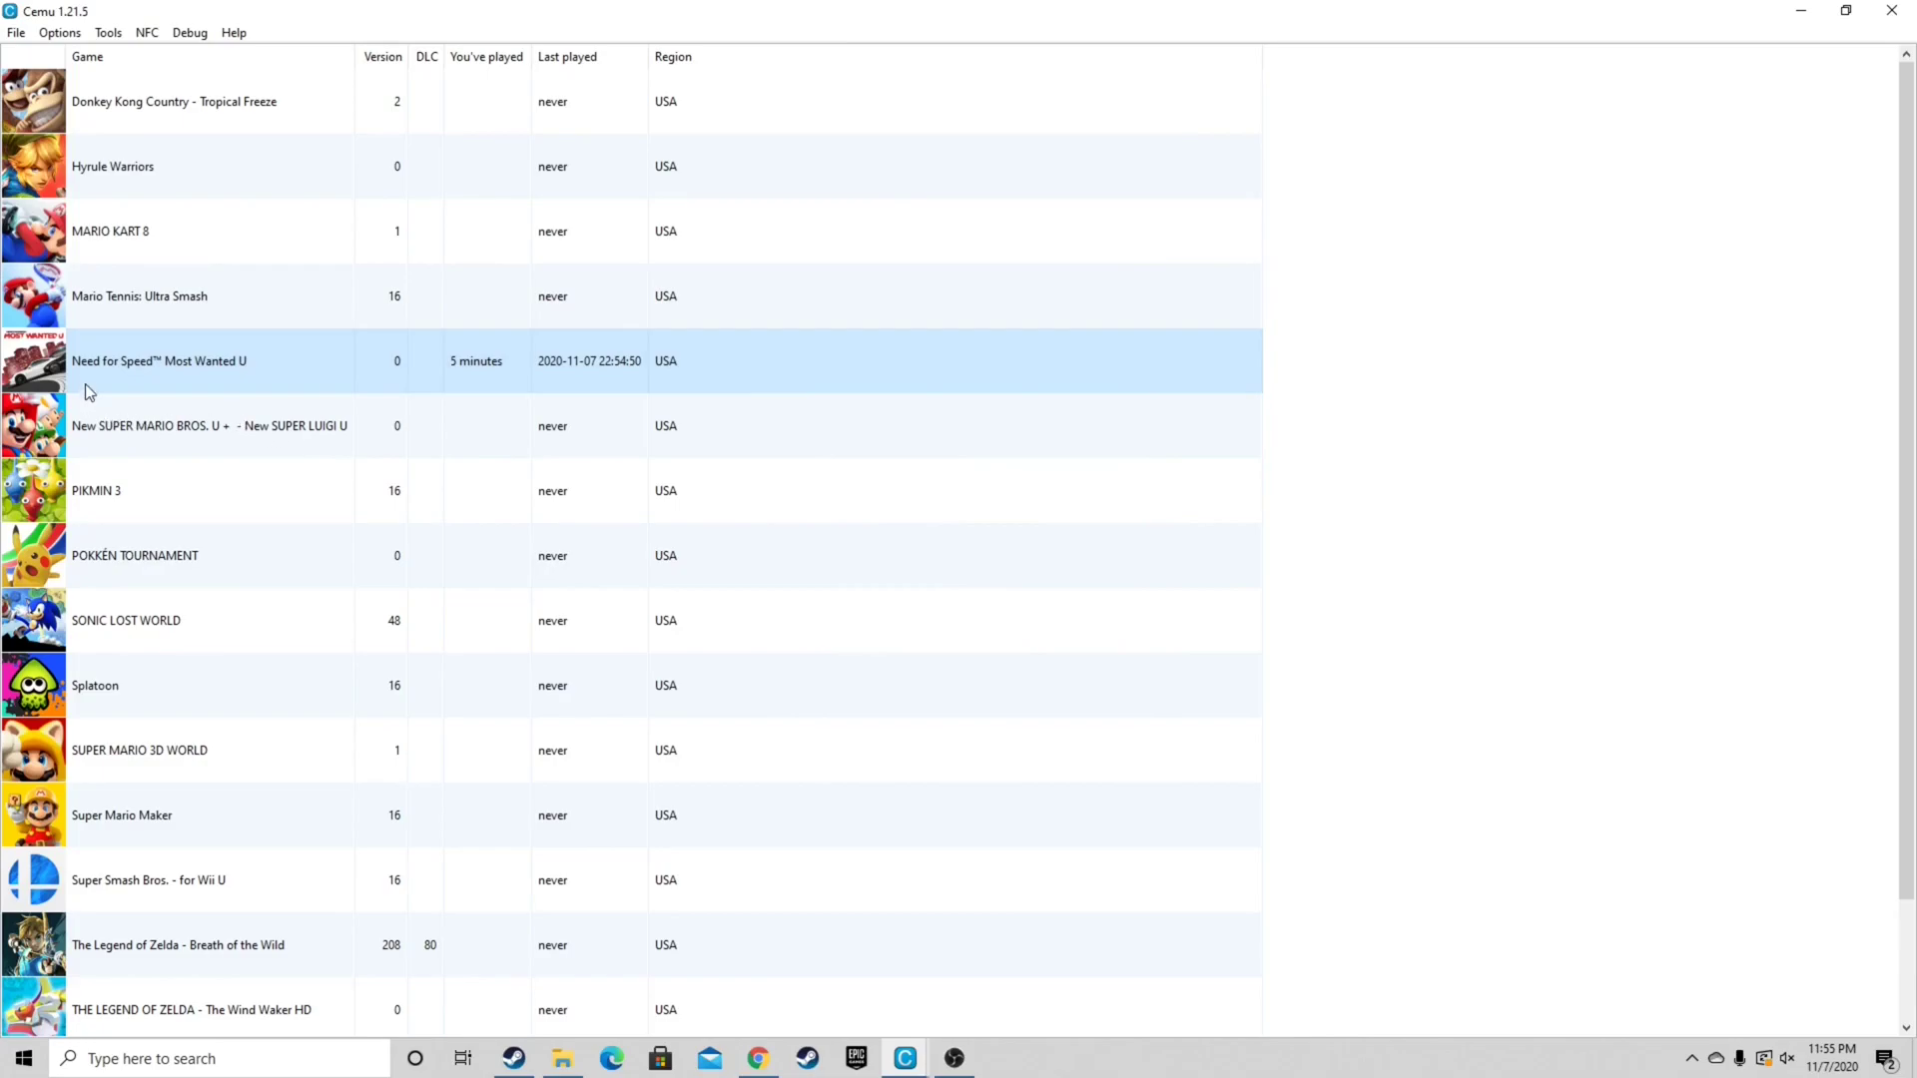